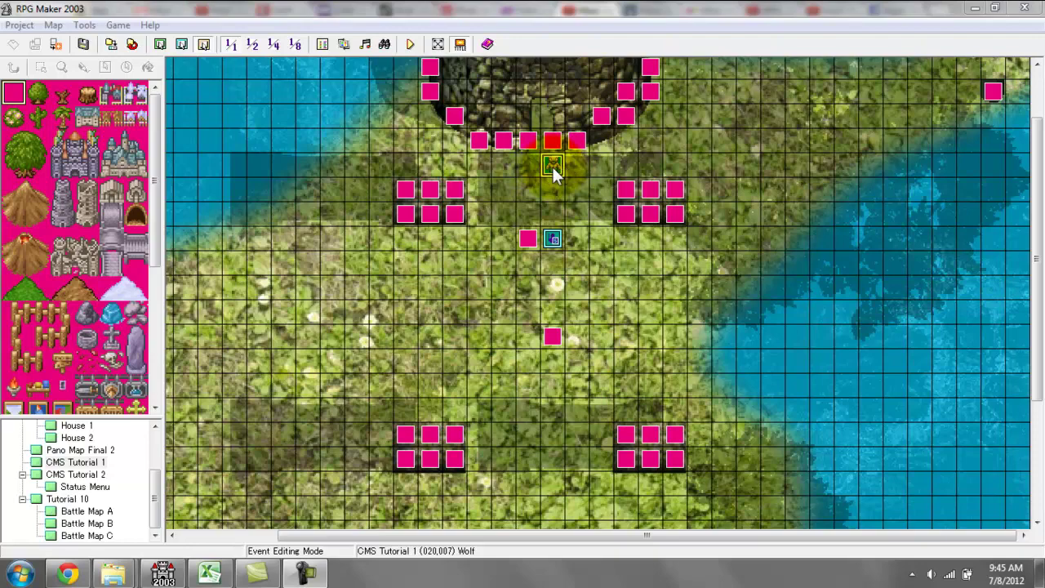
- Open the Wolf event on the CMS Tutorial 1 map and reposition its editor window to show all its event commands
double_click(549, 164)
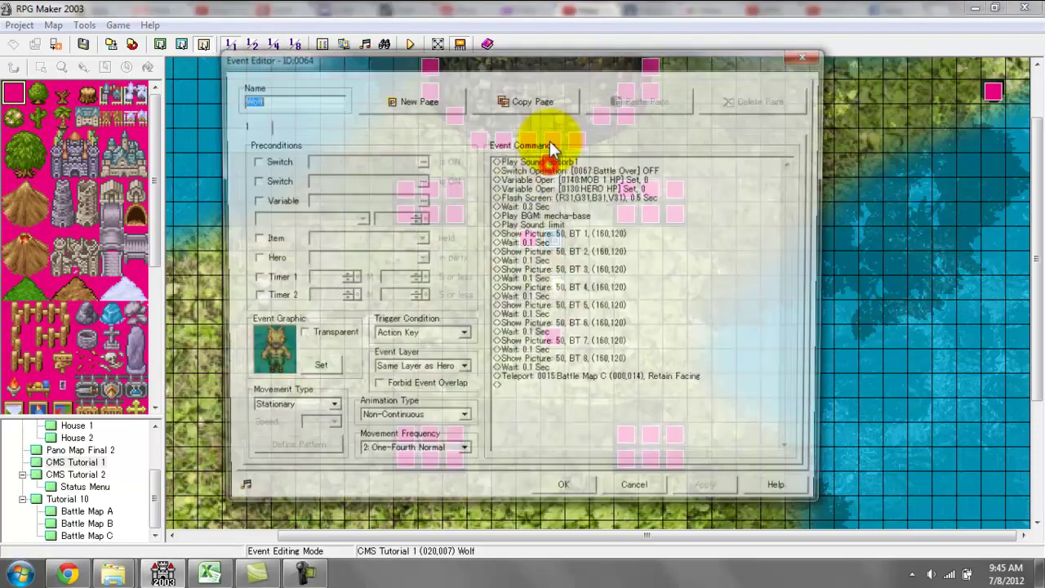
right_click(548, 179)
left_click_drag(620, 59, 707, 106)
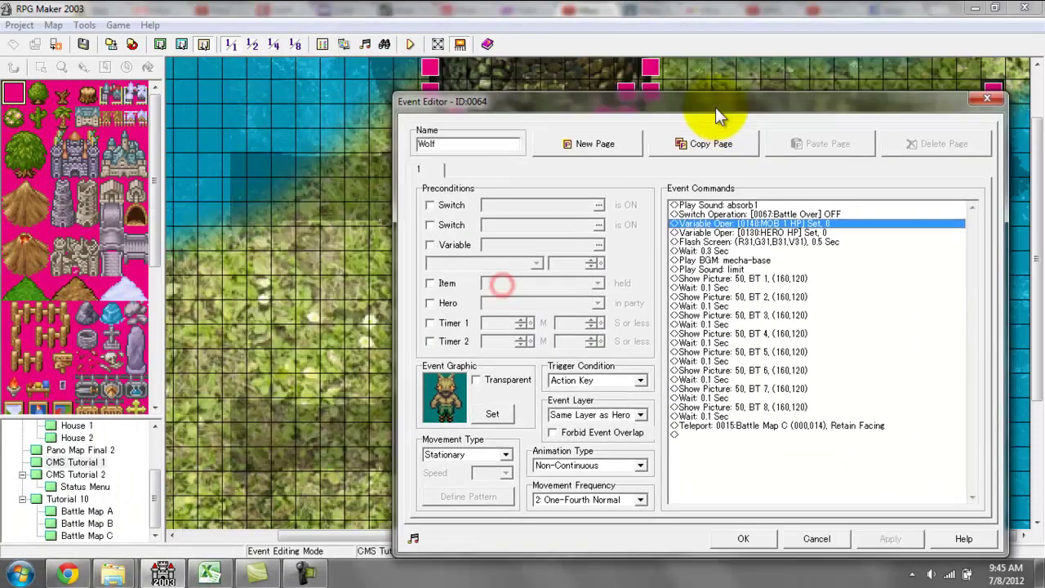
double_click(428, 145)
left_click_drag(569, 105, 432, 58)
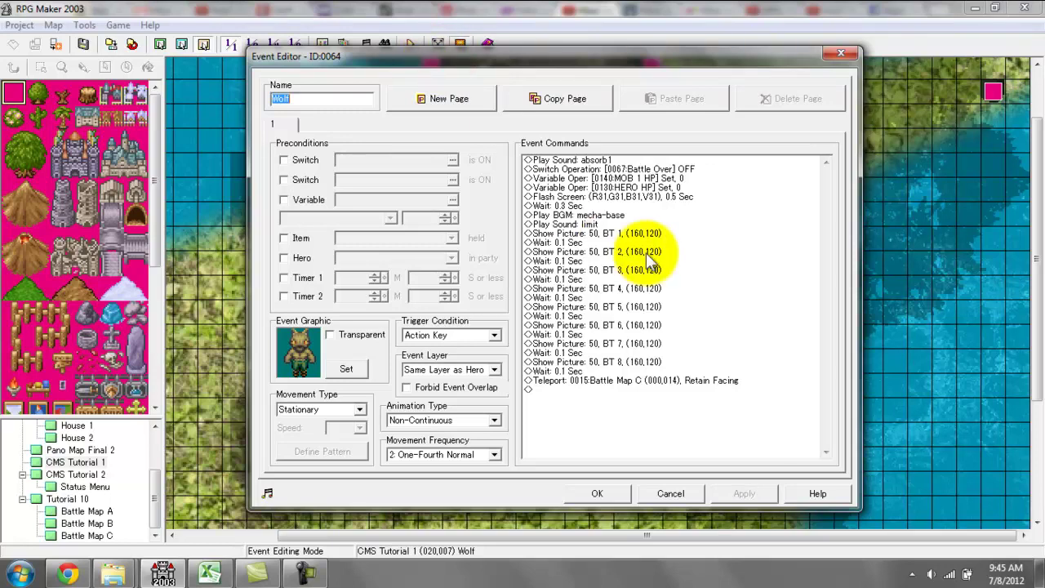
- Review the event's absorb1 sound, Battle Over switch operation and the MOB 1 HP and HERO HP variable commands
left_click(603, 159)
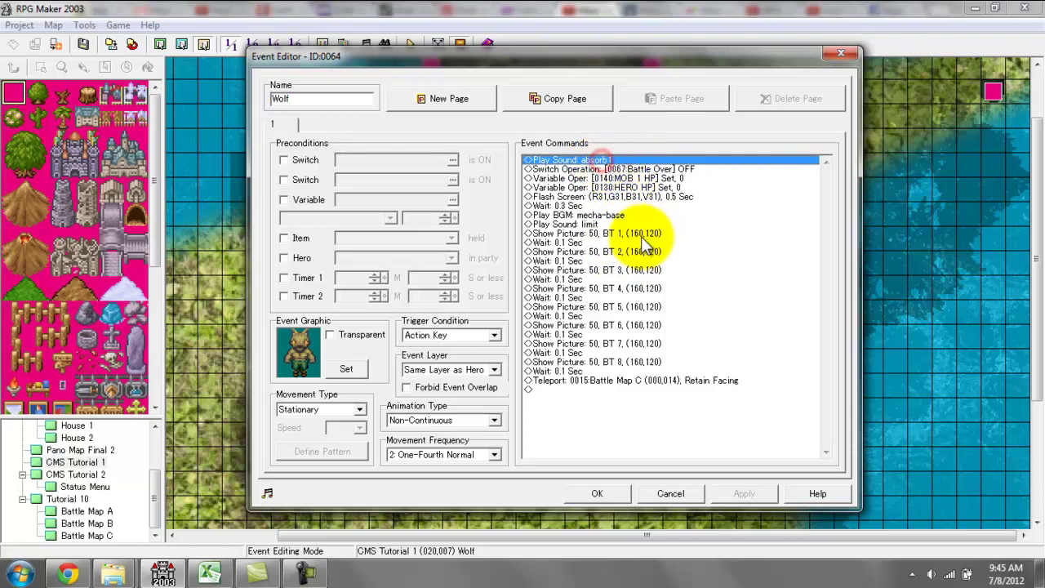
left_click(596, 169)
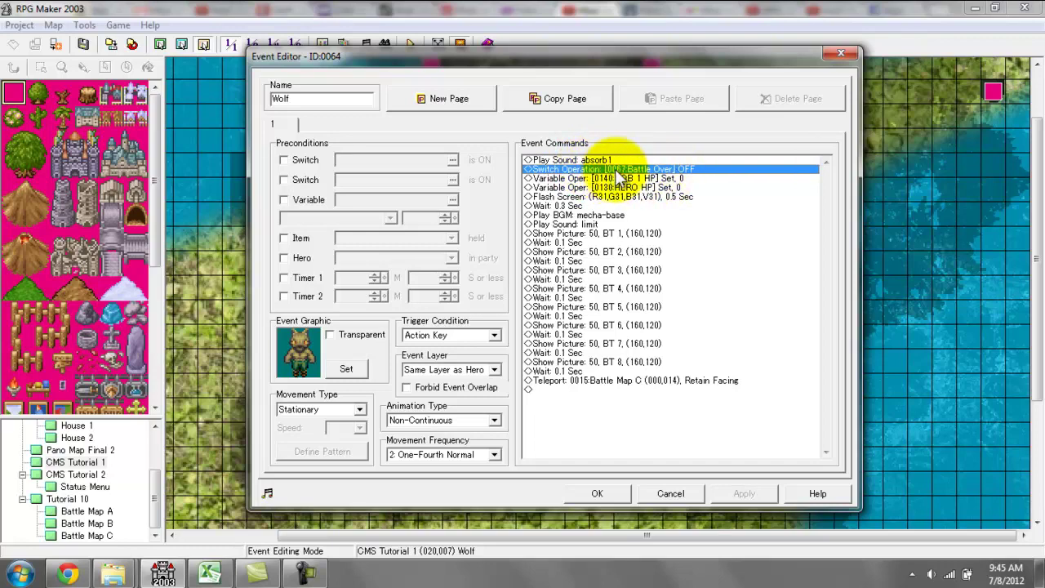
double_click(634, 170)
left_click(677, 270)
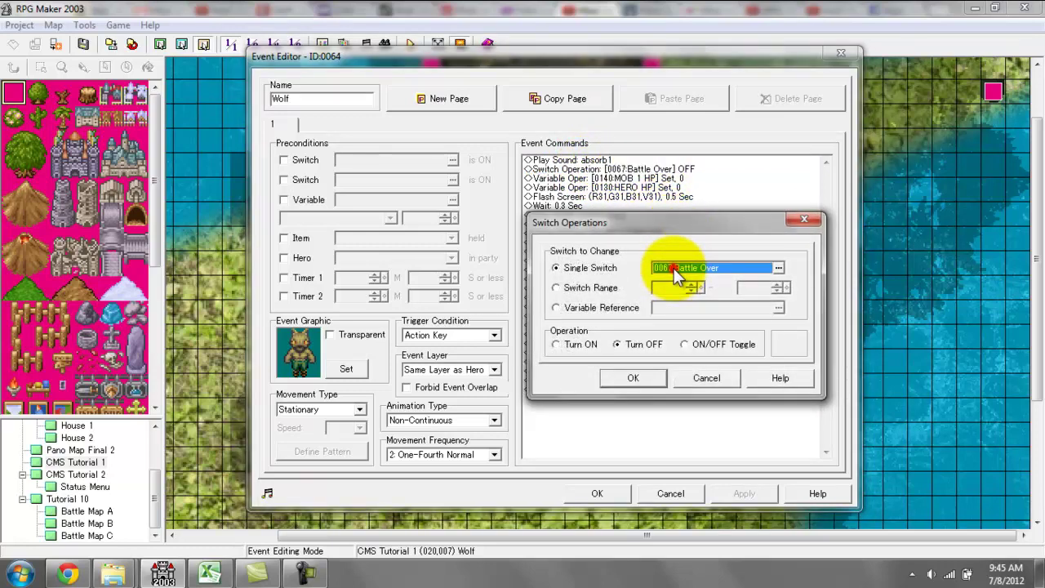
left_click(702, 440)
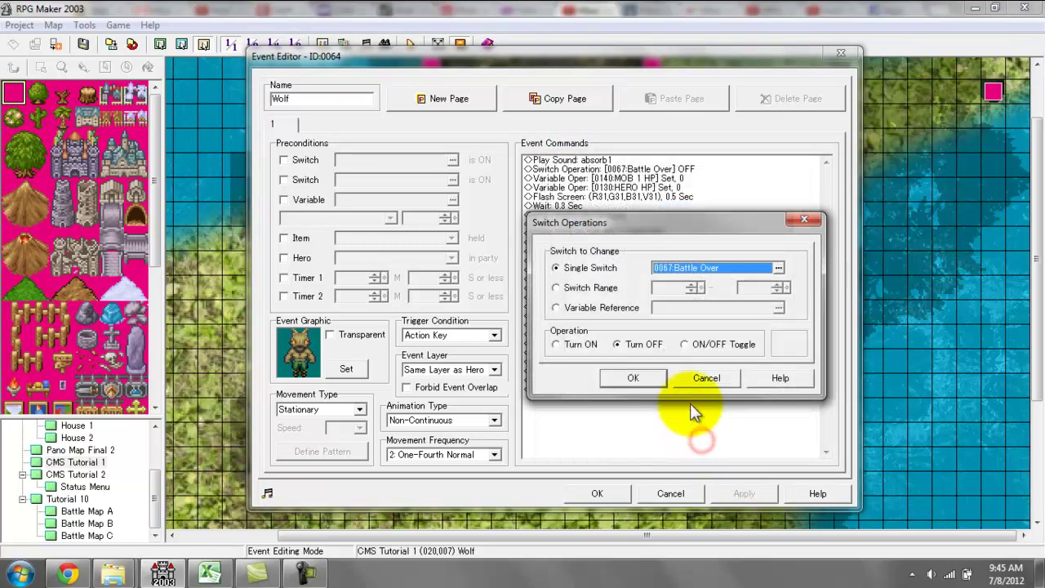
left_click(700, 376)
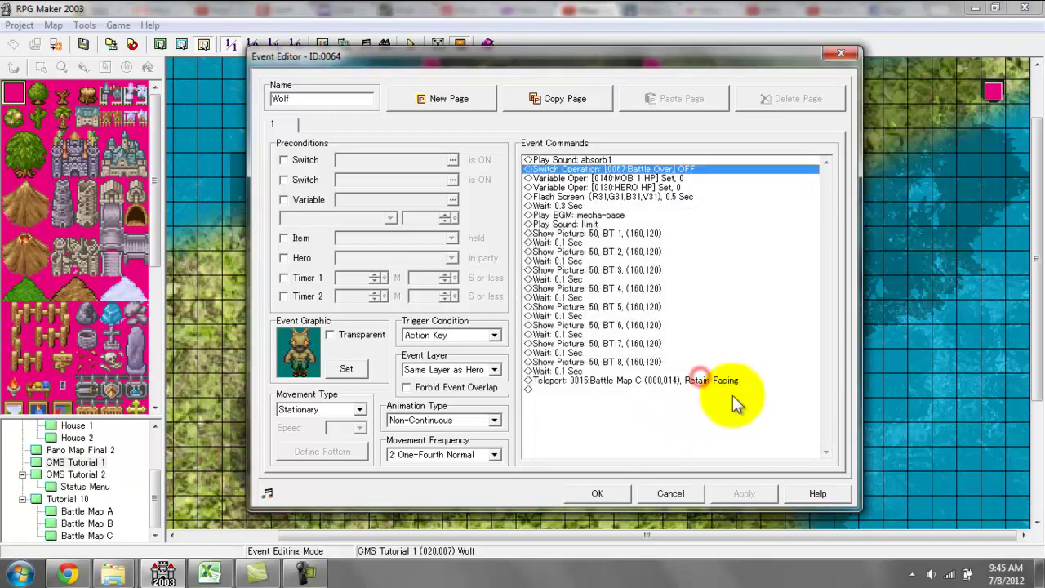
left_click(645, 178)
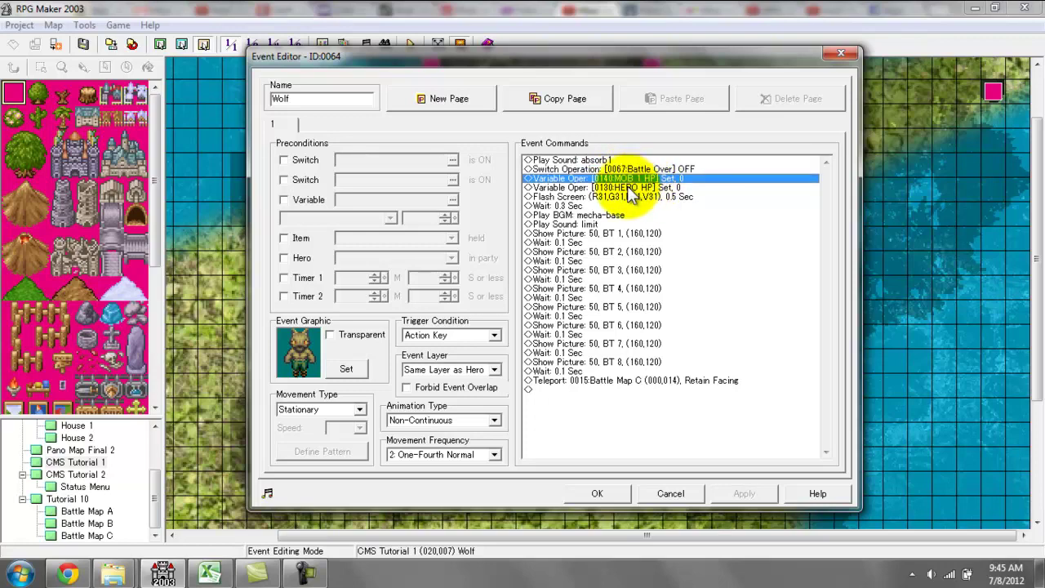
left_click(627, 188)
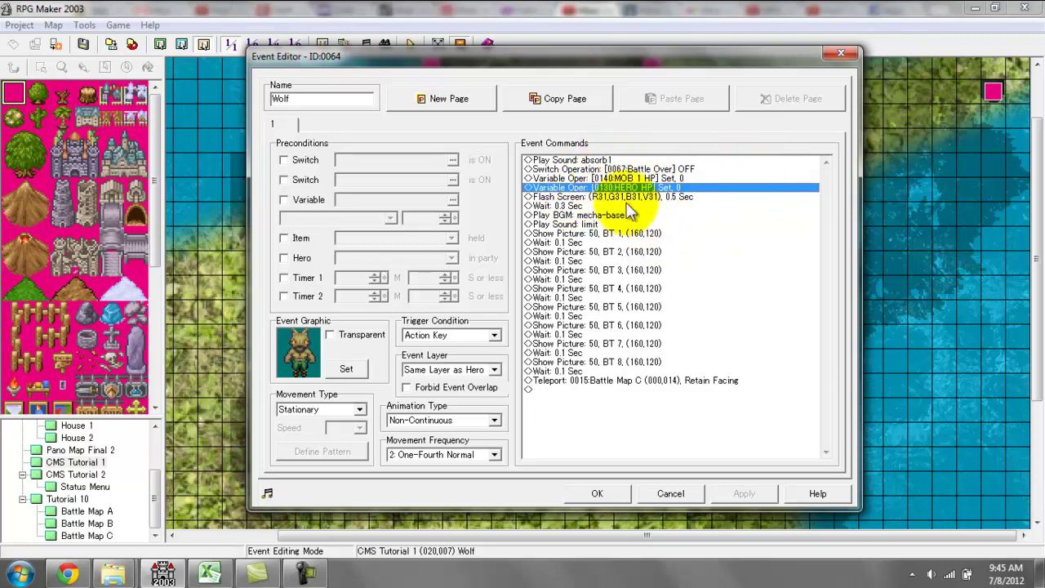
- Examine the settings of the Wolf event's Flash Screen command without changing them
left_click(627, 200)
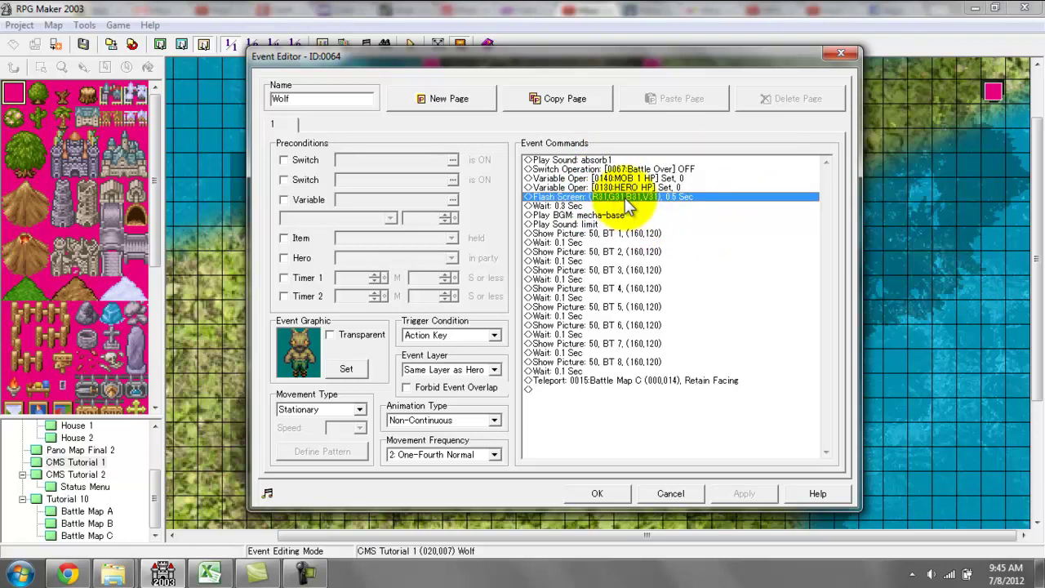
double_click(618, 201)
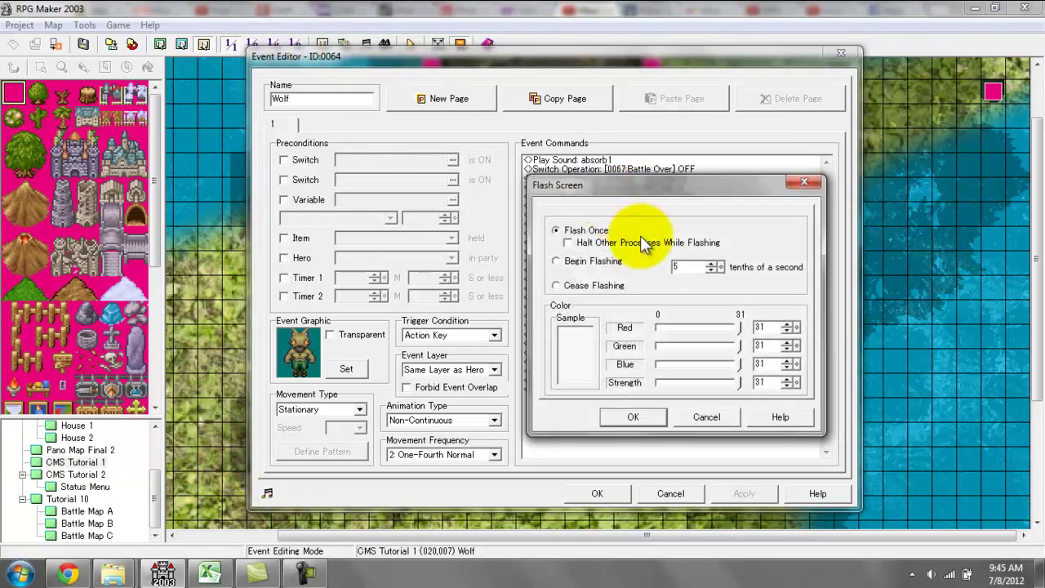
left_click(803, 182)
- Find Flash Screen among the insertable event commands, cancel the insertion, and recheck the existing flash command's duration and color
key("Insert")
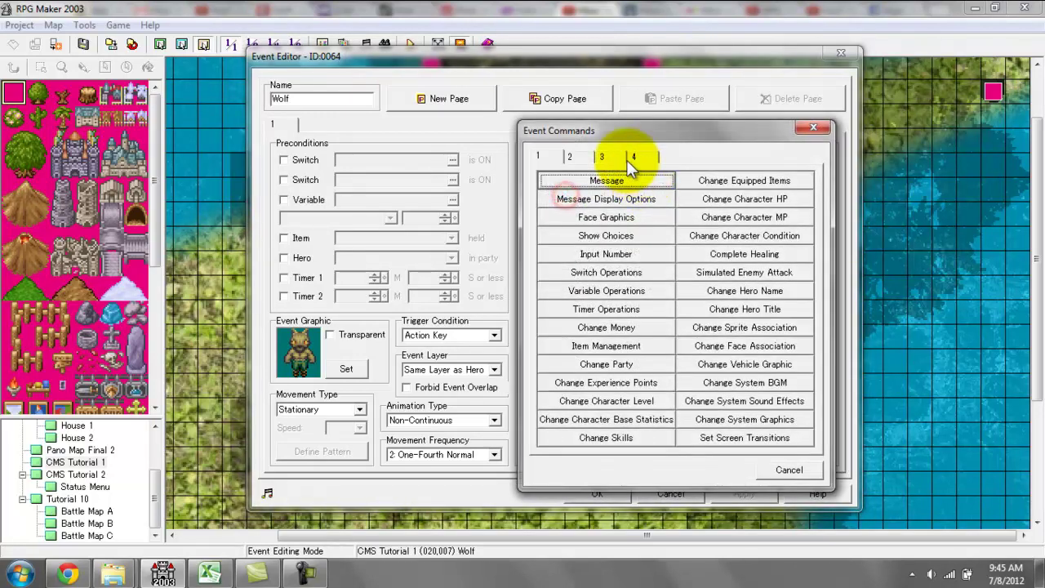
left_click(625, 157)
left_click(571, 156)
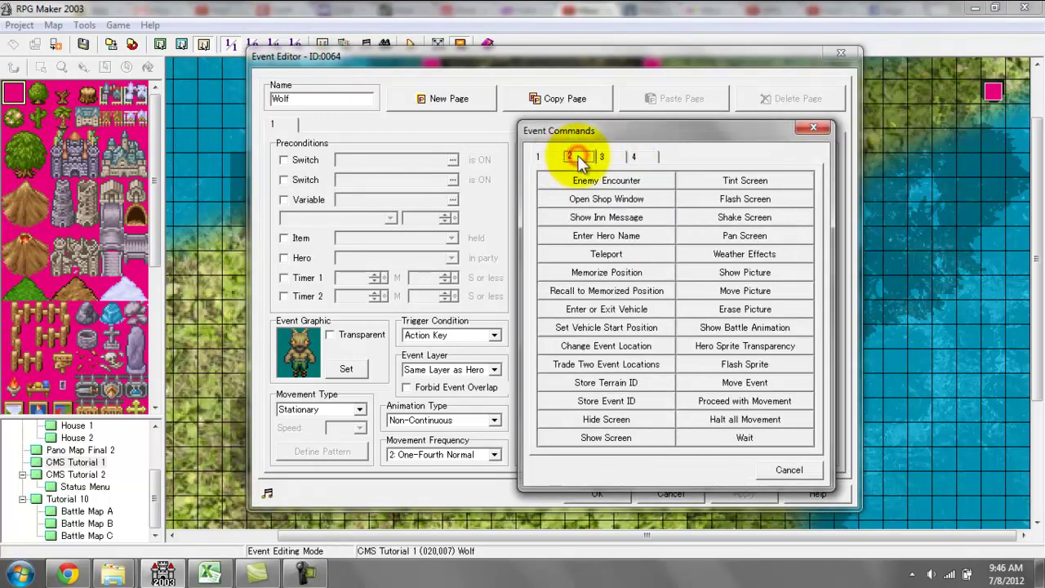
double_click(753, 199)
left_click(801, 183)
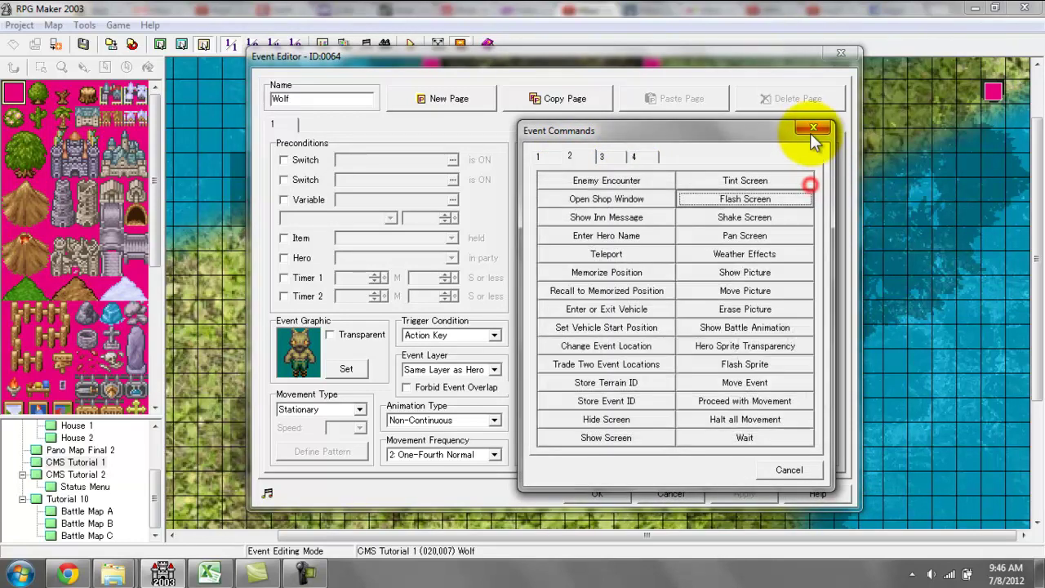
left_click(813, 127)
double_click(596, 197)
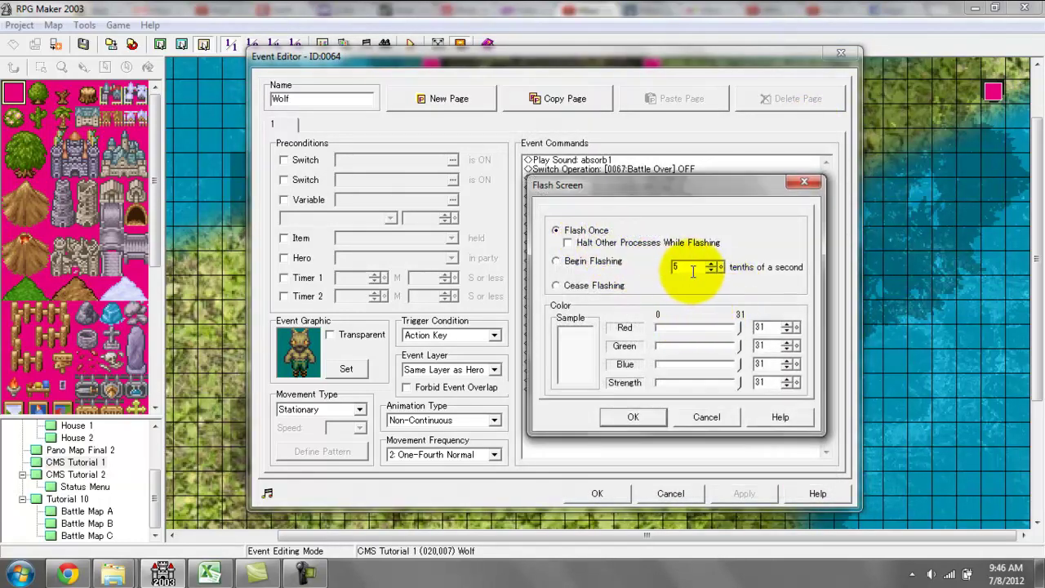
left_click(633, 417)
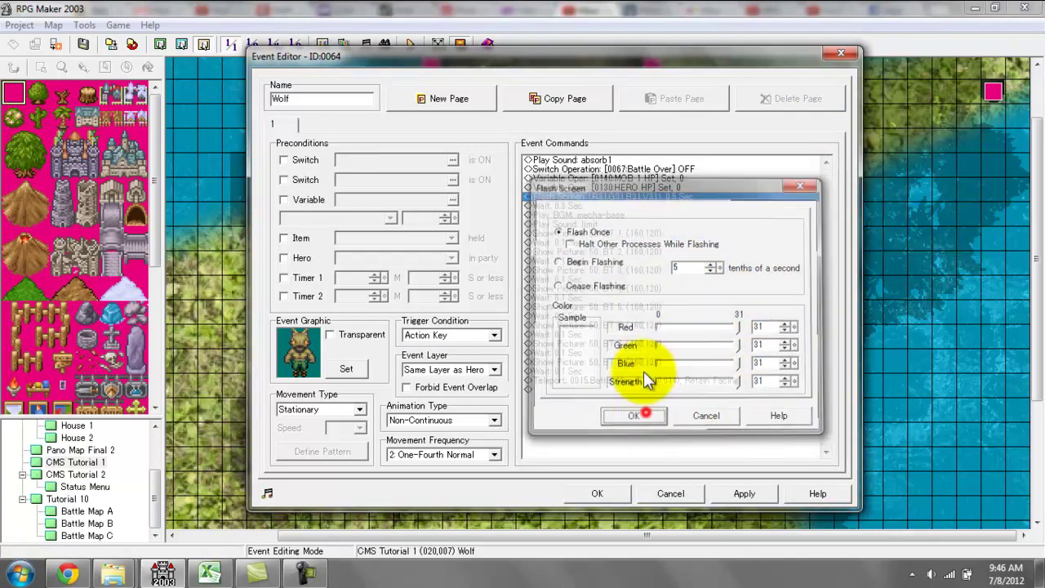
- Review the wait before the music and preview the mecha-base track in the Play BGM command
left_click(604, 206)
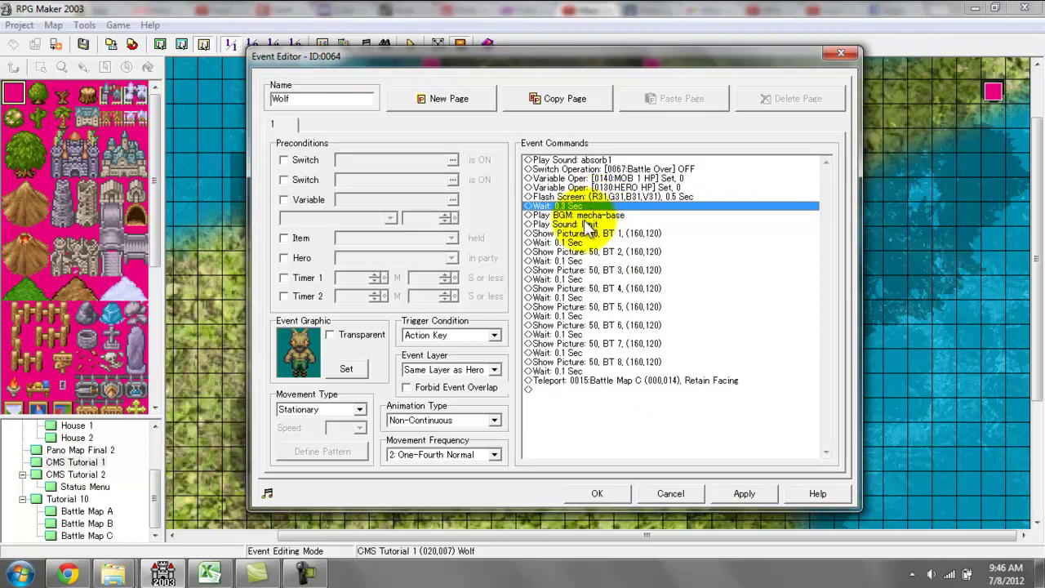
left_click(587, 217)
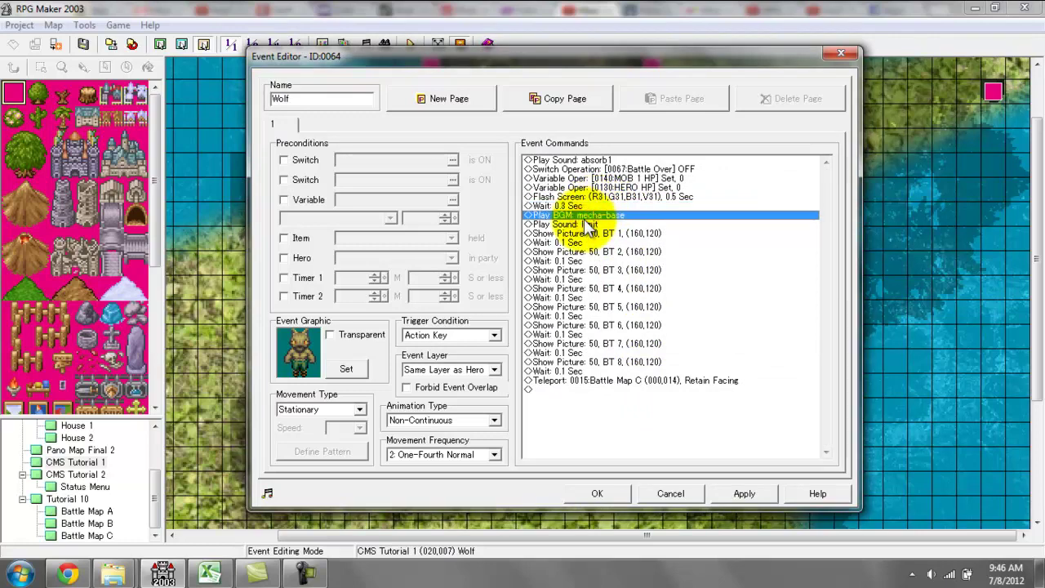
double_click(585, 217)
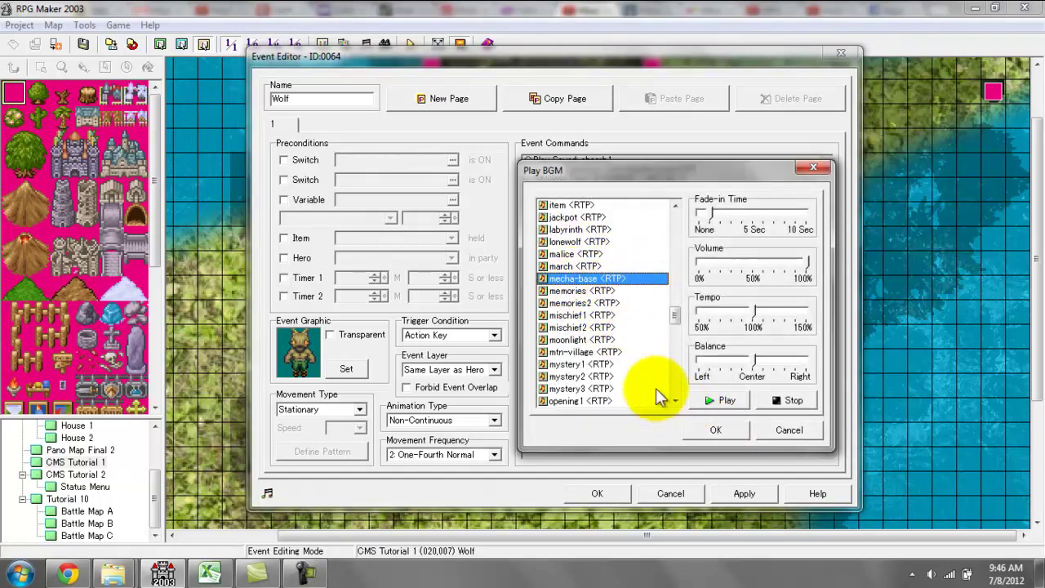
left_click(719, 401)
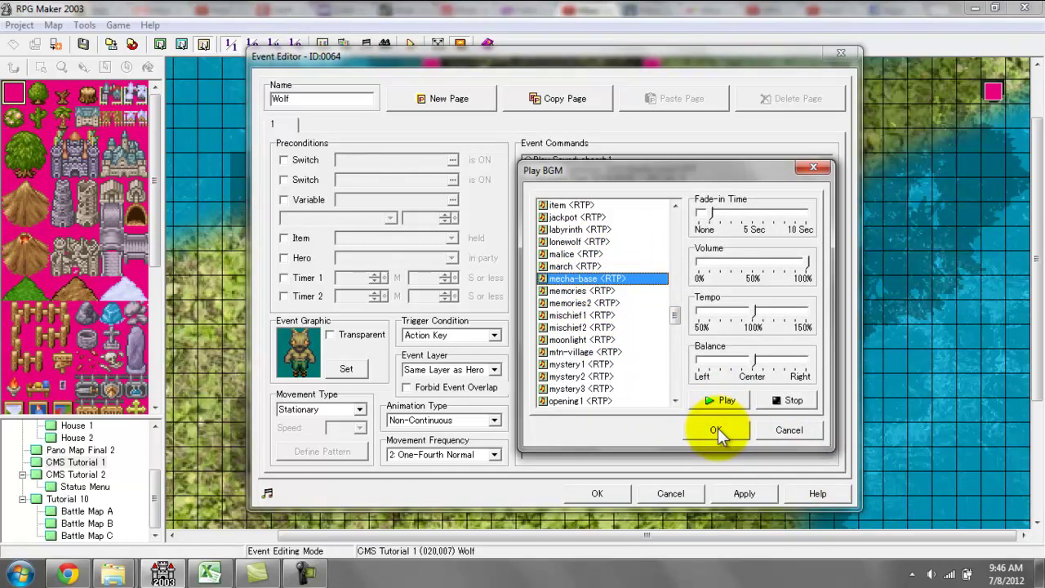
left_click(716, 431)
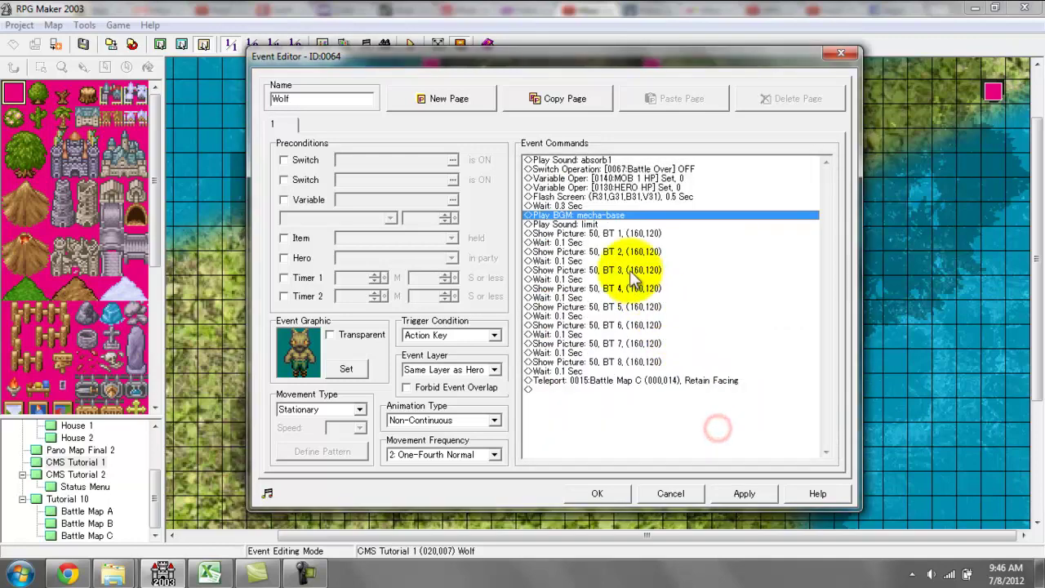
- Preview the limit sound effect in the second Play Sound command and leave its settings as they are
left_click(621, 226)
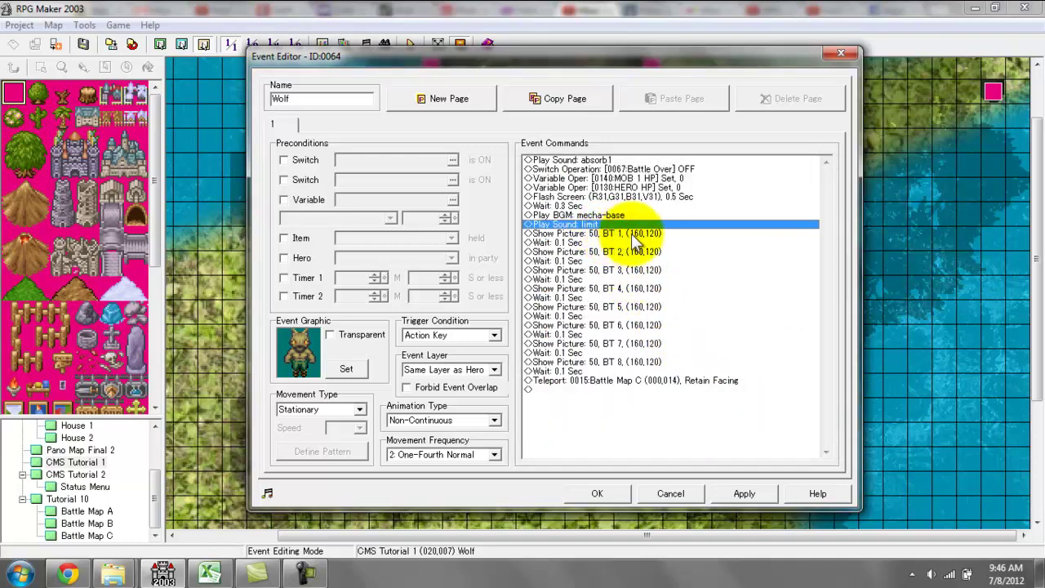
double_click(625, 227)
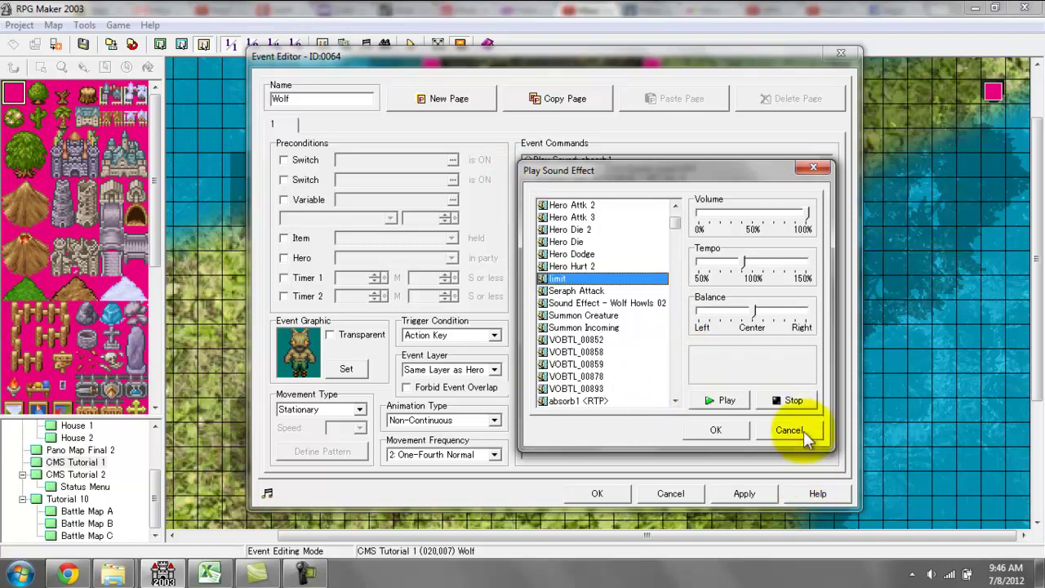
left_click(789, 430)
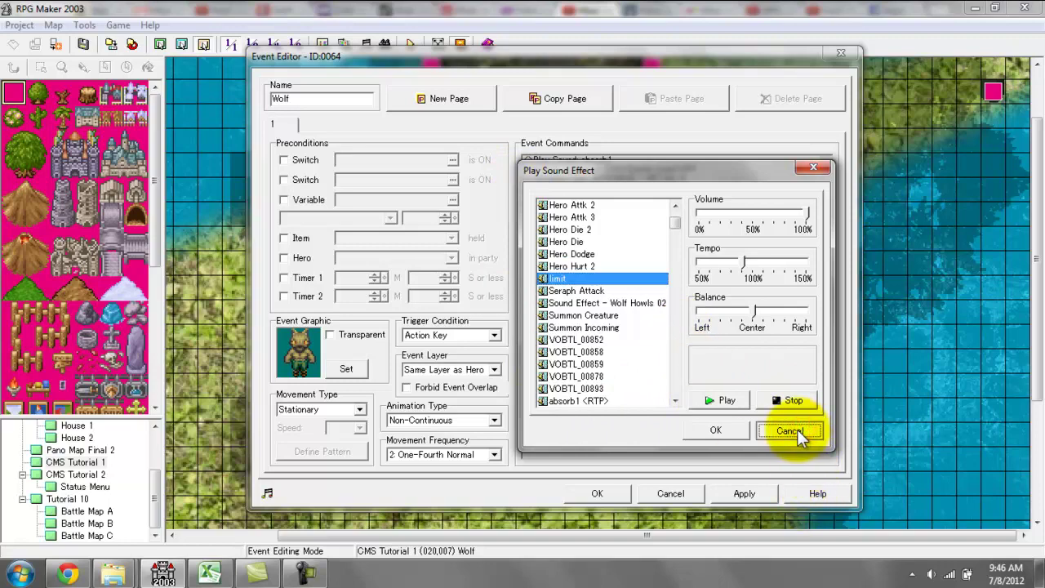
left_click(702, 401)
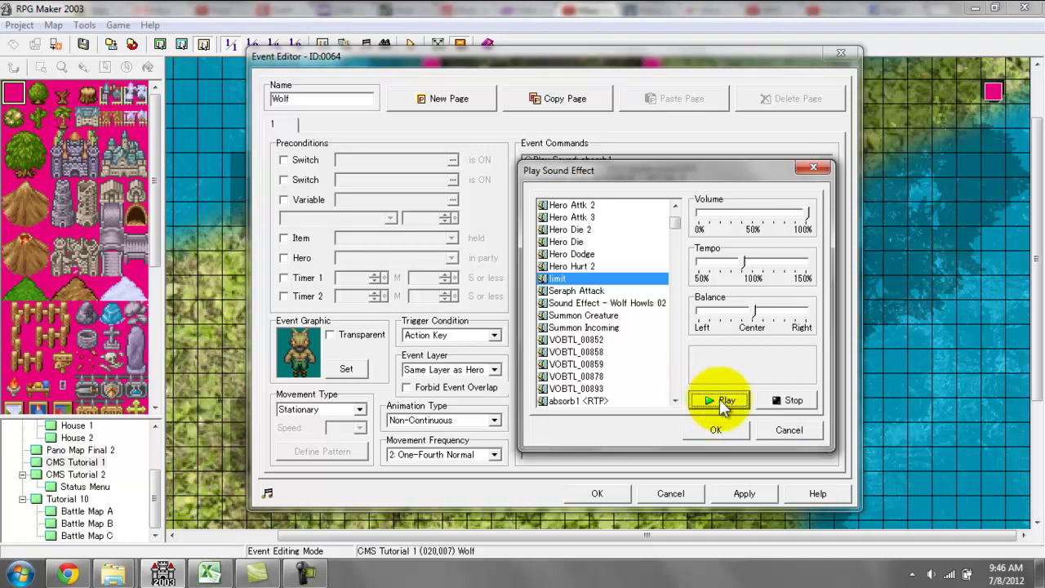
left_click(789, 430)
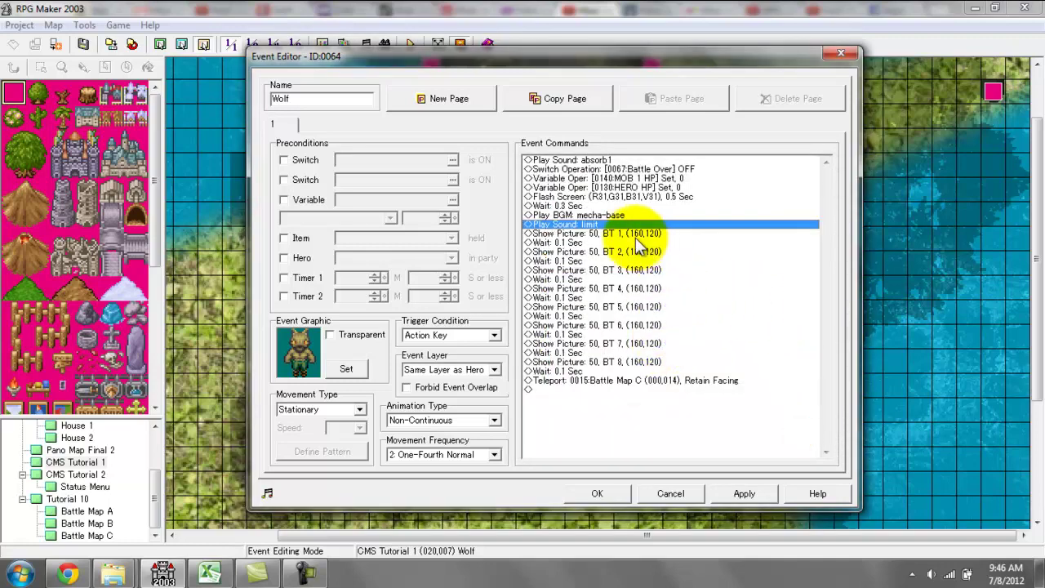
- Preview images BT 1 through BT 8 from the first Show Picture command, check its display settings, and close it without changes
left_click(578, 233)
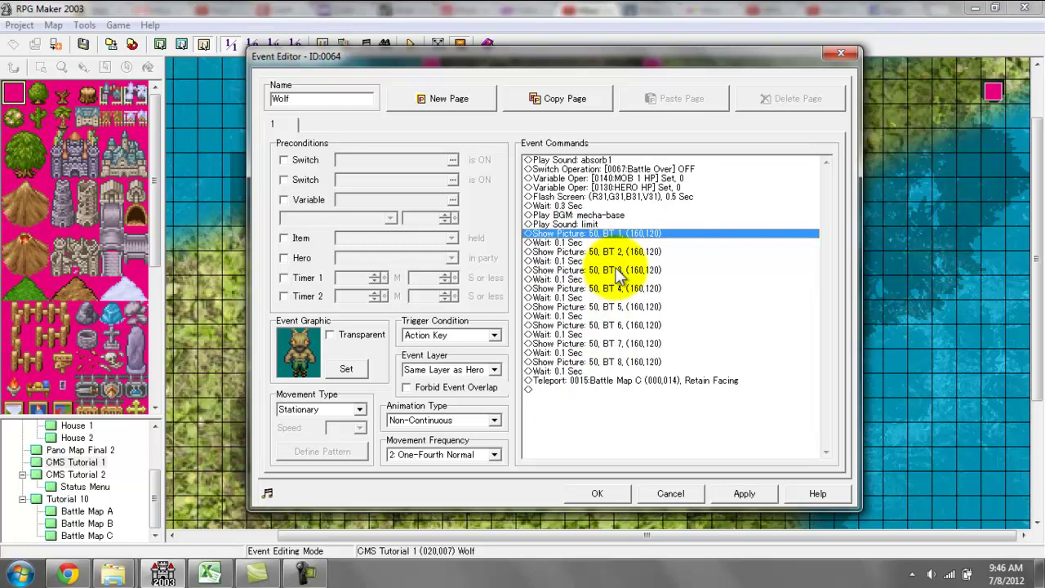
key("Return")
left_click(663, 188)
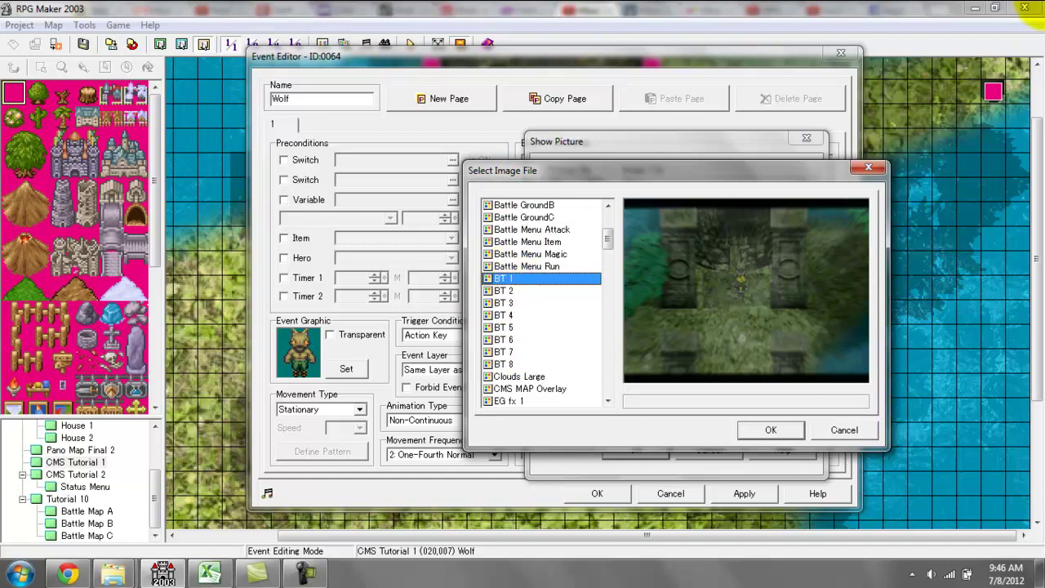
key("Down")
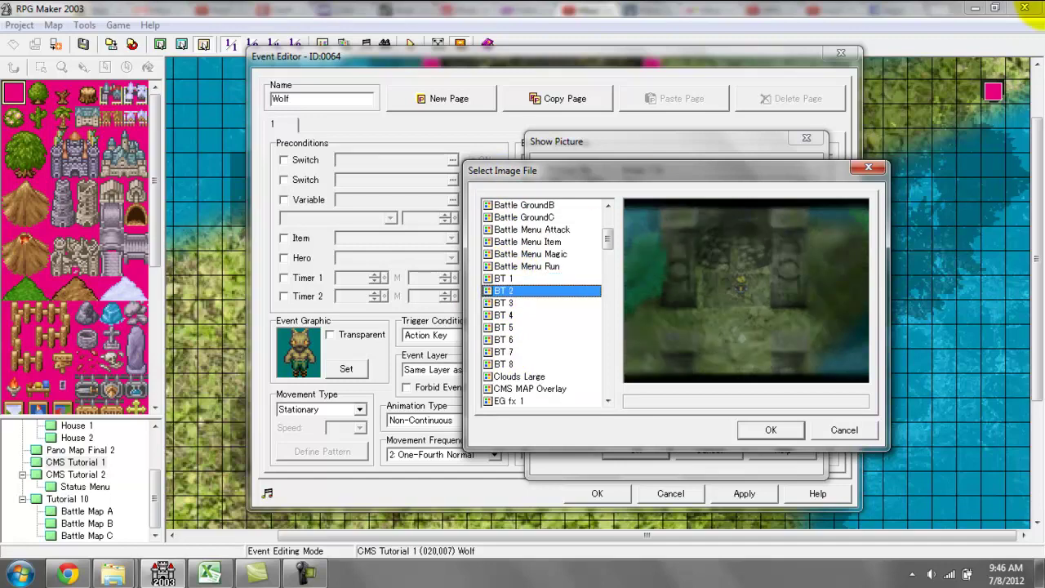
key("Down")
key("Down")
key("Down")
key("Down")
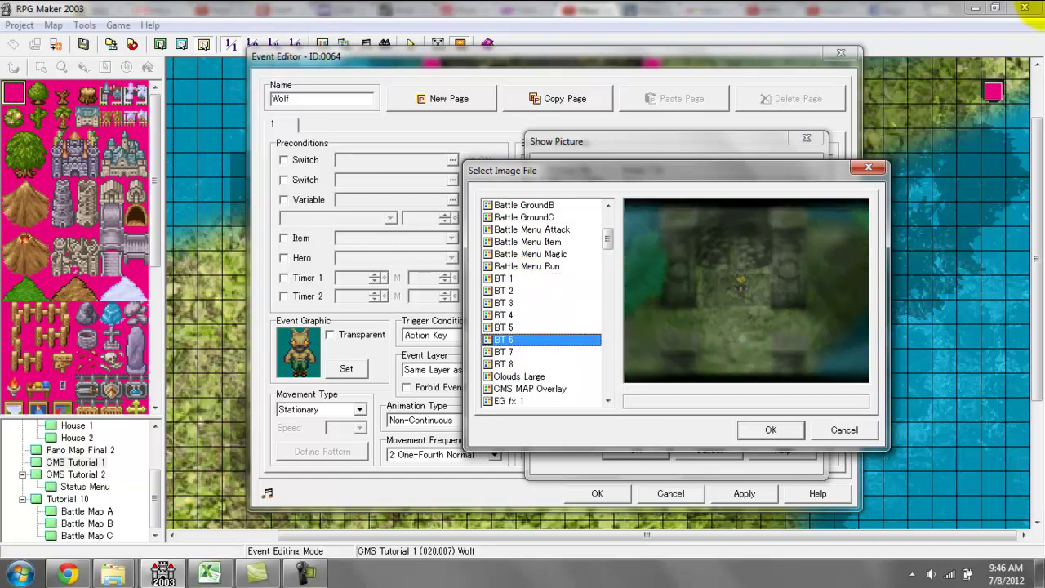
key("Down")
key("Down")
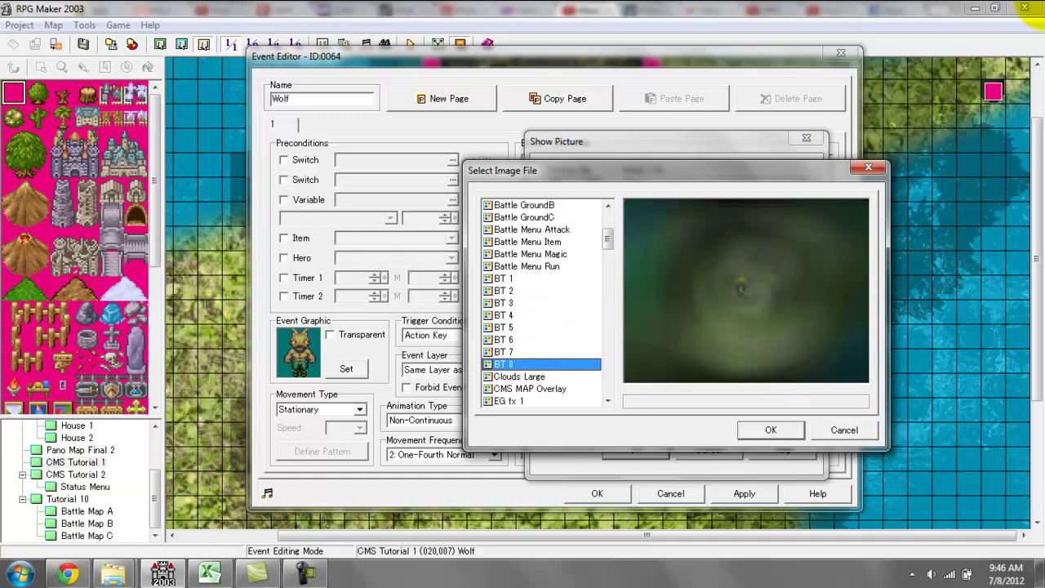
key("Up")
key("Up")
key("Up")
key("Up")
key("Up")
key("Up")
key("Up")
key("Up")
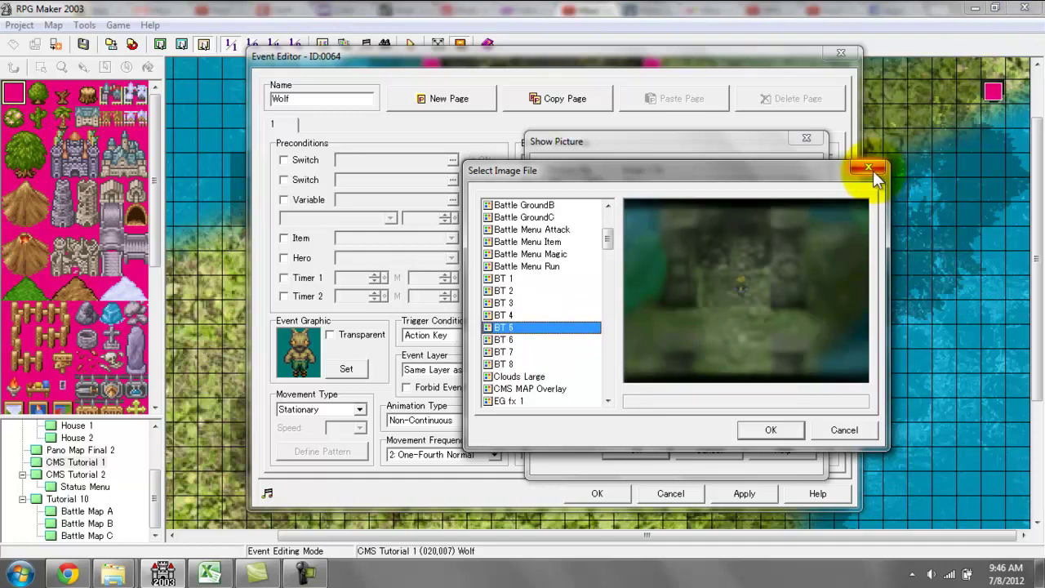
left_click(868, 168)
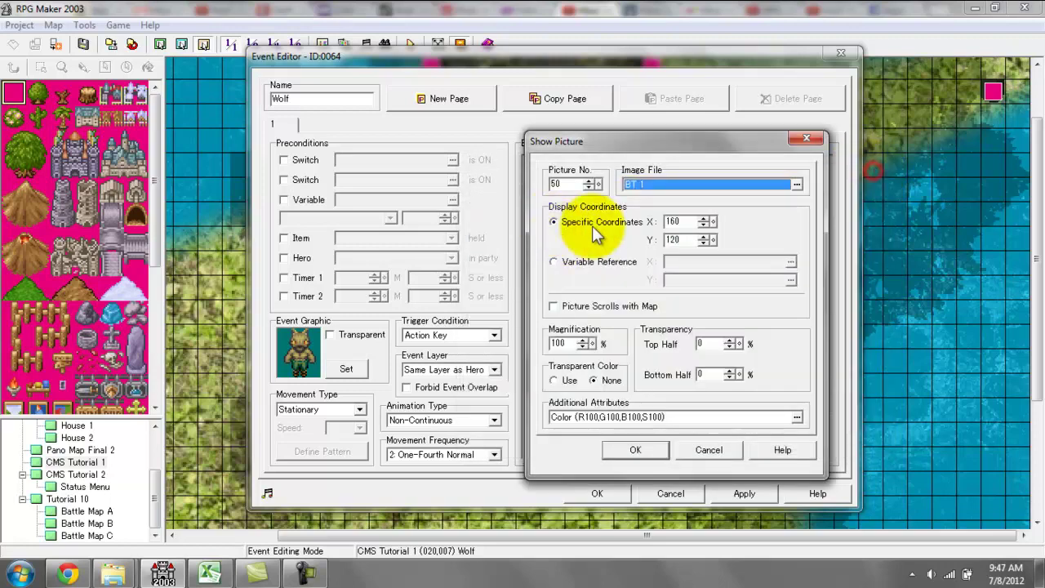
left_click(806, 139)
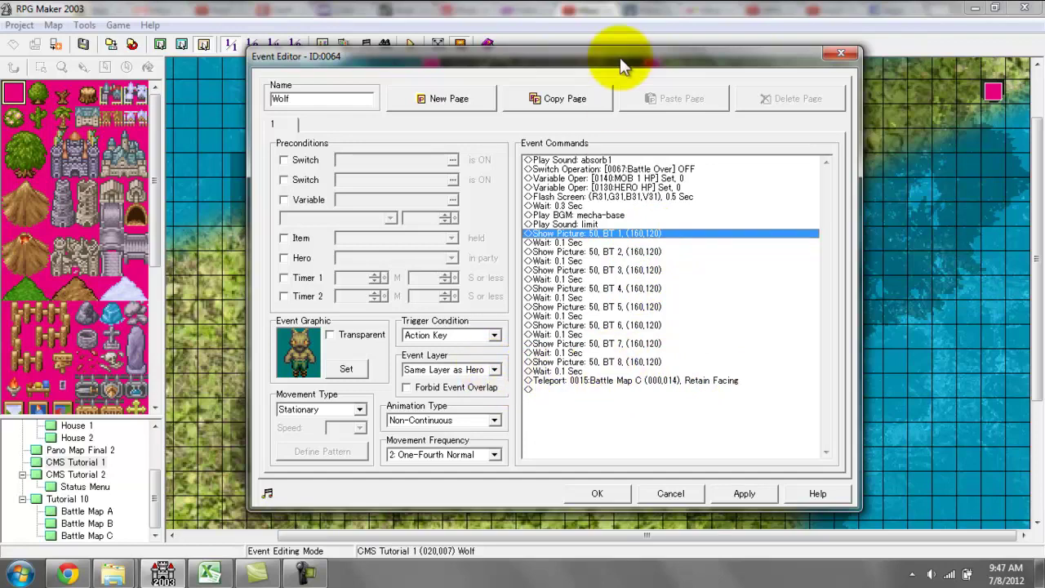
- Review the remaining Show Picture commands for BT 2 through BT 8 and their waits, down to the Teleport command
left_click_drag(620, 58, 593, 63)
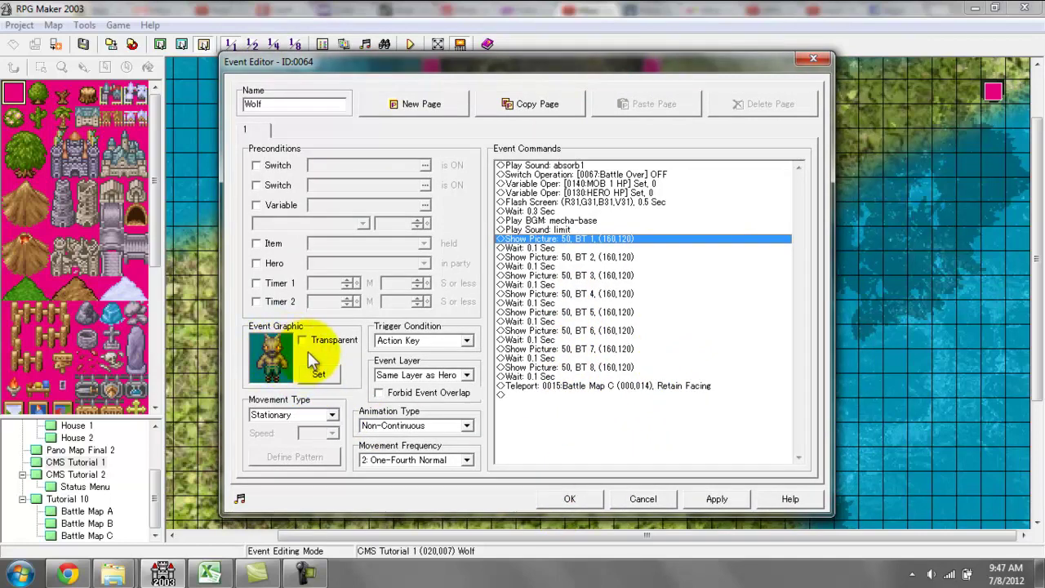
left_click(593, 330)
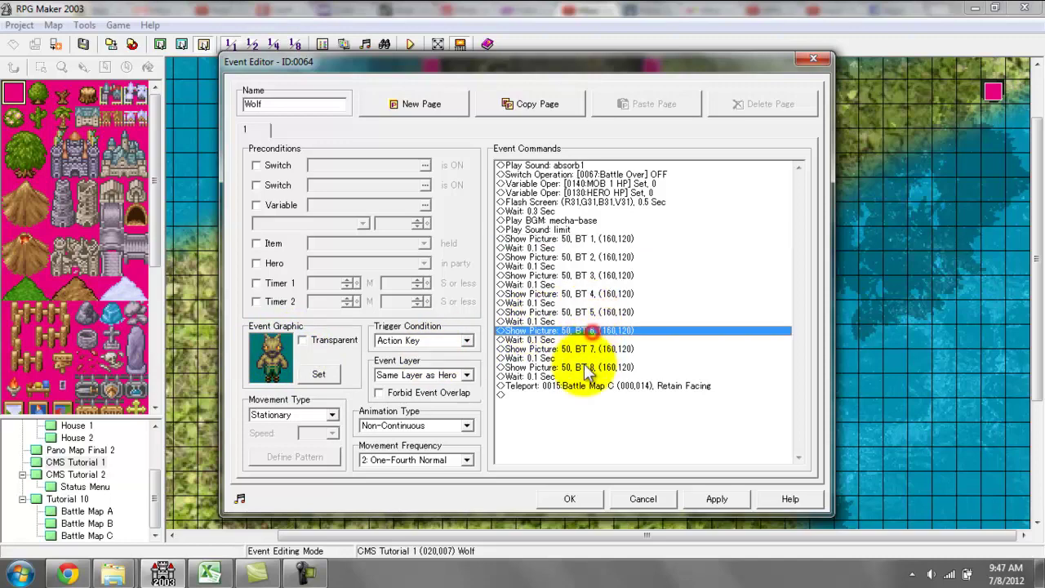
left_click(582, 367)
left_click(580, 350)
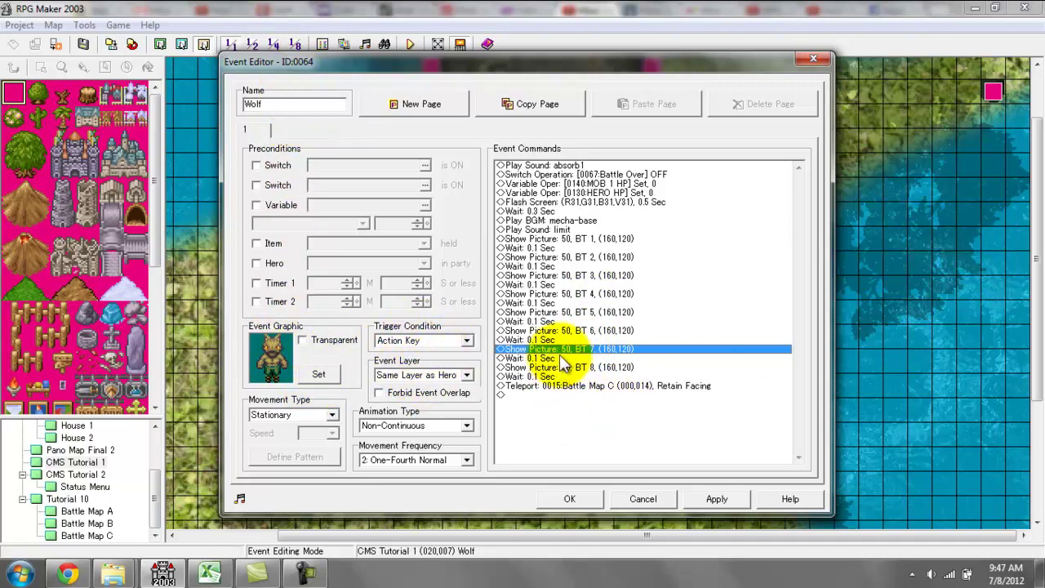
left_click_drag(569, 257, 569, 369)
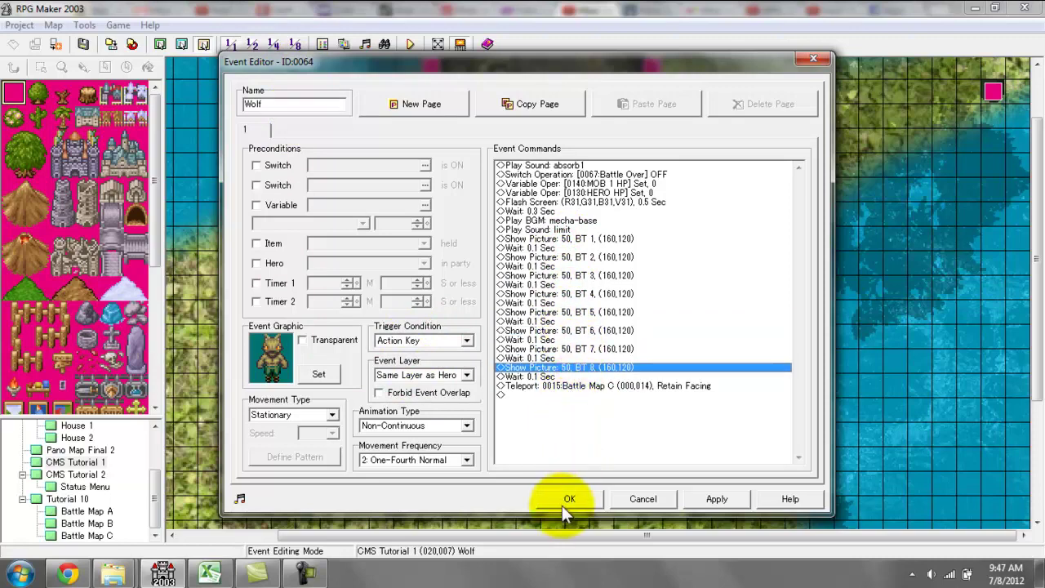
left_click(522, 377)
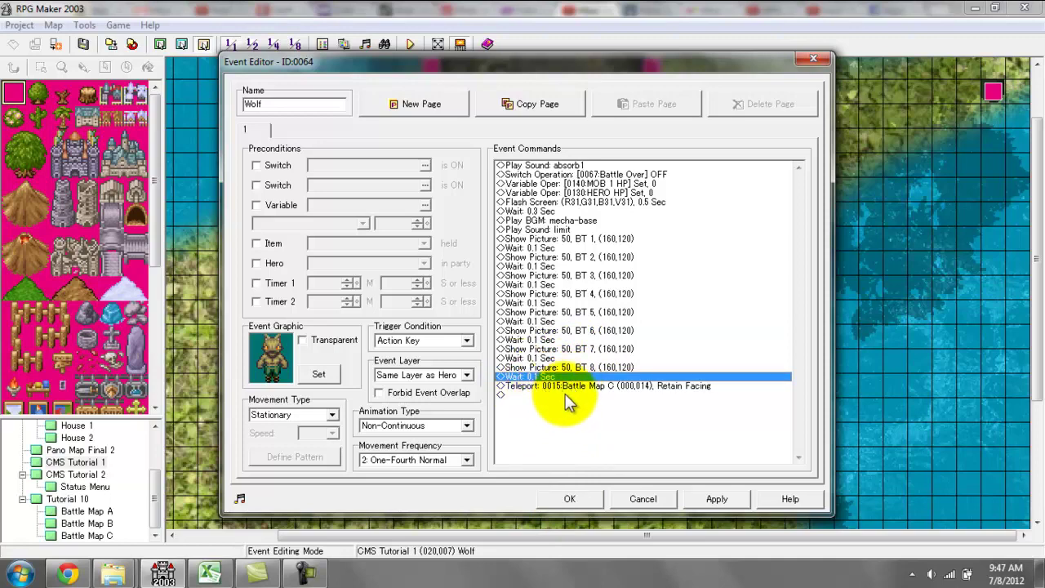
left_click_drag(549, 257, 553, 319)
left_click_drag(549, 369, 552, 385)
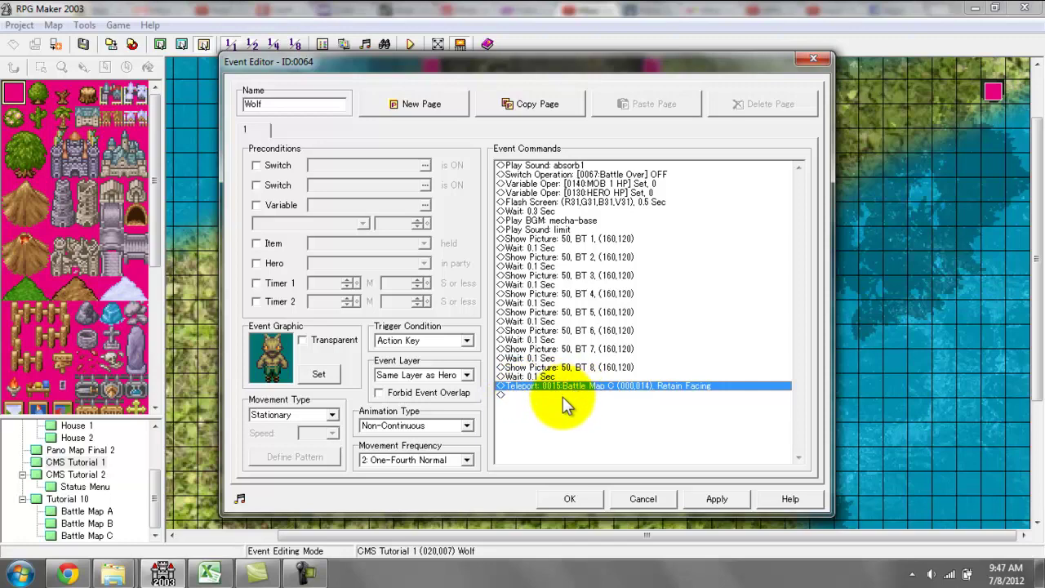
- Preview Battle Map A (000,014) as the Teleport command's destination, cancel the change, and close the Wolf event without saving
double_click(561, 387)
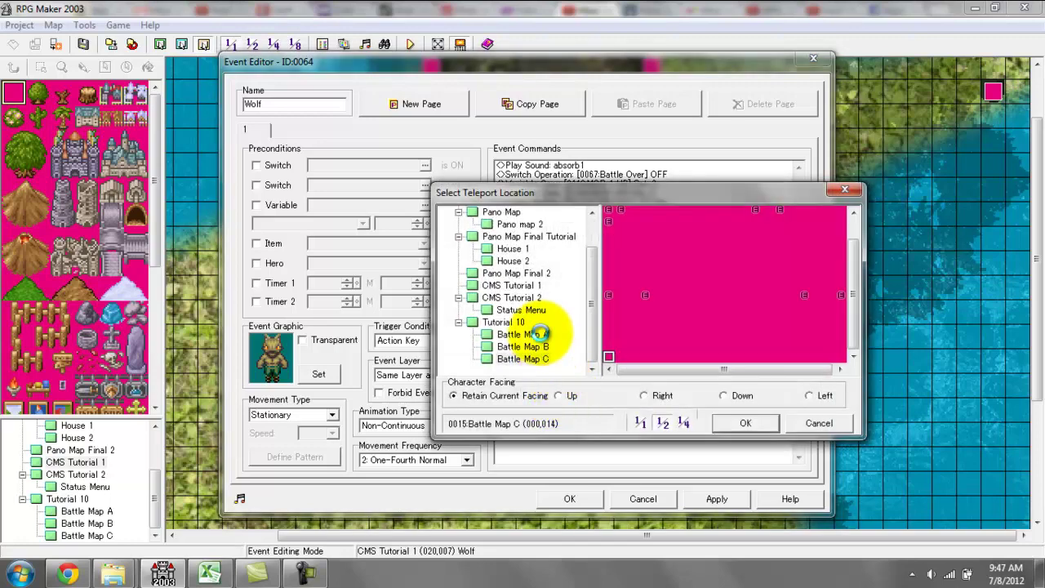
left_click(539, 334)
left_click(609, 357)
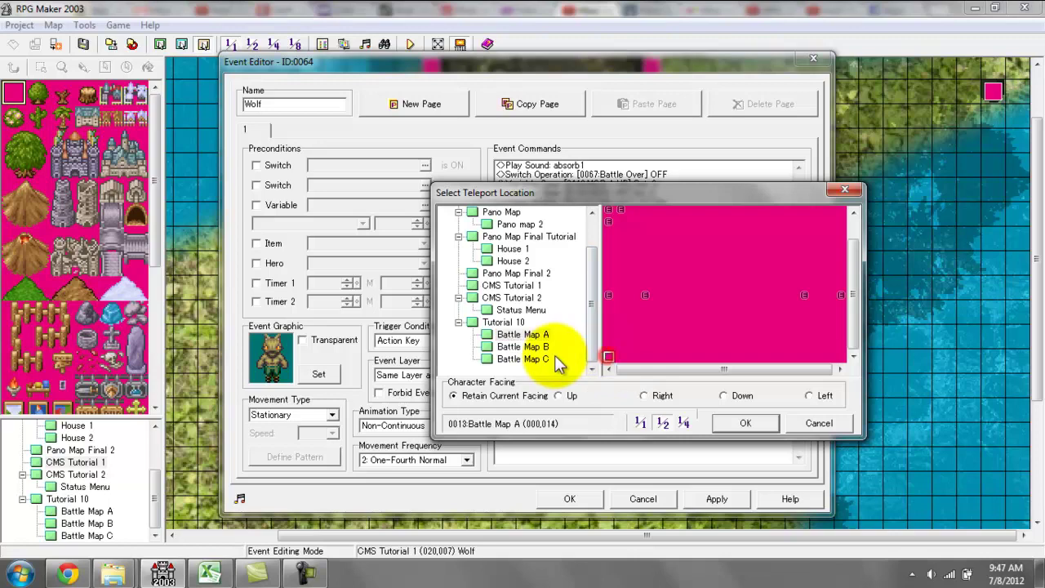
left_click(540, 337)
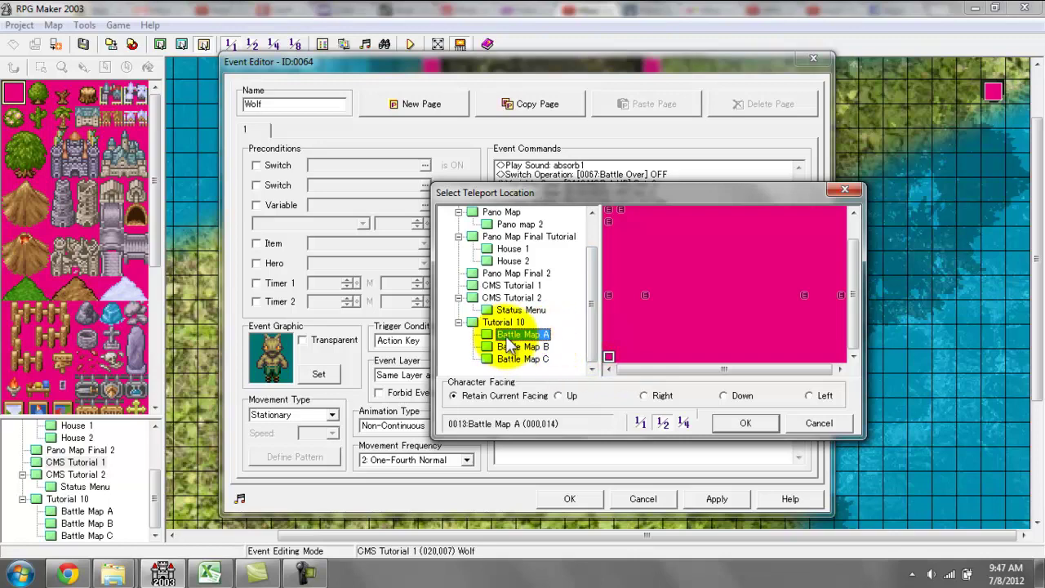
left_click(821, 425)
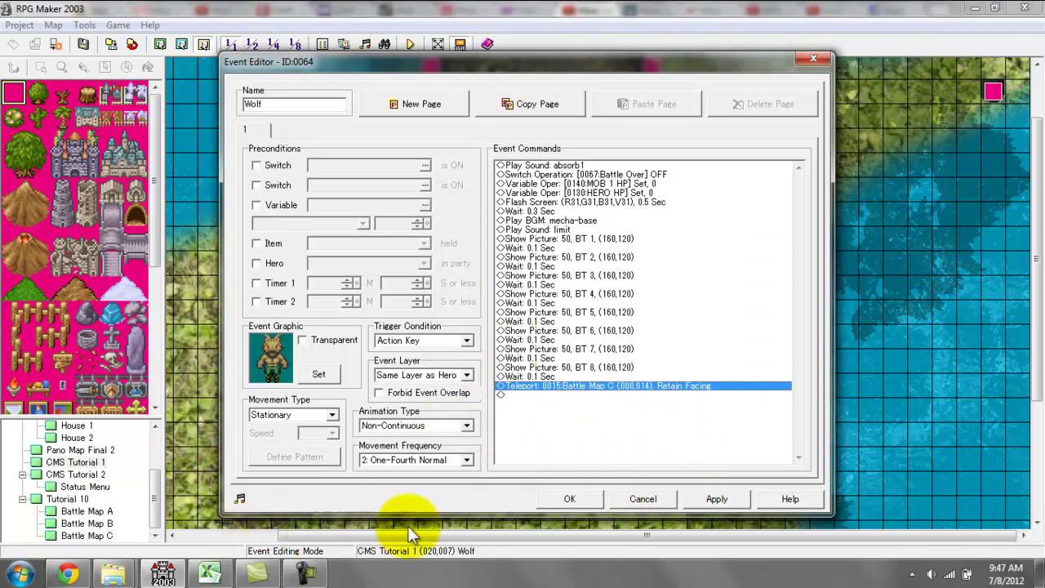
left_click(625, 495)
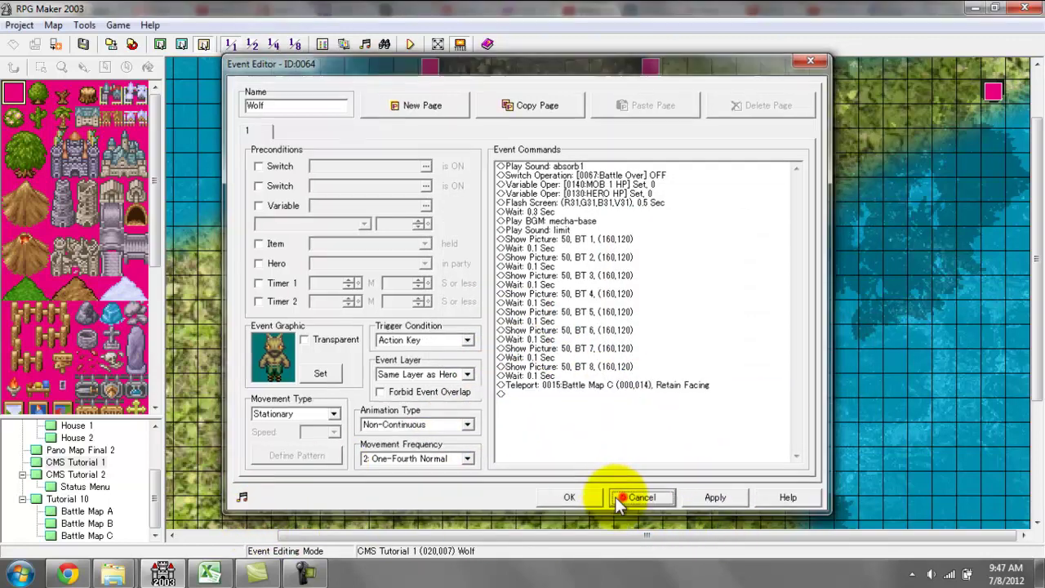
- View Battle Map C, switch to Battle Map A, and locate the teleport target tile at (000,014)
left_click(84, 535)
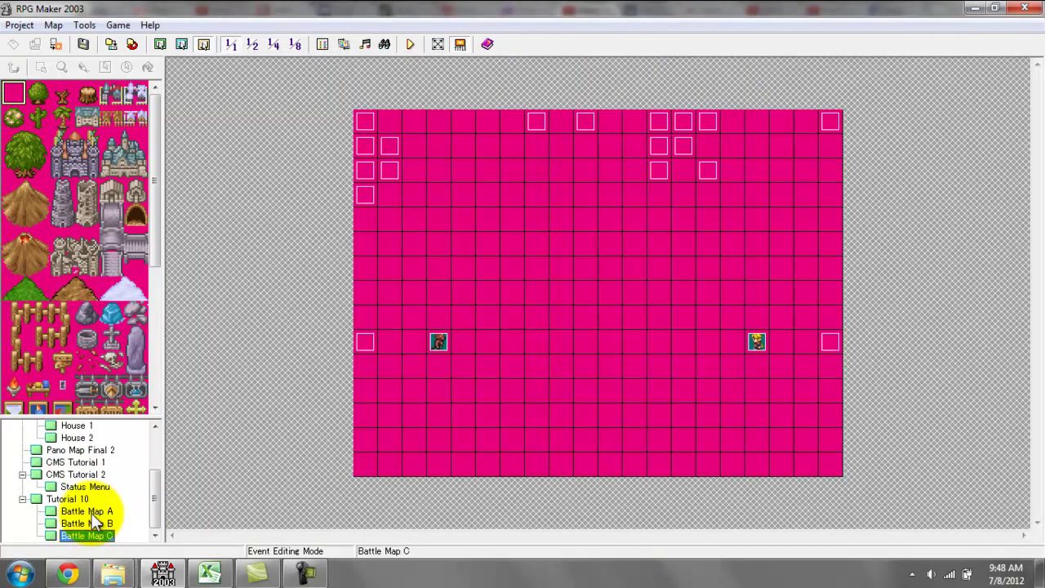
left_click(89, 512)
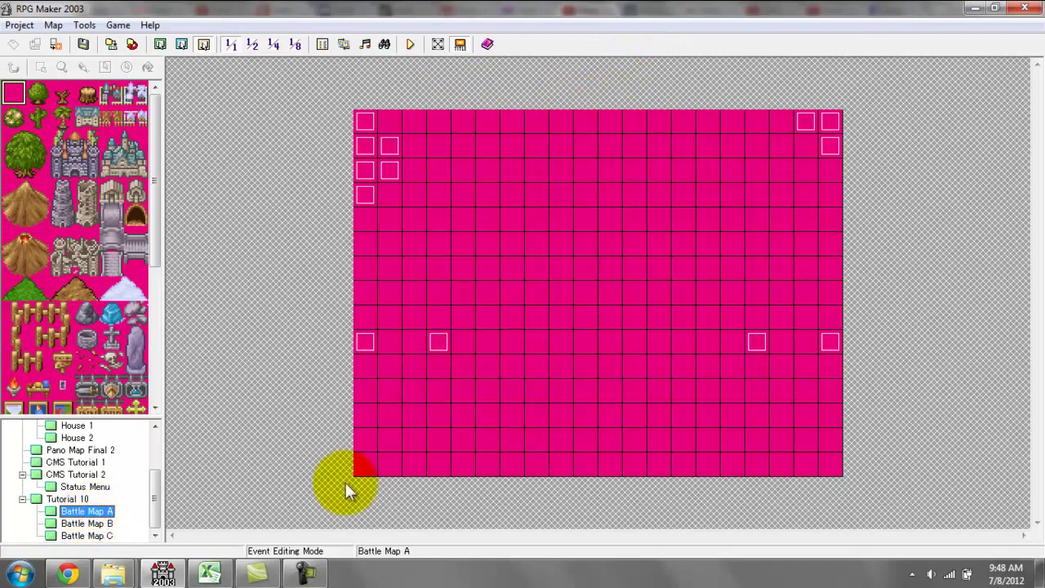
left_click(367, 467)
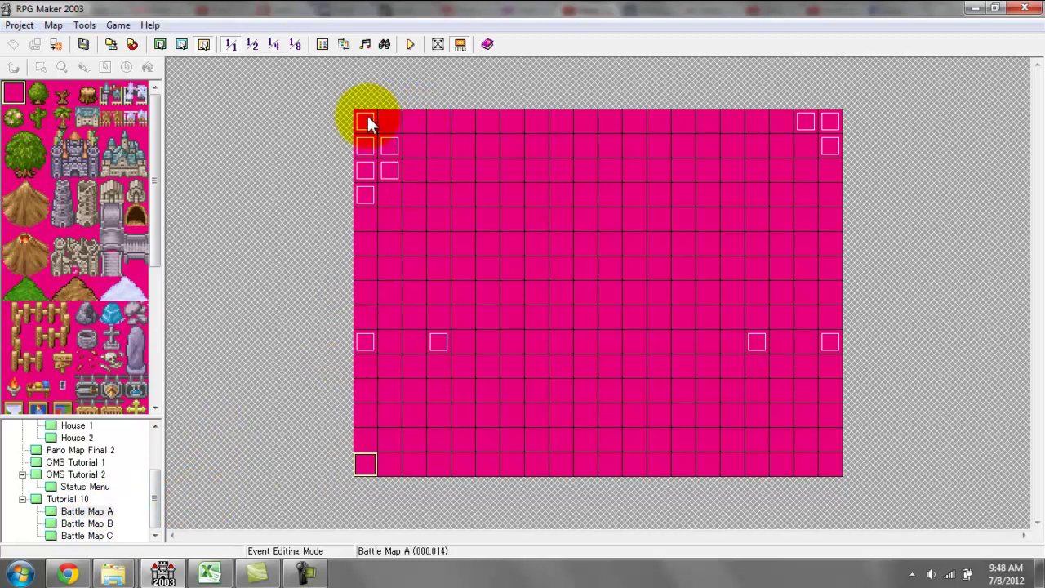
left_click(366, 196)
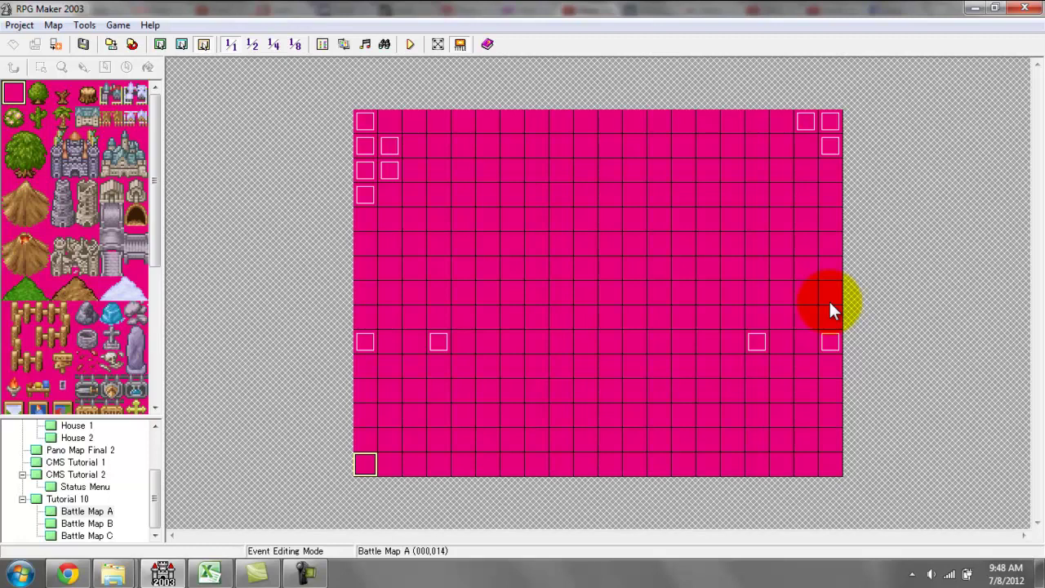
- Open event EV0007 at (000,000) on Battle Map A and inspect its Main Menu Access command without changing it
double_click(364, 124)
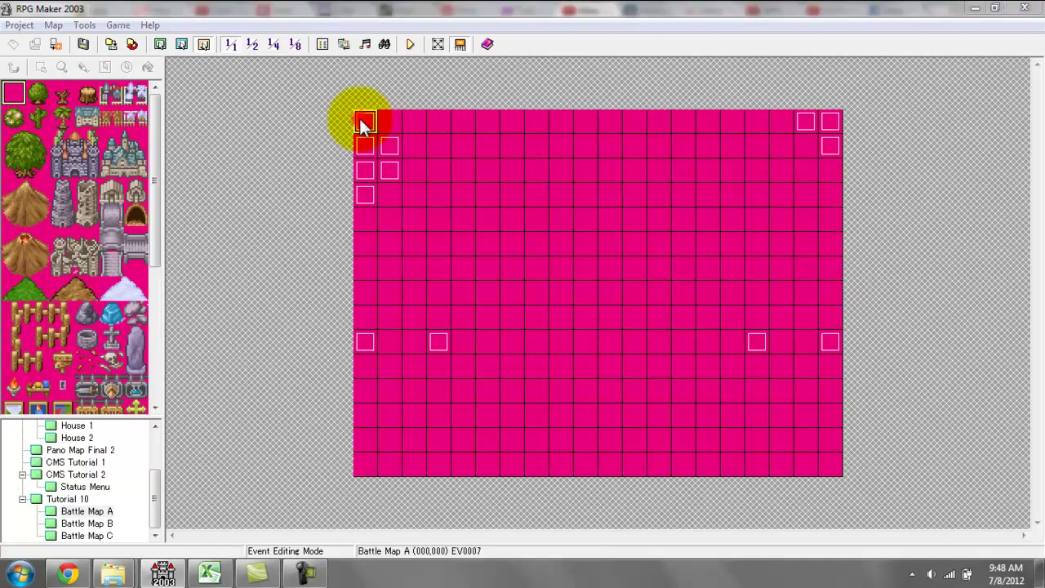
left_click_drag(359, 66, 575, 60)
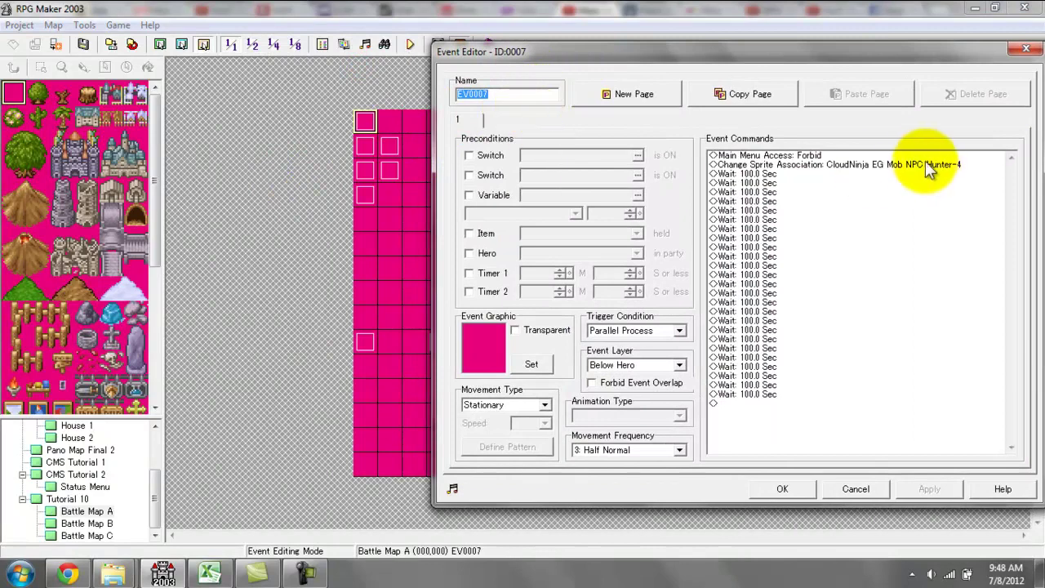
left_click(894, 156)
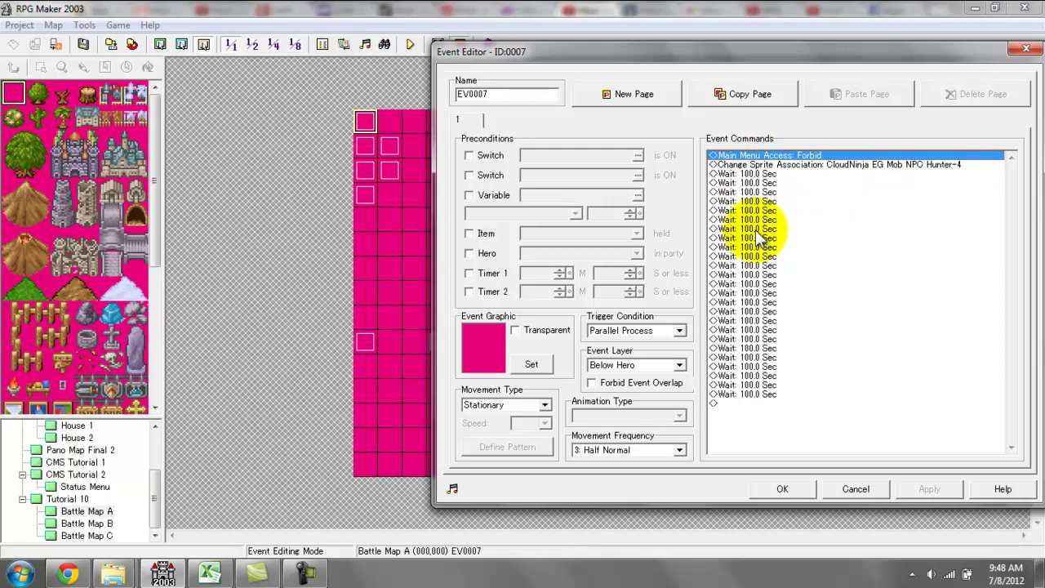
double_click(772, 155)
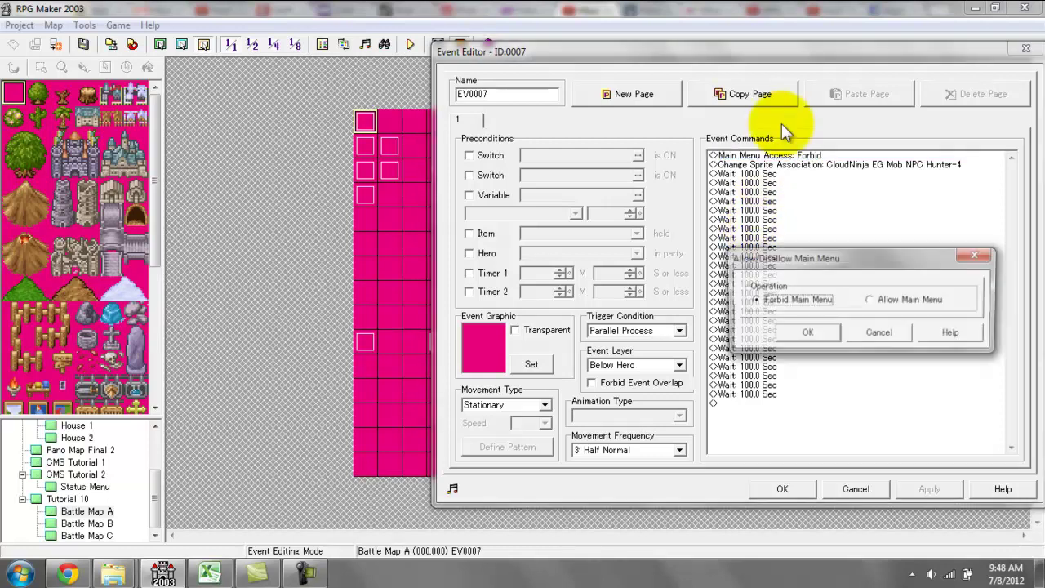
left_click(880, 334)
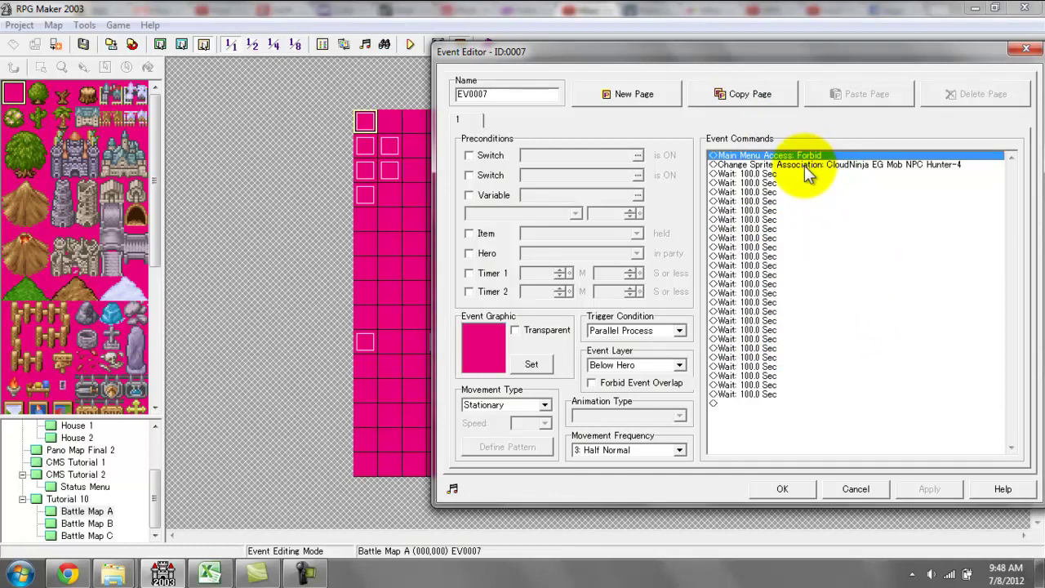
- Open the event's Change Sprite Association command for CloudNinja and close it without changes
left_click(760, 165)
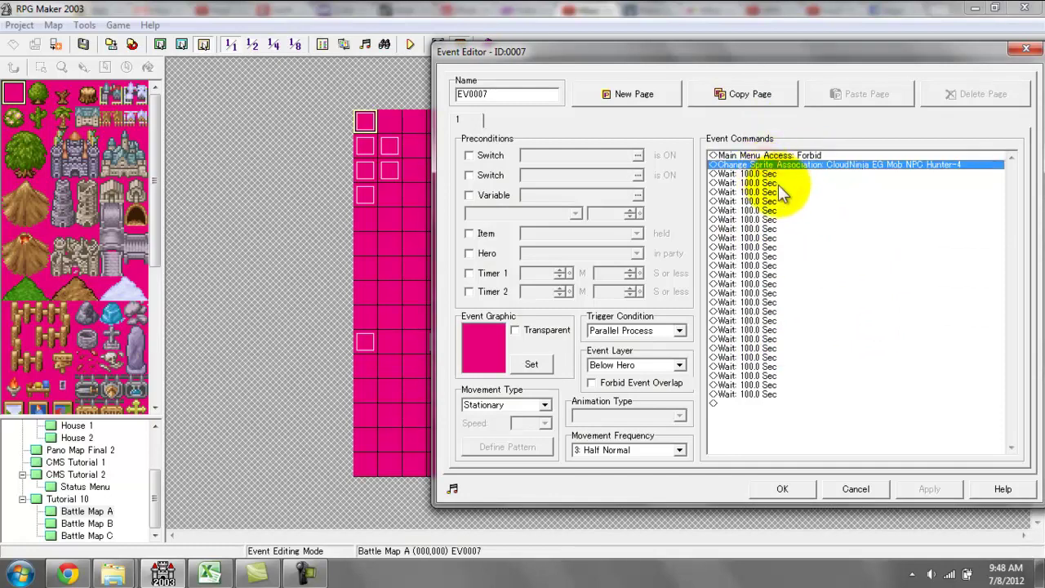
key("Return")
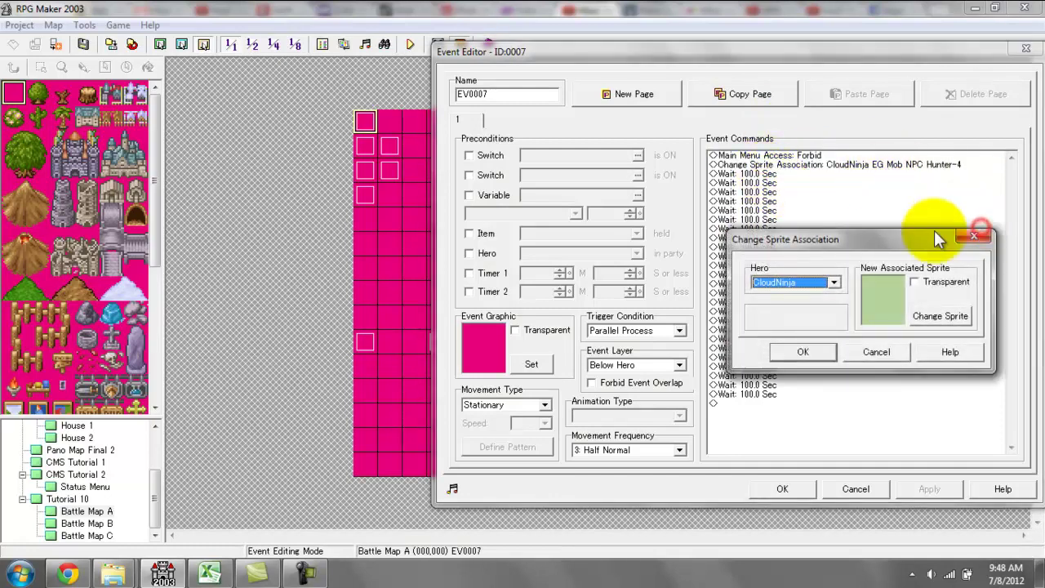
left_click(975, 236)
- Find Change Sprite Association among the insertable event commands, view its settings, and cancel the insertion
double_click(800, 160)
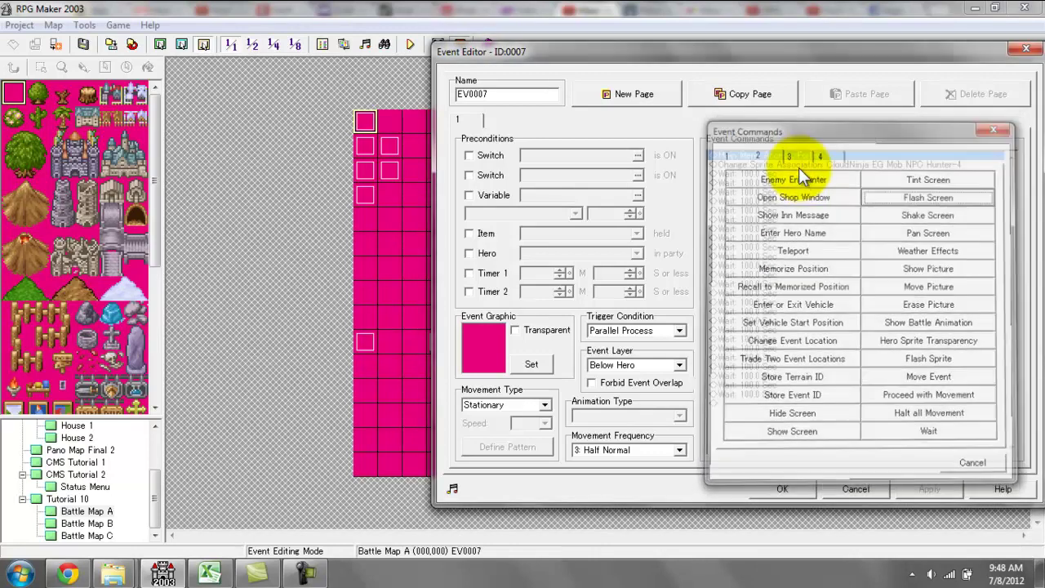
left_click(724, 152)
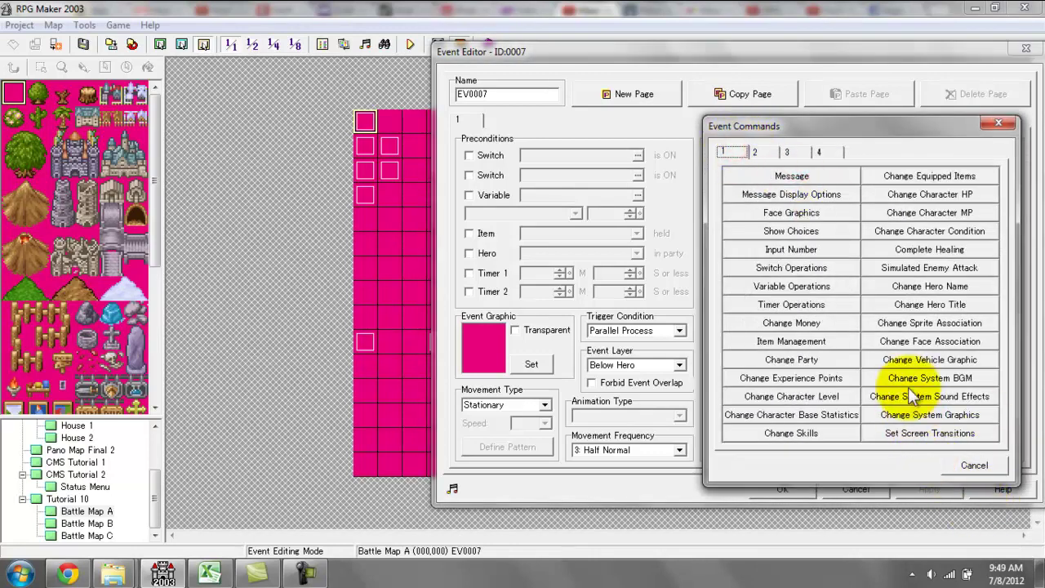
left_click(901, 325)
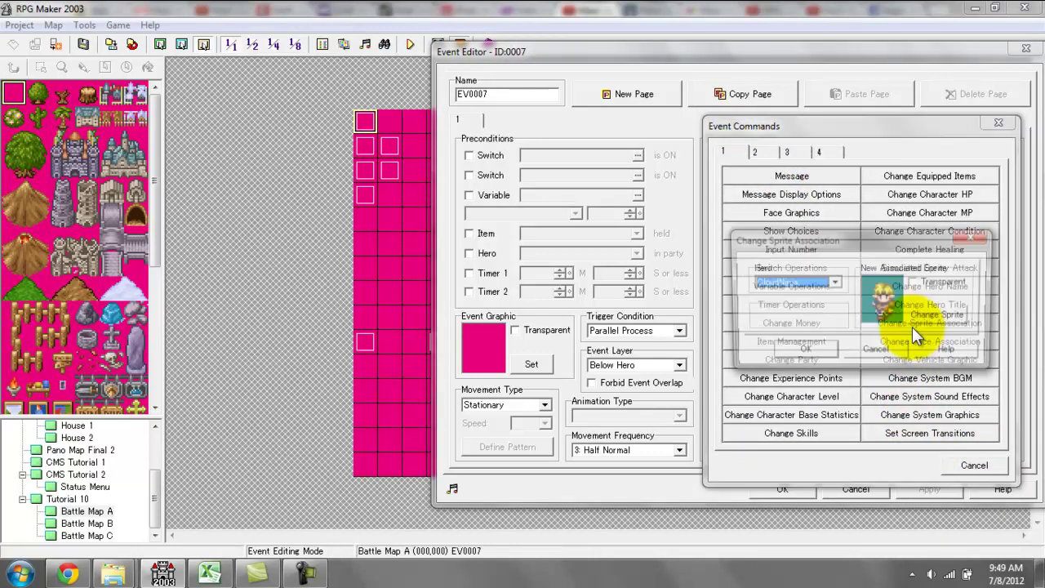
key("Escape")
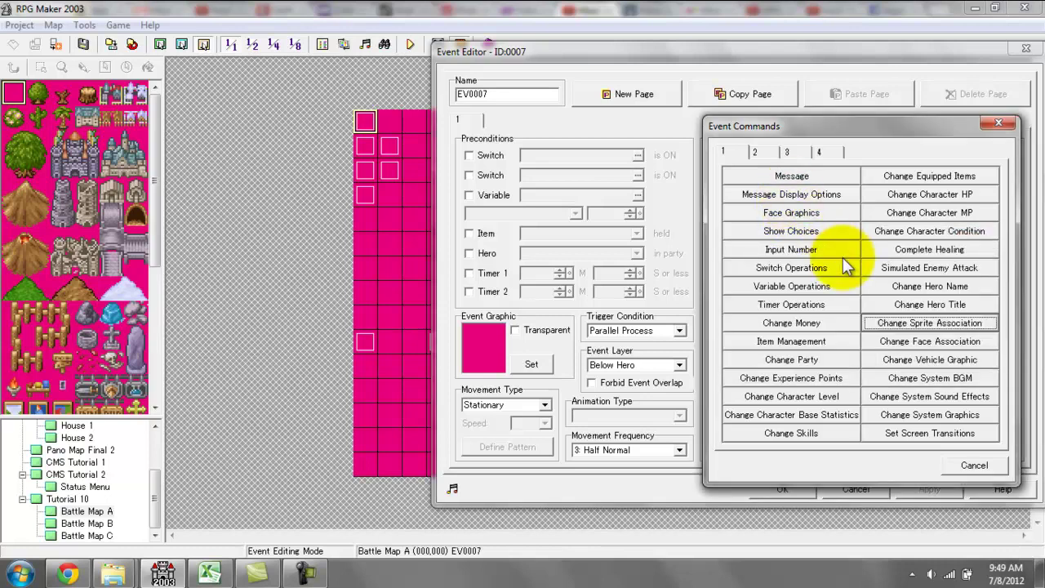
key("Escape")
- Inspect the EG Mob NPC Hunter sprite choice in the existing Change Sprite Association command and compare it with CloudNinja's default sprite, leaving it unchanged
key("space")
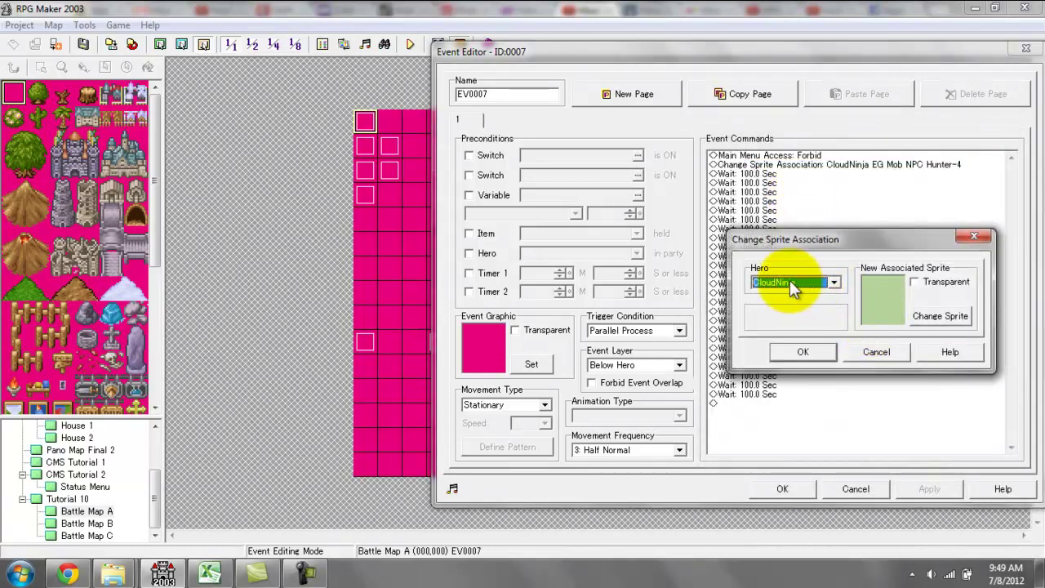
left_click(941, 324)
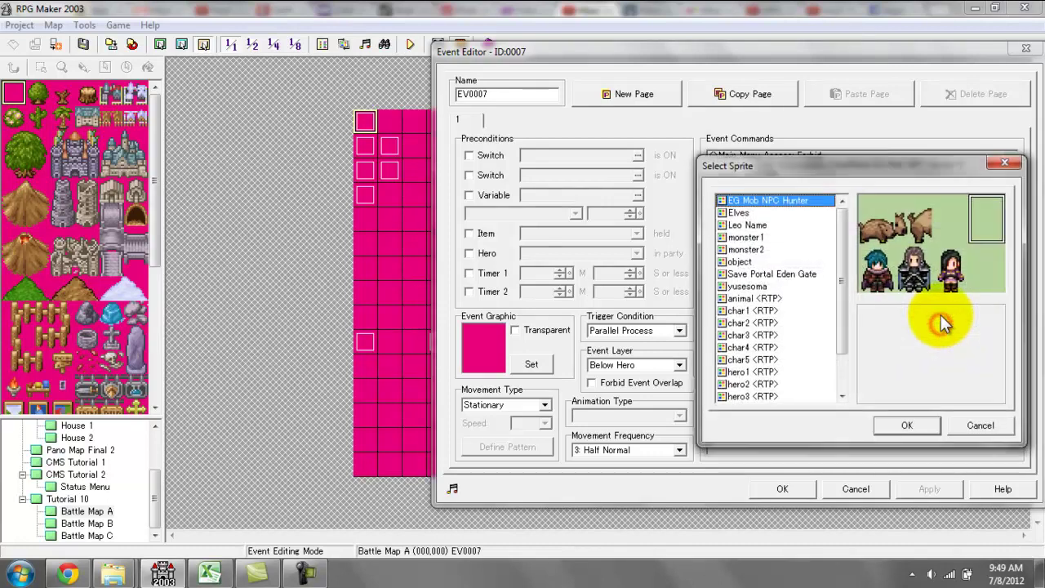
key("Escape")
key("Escape")
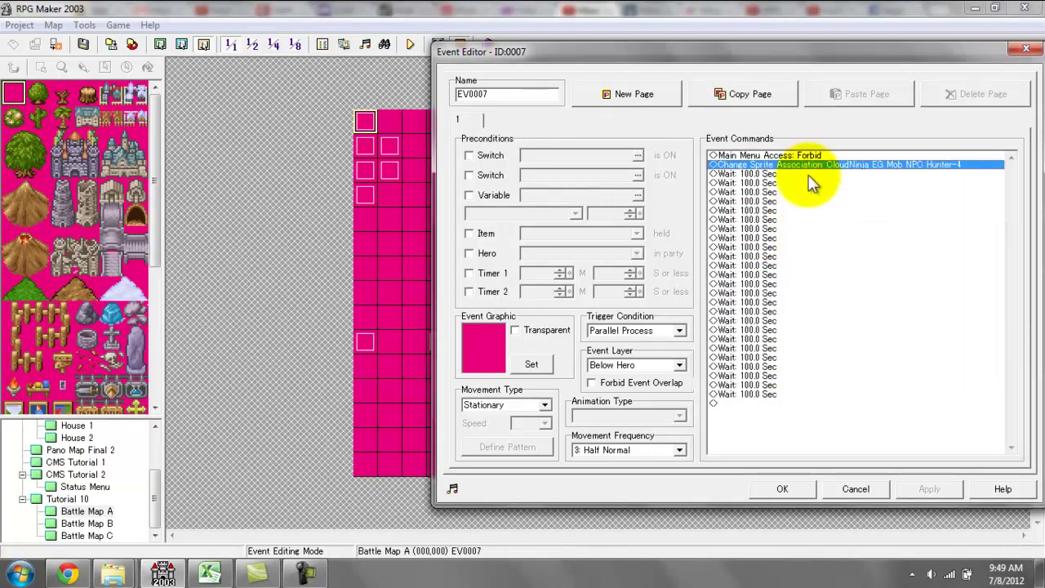
double_click(809, 167)
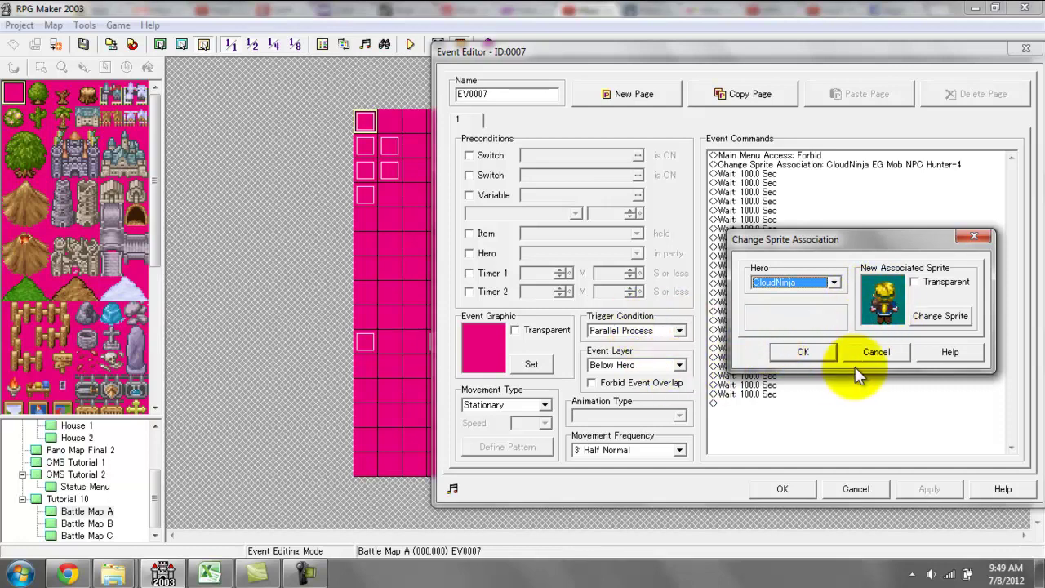
left_click(876, 352)
double_click(874, 274)
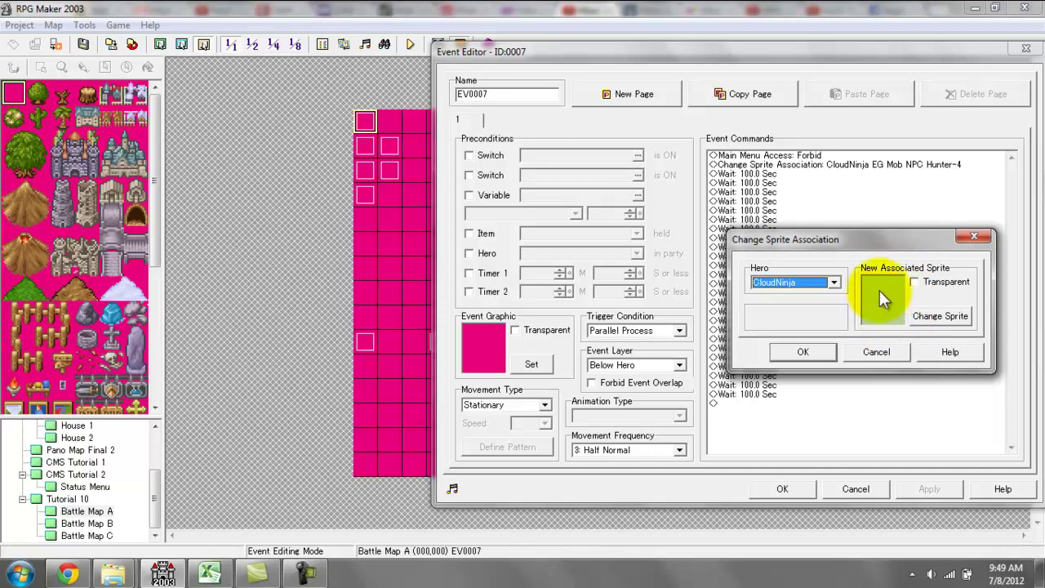
left_click(873, 352)
- Review the series of 100.0-second Wait commands through the end of EV0007's command list
left_click(748, 237)
left_click(756, 321)
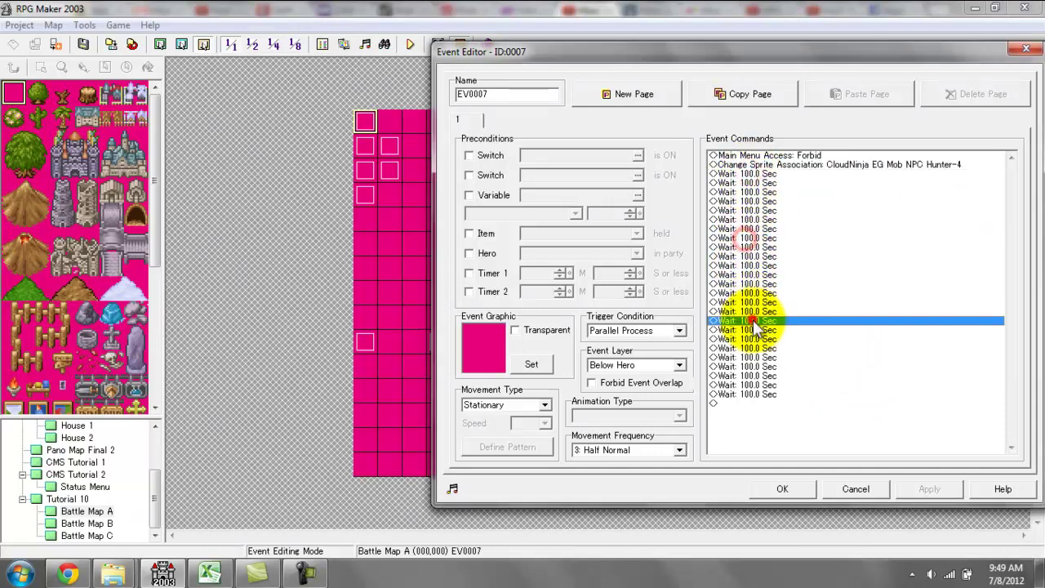
left_click(762, 394)
left_click(745, 294)
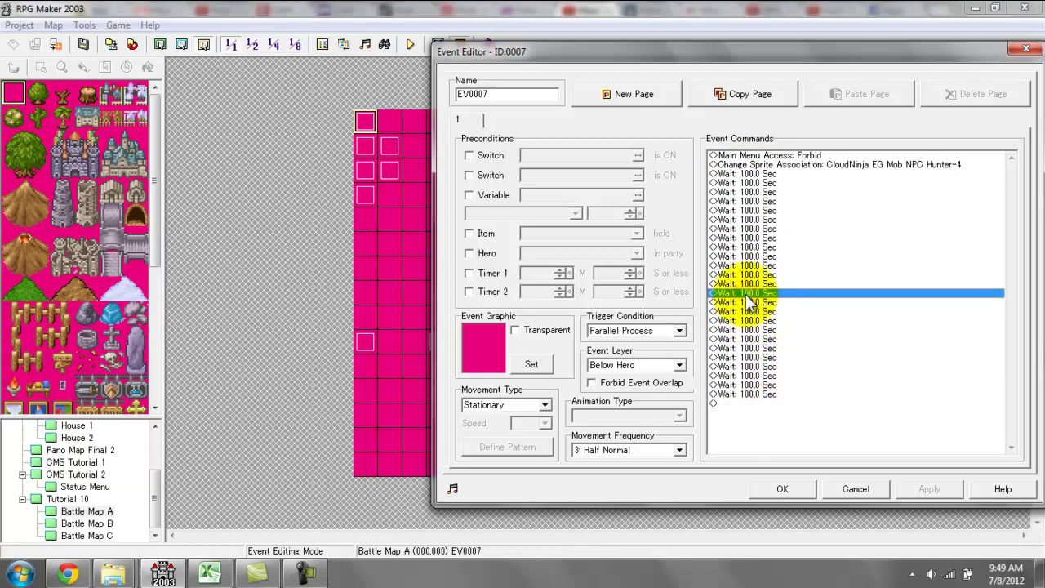
left_click(746, 219)
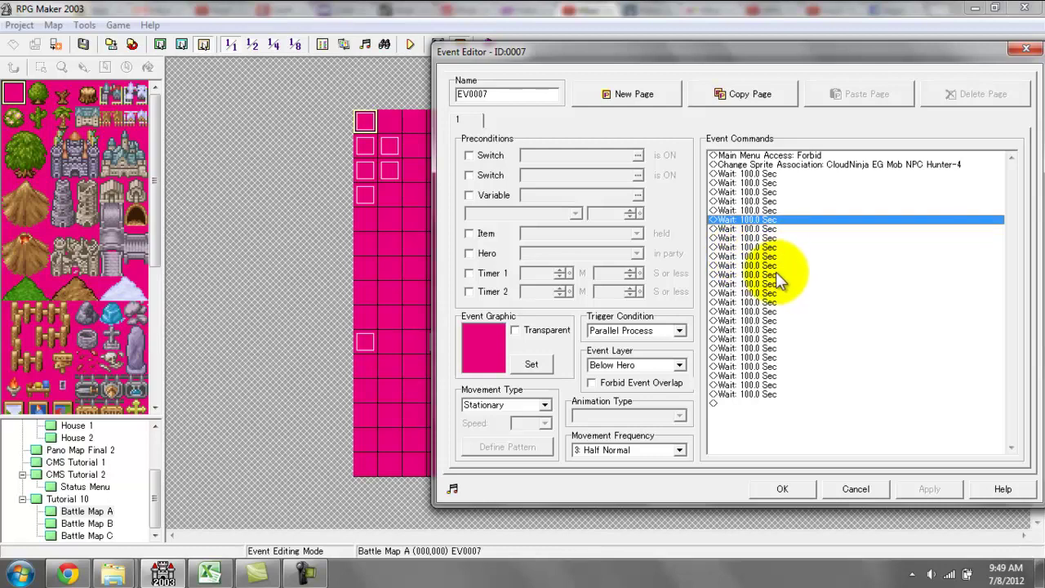
left_click(790, 337)
left_click(775, 394)
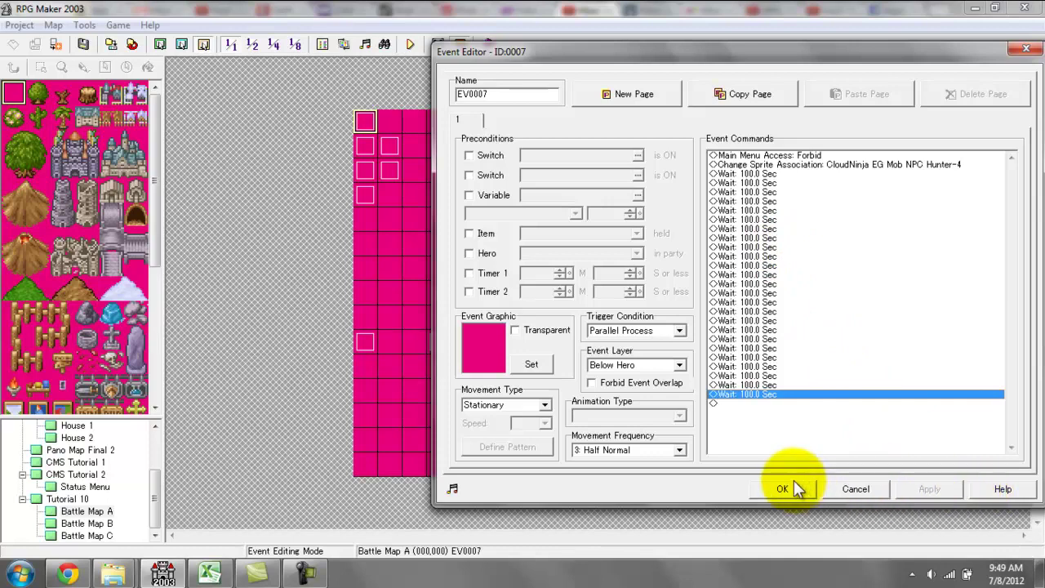
- Recheck the repeated Wait commands in EV0007 and close the event without changing it
left_click(782, 239)
left_click(728, 357)
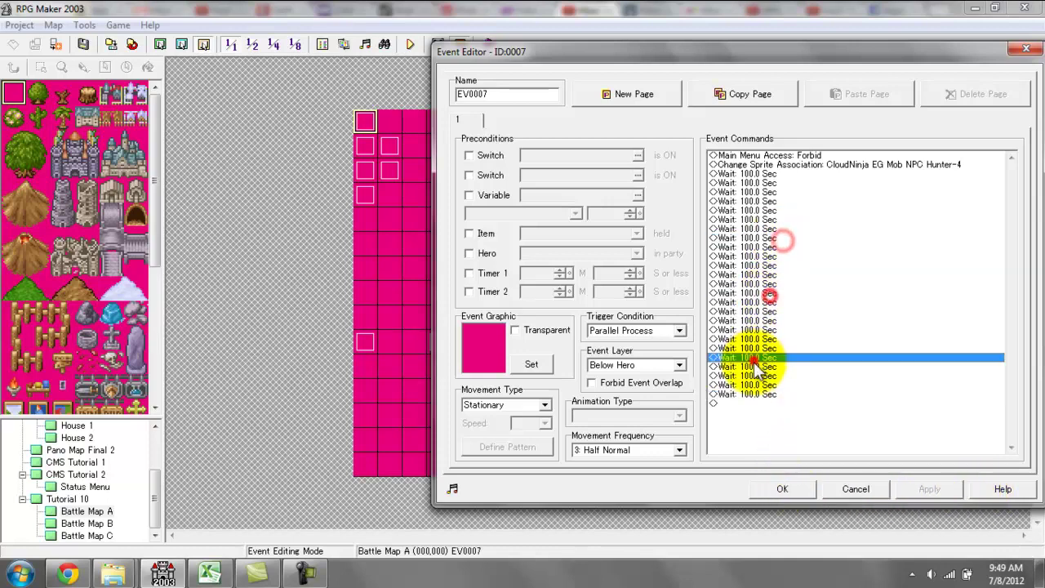
left_click(746, 394)
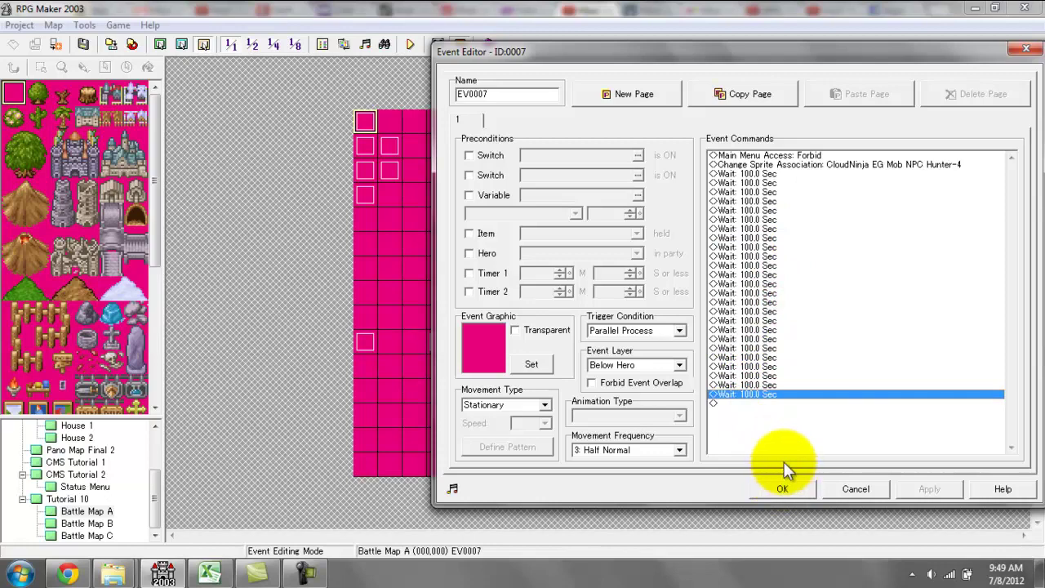
left_click(784, 488)
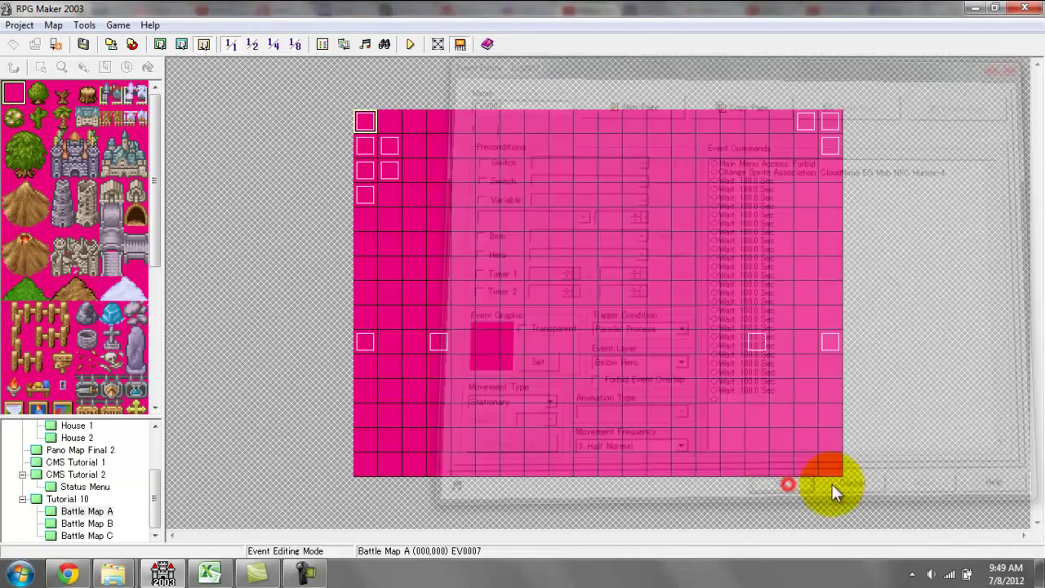
- Open the Logs Foreground event, preview its Show Picture command's Battle Foreground Grass 3 image, and keep the command as it is
double_click(371, 148)
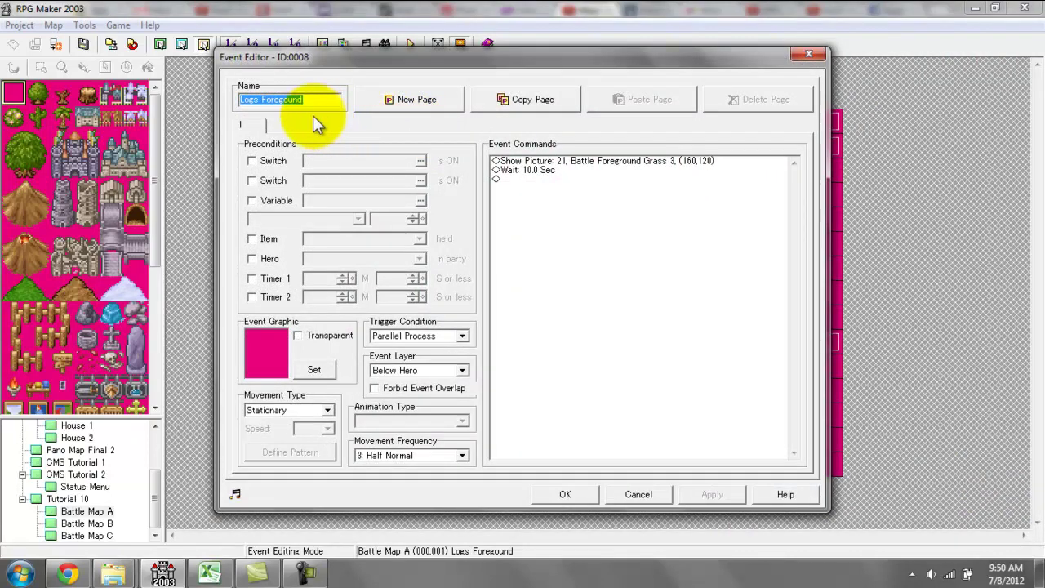
left_click_drag(265, 62, 307, 64)
left_click_drag(509, 68, 723, 101)
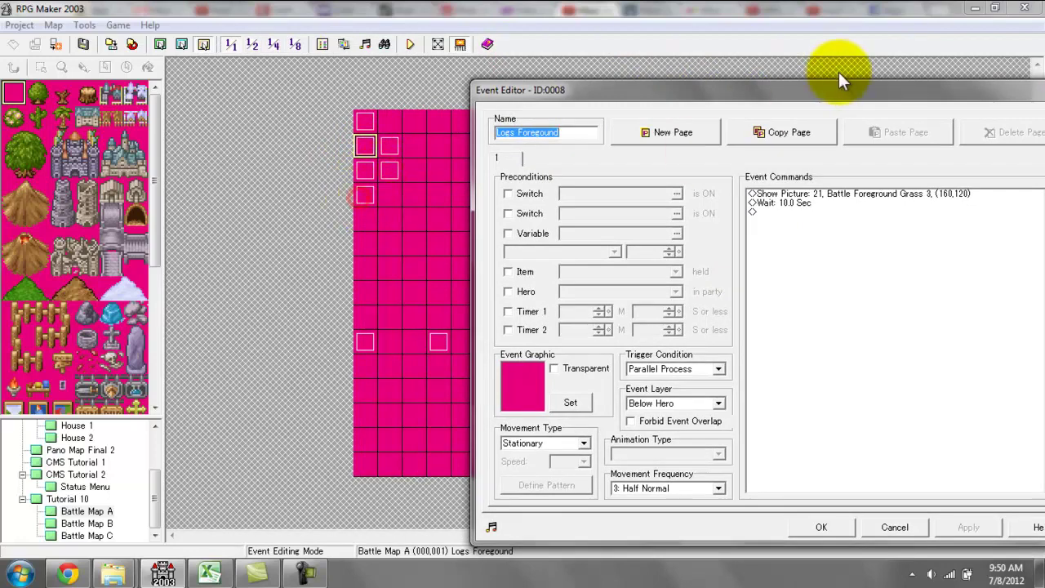
left_click_drag(833, 85, 581, 54)
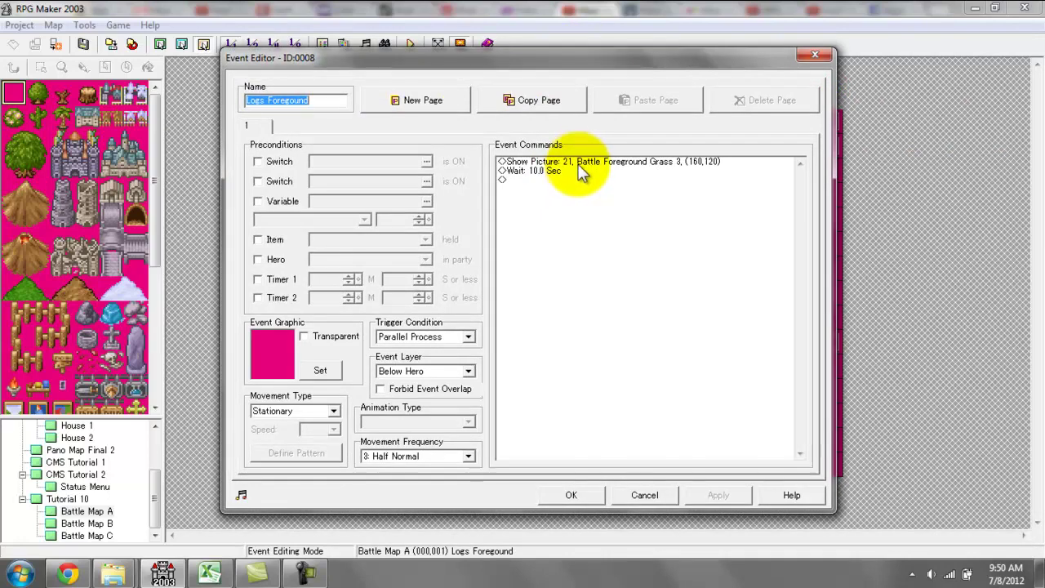
double_click(635, 164)
left_click(667, 190)
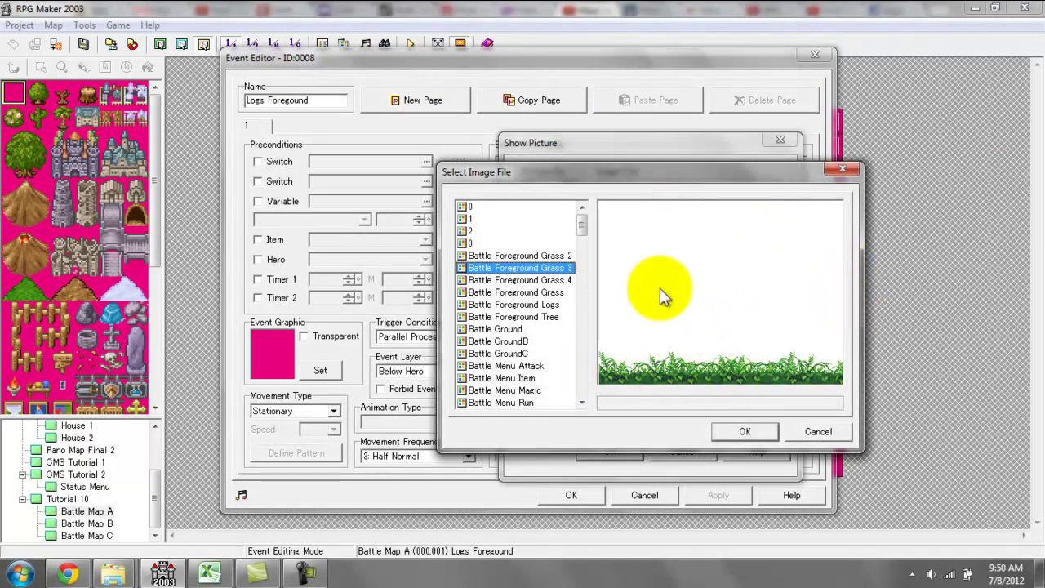
left_click(844, 169)
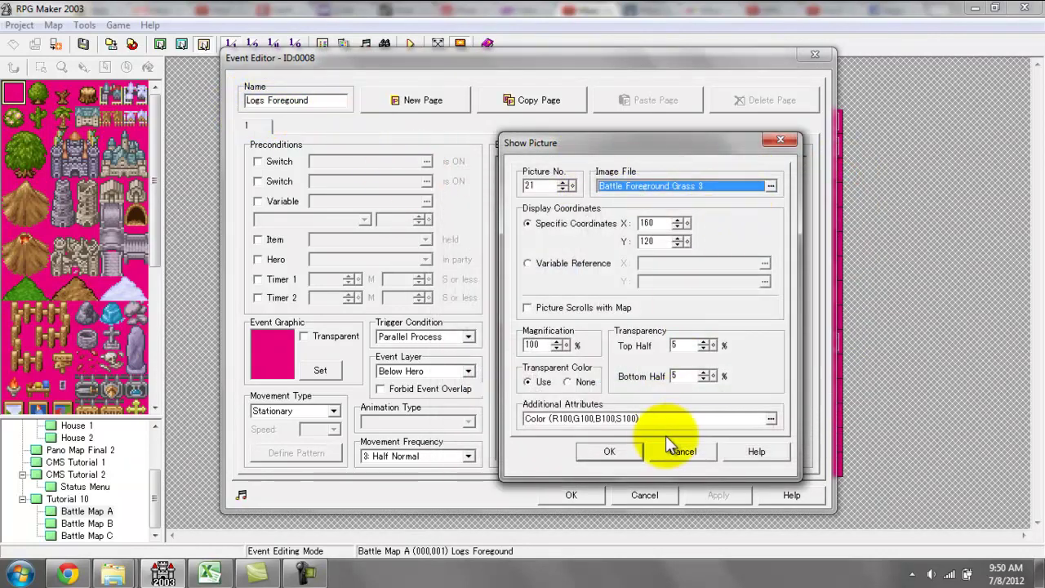
left_click(771, 185)
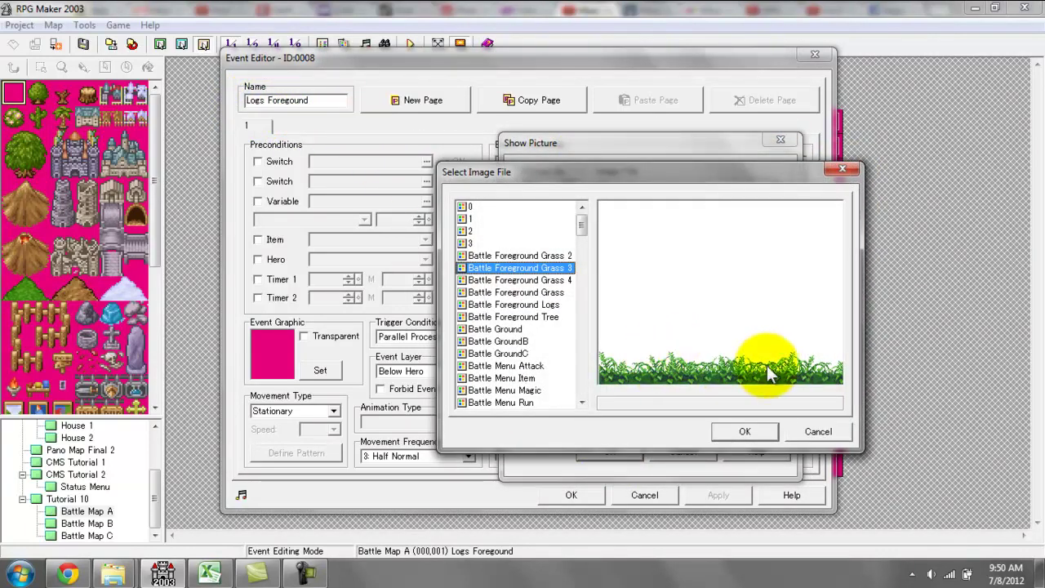
left_click(744, 431)
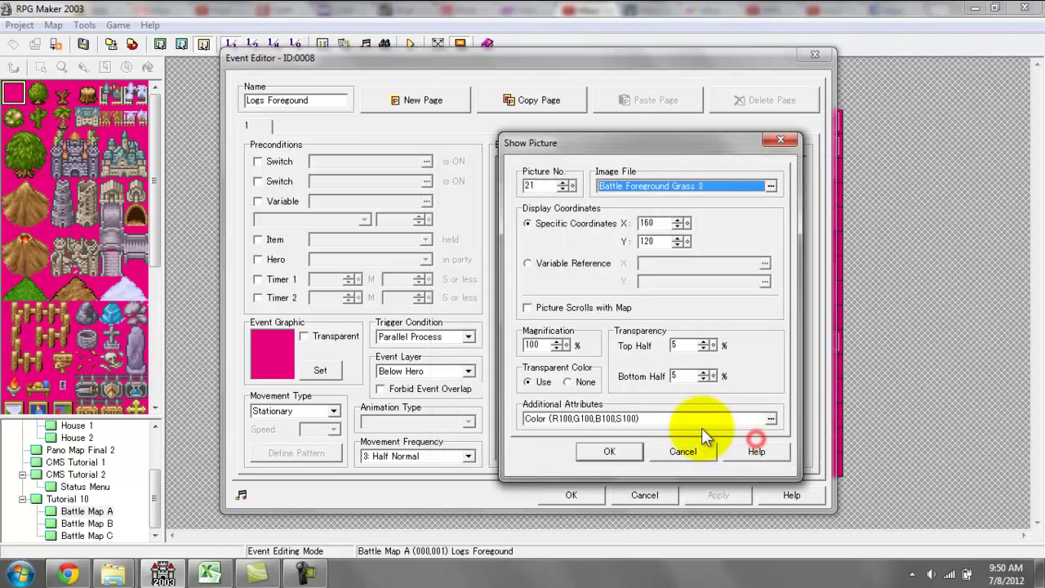
left_click(606, 452)
- Review the picture number and image file of the Logs Foreground event's Show Picture command, keep them, and close the event
double_click(515, 163)
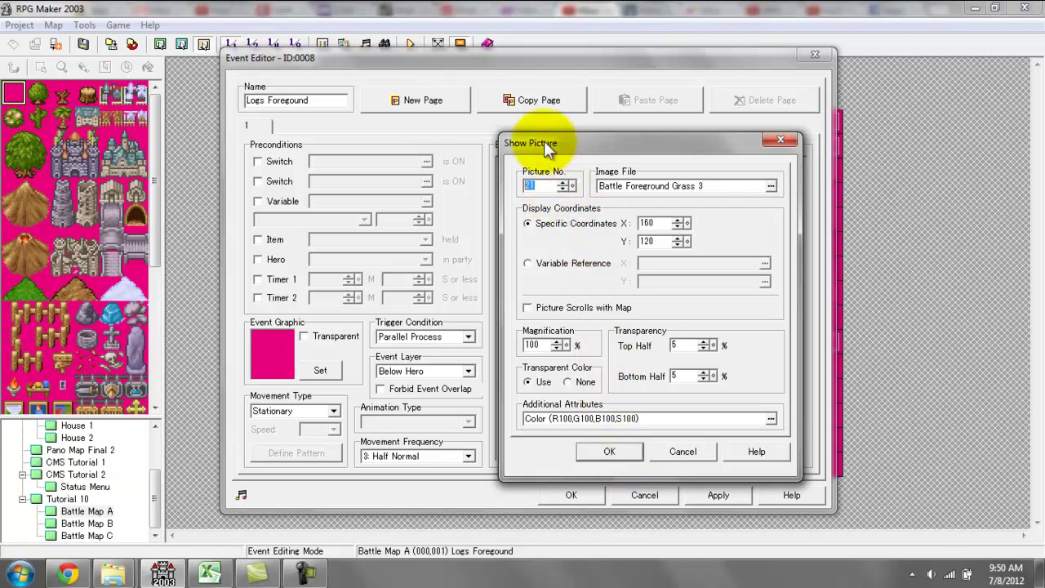
left_click(618, 187)
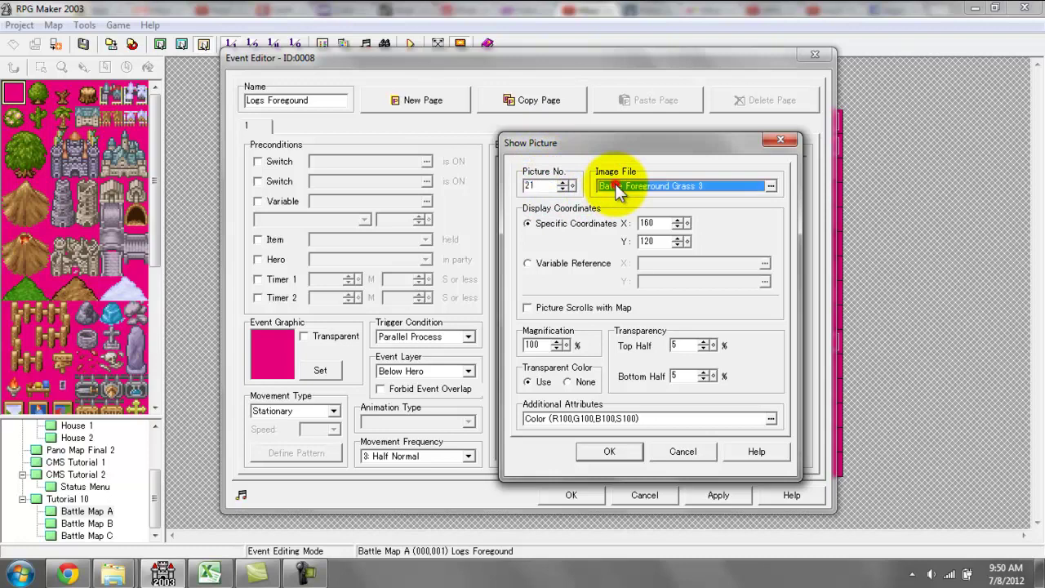
left_click(587, 455)
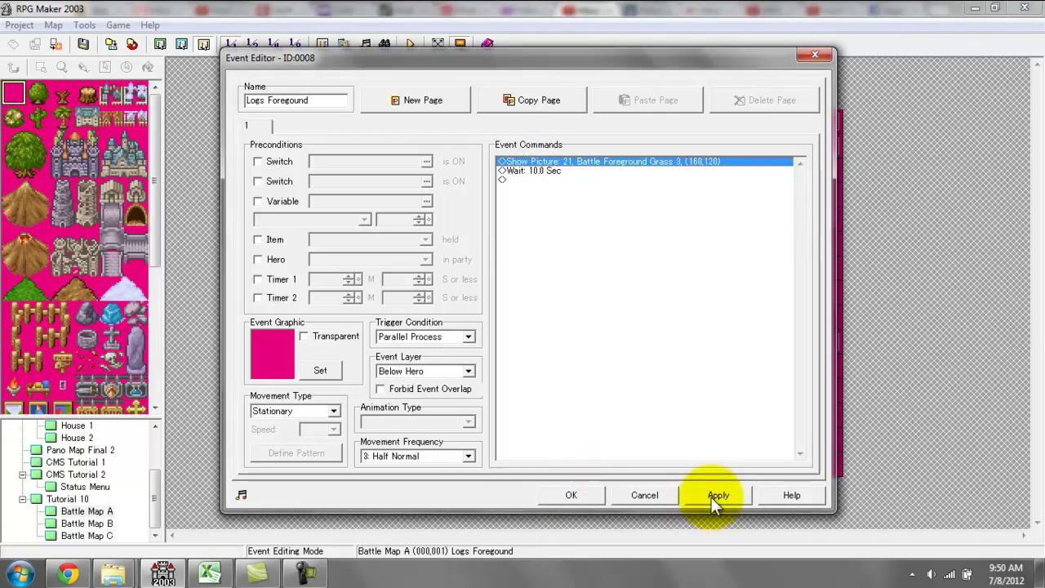
left_click(716, 496)
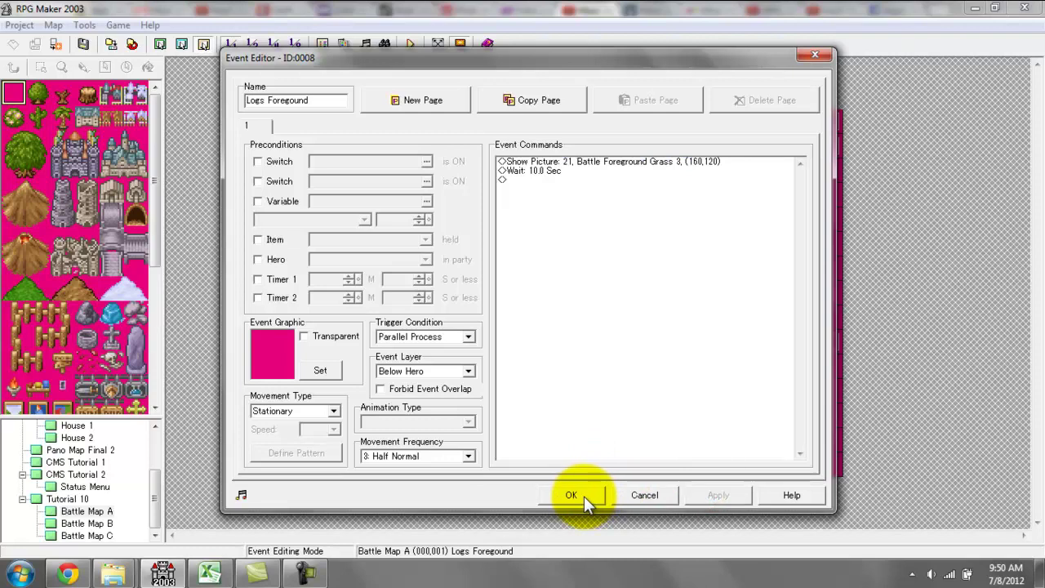
left_click(584, 496)
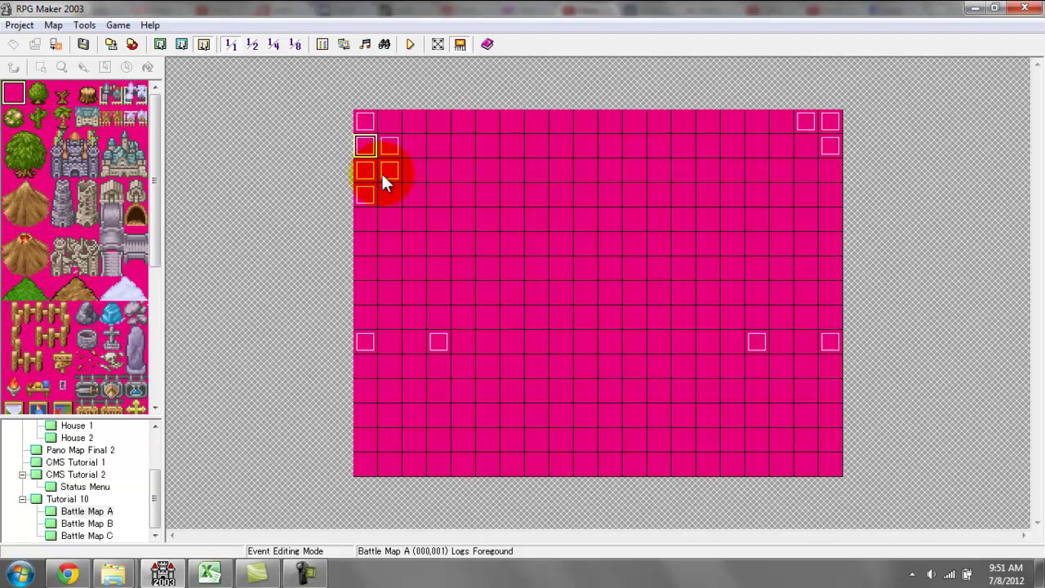
- Open the Fairy Light event and preview the Scene Overlay image in its first Show Picture command, leaving the command unchanged
double_click(395, 146)
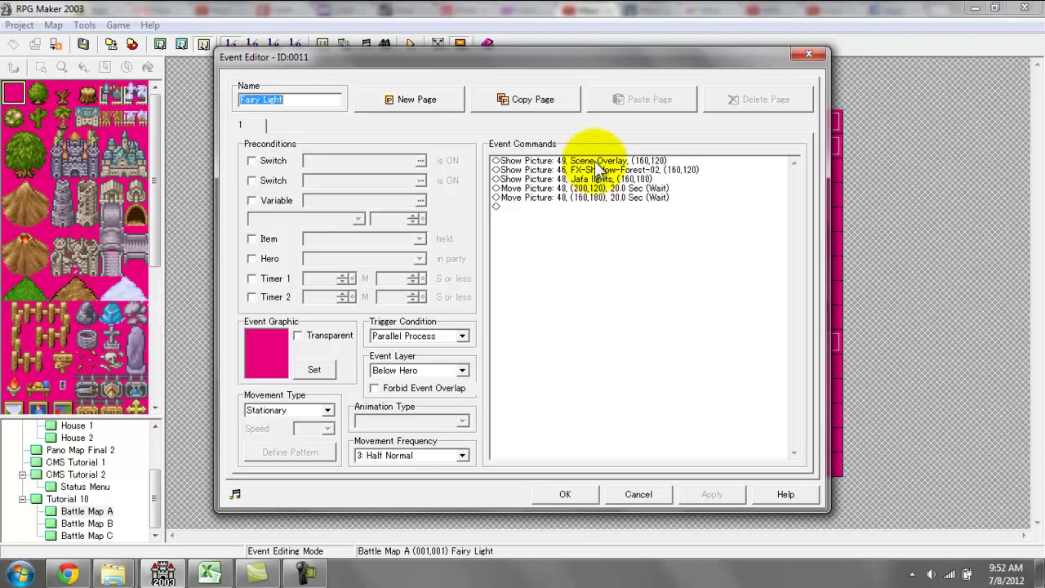
left_click(598, 162)
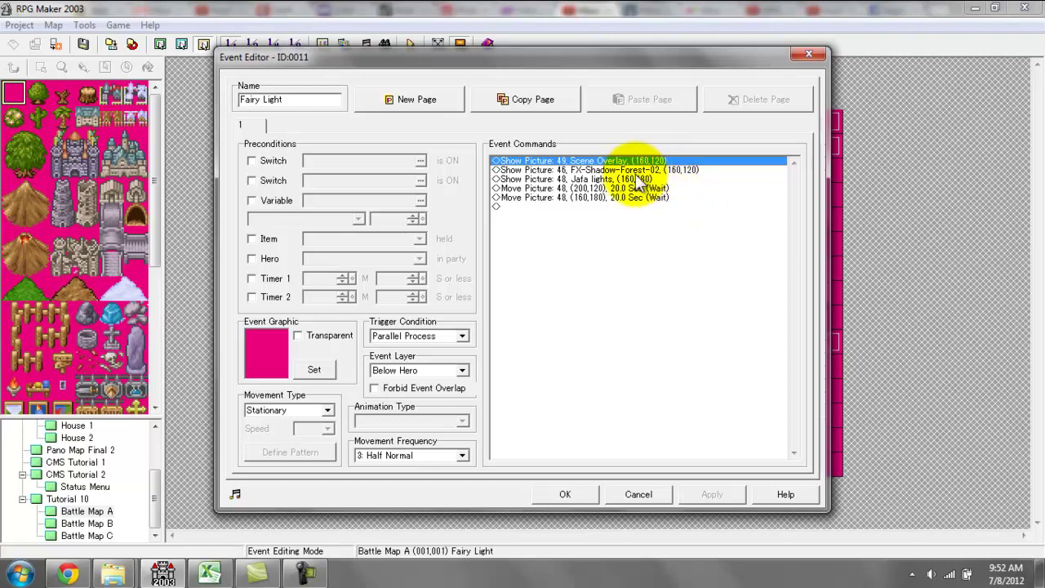
key("Return")
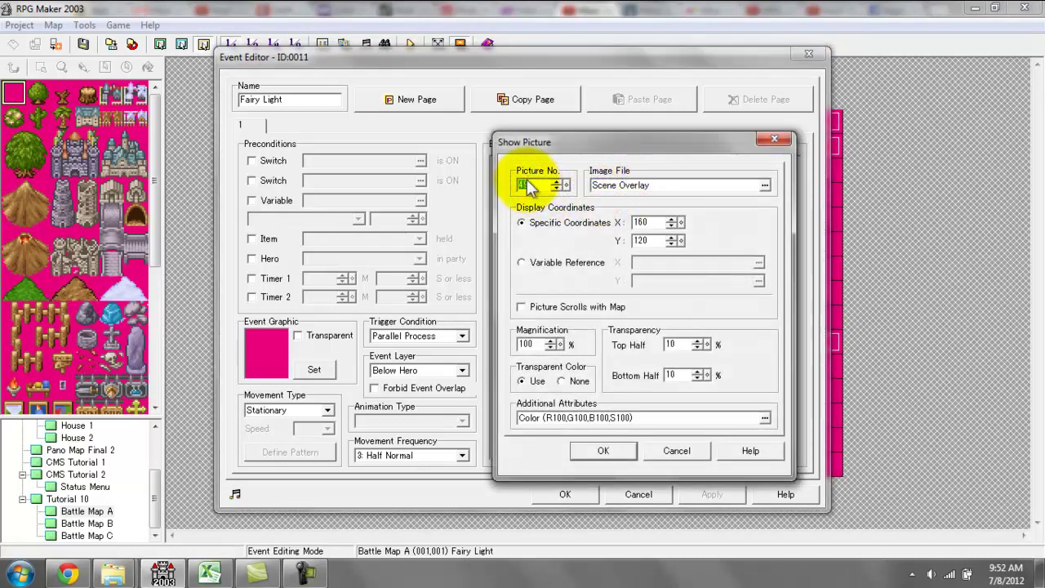
double_click(625, 185)
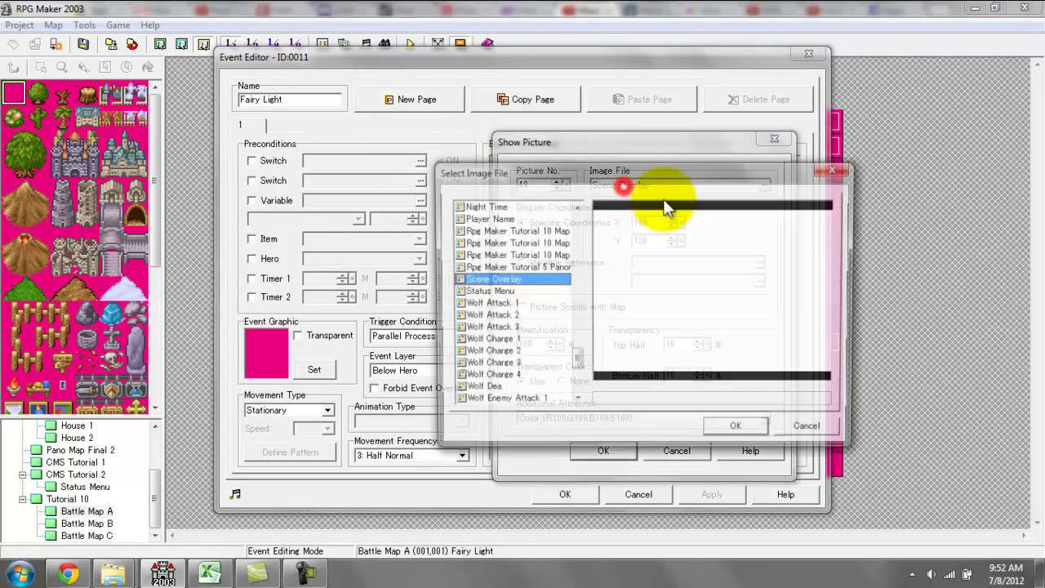
left_click(837, 168)
left_click(774, 139)
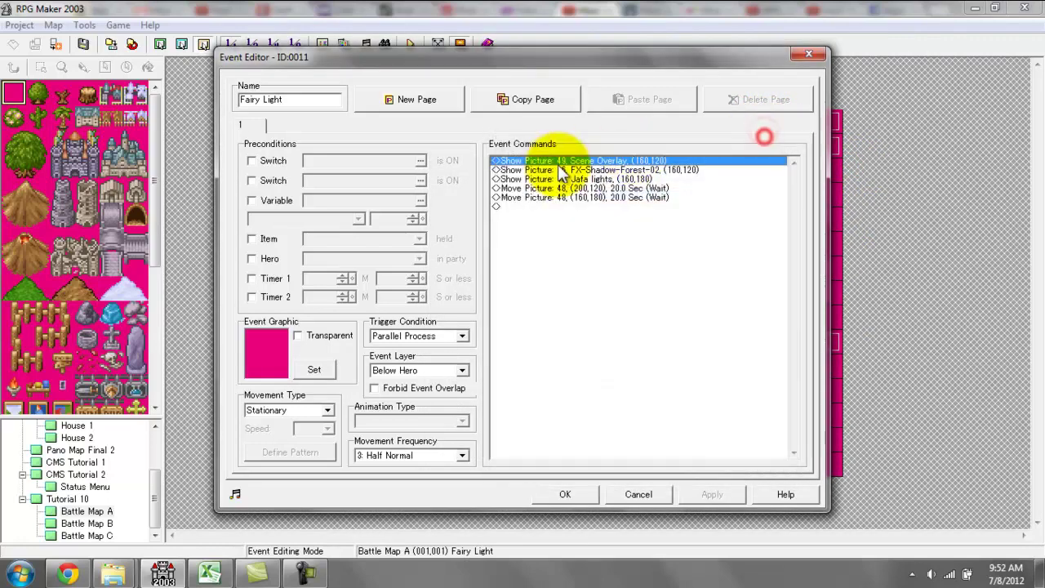
- Inspect the FX-Shadow-Forest-02 image and its top and bottom transparency in the Show Picture command, keeping the settings
left_click(559, 169)
double_click(560, 170)
double_click(620, 188)
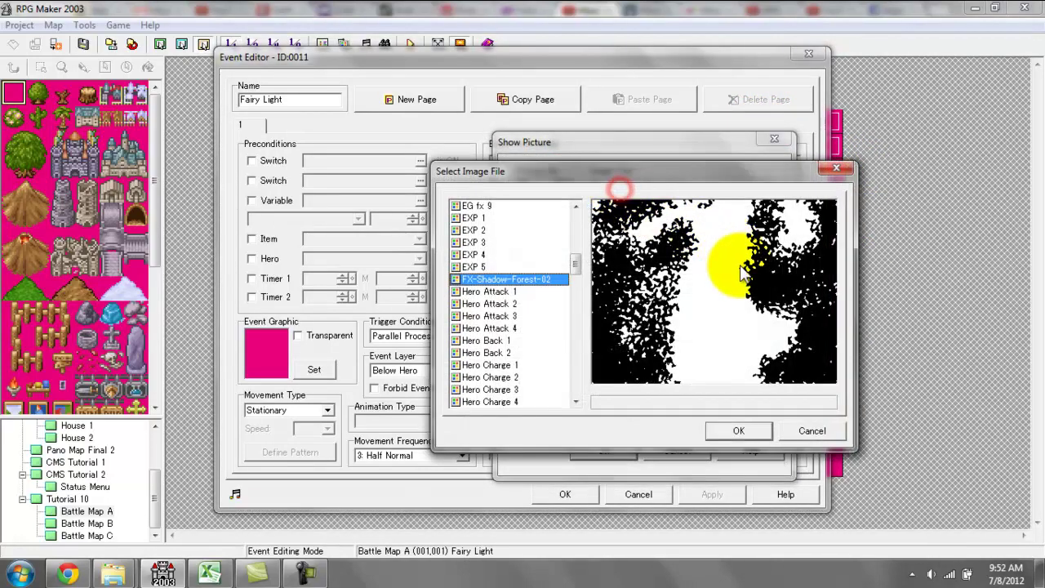
left_click(739, 431)
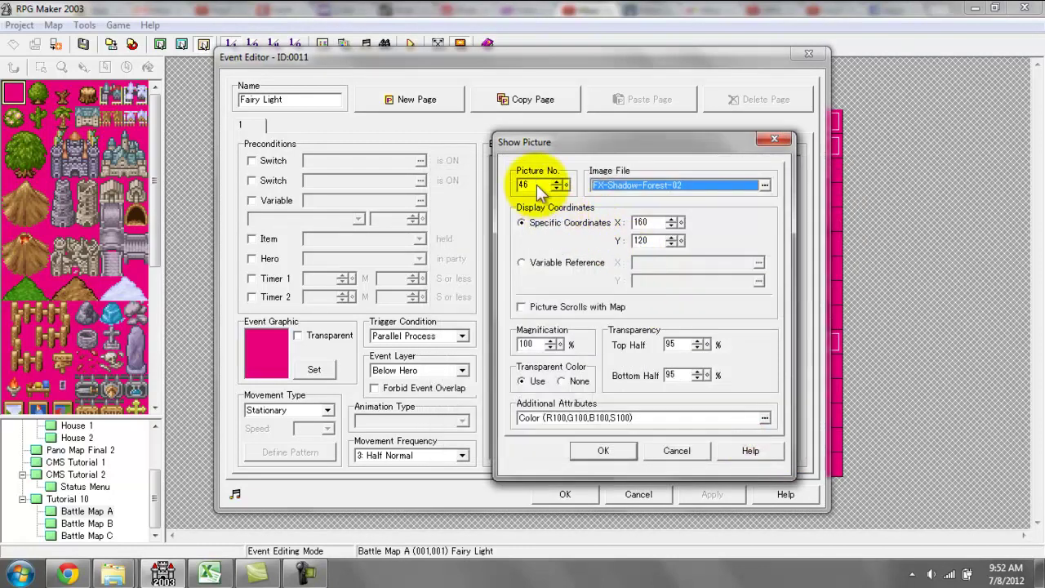
double_click(680, 343)
double_click(671, 376)
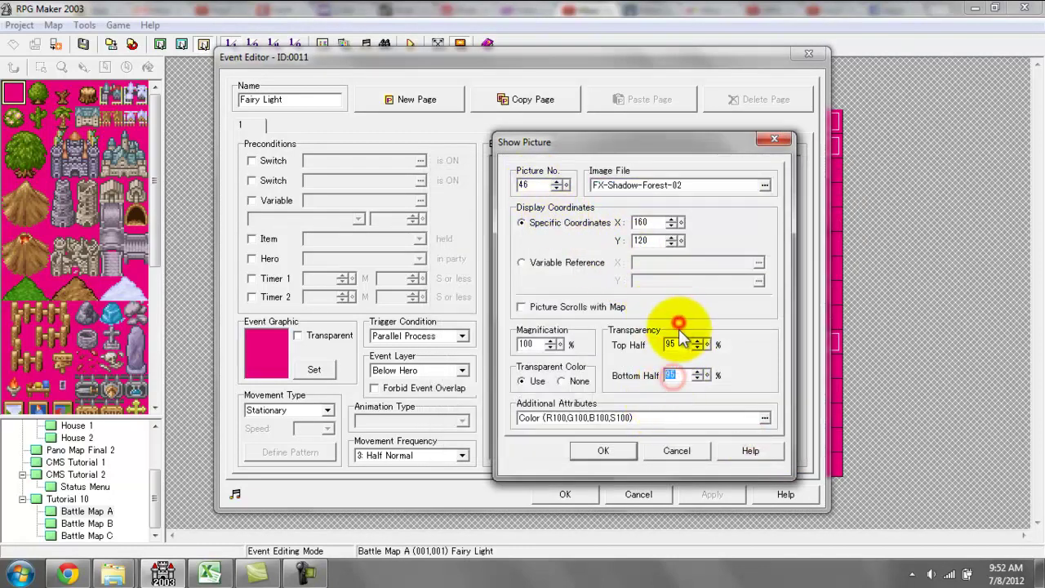
left_click(602, 451)
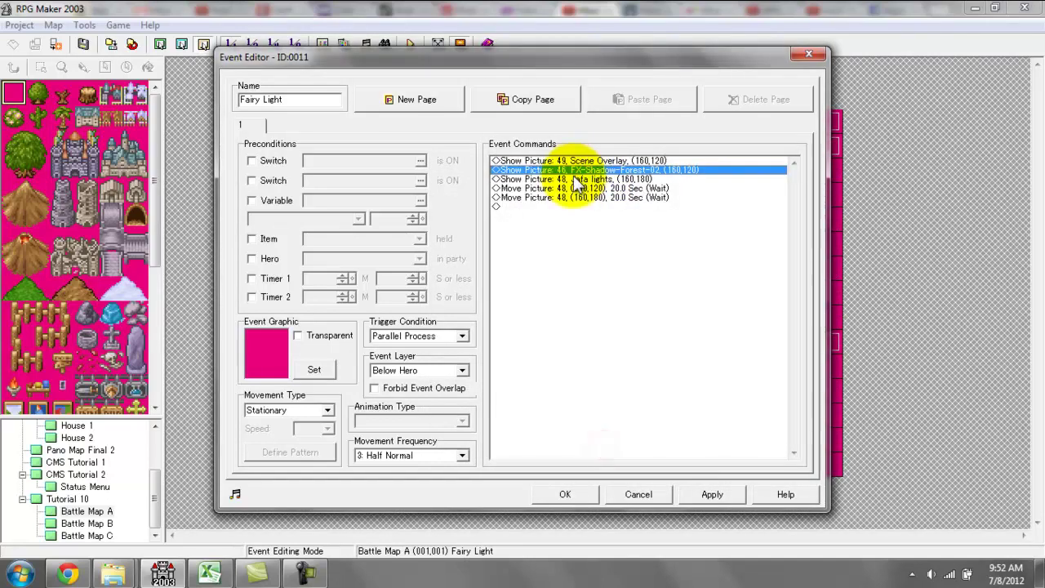
- Preview the Jafa lights image in the Fairy Light event's third Show Picture command and keep its settings
double_click(602, 181)
left_click(632, 189)
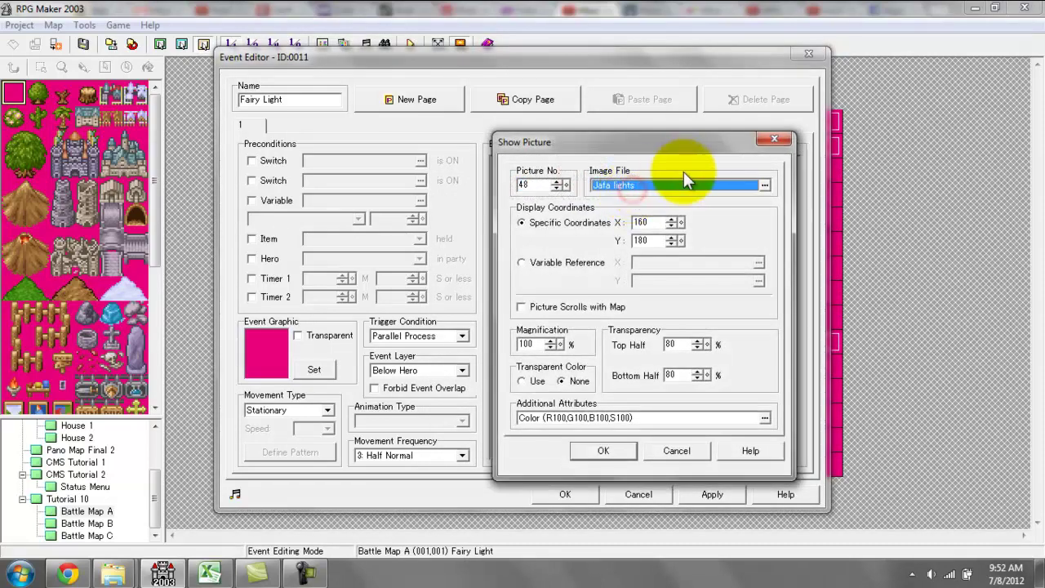
double_click(703, 185)
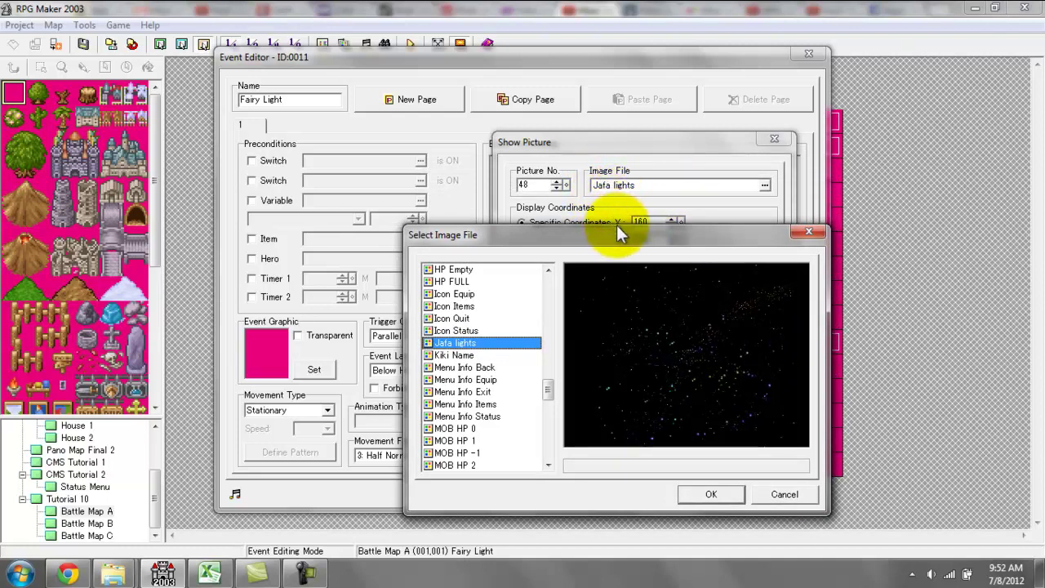
left_click_drag(619, 227, 602, 169)
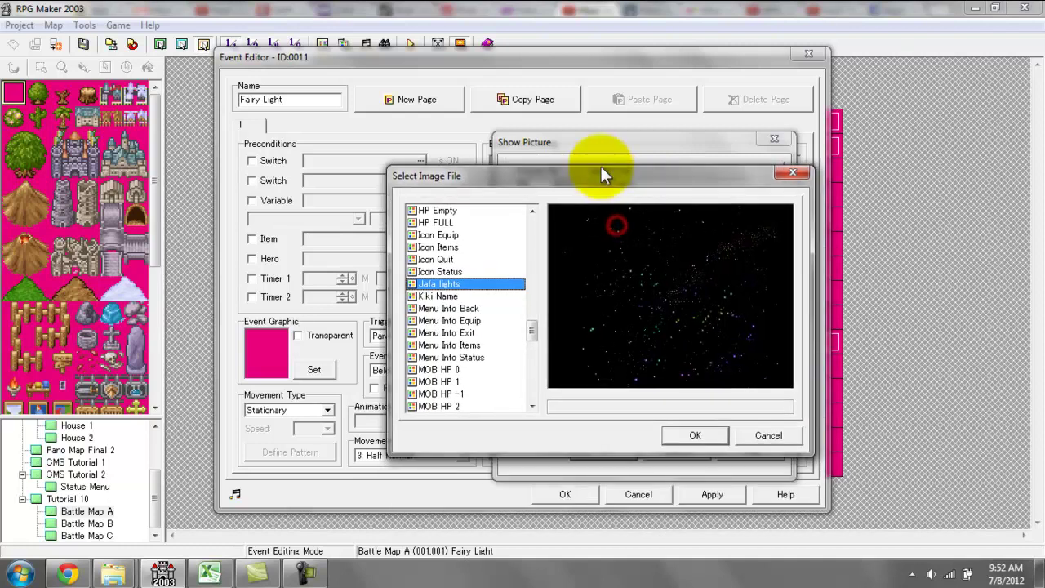
left_click(784, 172)
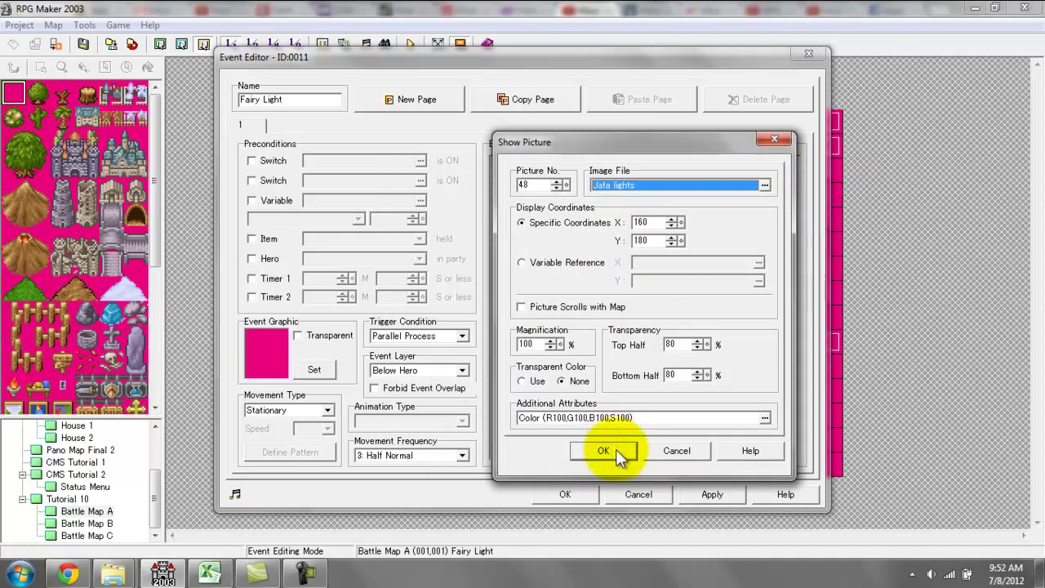
left_click(616, 450)
- Review the target coordinates and transparency of the first Move Picture command for the Jafa lights picture, keeping them
double_click(616, 189)
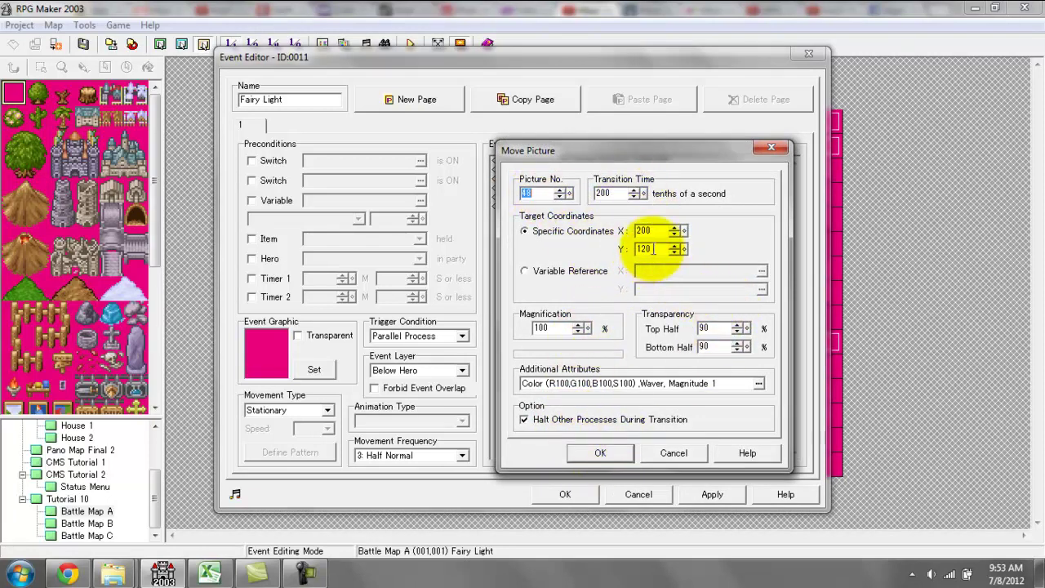
double_click(711, 347)
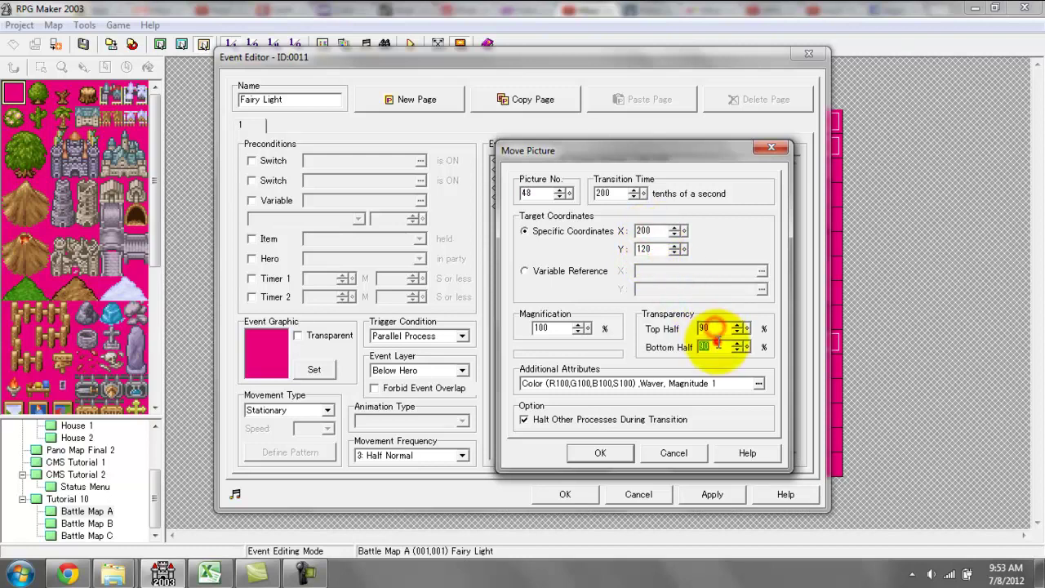
left_click(600, 452)
- Review the second Move Picture command's coordinates, transparency and options, keep them, and close the Fairy Light event
left_click(585, 203)
double_click(584, 199)
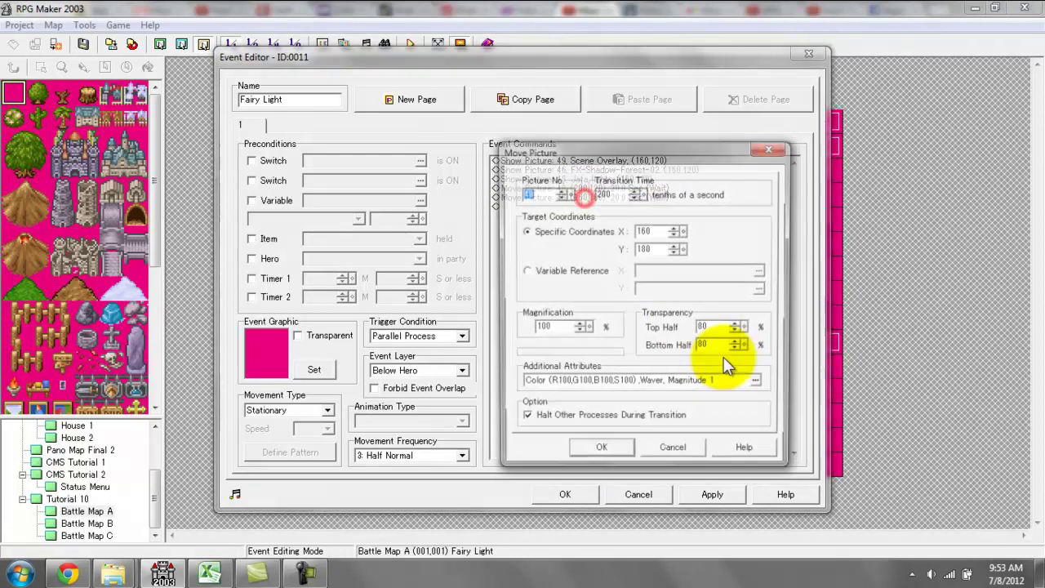
left_click(592, 446)
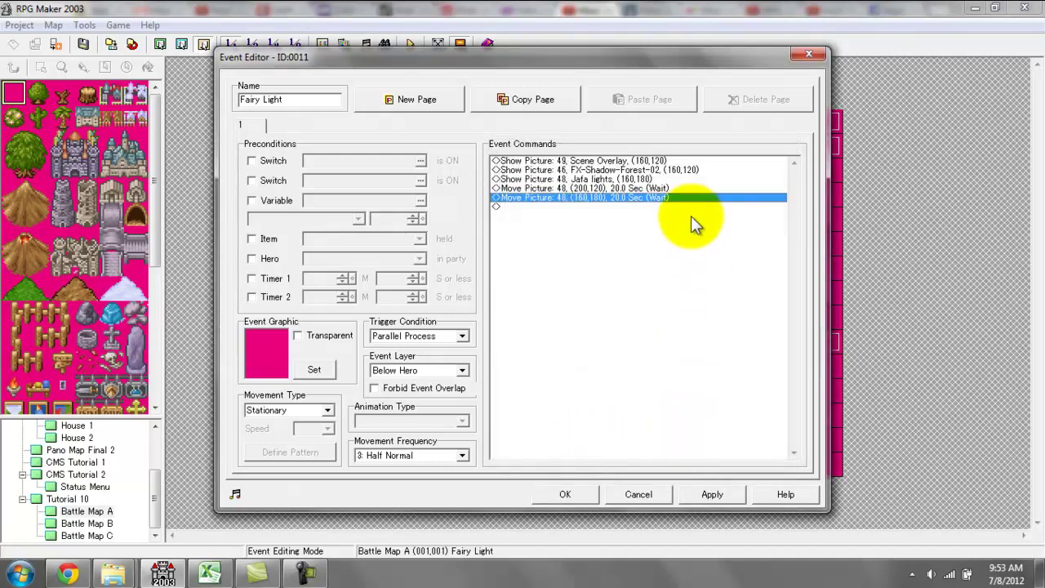
key("Return")
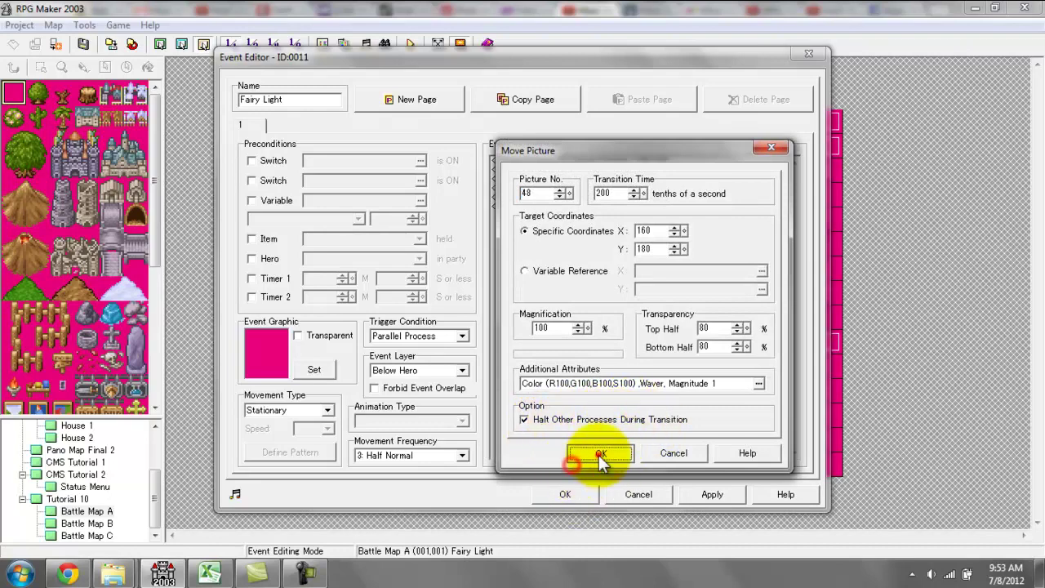
left_click(599, 454)
left_click(574, 495)
- Open the Grass Background event and preview the Battle Foreground Grass image in its first Show Picture command, keeping its settings
double_click(357, 167)
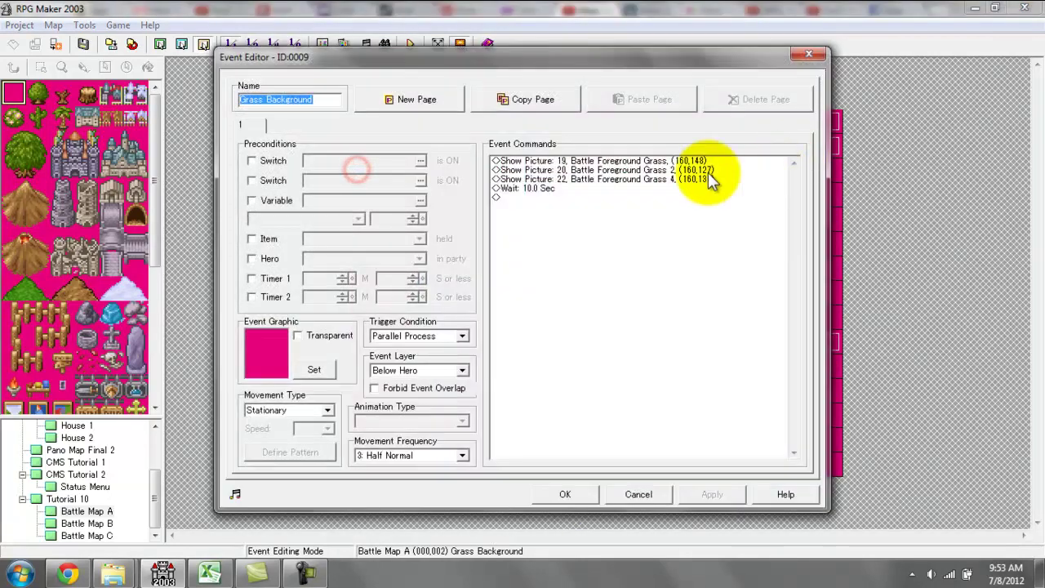
left_click(549, 170)
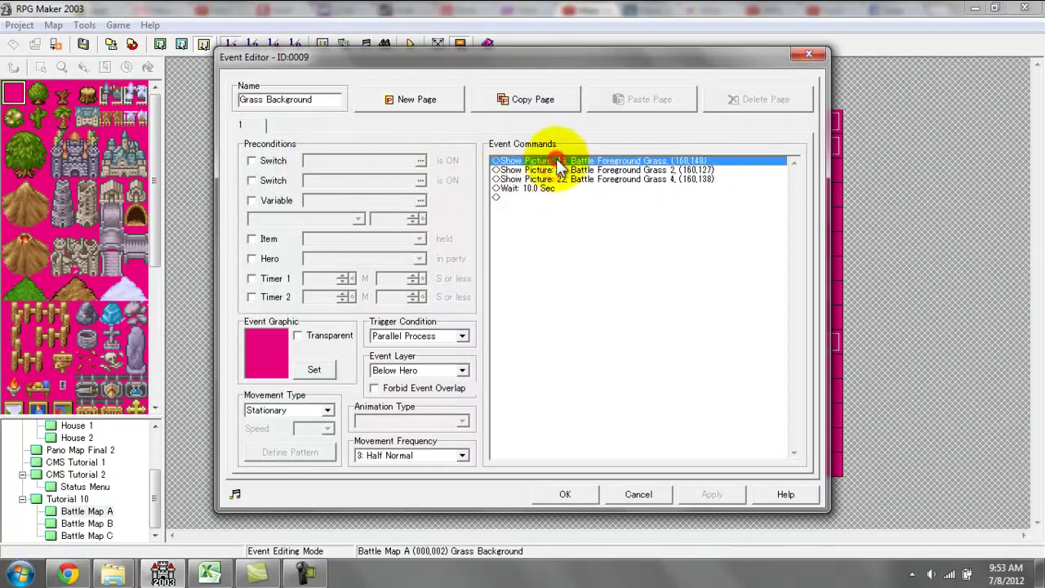
double_click(547, 161)
left_click(688, 187)
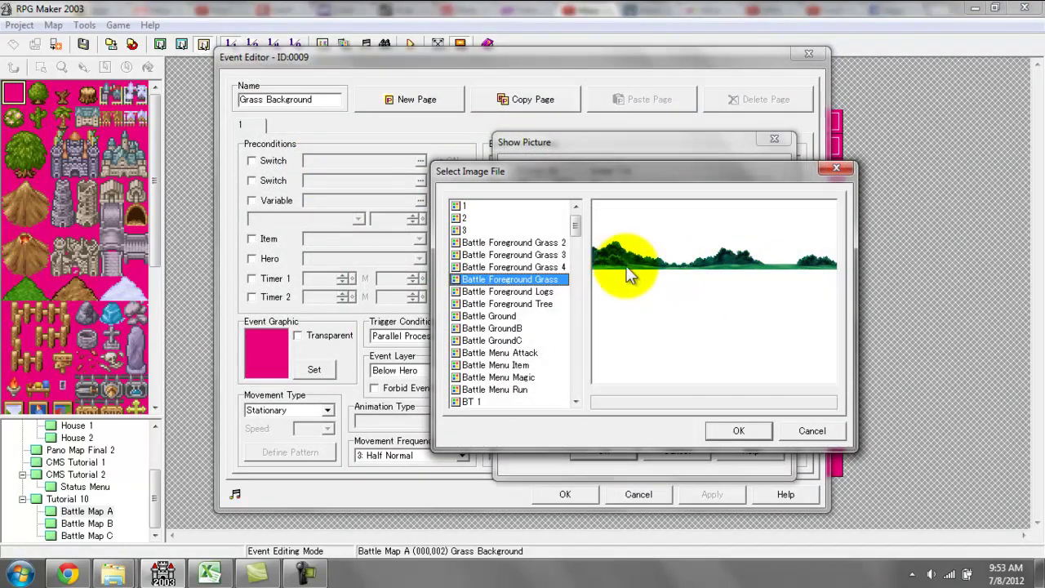
left_click(735, 432)
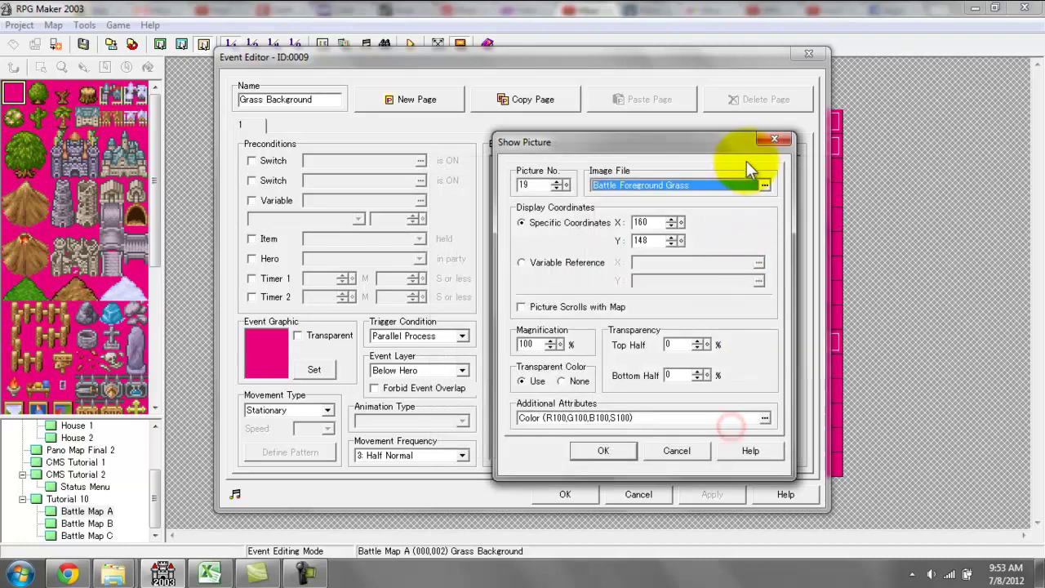
left_click(773, 139)
key("Return")
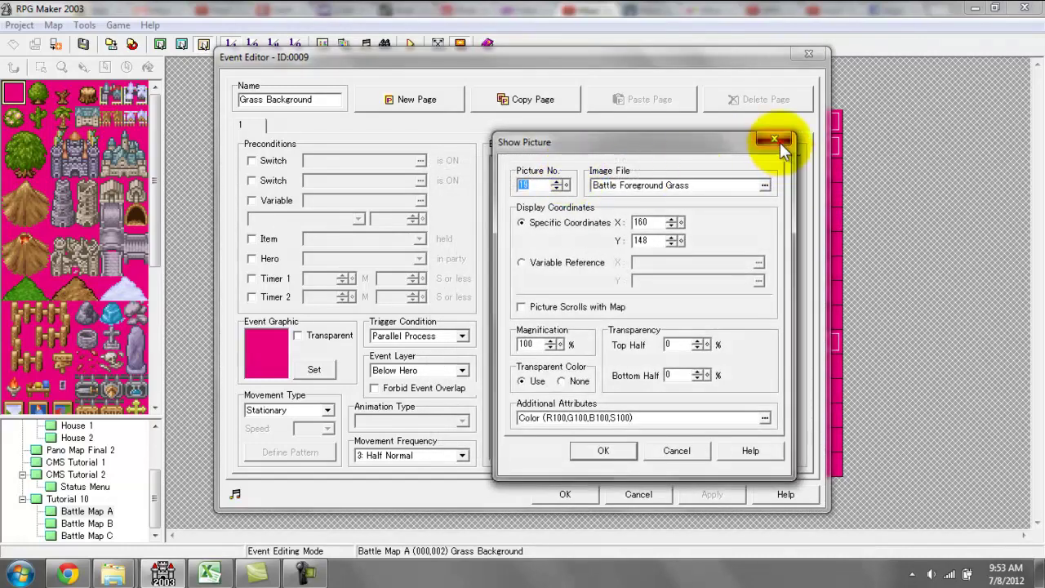
left_click(780, 140)
- Preview the Battle Foreground Grass 2 image in the second Show Picture command and leave the command as it is
left_click(533, 170)
key("Return")
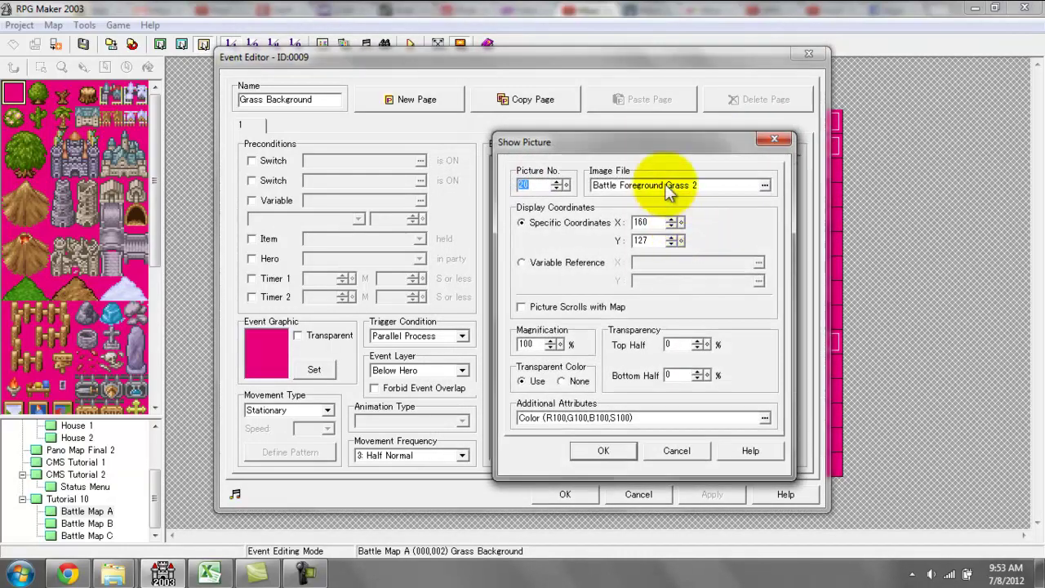
left_click(665, 184)
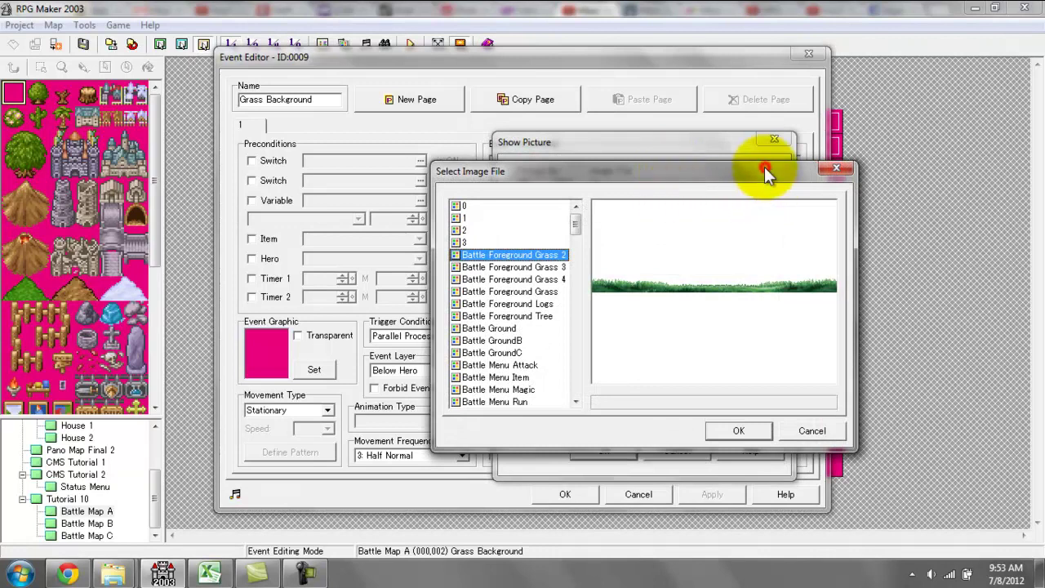
left_click_drag(765, 174, 742, 176)
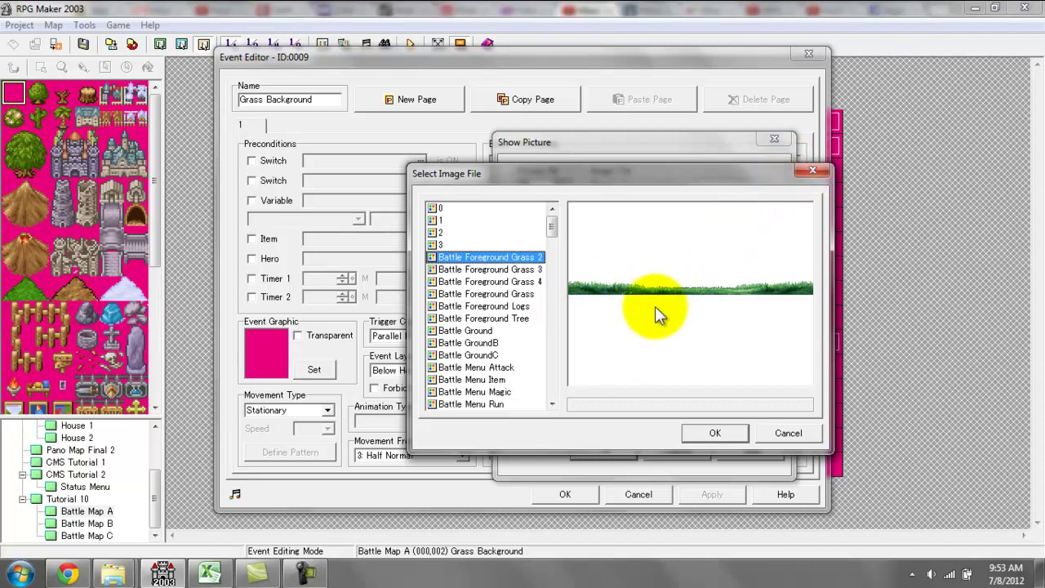
left_click(812, 171)
left_click(766, 145)
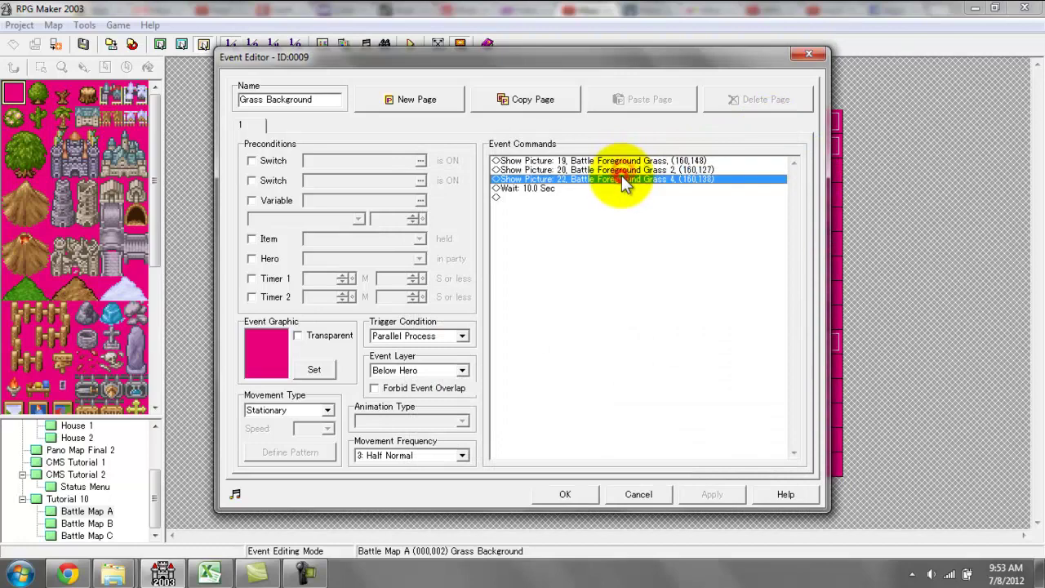
- Preview the Battle Foreground Grass 4 image in the third Show Picture command and close it without changes
double_click(621, 176)
left_click(705, 185)
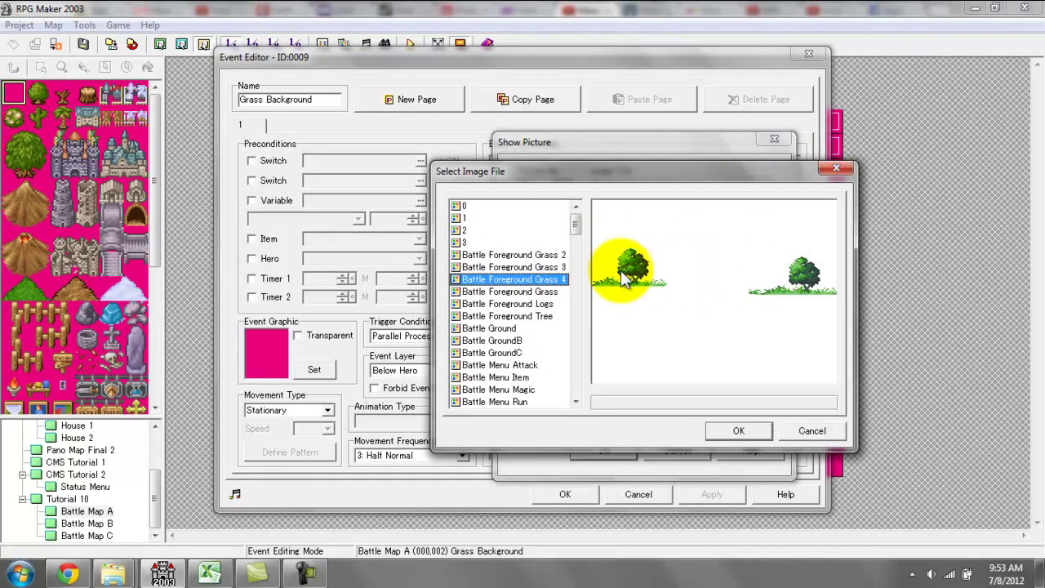
left_click(836, 168)
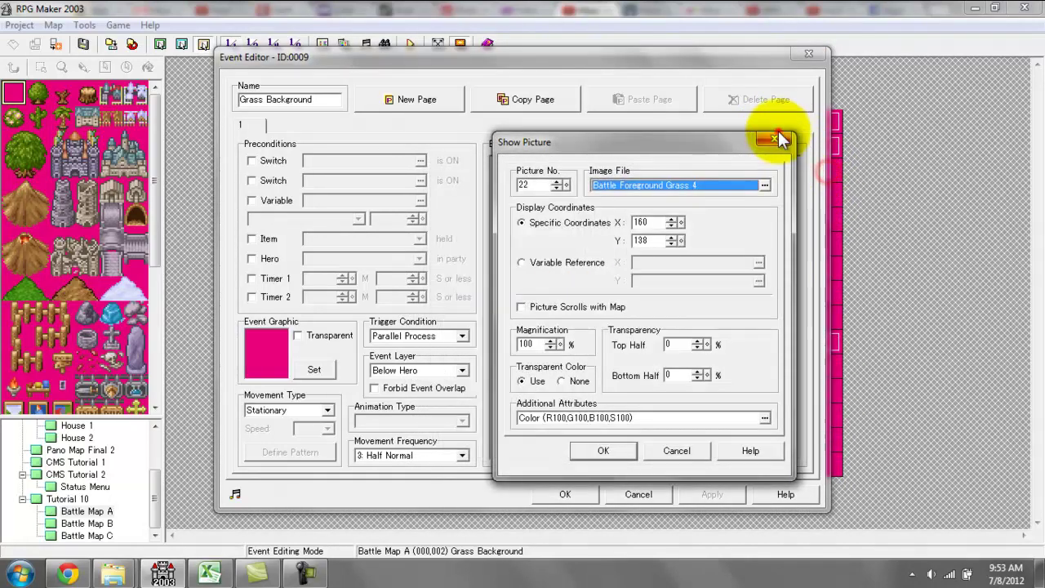
left_click(777, 138)
- Review the picture numbers of the three Show Picture commands and the Wait command, and close the Grass Background event
left_click(583, 162)
left_click(588, 171)
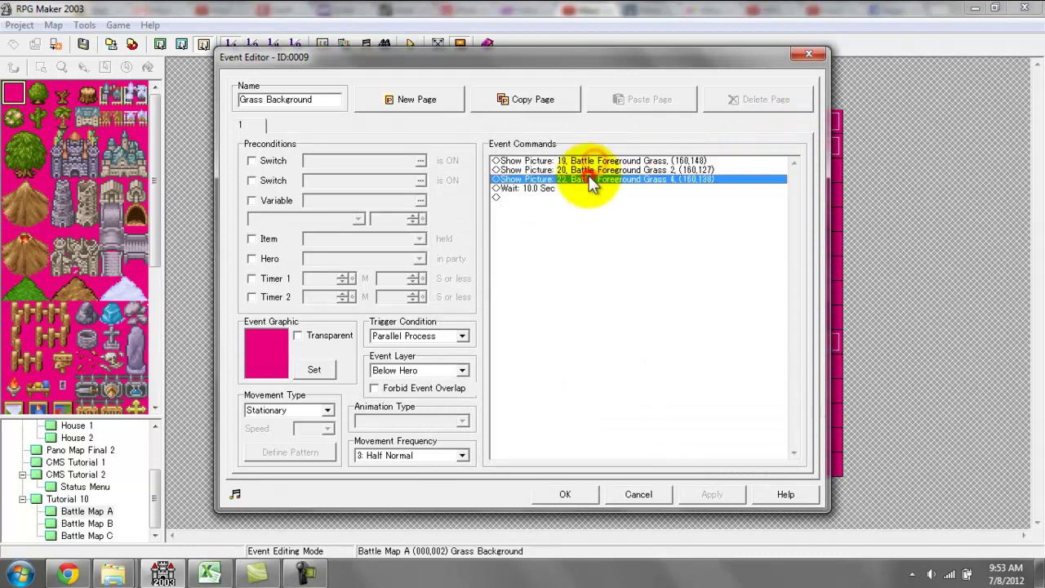
left_click(573, 189)
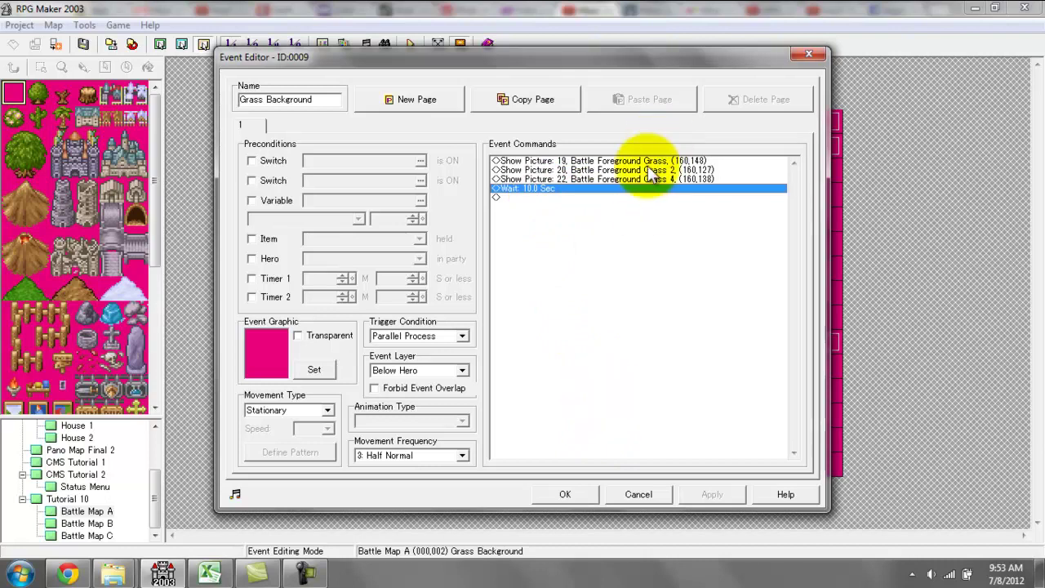
left_click(554, 180)
left_click(556, 170)
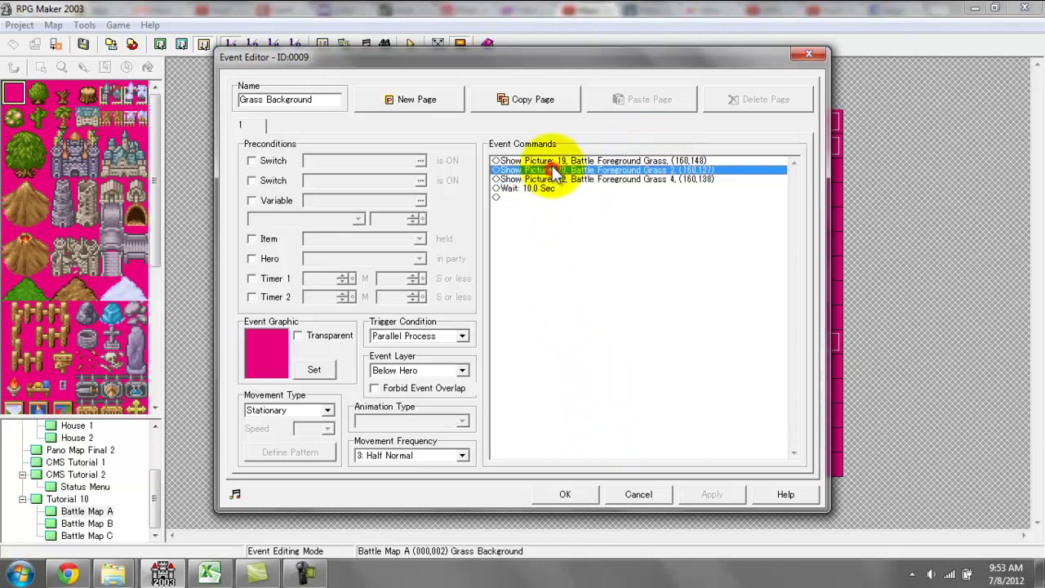
left_click(552, 161)
left_click(549, 189)
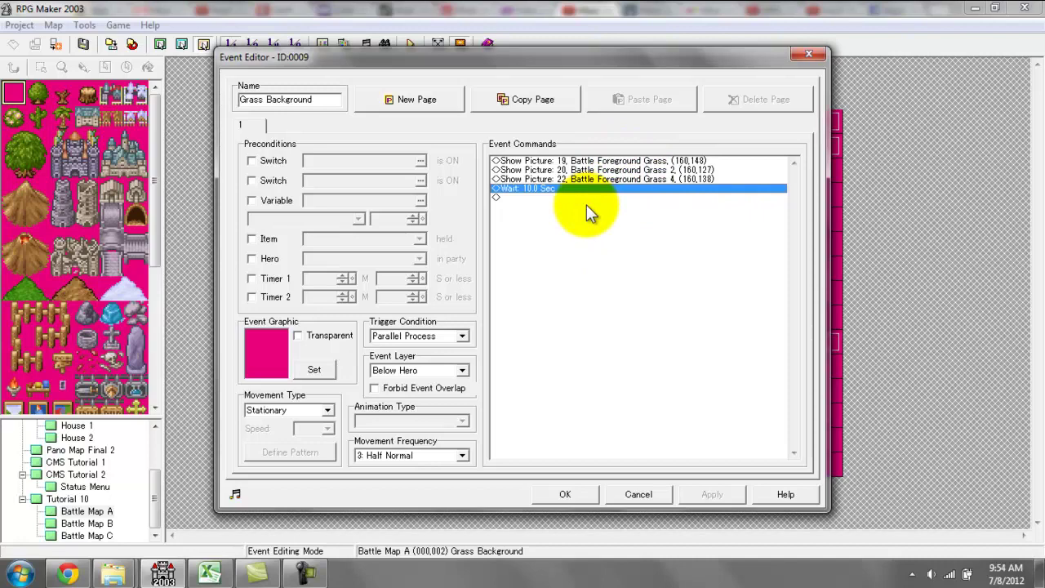
left_click(563, 494)
- Open event EV0012 and preview the EG fx 9 image in its Show Picture command, leaving its settings as they are
double_click(400, 167)
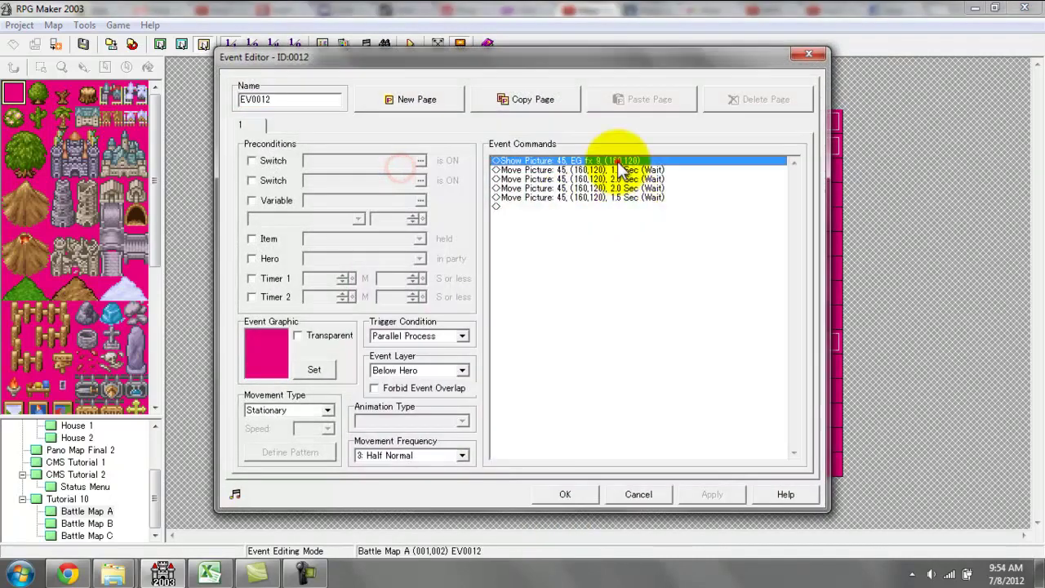
double_click(626, 163)
left_click(628, 184)
left_click(626, 181)
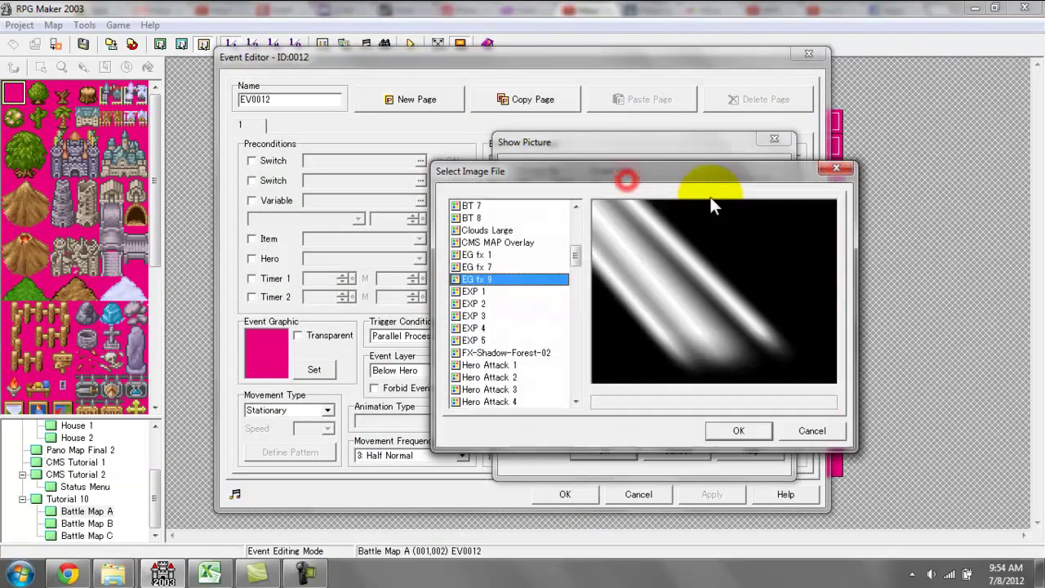
left_click(825, 169)
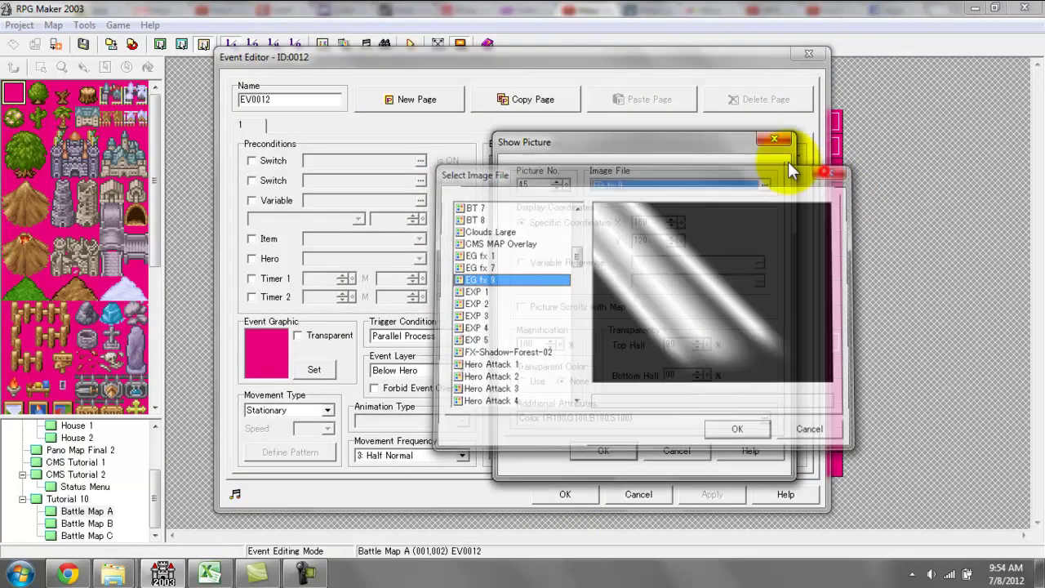
left_click(764, 140)
- Examine the transition time and transparency of EV0012's first and second Move Picture commands, leaving both as they are
left_click(508, 170)
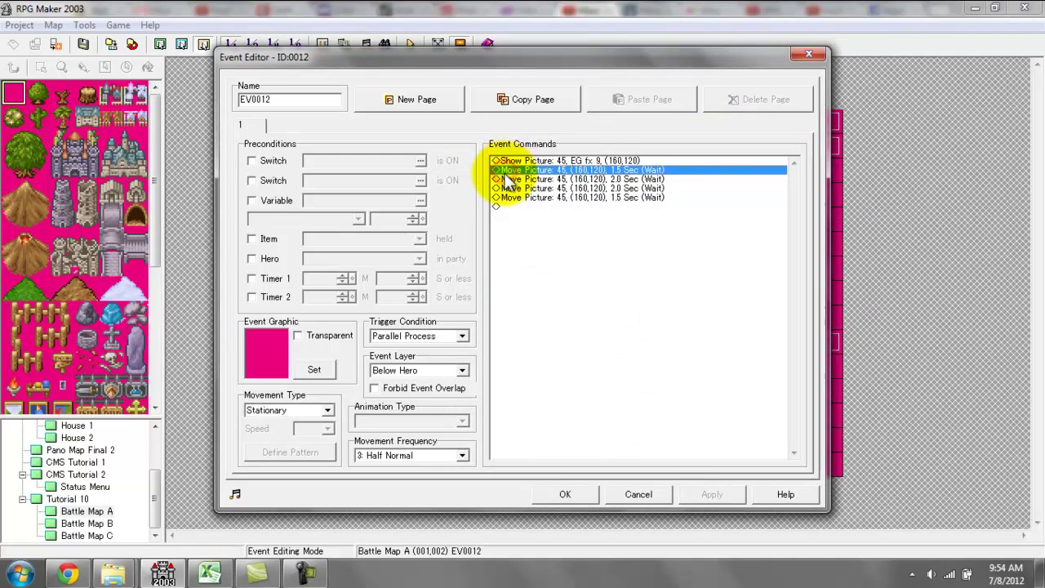
double_click(609, 170)
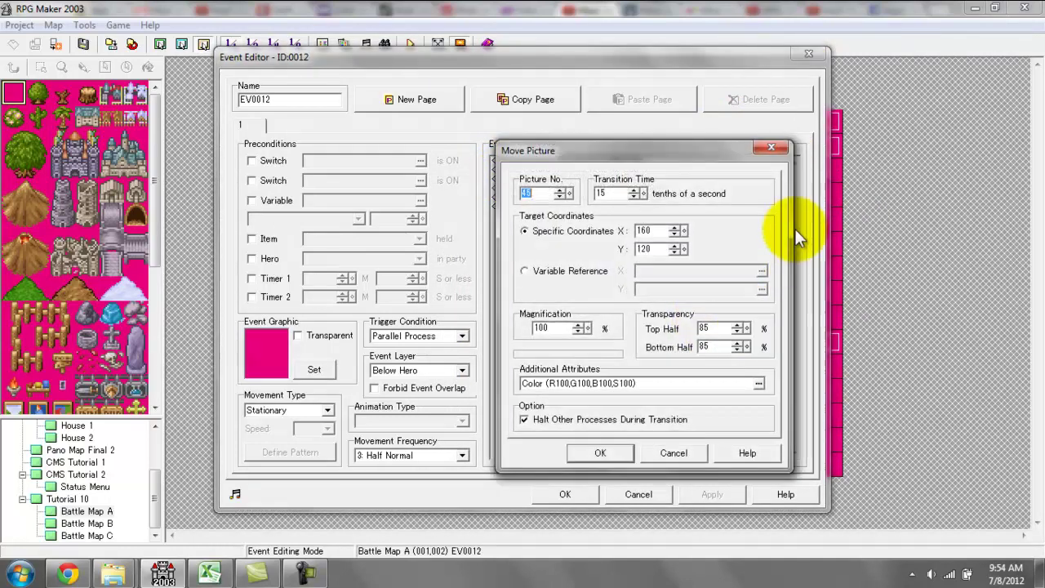
left_click(773, 149)
double_click(694, 181)
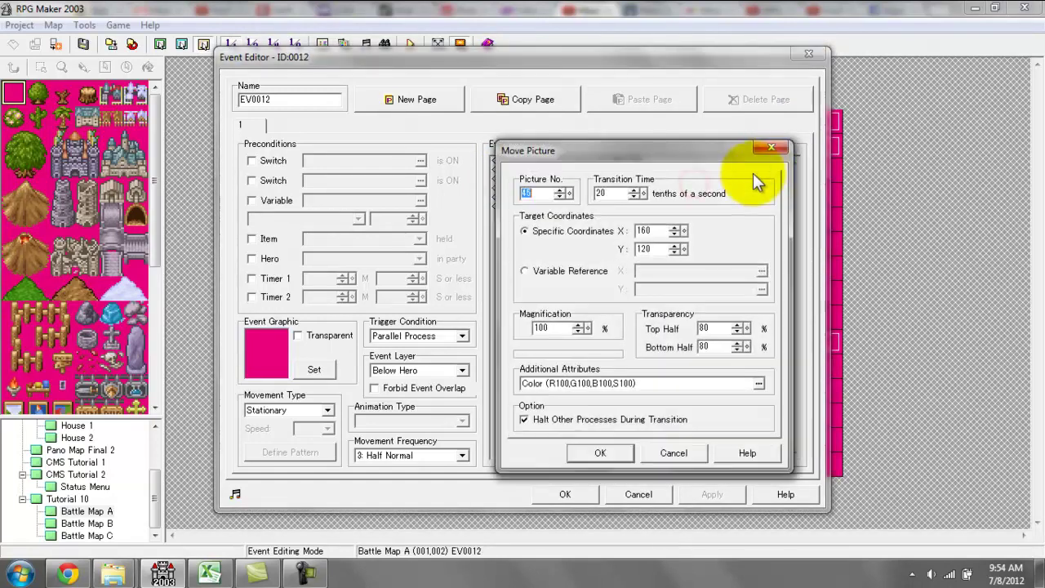
left_click(769, 151)
- Examine the transparency settings of EV0012's third and fourth Move Picture commands, and close the event
double_click(673, 191)
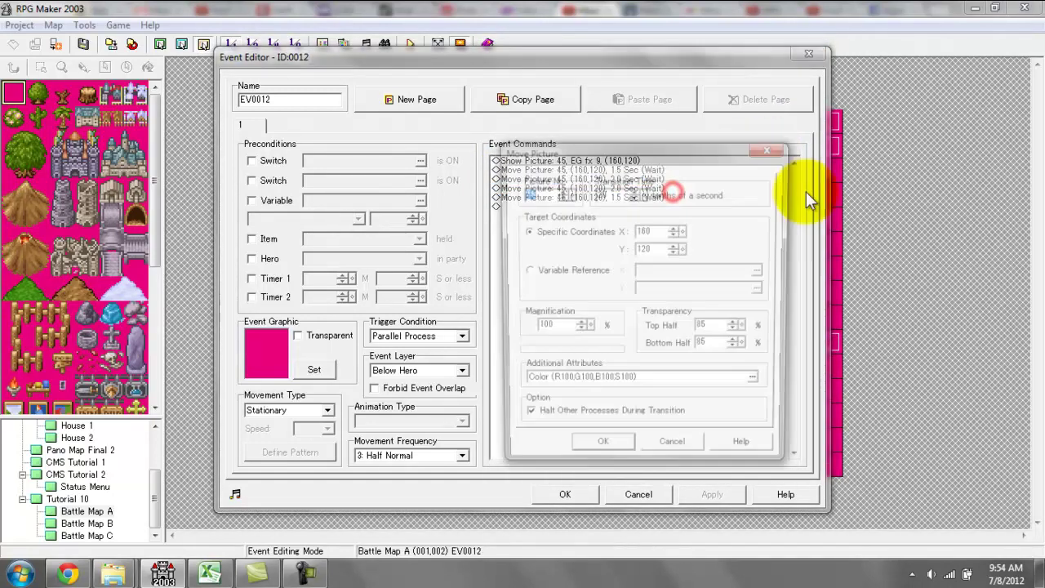
left_click(774, 148)
double_click(737, 208)
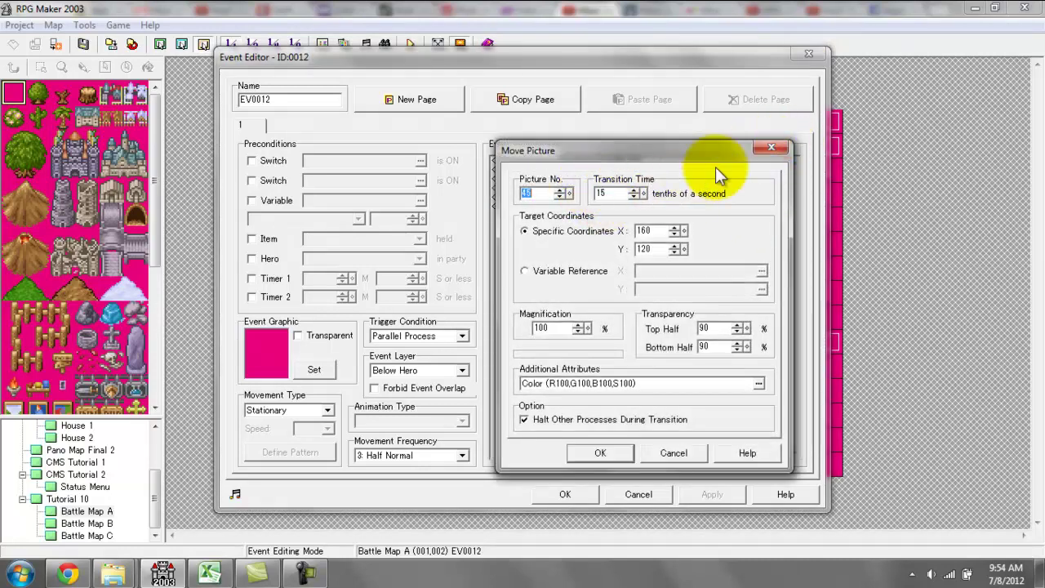
left_click(758, 151)
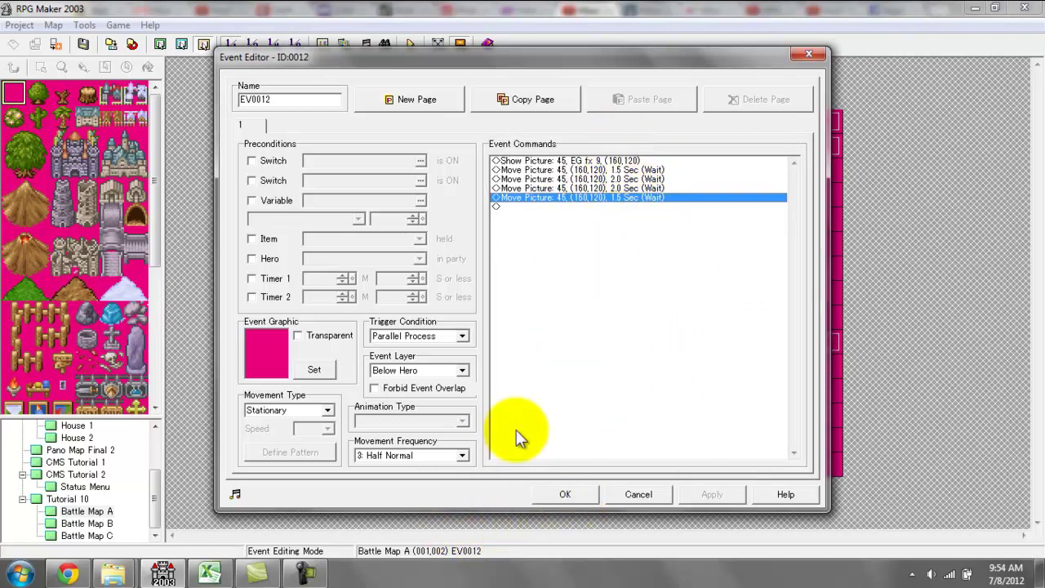
left_click(561, 494)
- Open the Grass Ground event and preview the Battle GroundB image in its Show Picture command
double_click(369, 185)
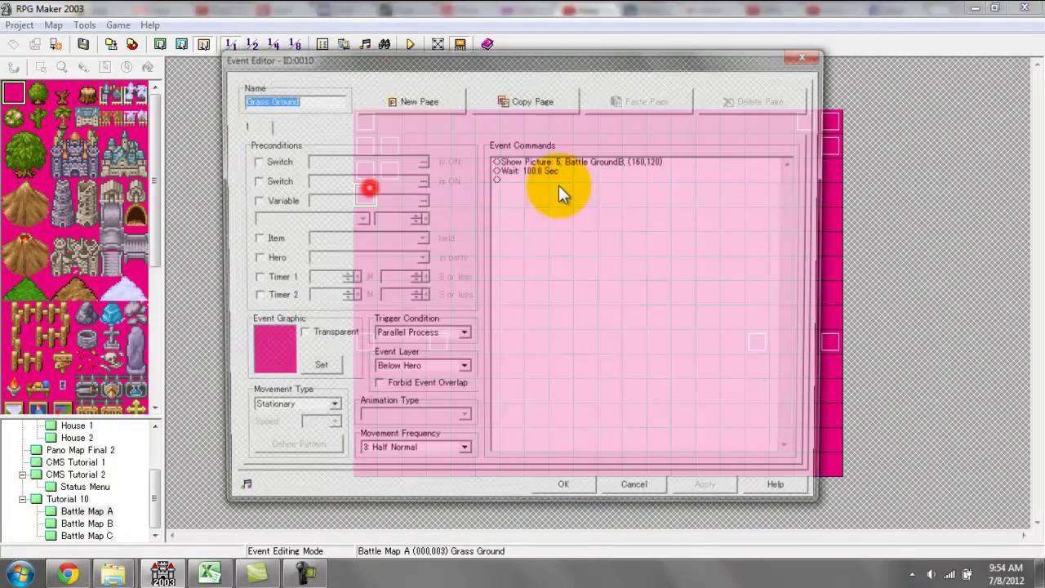
left_click(594, 163)
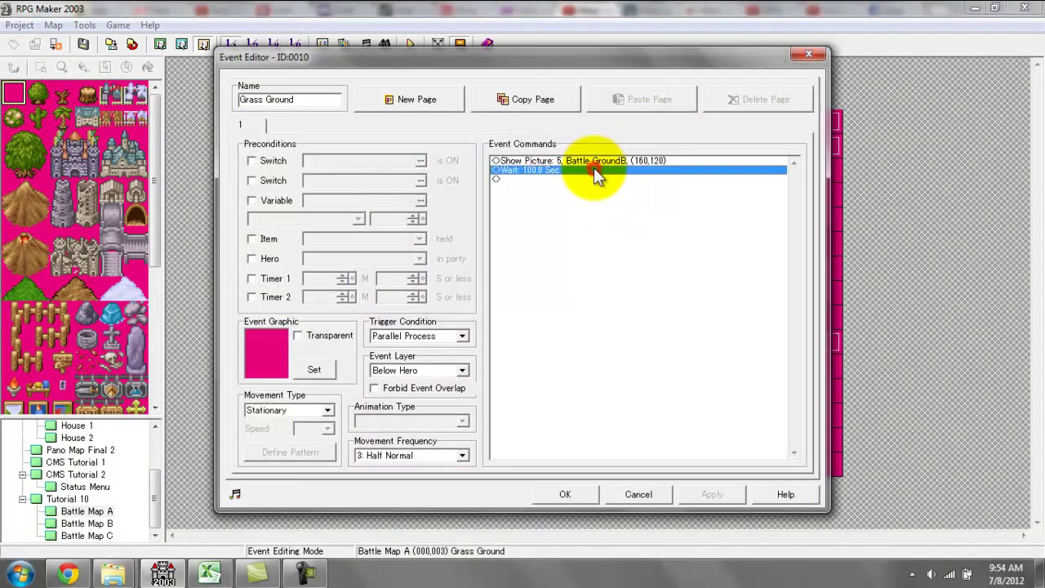
double_click(594, 162)
left_click(677, 189)
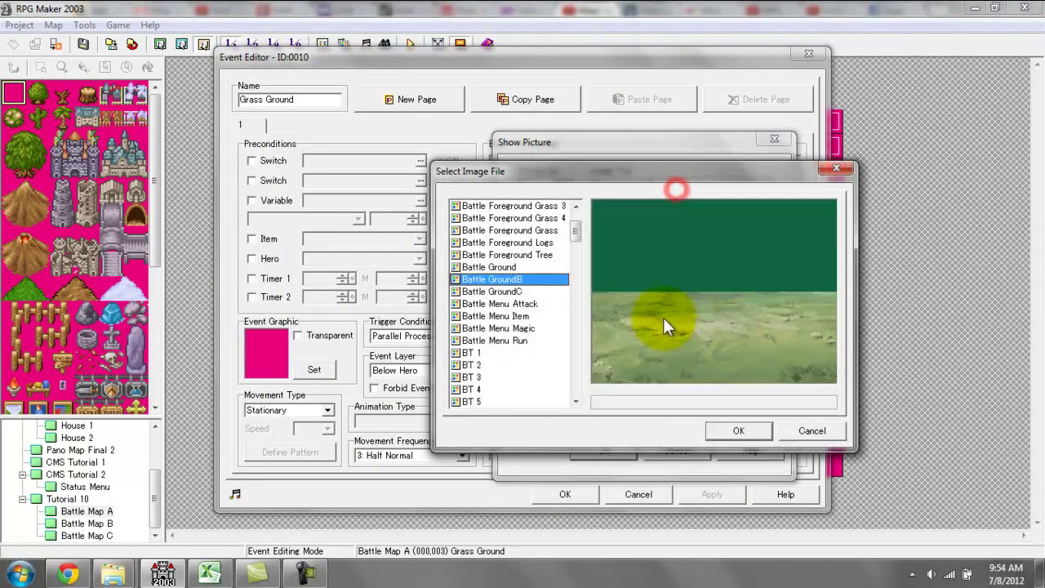
left_click(836, 169)
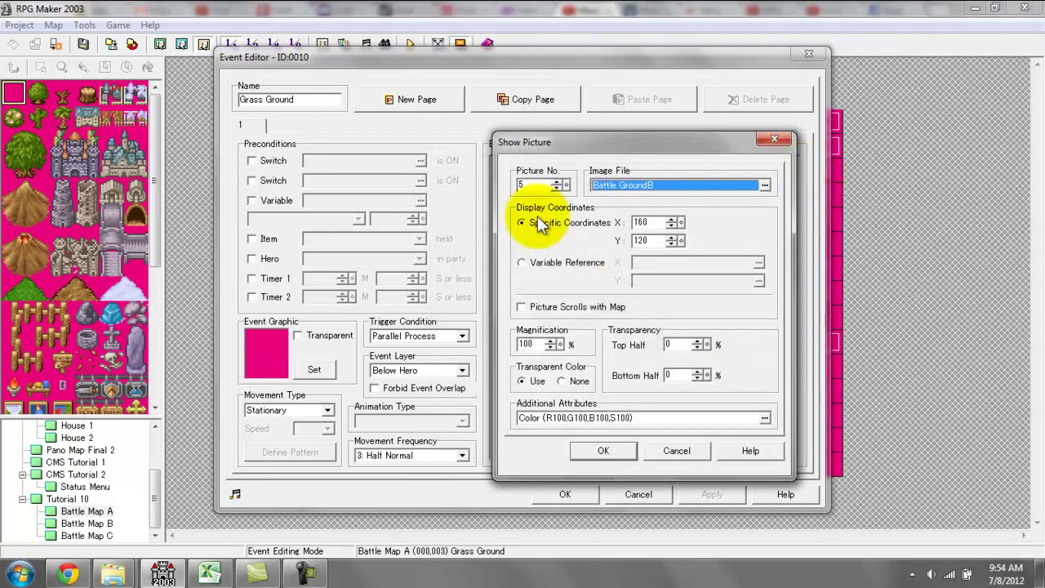
- Check the Battle GroundB picture number and the Wait command, keep the settings, and close the Grass Ground event
double_click(536, 186)
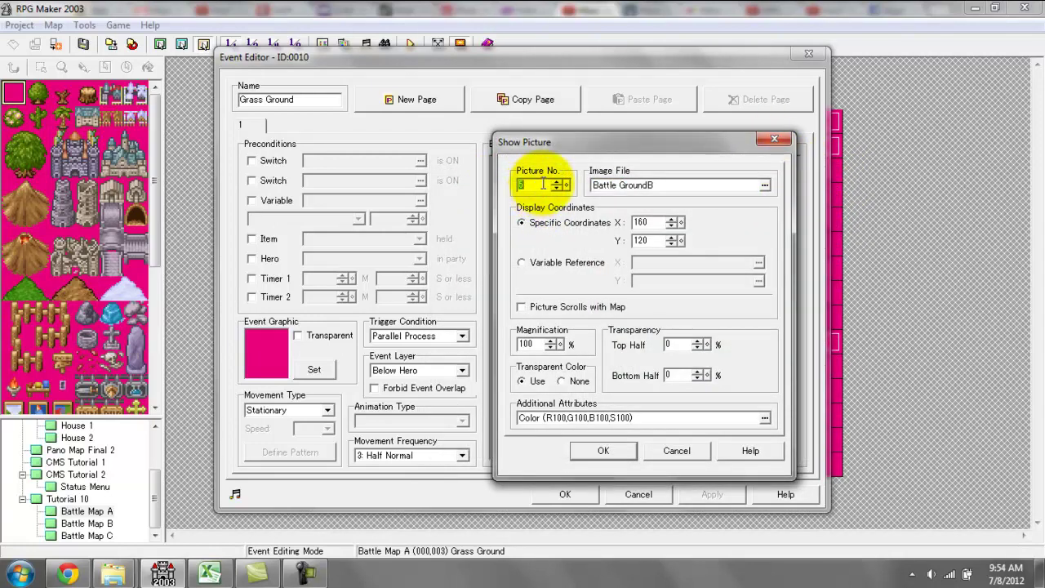
left_click(606, 450)
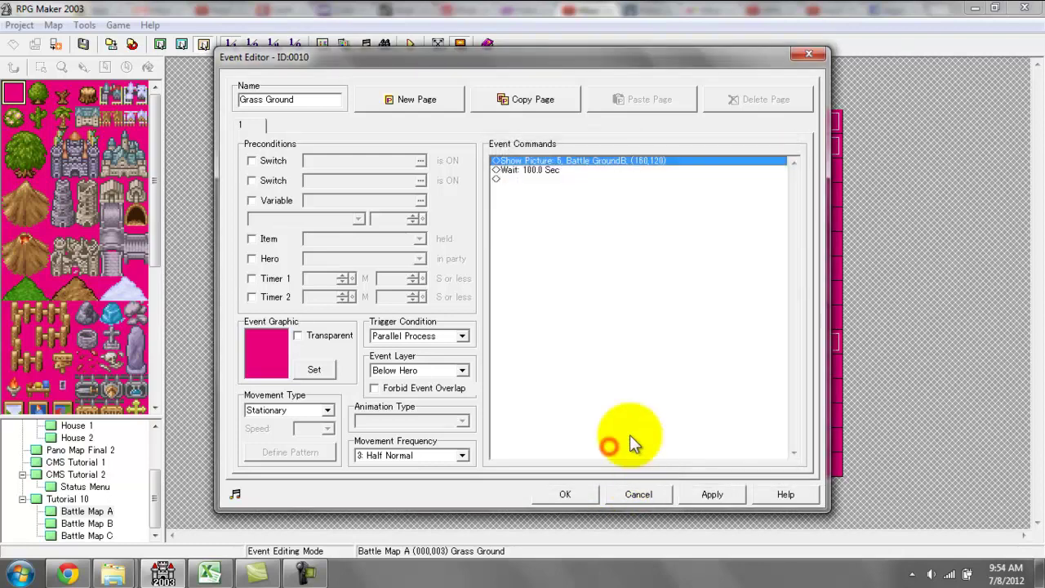
left_click(717, 495)
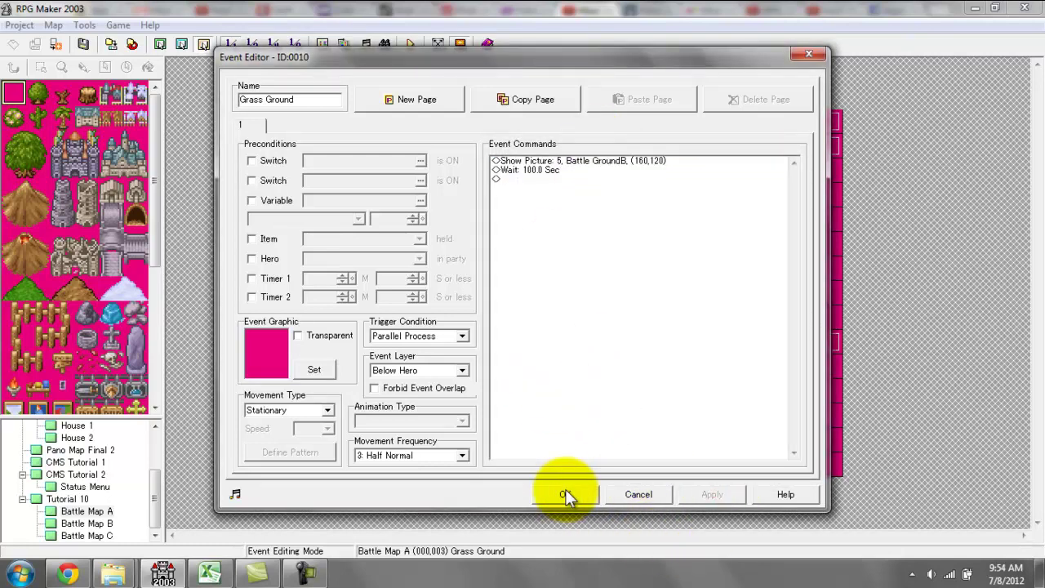
left_click(550, 170)
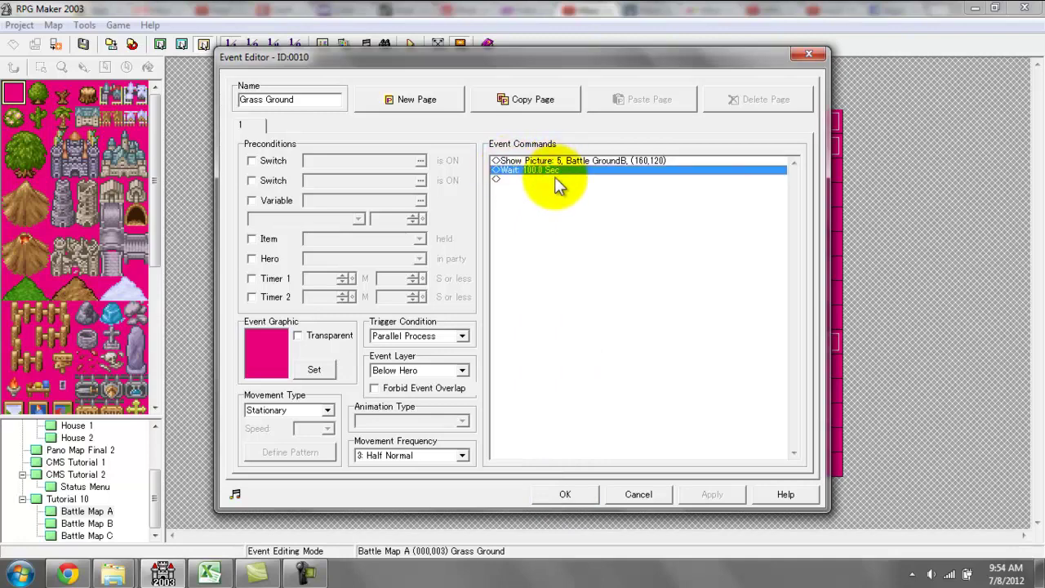
left_click(565, 494)
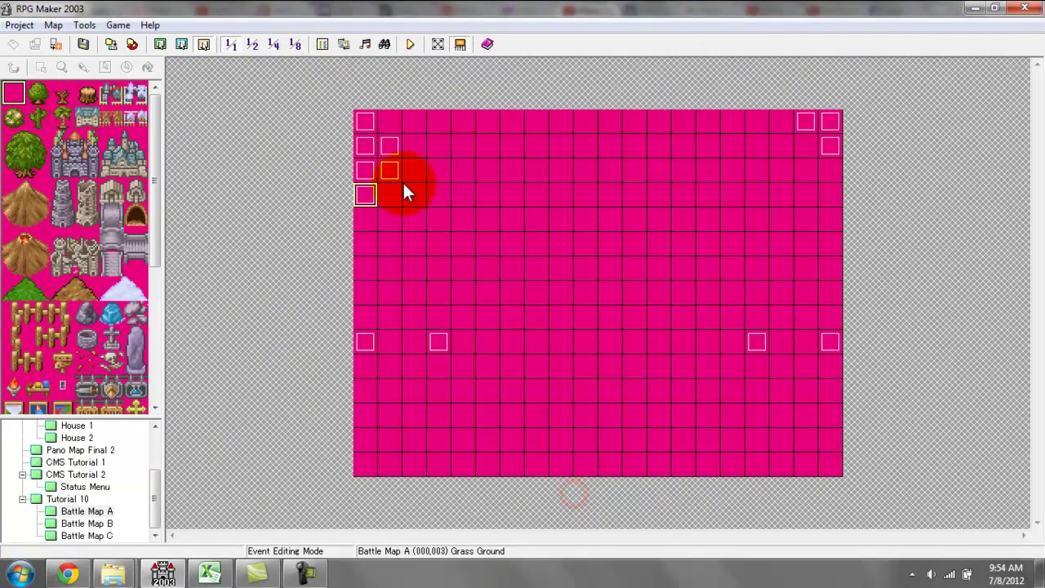
- Check the Wait command in the Grass Background event, close the event, and save the map
double_click(392, 171)
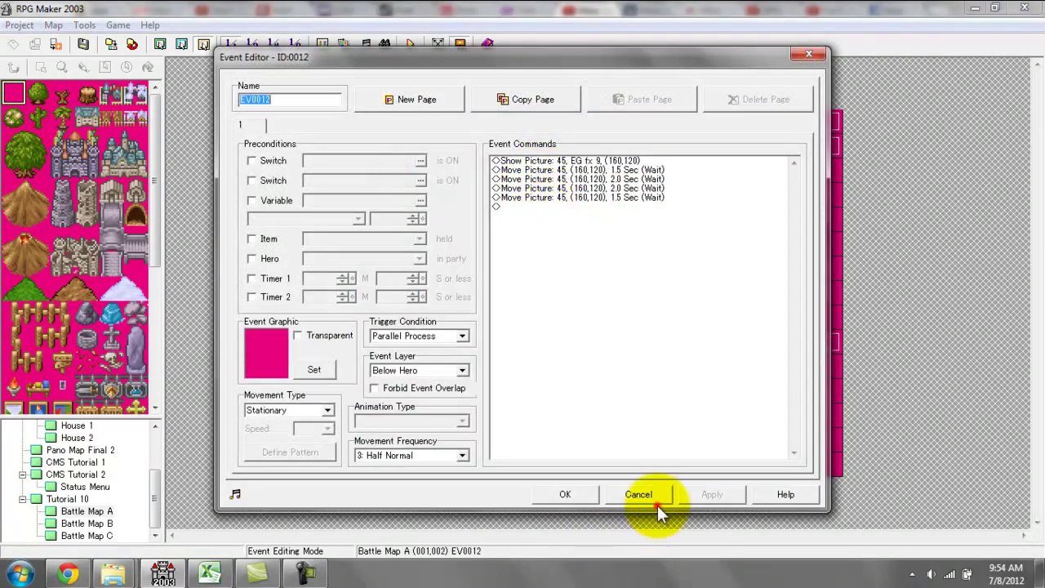
left_click(639, 497)
double_click(375, 176)
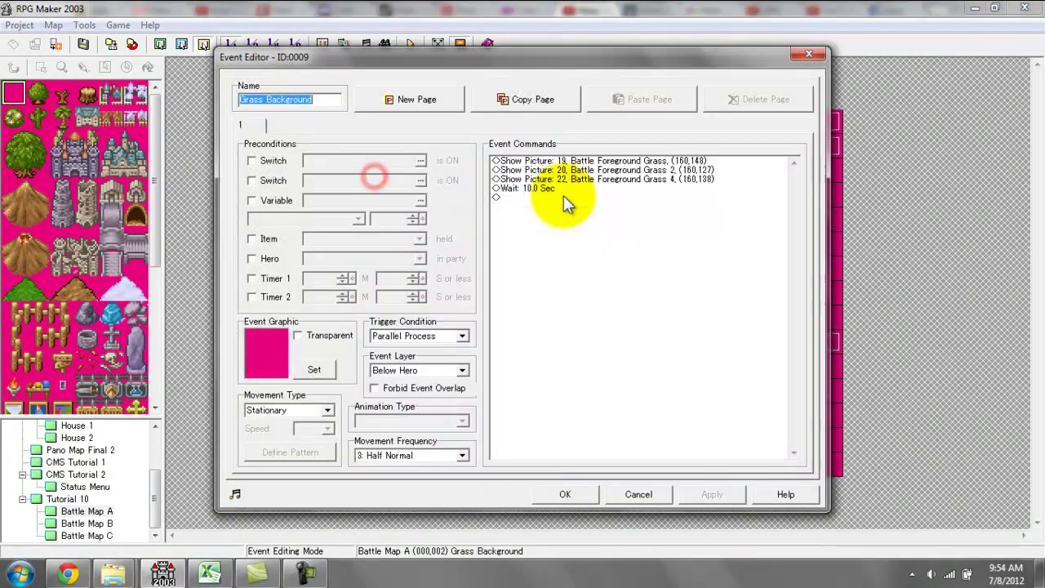
left_click(565, 189)
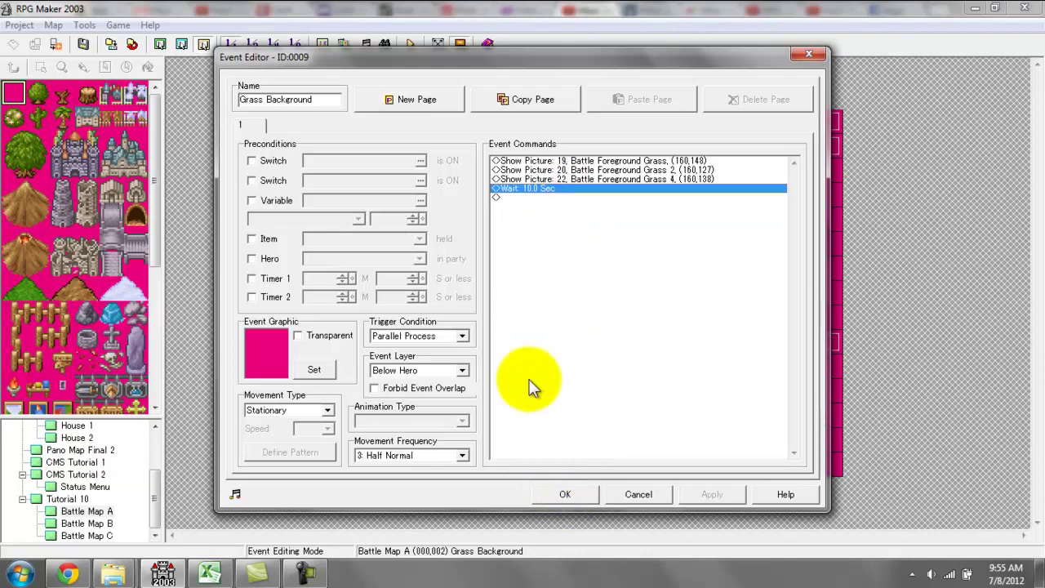
left_click(585, 495)
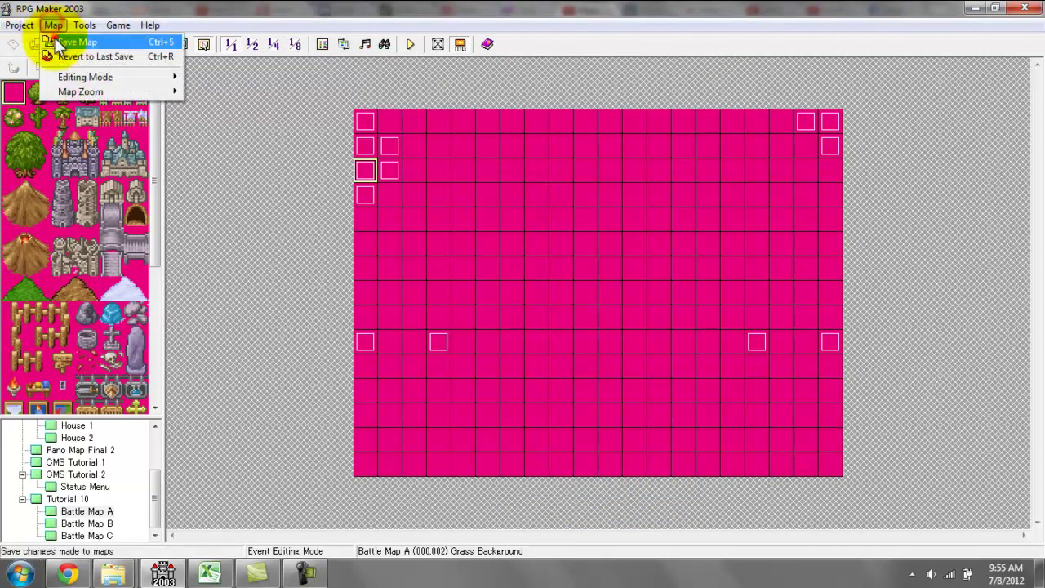
left_click(46, 40)
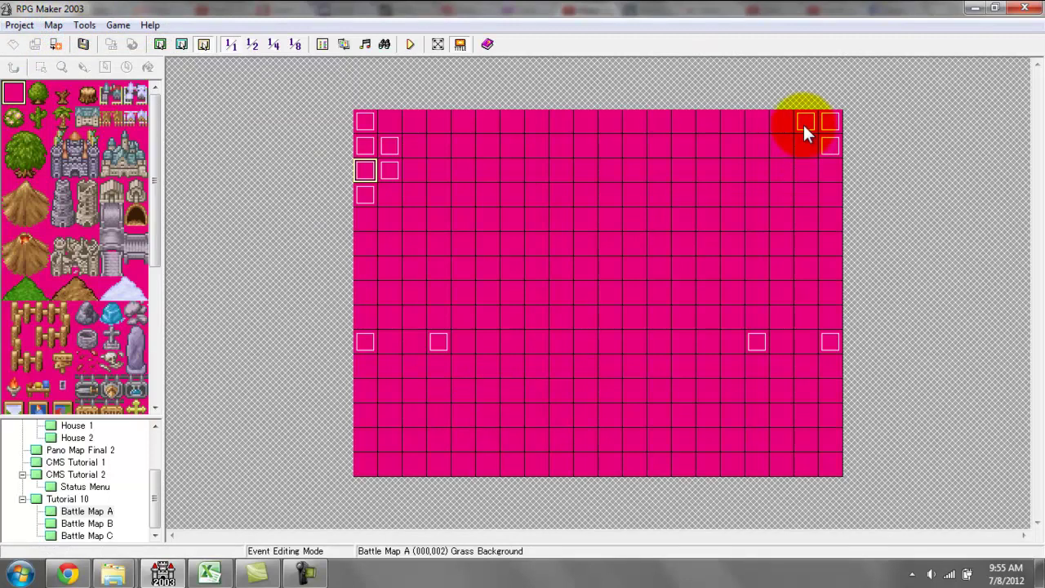
- Open event EV0013 and examine its Key Input Processing settings for the Exit Battle variable, leaving them as they are
double_click(835, 148)
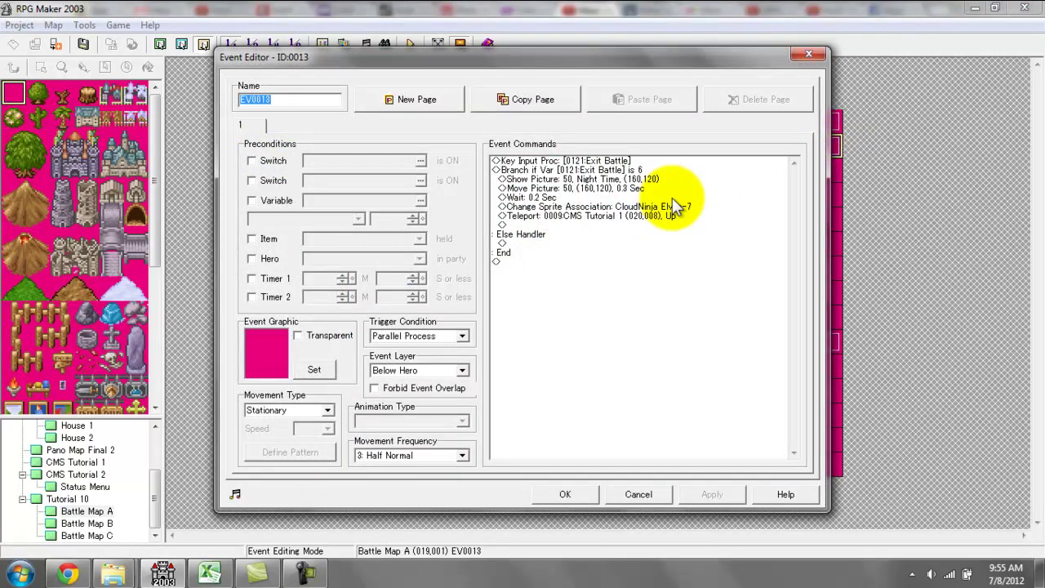
left_click(642, 170)
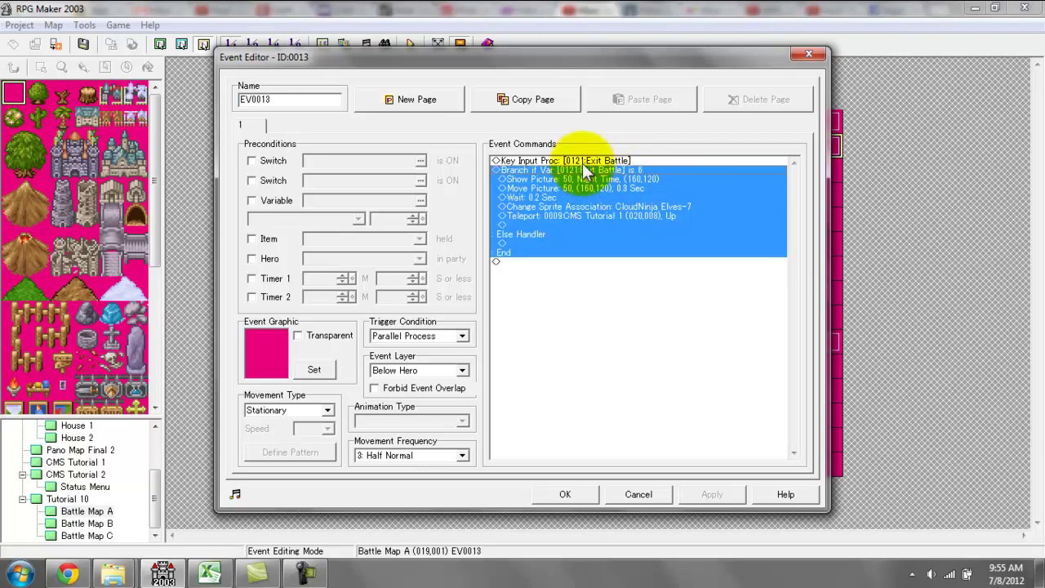
double_click(582, 161)
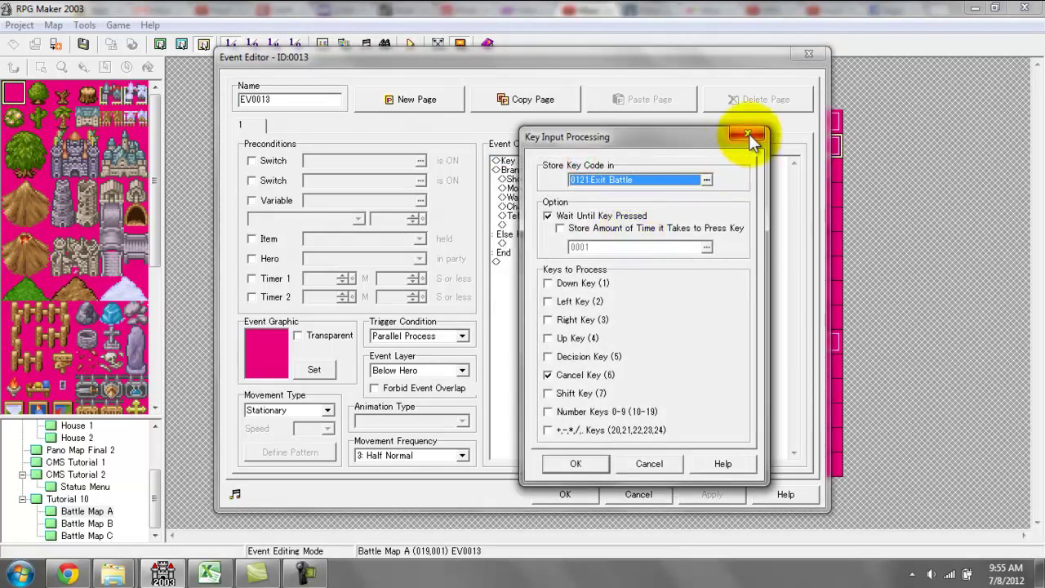
left_click(748, 135)
- Examine the variable and comparison number in EV0013's Exit Battle conditional branch, and close it without changes
double_click(577, 171)
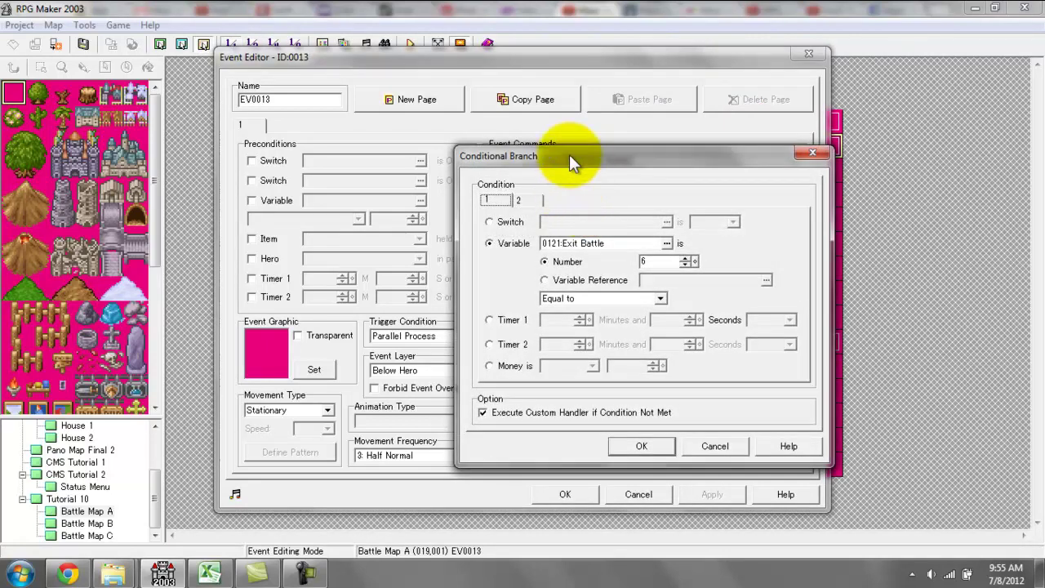
left_click_drag(571, 156, 700, 195)
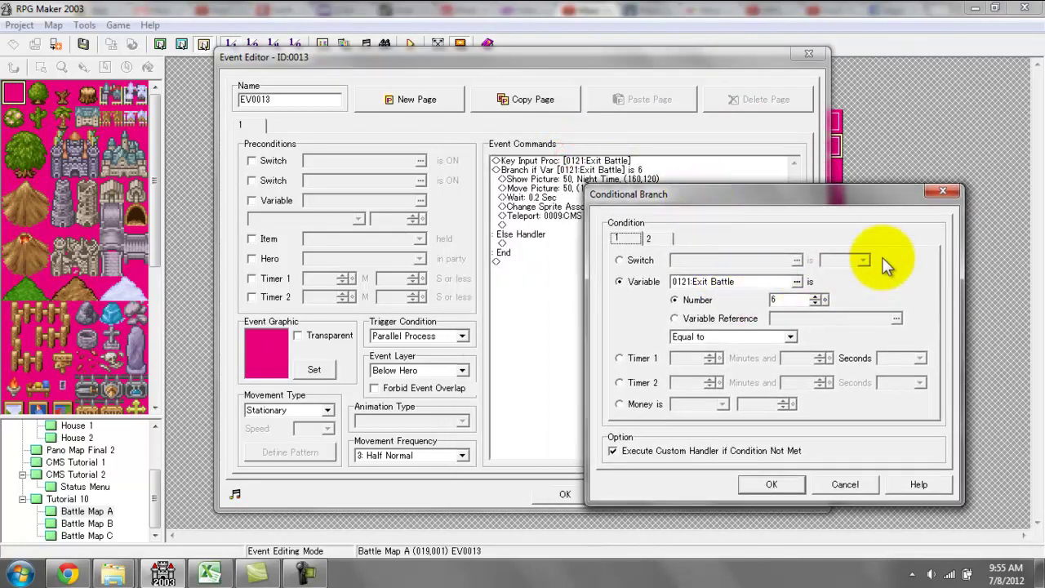
double_click(791, 300)
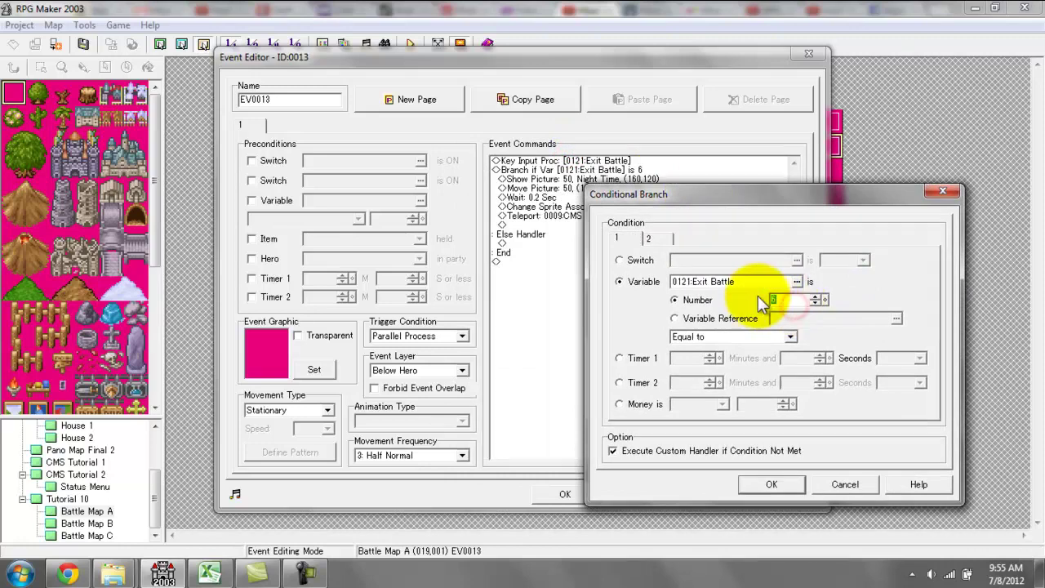
double_click(779, 300)
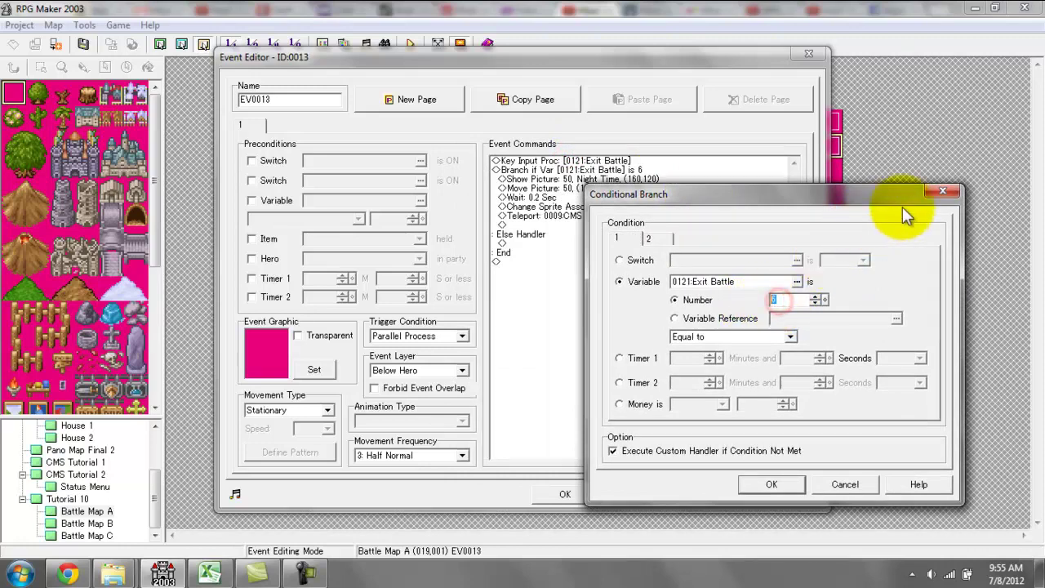
left_click(943, 191)
- Check the picture number in EV0013's Show Picture command and preview the Night Time image, keeping both settings
left_click(639, 179)
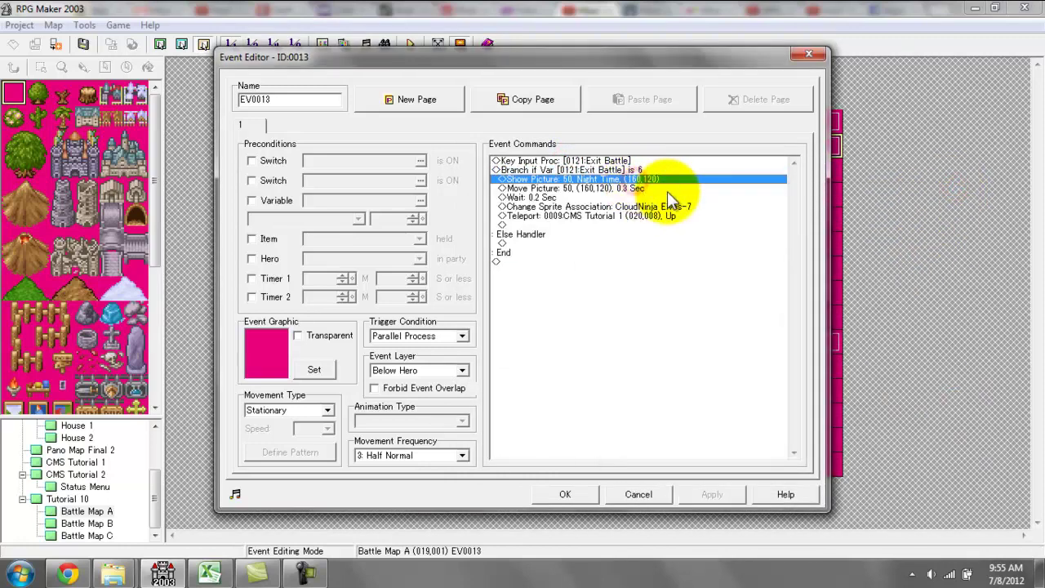
key("Return")
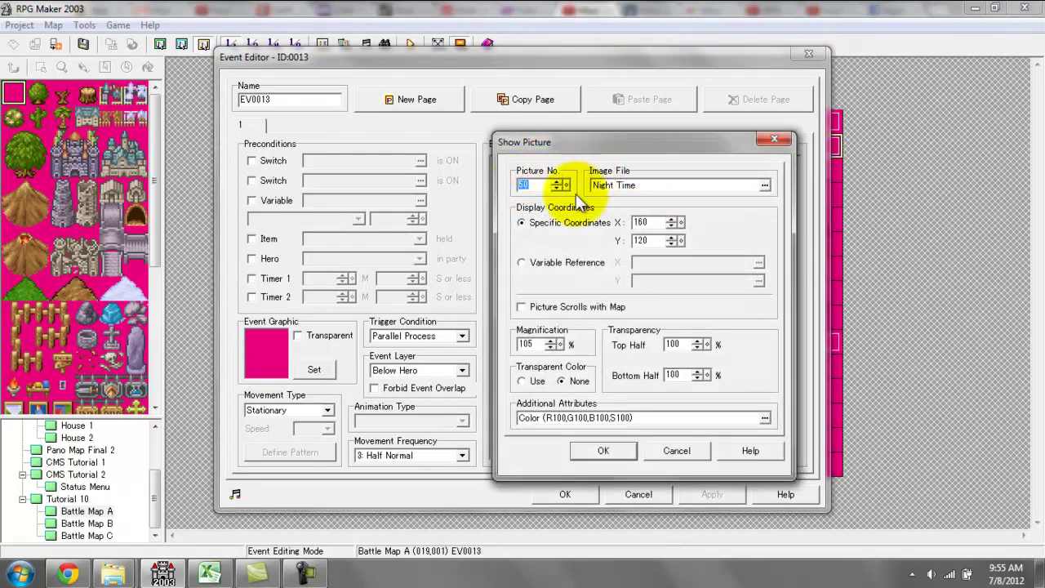
double_click(540, 185)
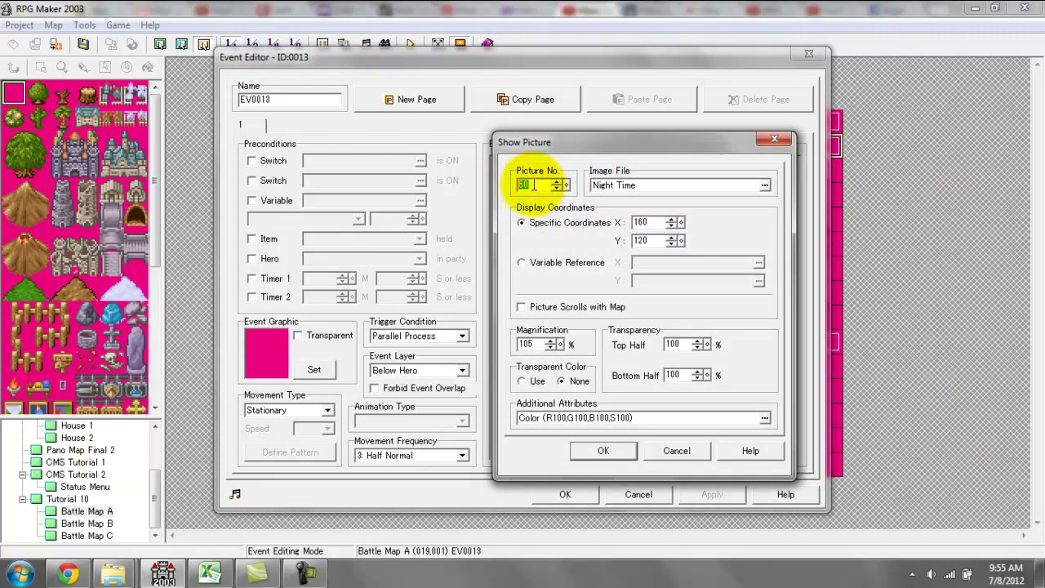
left_click(528, 184)
double_click(604, 188)
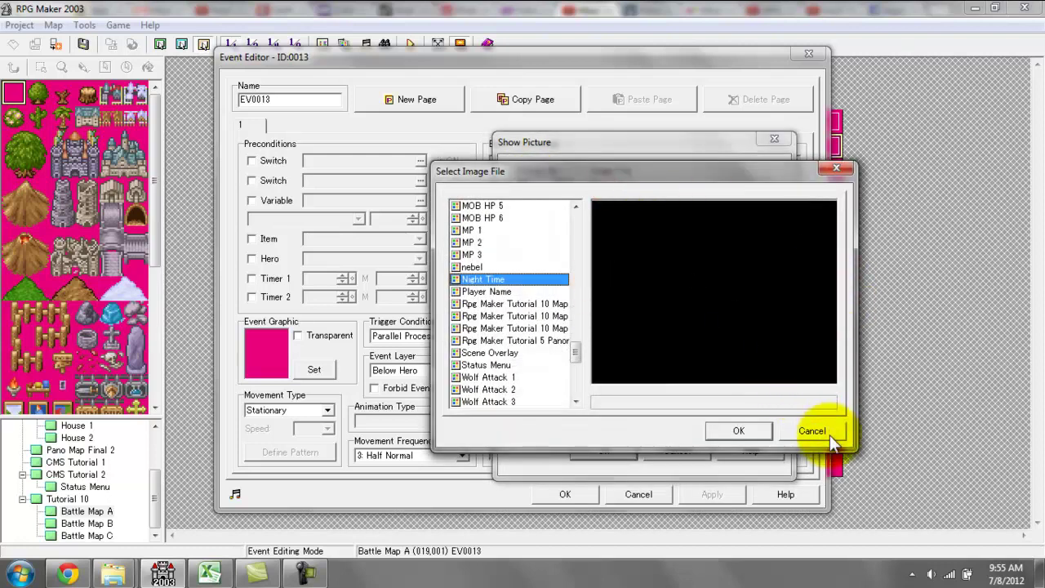
left_click(830, 436)
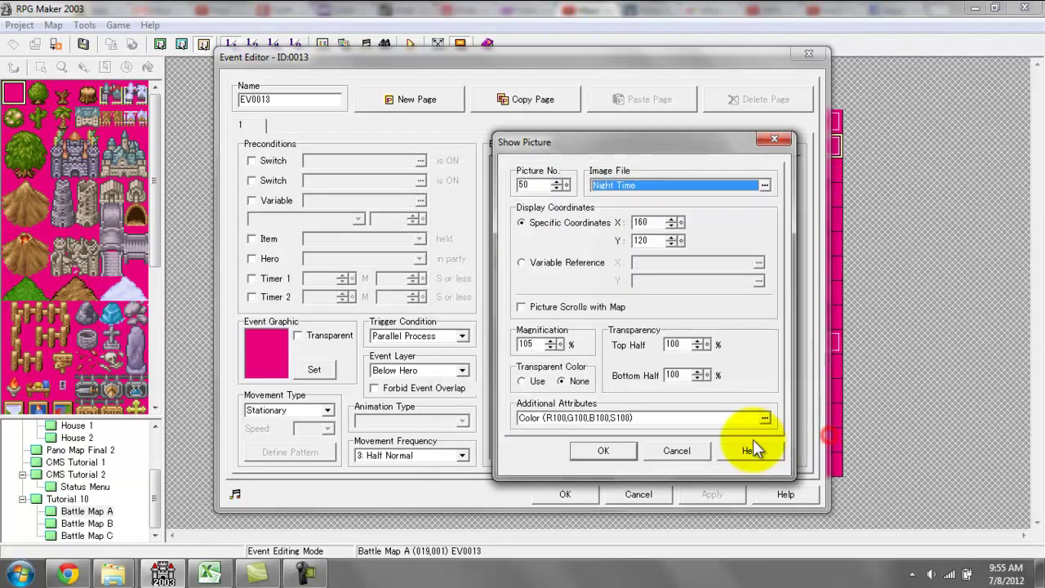
left_click(667, 449)
- Look over EV0013's remaining commands and inspect the hero and sprite in Change Sprite Association without altering them
left_click(573, 199)
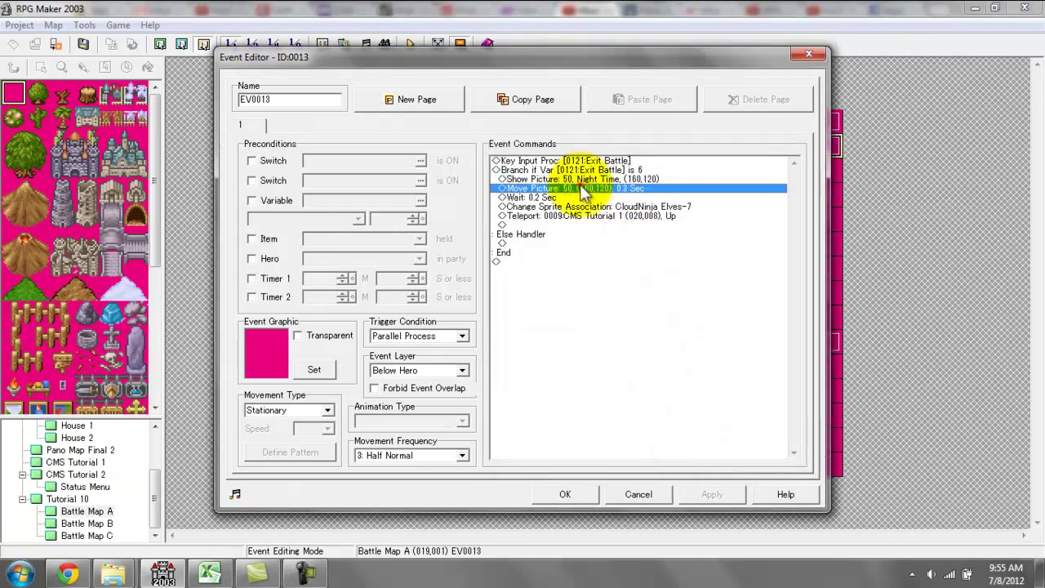
left_click(573, 214)
left_click(574, 207)
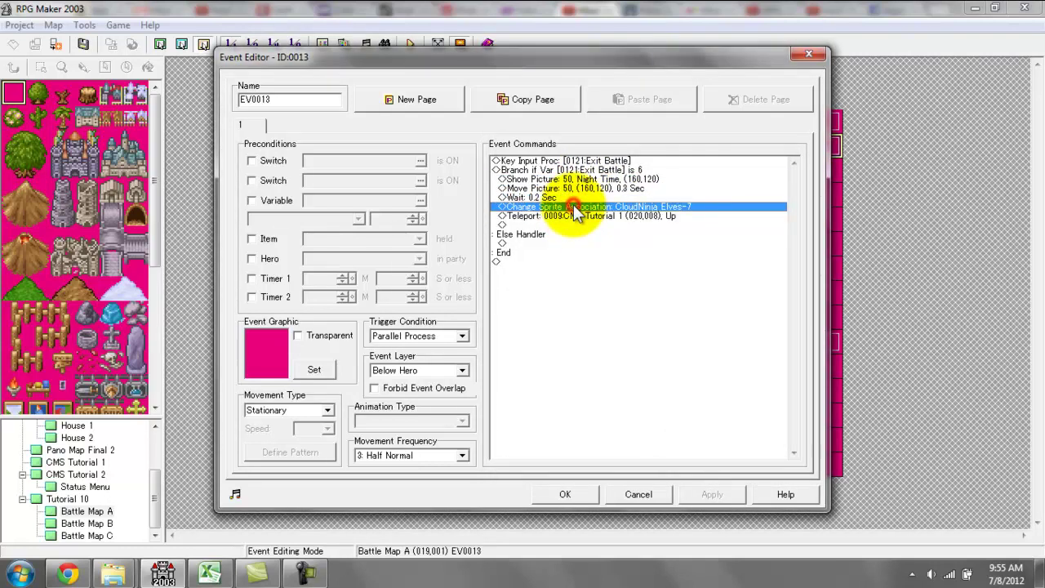
double_click(575, 208)
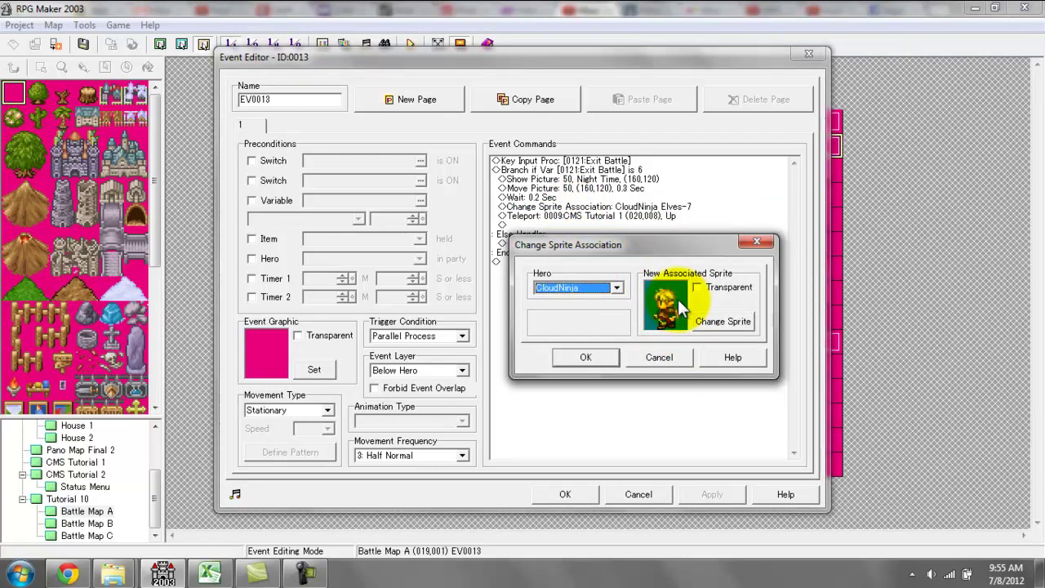
left_click(662, 357)
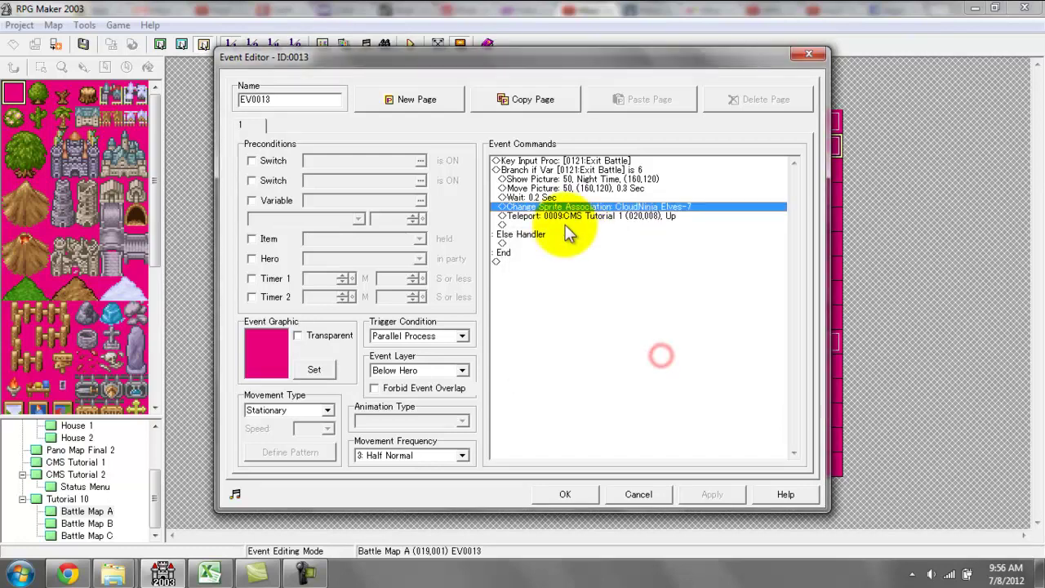
- View the CMS Tutorial 1 destination in EV0013's Teleport command, leave it as it is, and close the event
double_click(561, 217)
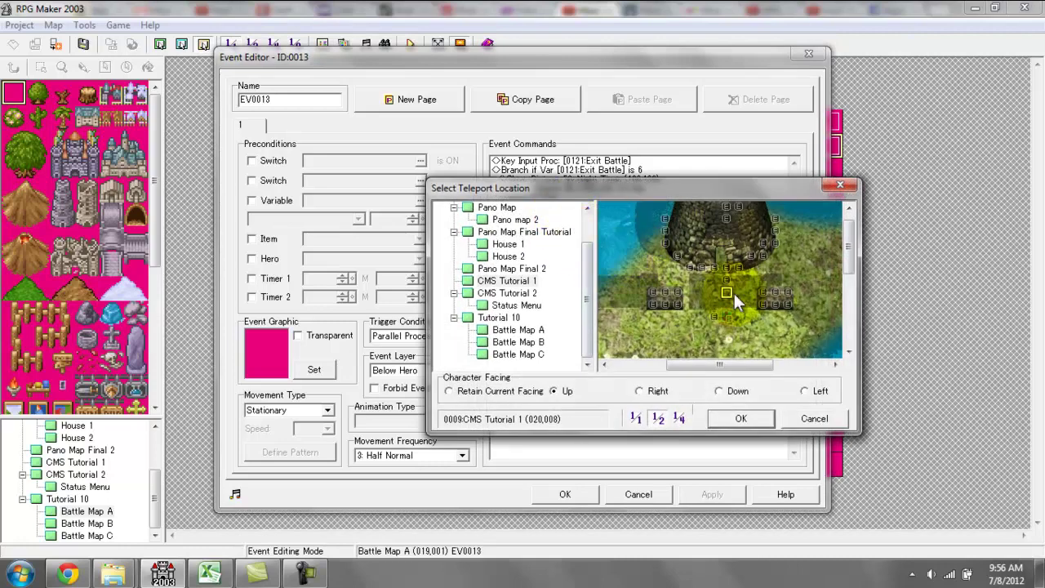
left_click(809, 417)
left_click(558, 494)
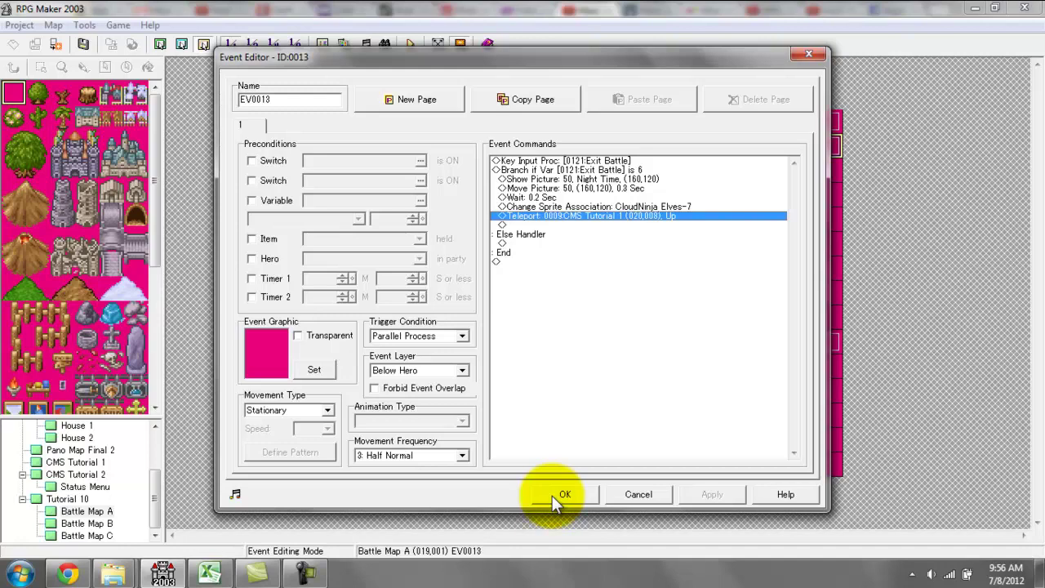
left_click(559, 494)
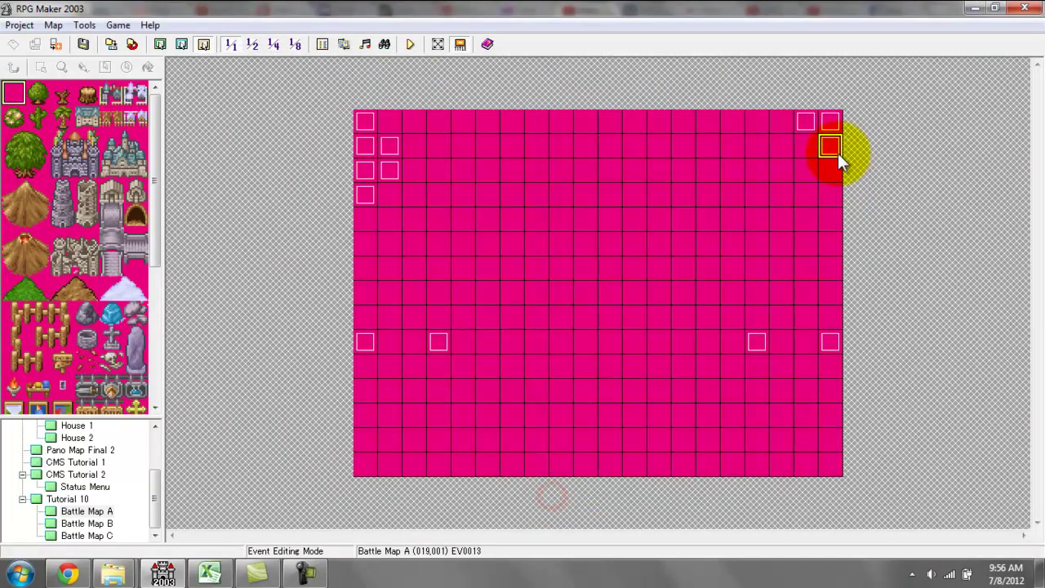
- Open event EV0006, compare the two options of its Wait command, and keep Wait Until Key is Pressed
left_click(822, 137)
double_click(799, 122)
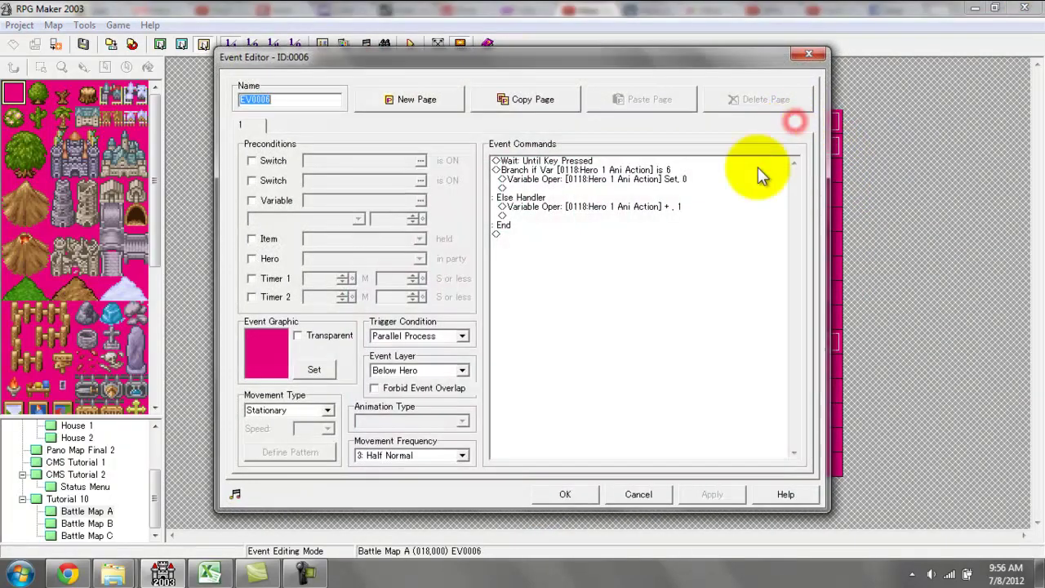
left_click(586, 159)
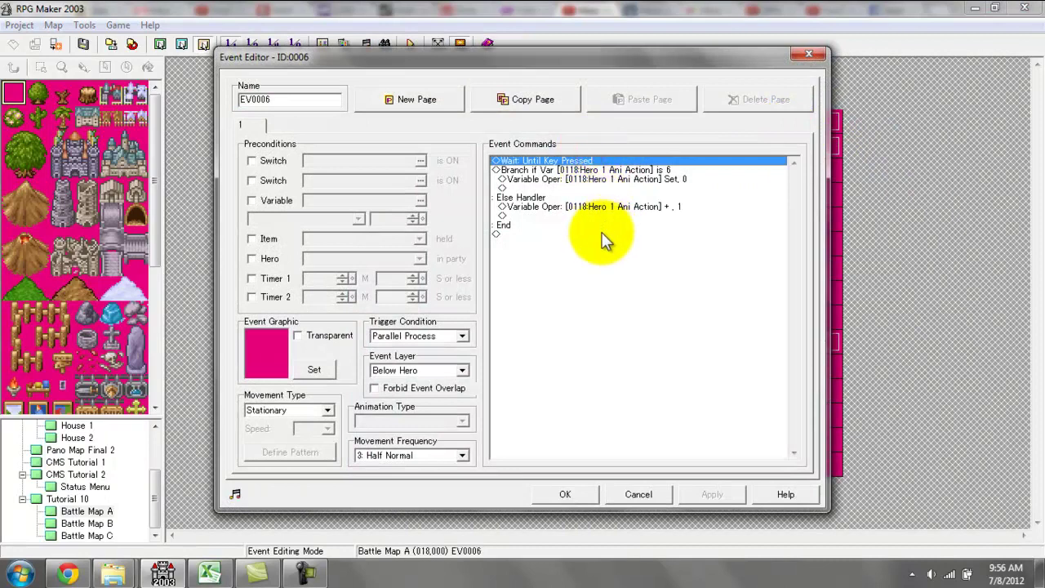
key("space")
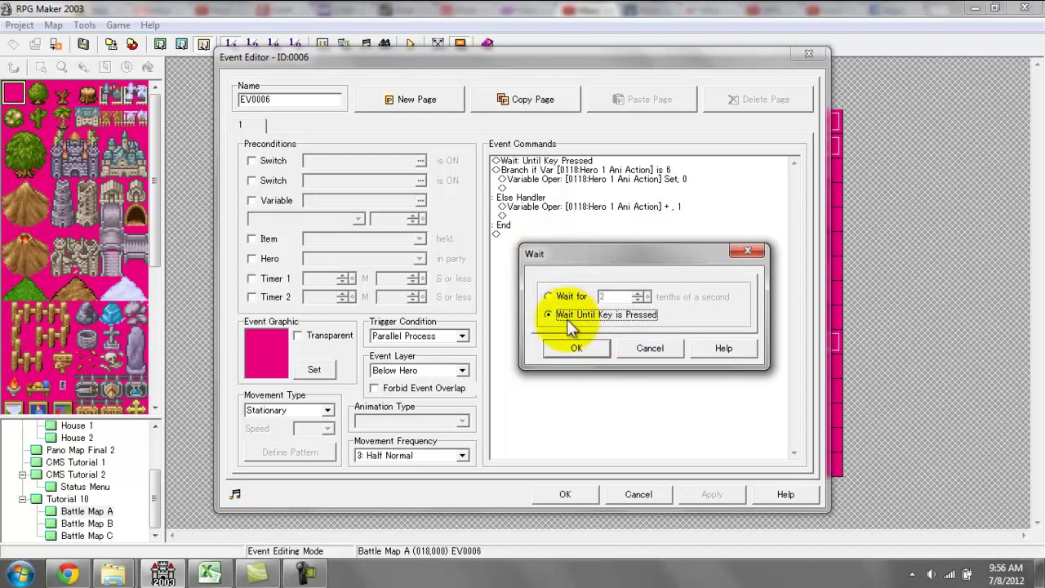
left_click(567, 297)
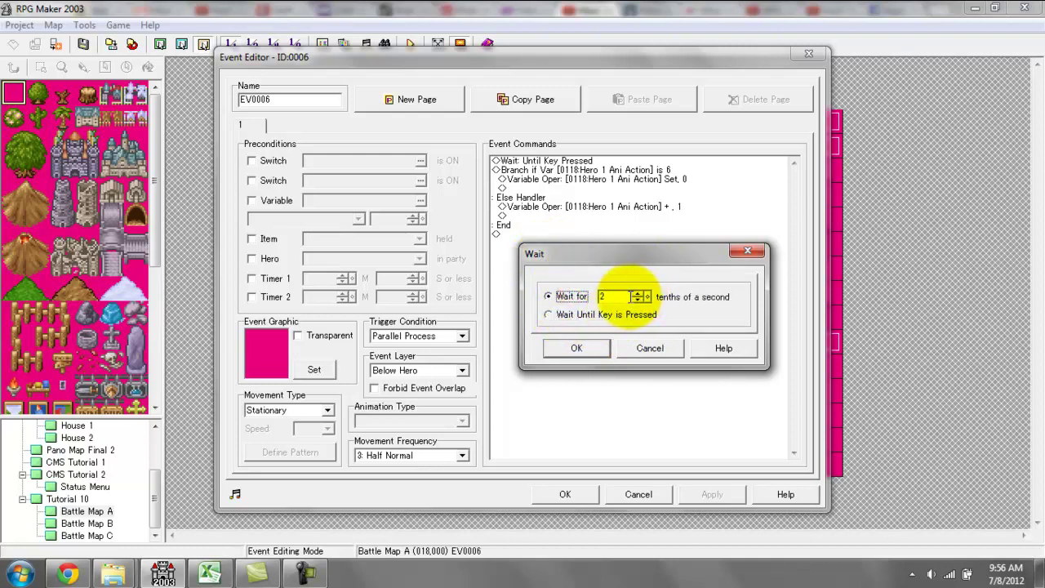
left_click(567, 317)
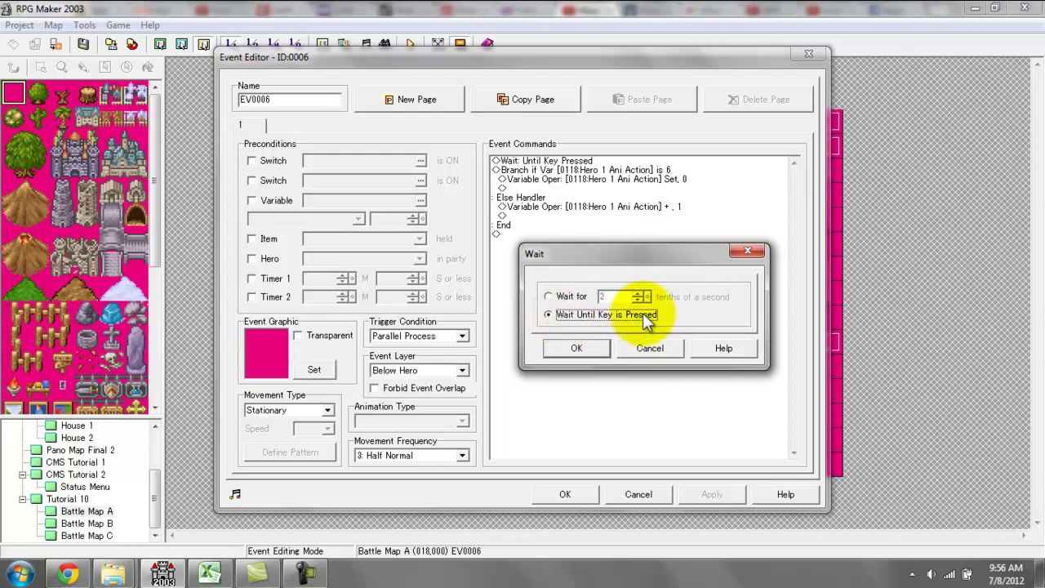
left_click(576, 349)
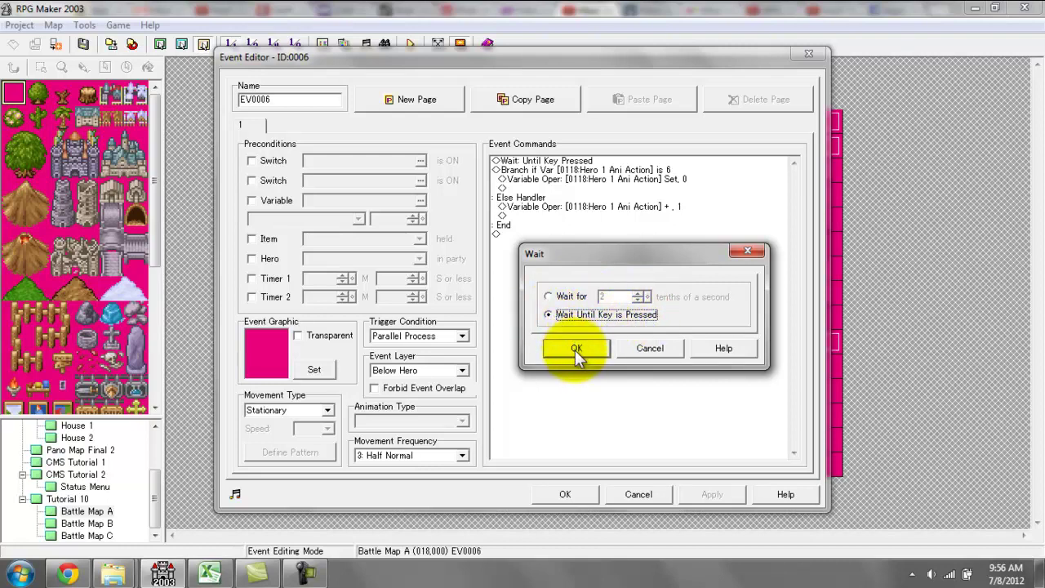
left_click(576, 349)
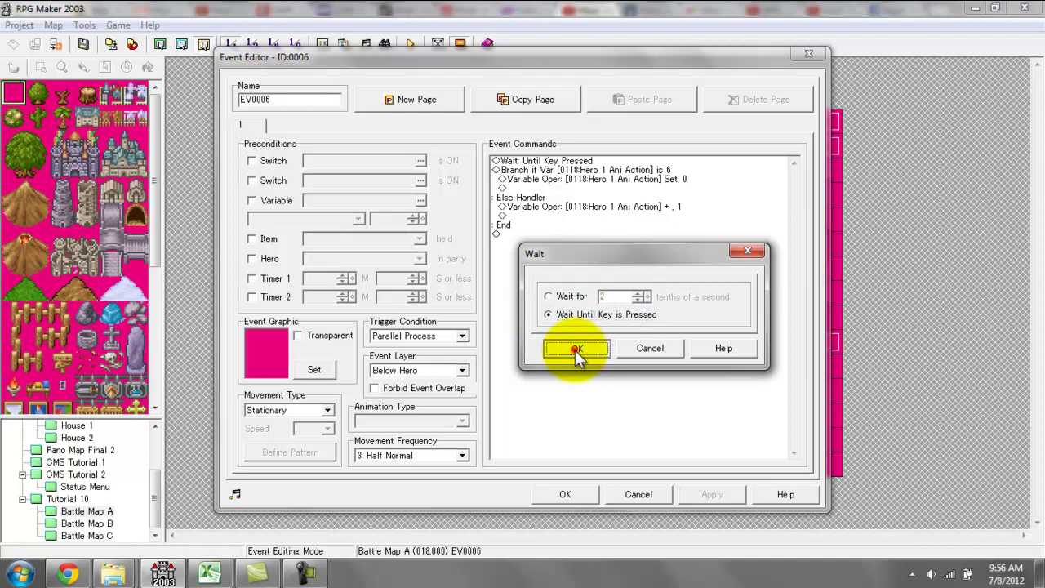
- Inspect the variable and number compared in EV0006's Conditional Branch, leaving the condition unaltered
left_click(582, 171)
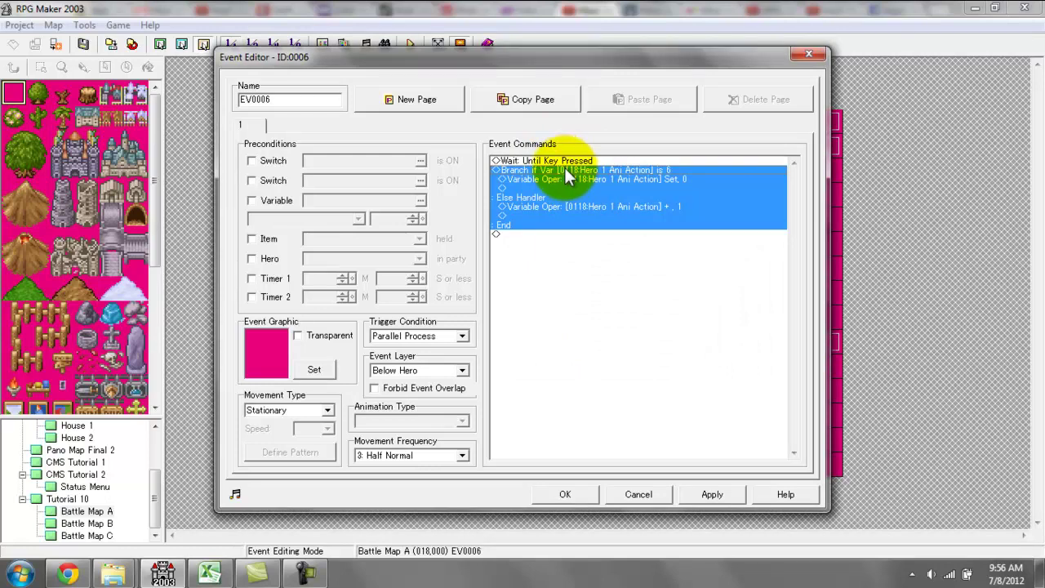
double_click(673, 177)
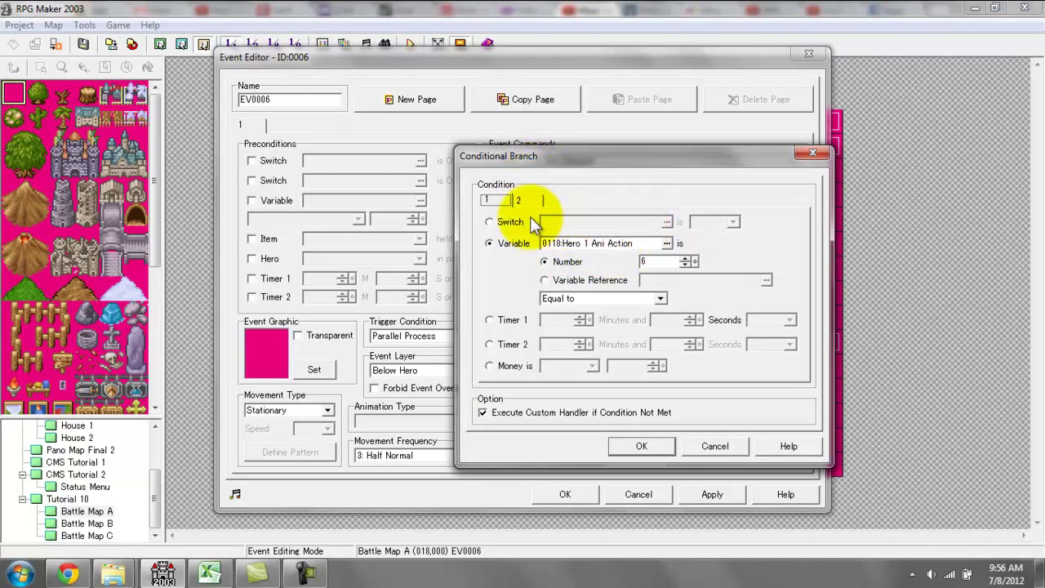
left_click(593, 244)
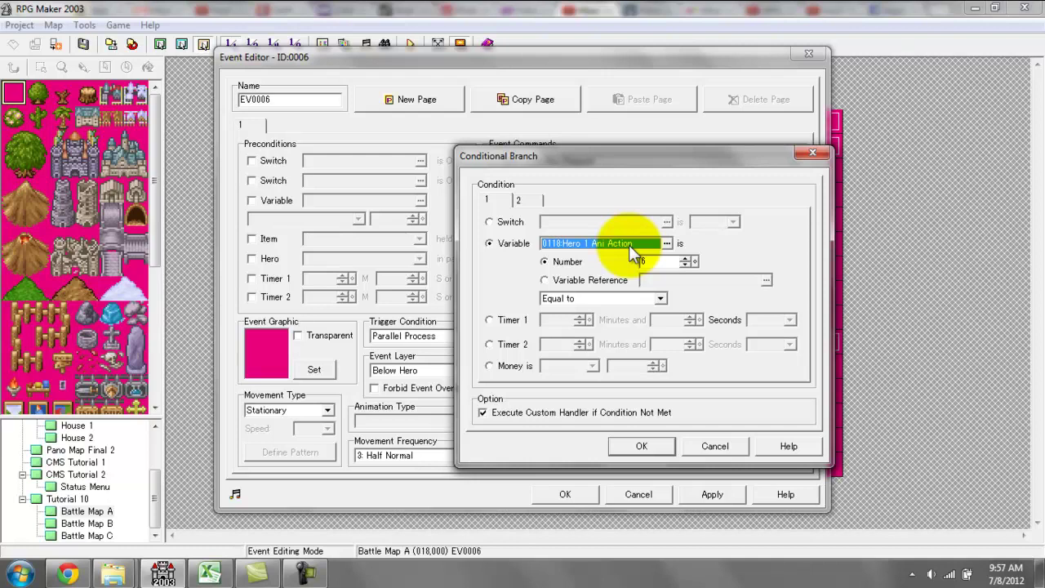
left_click(669, 260)
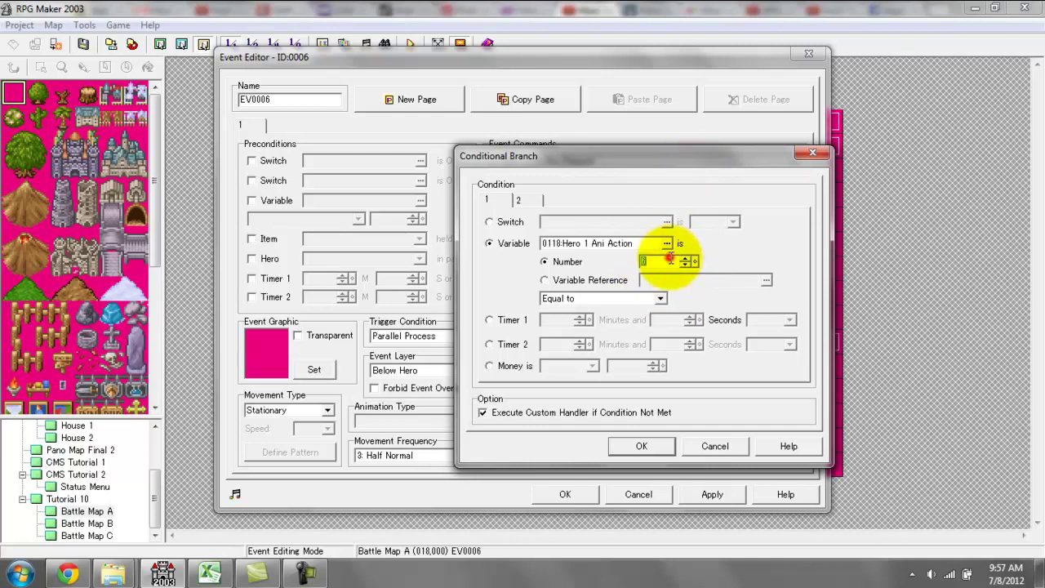
left_click(646, 446)
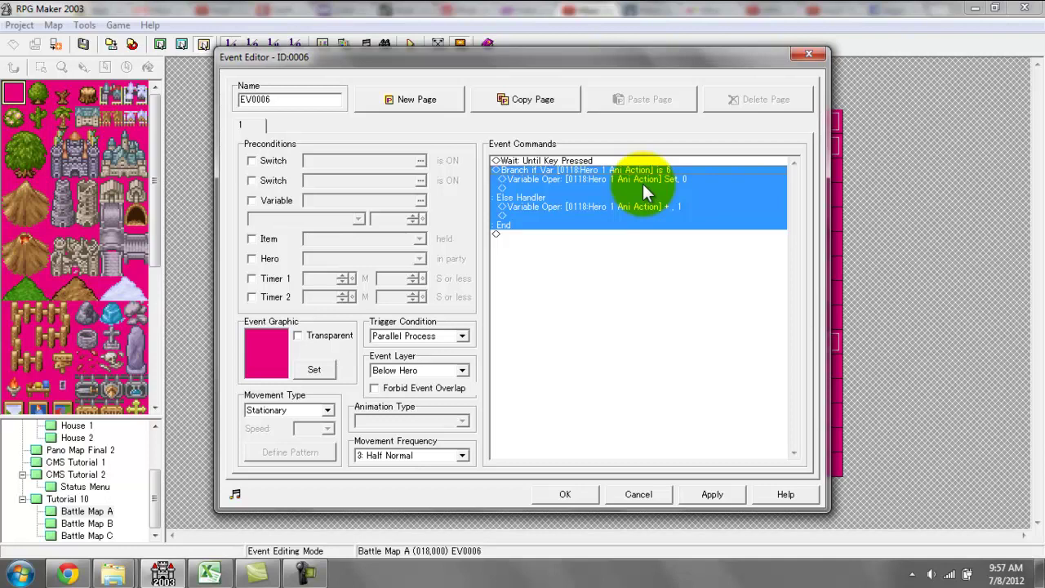
double_click(642, 188)
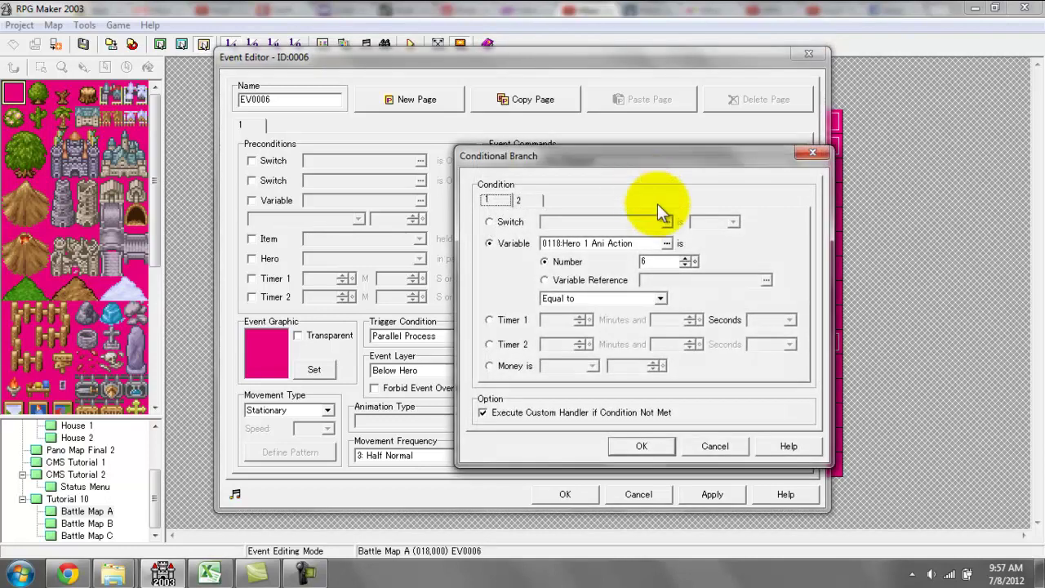
left_click(681, 260)
left_click(812, 152)
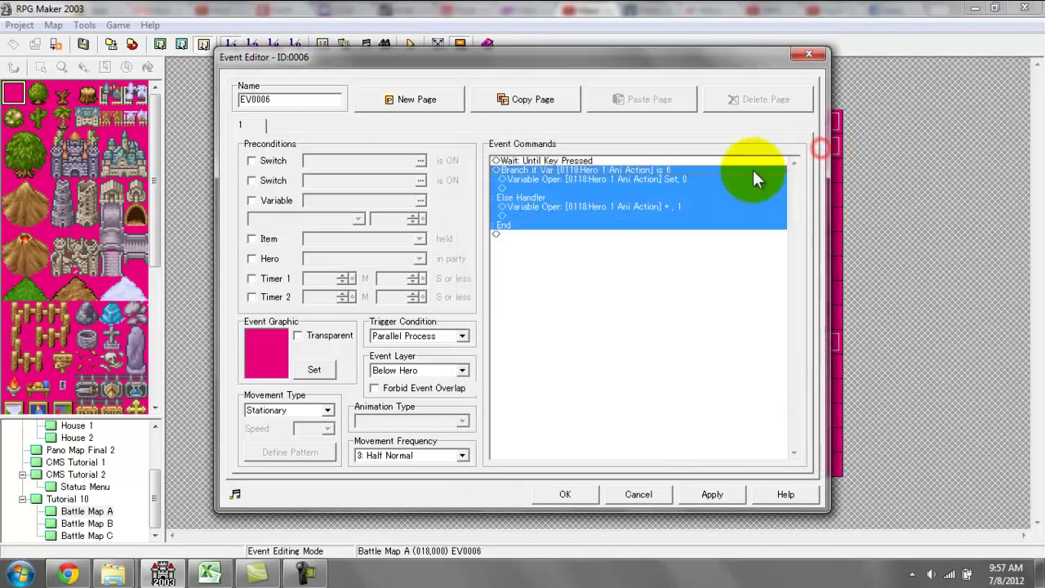
- Trace EV0006's command flow through the wait, the branch and its two Hero 1 Ani Action operations, and close the event
left_click(735, 181)
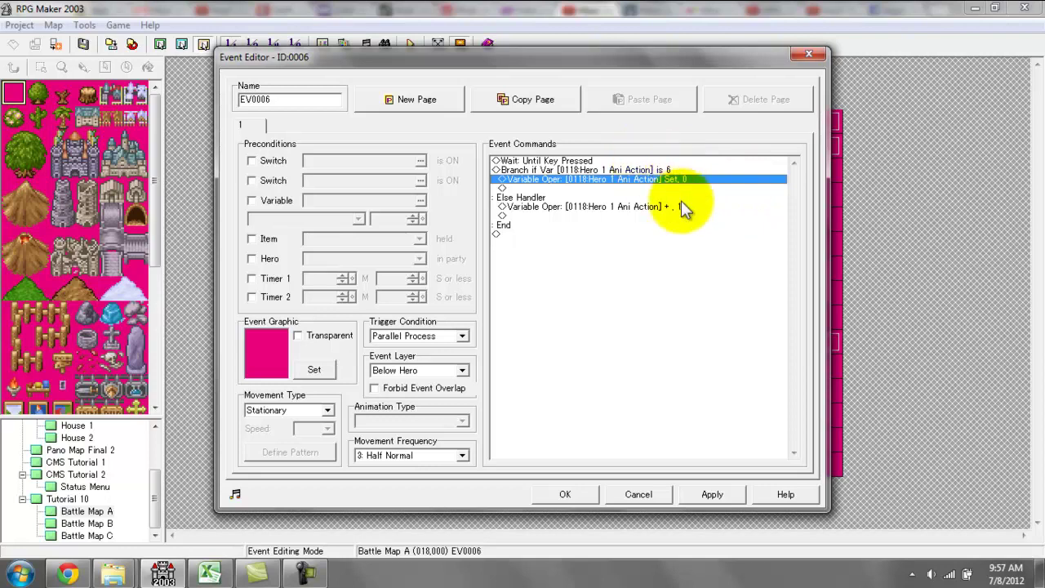
left_click(667, 170)
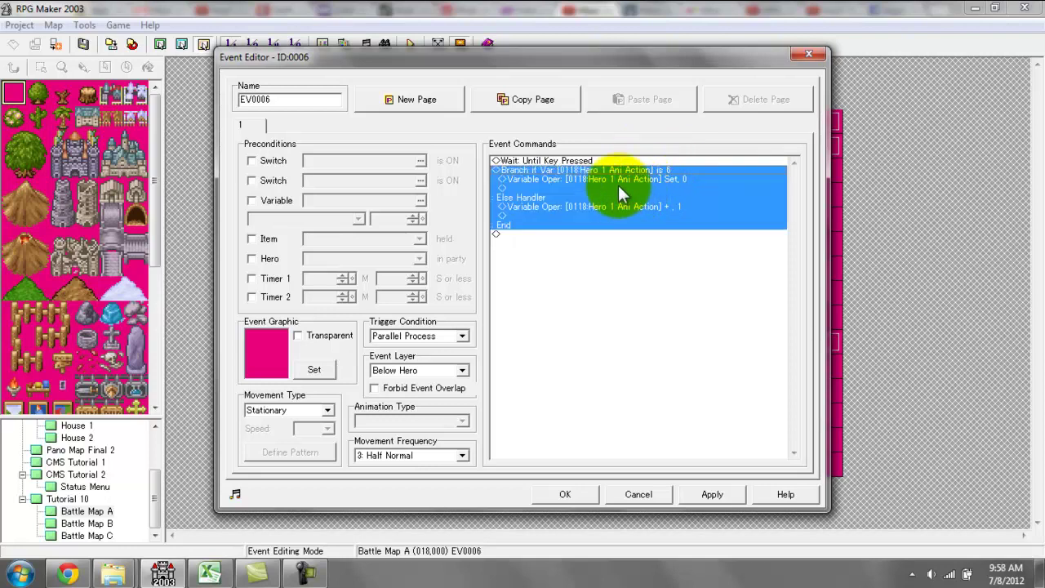
left_click(594, 161)
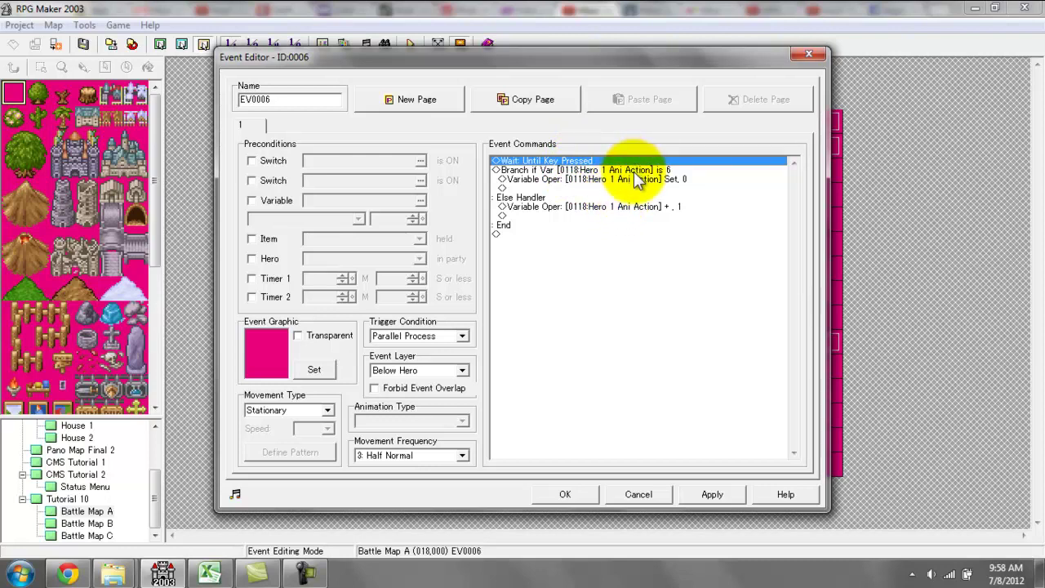
left_click(631, 209)
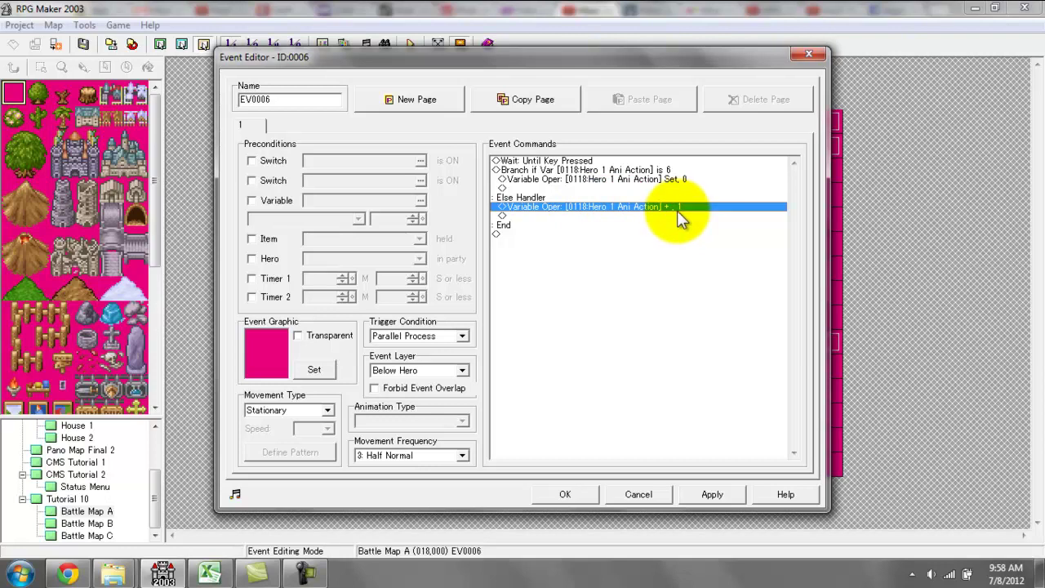
left_click(678, 170)
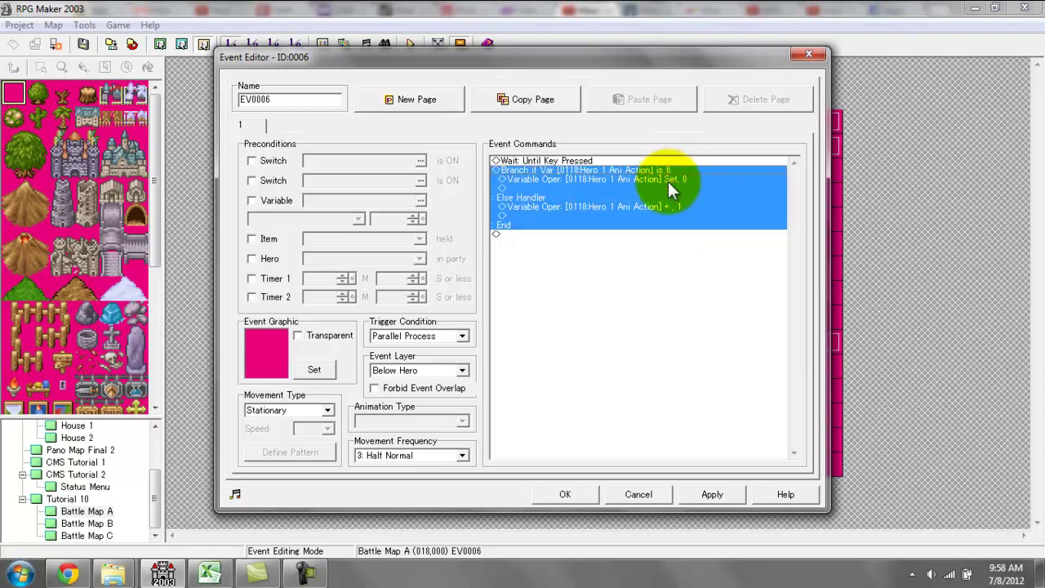
left_click(668, 181)
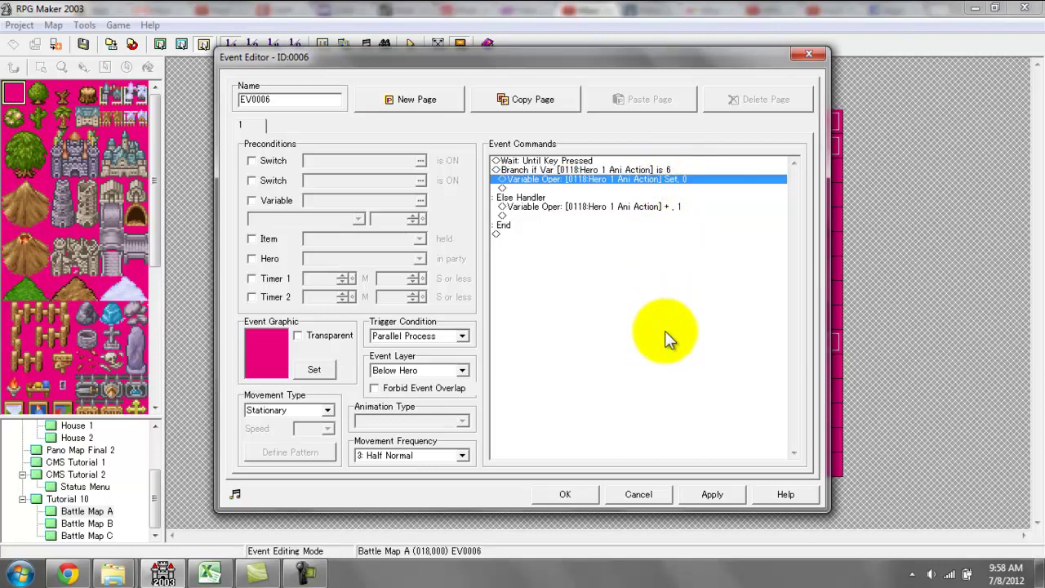
left_click(562, 495)
- Open event EV0003 and check the Enemy 1 Ani Action condition in its Conditional Branch without changing it
double_click(829, 123)
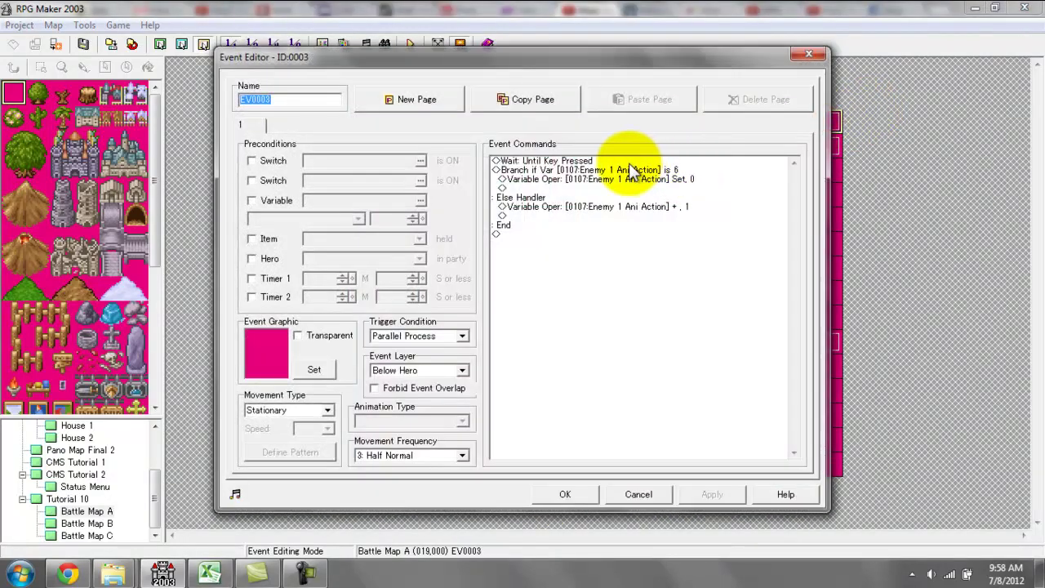
left_click(630, 163)
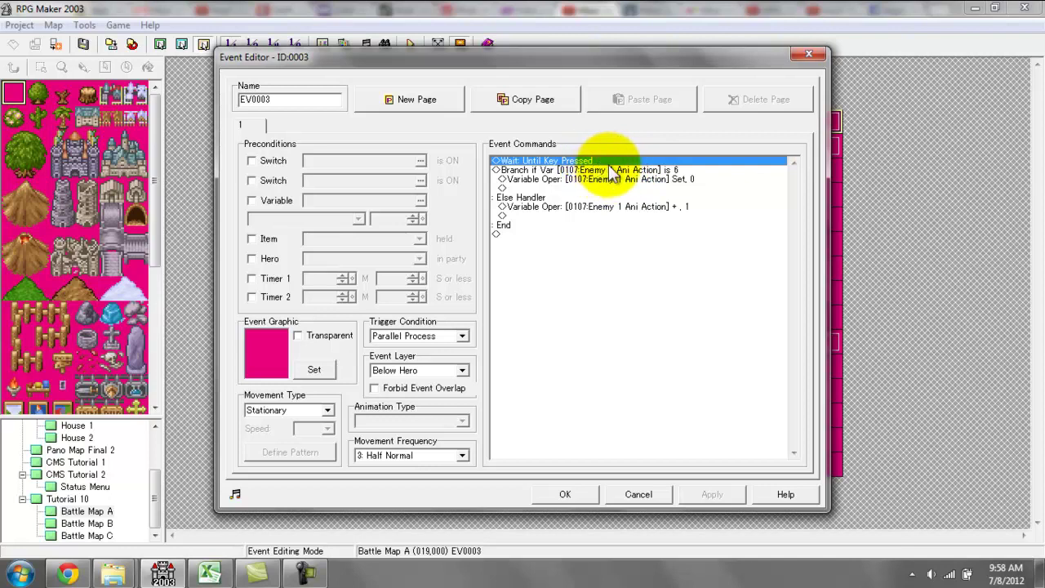
left_click(612, 170)
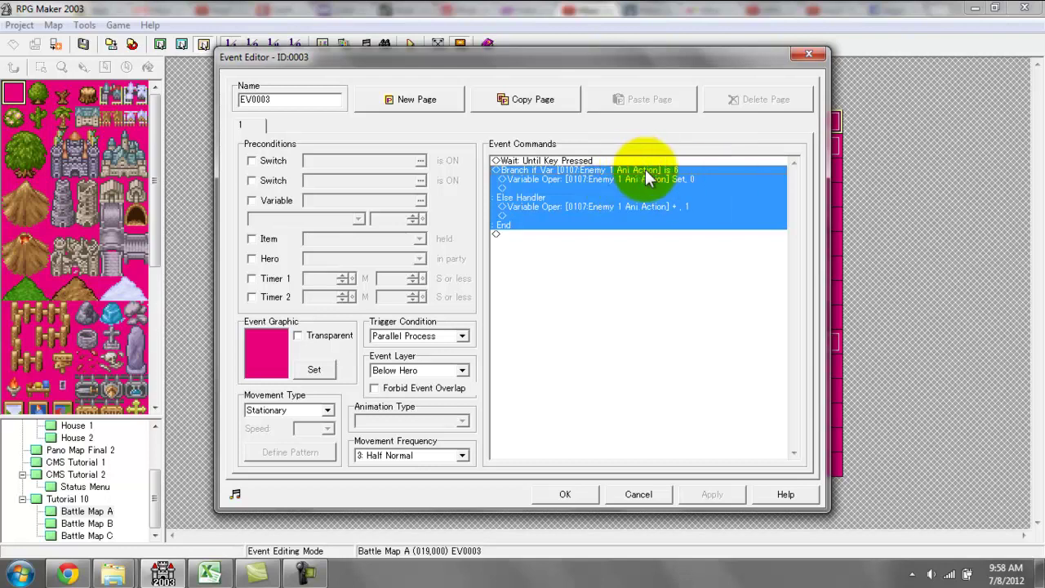
double_click(711, 167)
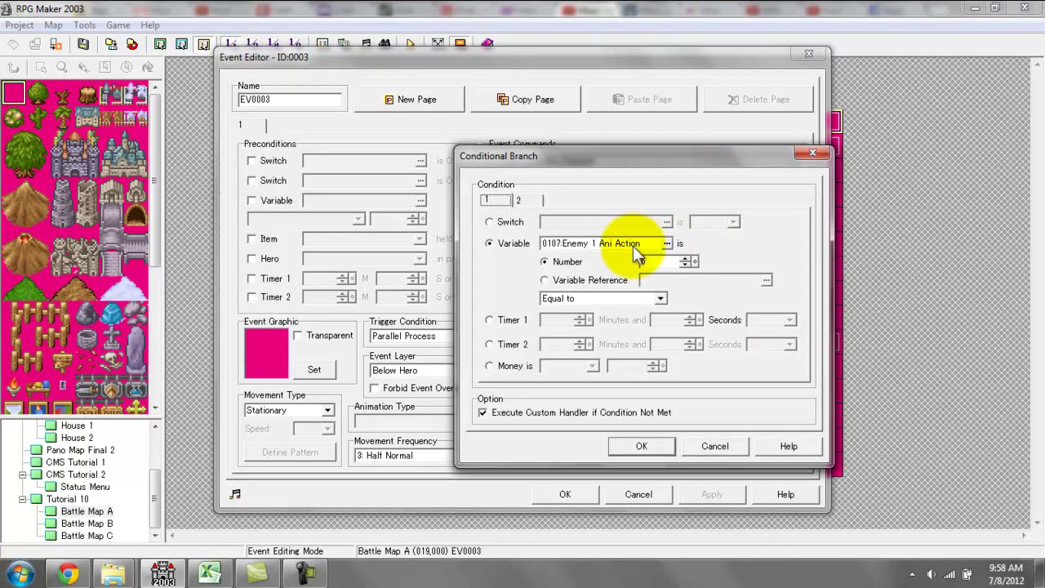
double_click(676, 263)
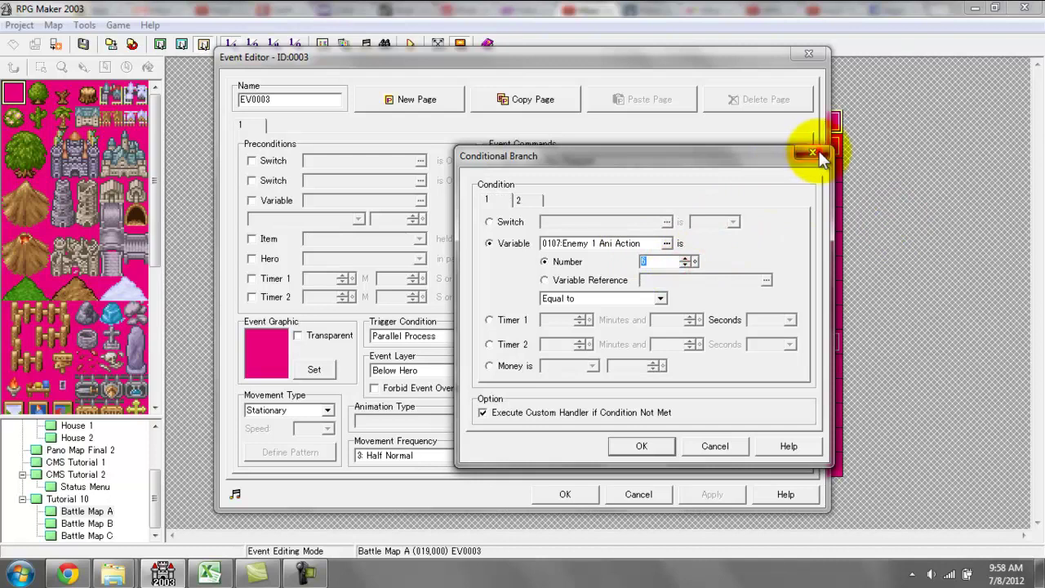
left_click(813, 152)
- Look over the variable operations in both handlers of EV0003's branch and close the event
left_click(705, 181)
left_click(696, 215)
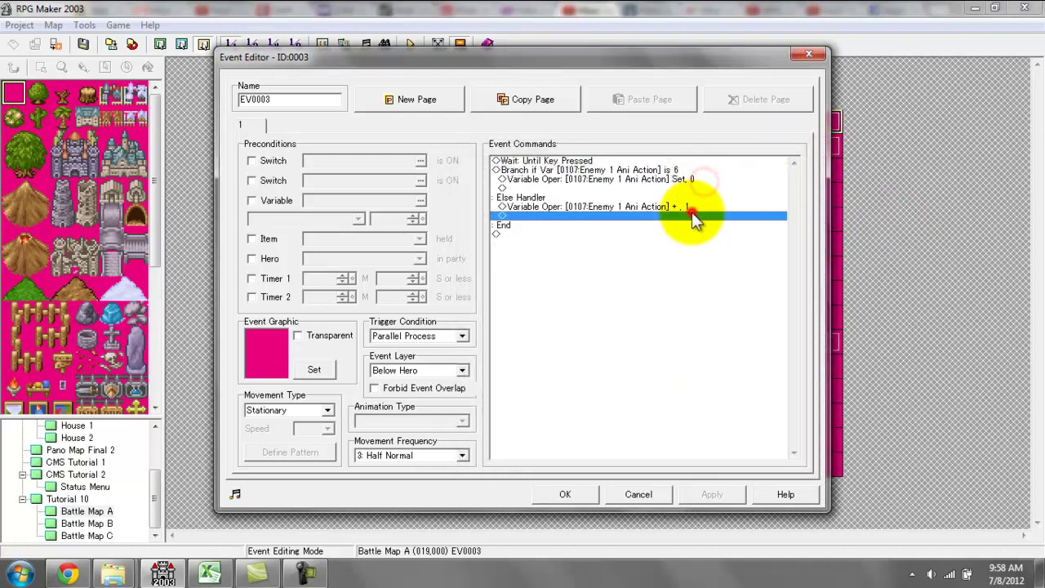
left_click(696, 199)
left_click(696, 206)
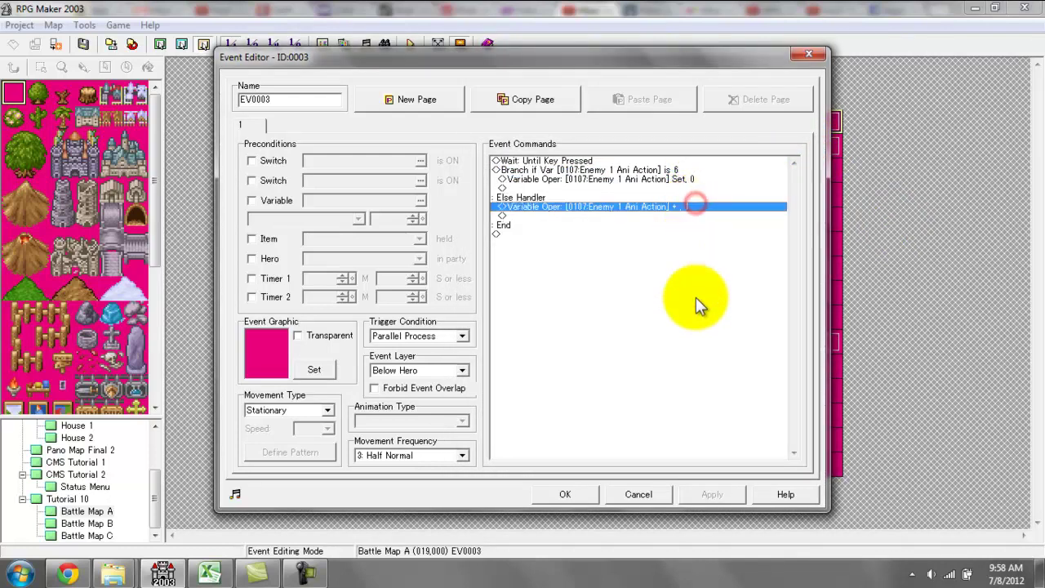
left_click(596, 495)
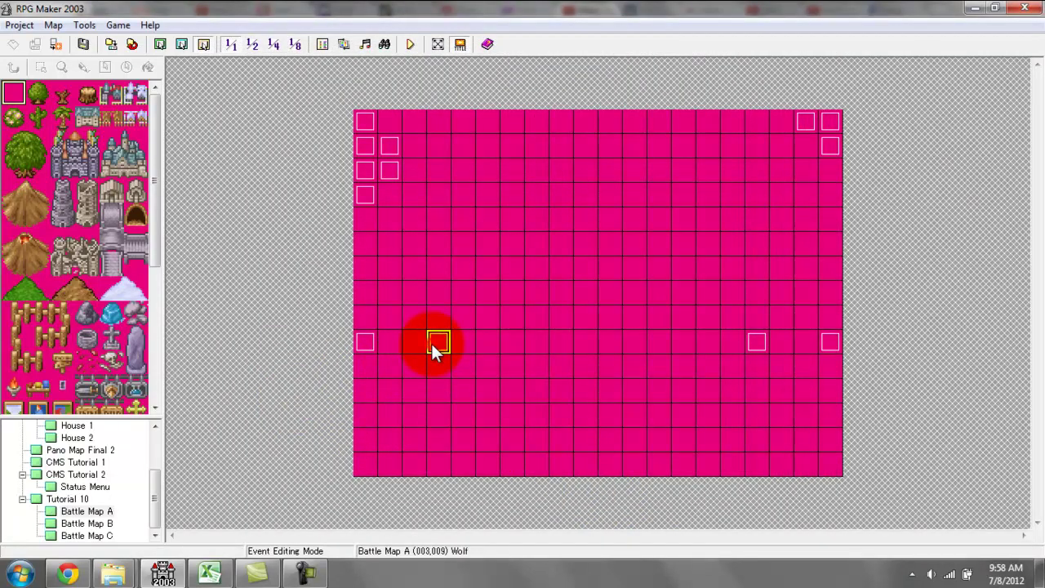
- Open the Wolf event and move its editor window aside to compare the event's name with its tile on the map
double_click(438, 343)
left_click(268, 100)
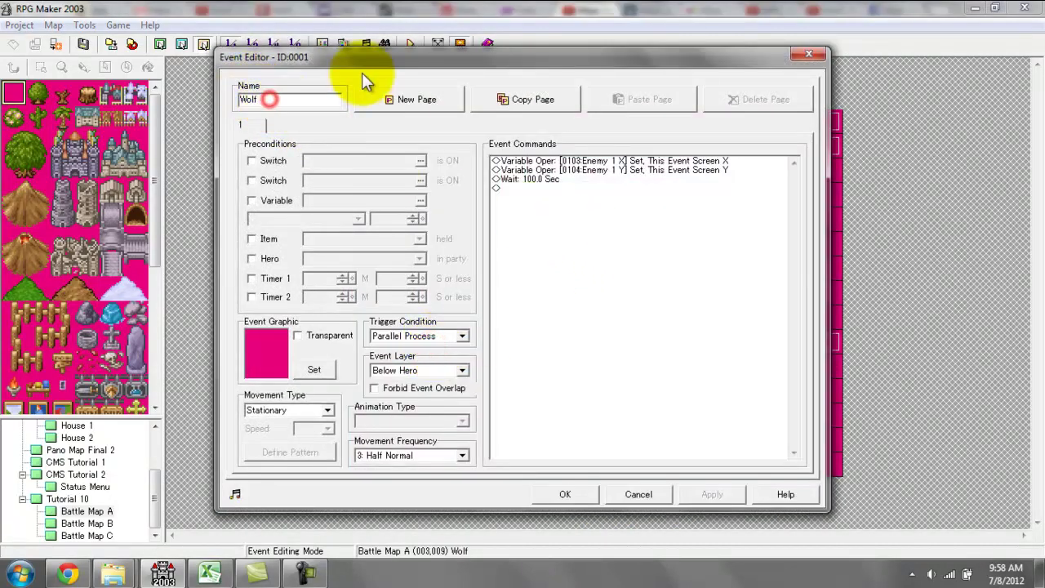
left_click_drag(416, 58, 844, 63)
left_click(436, 354)
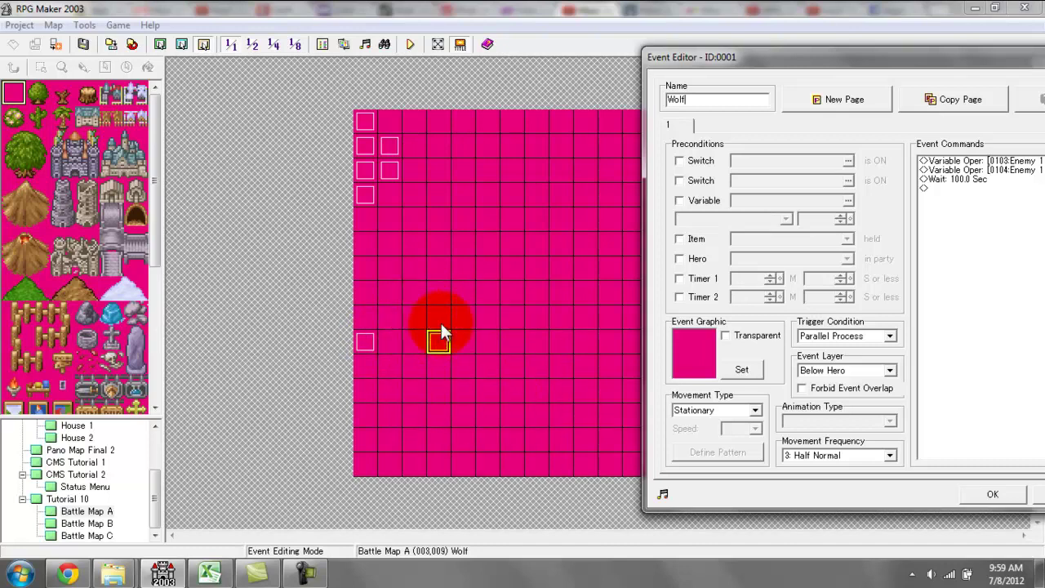
left_click(731, 99)
left_click_drag(829, 57, 572, 57)
- Open the Wolf event's Enemy 1 X operation and view Enemy 1 X and Enemy 1 Y in variable range 0101-0120, keeping the assigned variable
left_click(717, 161)
double_click(796, 171)
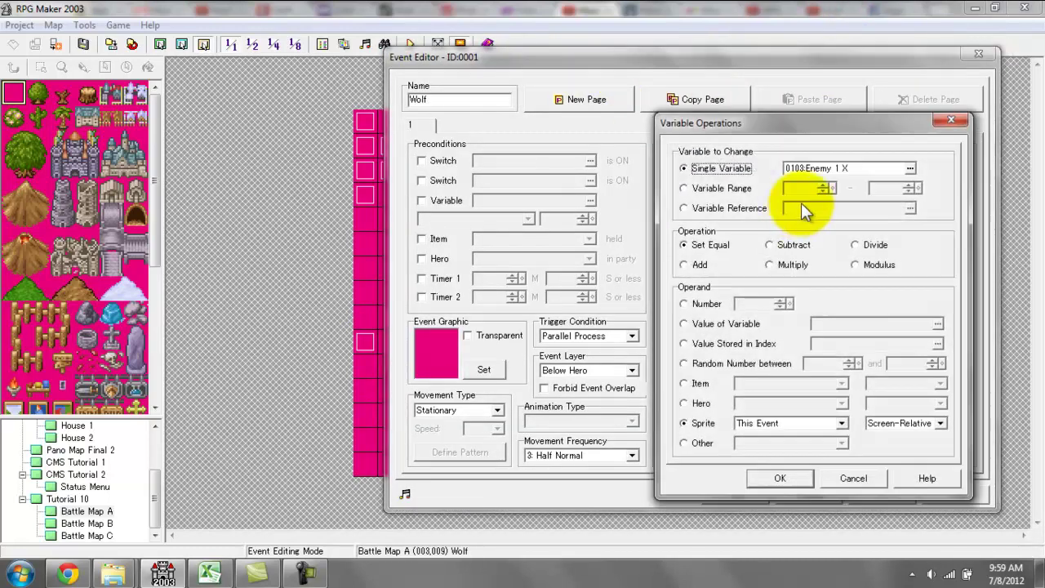
left_click(823, 169)
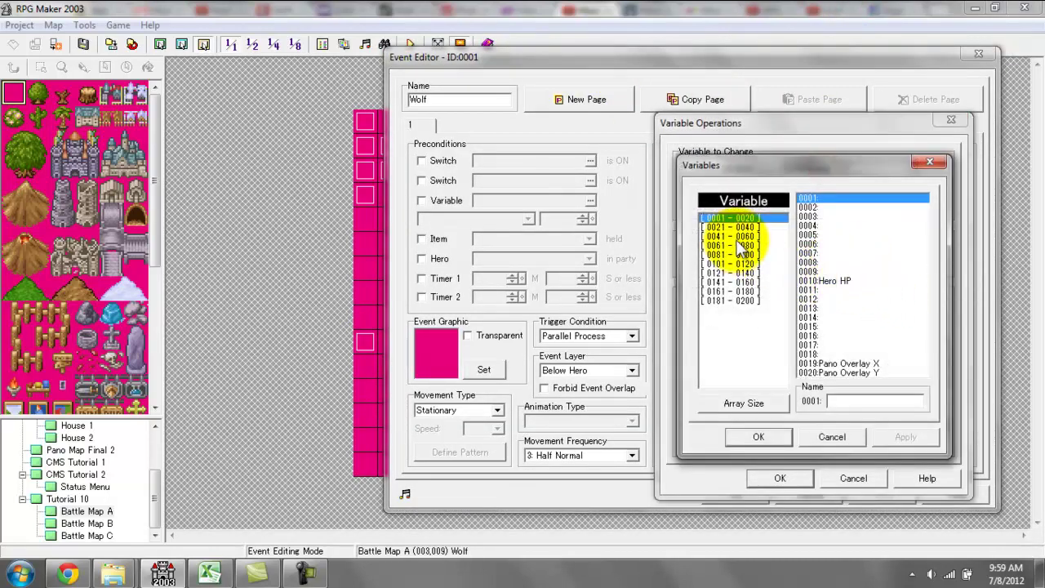
left_click_drag(735, 164, 738, 190)
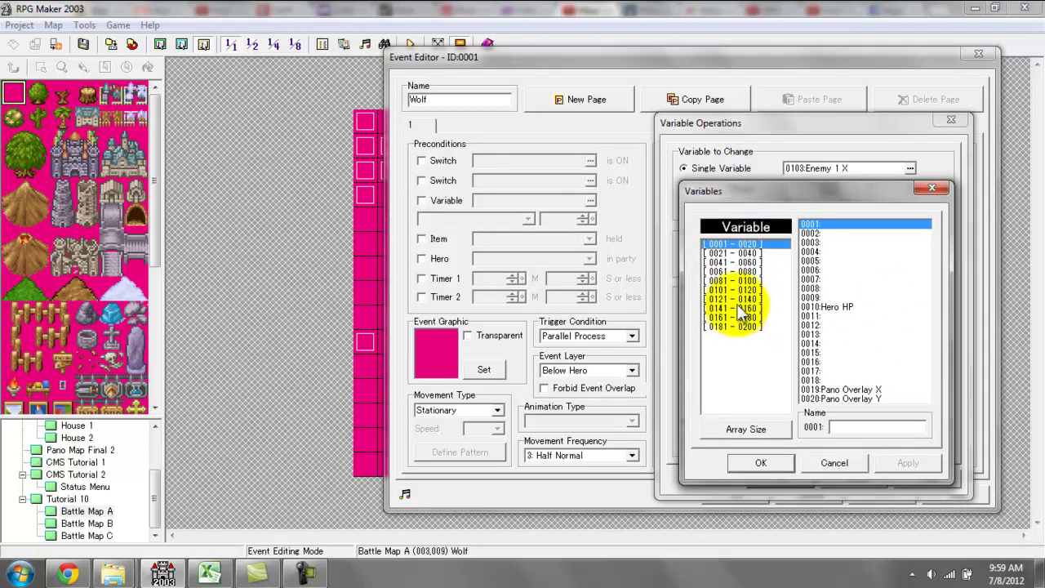
left_click(739, 290)
left_click(875, 243)
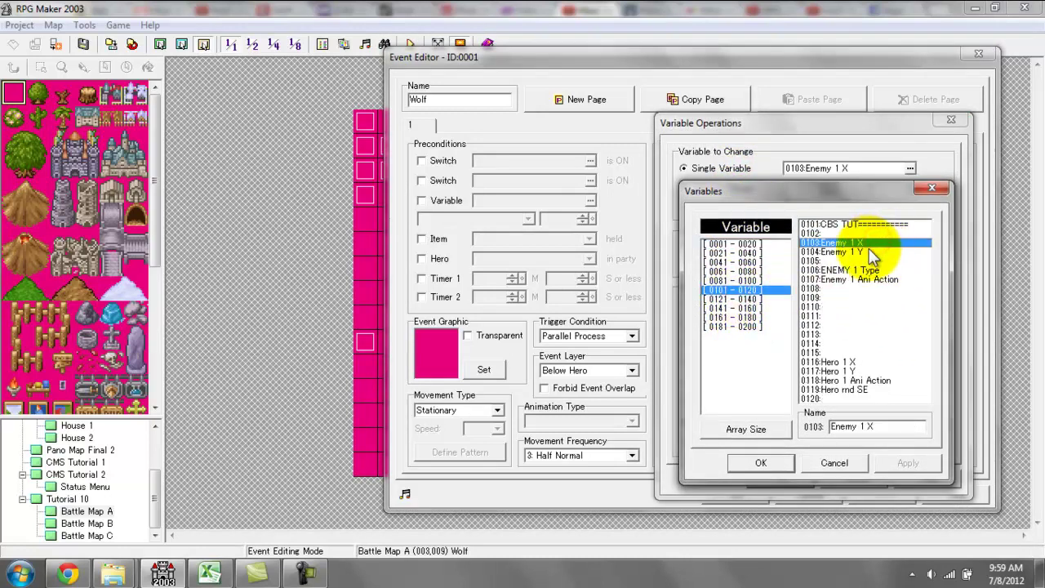
left_click(854, 252)
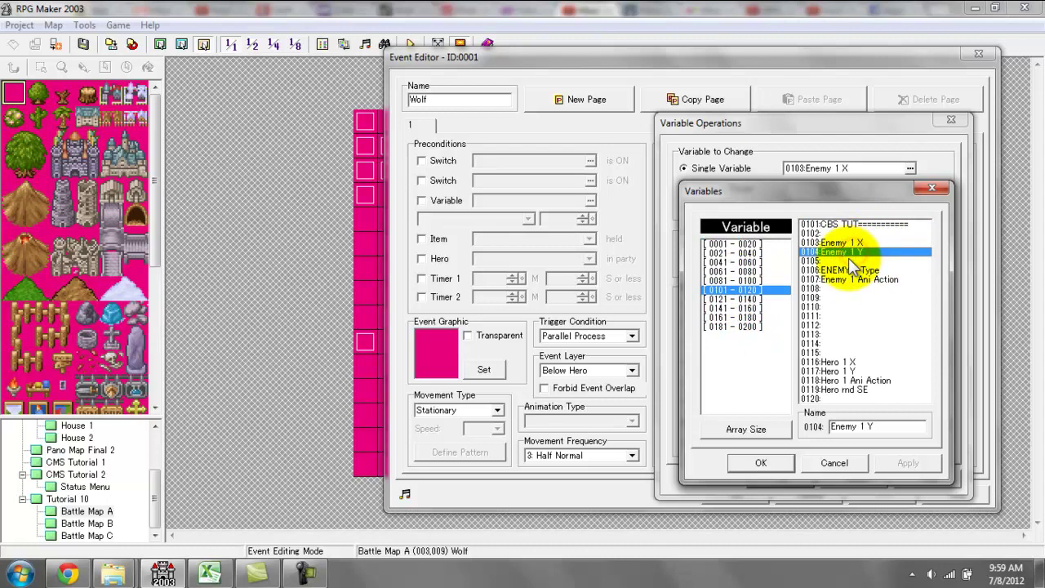
left_click(932, 188)
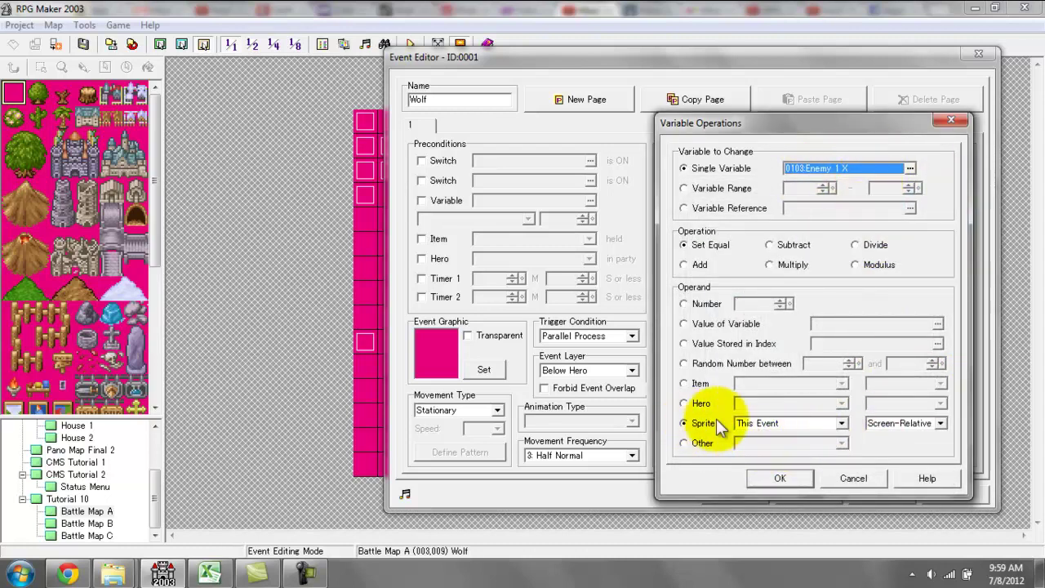
- Check the screen-relative sprite settings of the Wolf event's Enemy 1 X and Y operations, keep them, and close the event
left_click(902, 423)
left_click(906, 474)
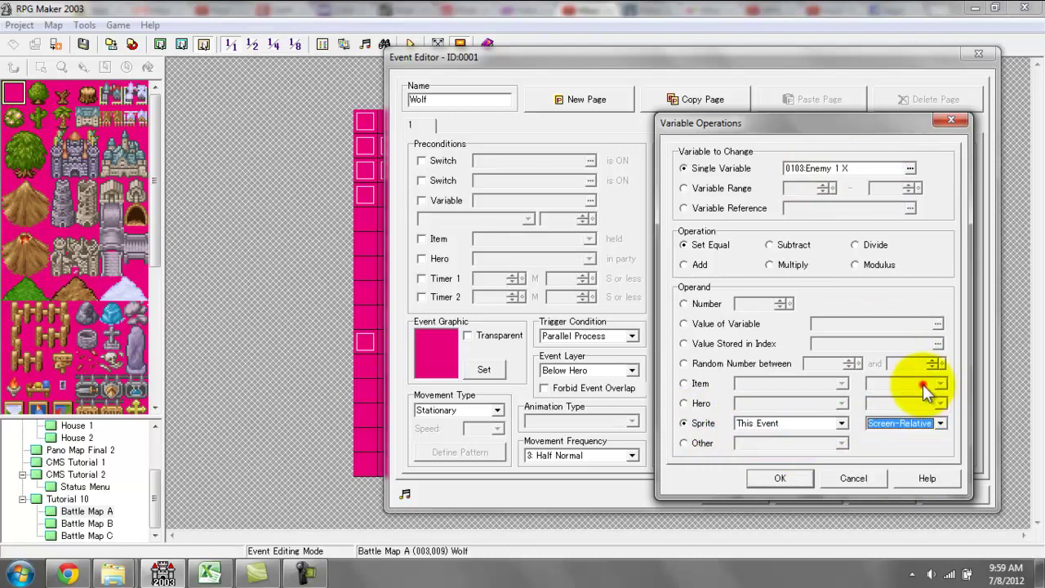
left_click(846, 482)
double_click(805, 169)
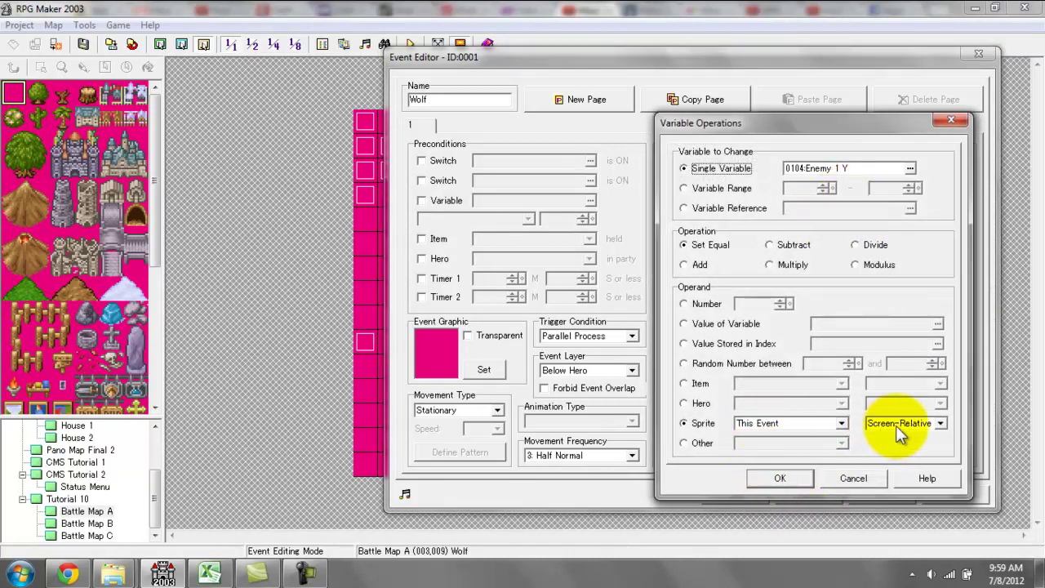
left_click(939, 423)
left_click(939, 401)
left_click(854, 479)
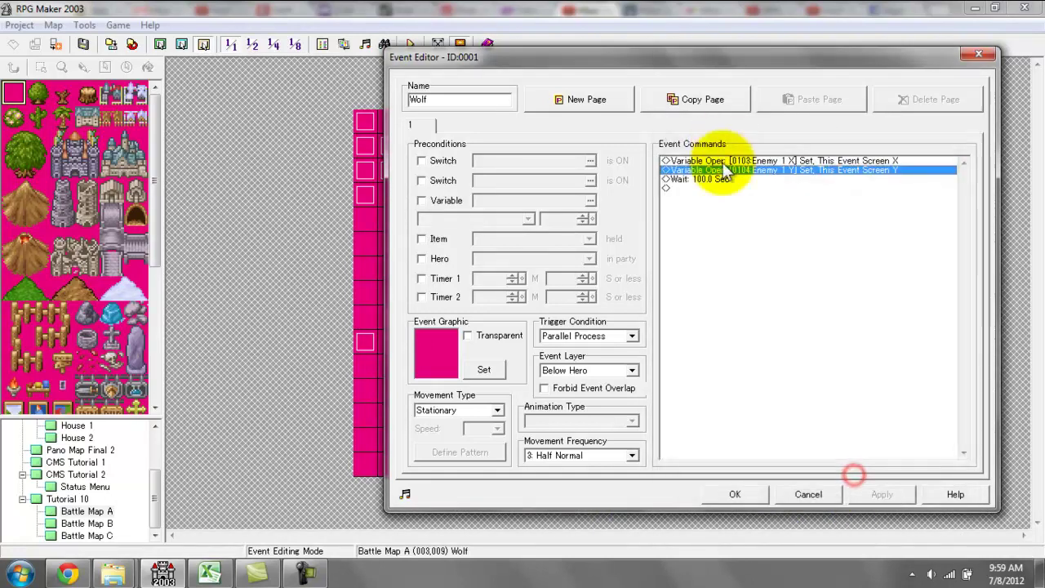
left_click(724, 179)
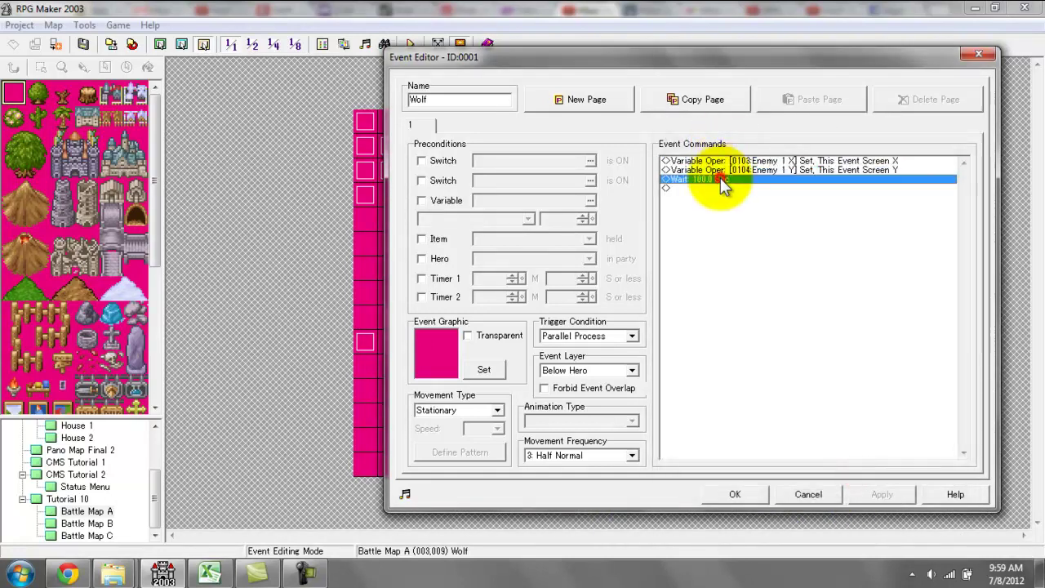
left_click(735, 495)
- Open the Hero 1 Display event and move its editor window aside to compare its commands with its tile on the map
double_click(765, 340)
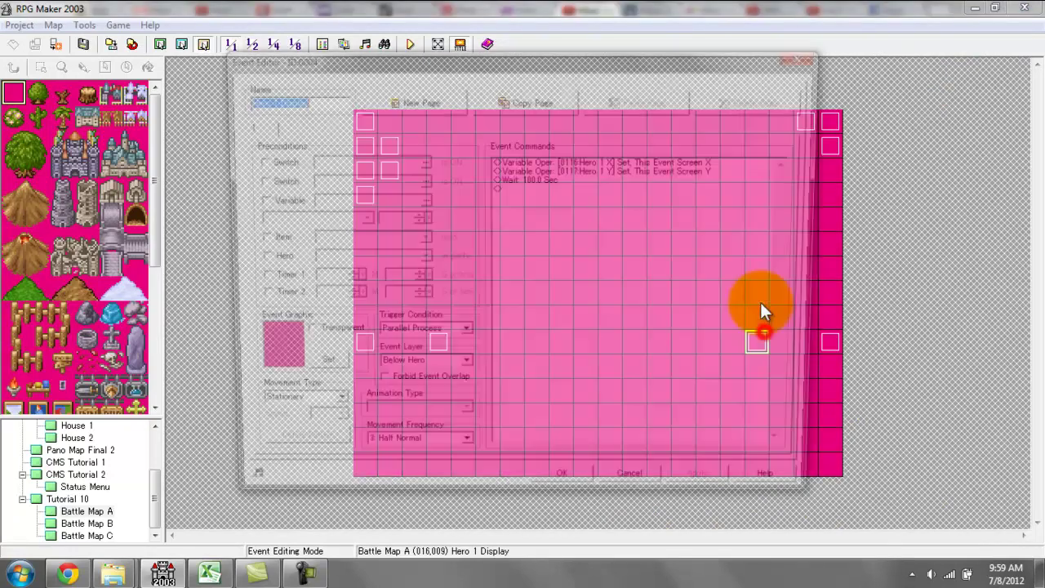
left_click(693, 161)
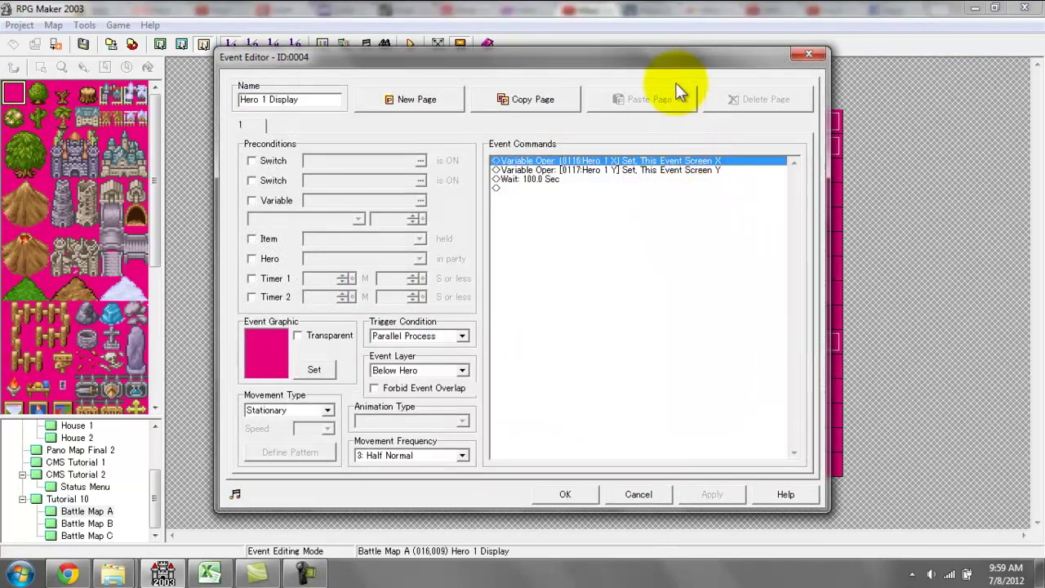
left_click_drag(674, 62, 491, 74)
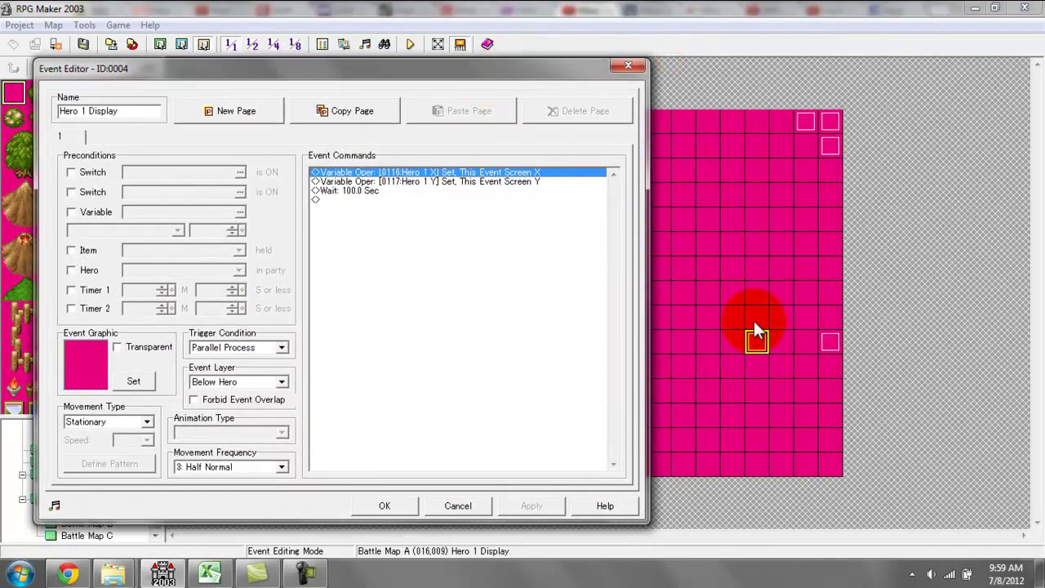
- Open the Hero 1 X operation and view Hero 1 X, Y and Ani Action in variable range 0101-0120, keeping the assigned variable
double_click(443, 175)
left_click(492, 181)
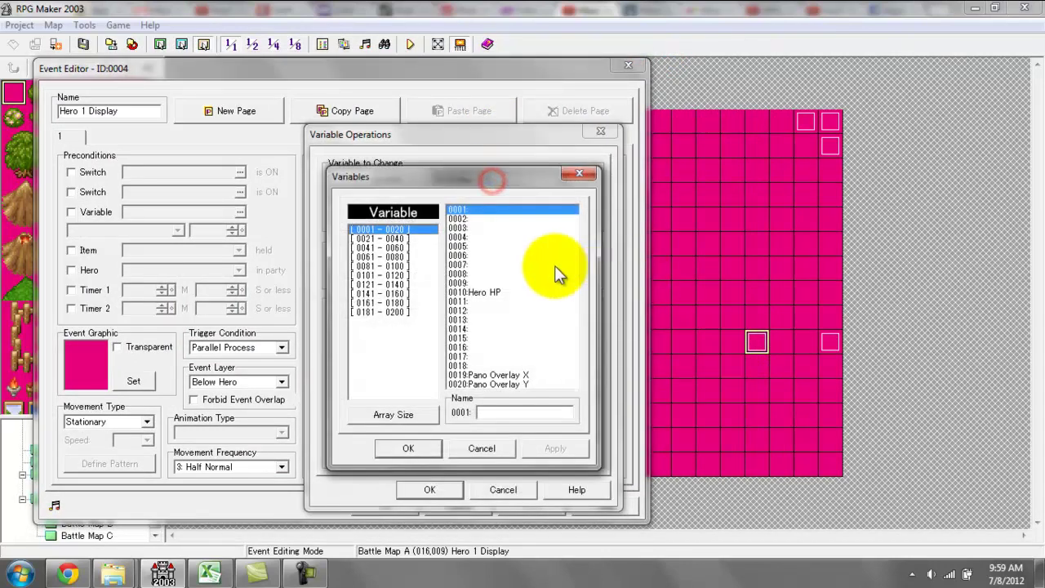
left_click(379, 276)
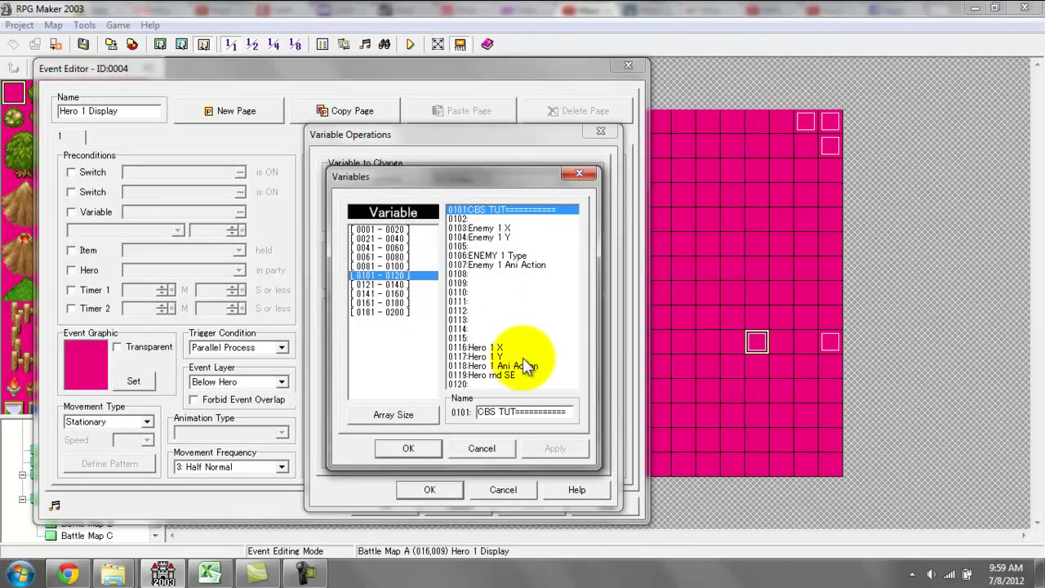
left_click(514, 348)
left_click(490, 366)
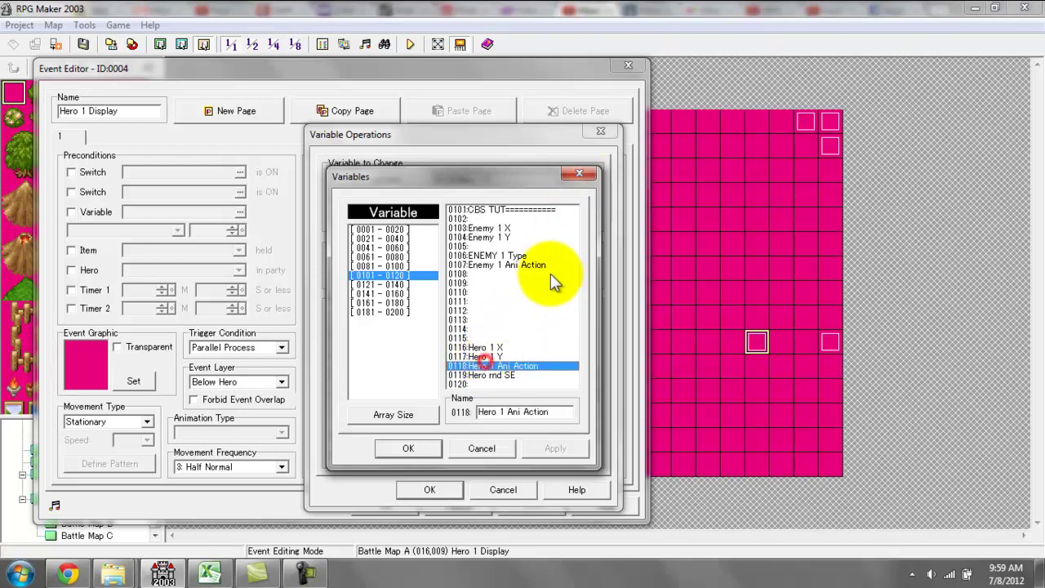
left_click(541, 357)
left_click(577, 176)
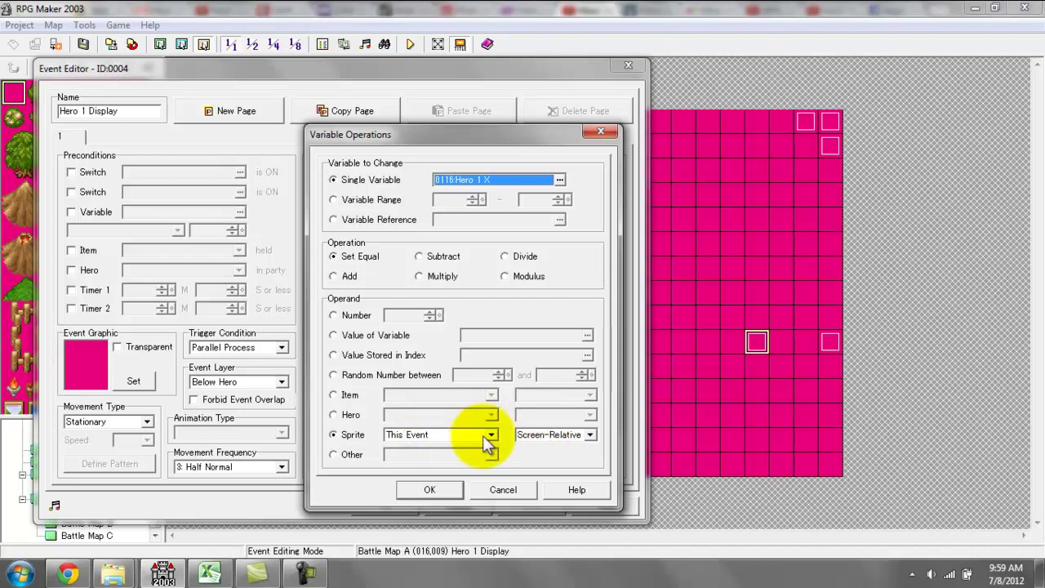
- Check the screen-relative sprite settings of the Hero 1 X and Y operations, keep them, and close the Hero 1 Display event
left_click(589, 435)
left_click(601, 387)
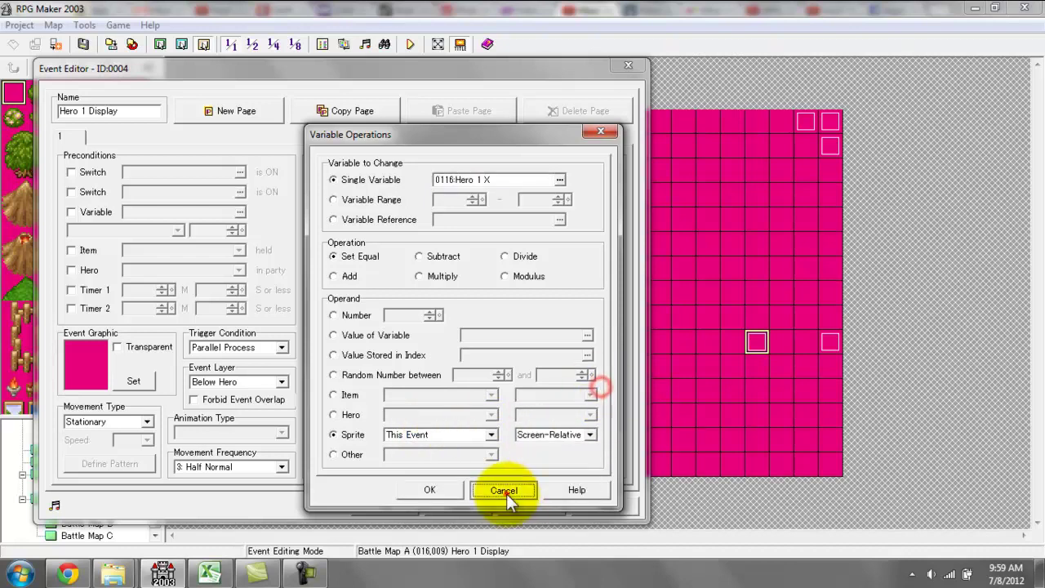
left_click(503, 490)
double_click(503, 181)
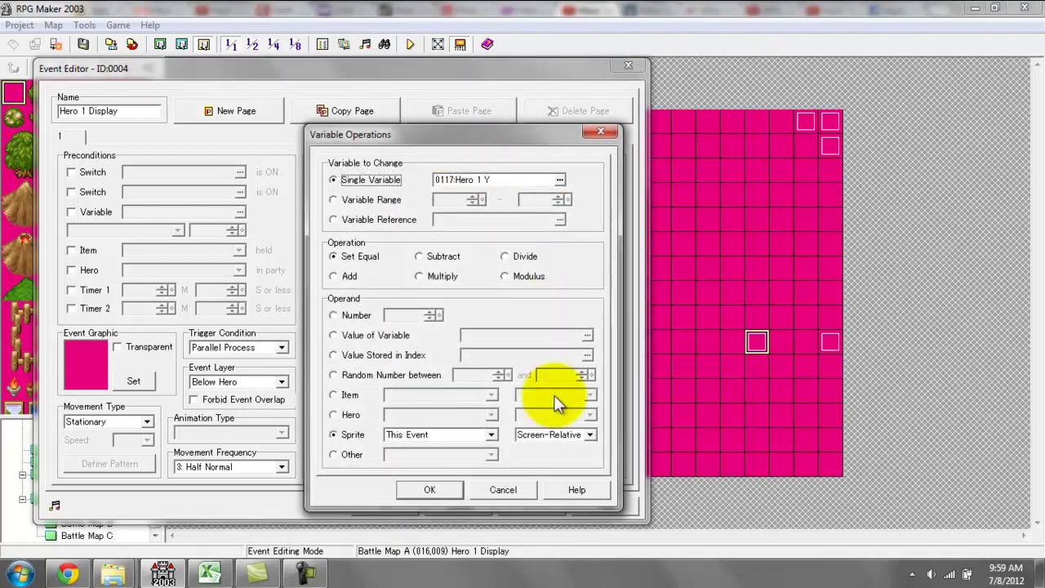
left_click(554, 437)
left_click(563, 407)
left_click(496, 488)
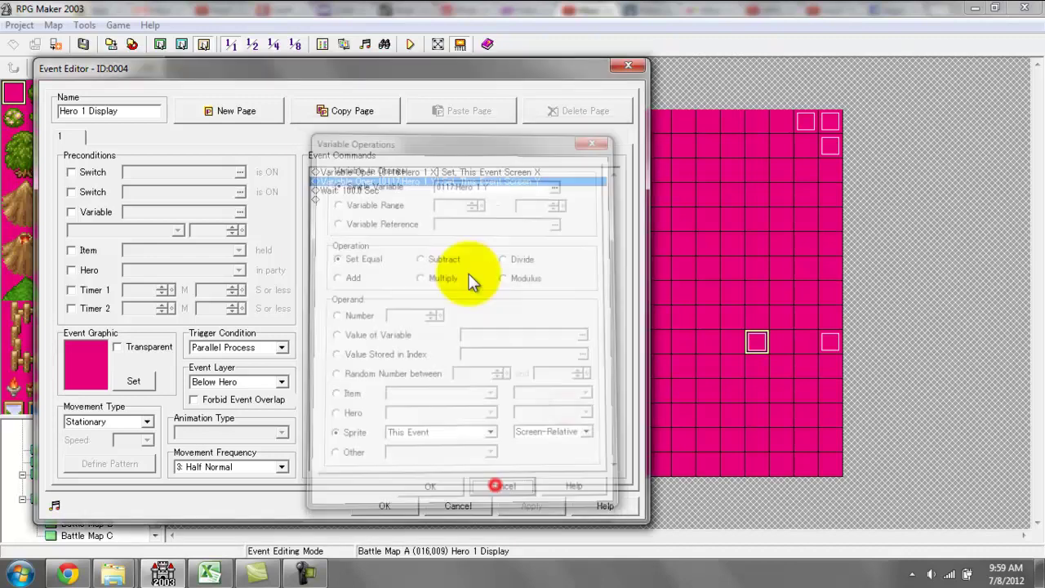
left_click(447, 192)
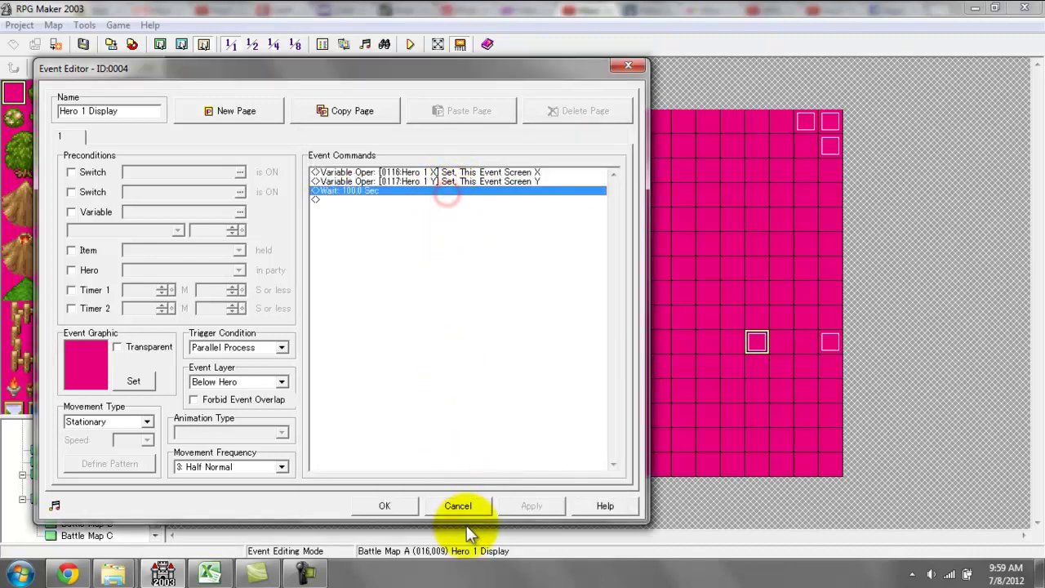
left_click(381, 506)
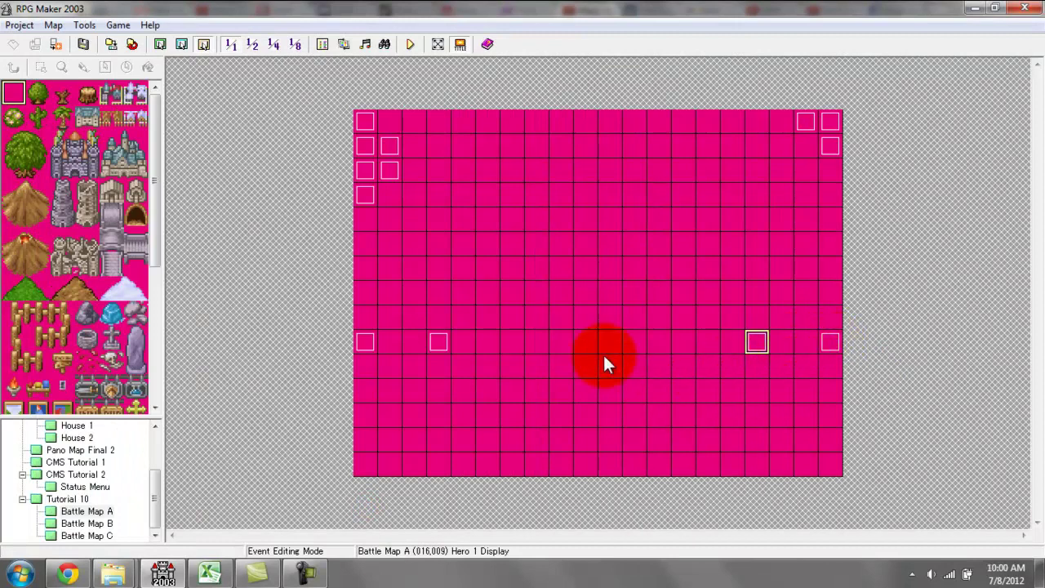
- Open the Enemy 1 GFX event and look through its Enemy 1 Ani Action branches for values 0 to 6
left_click(367, 345)
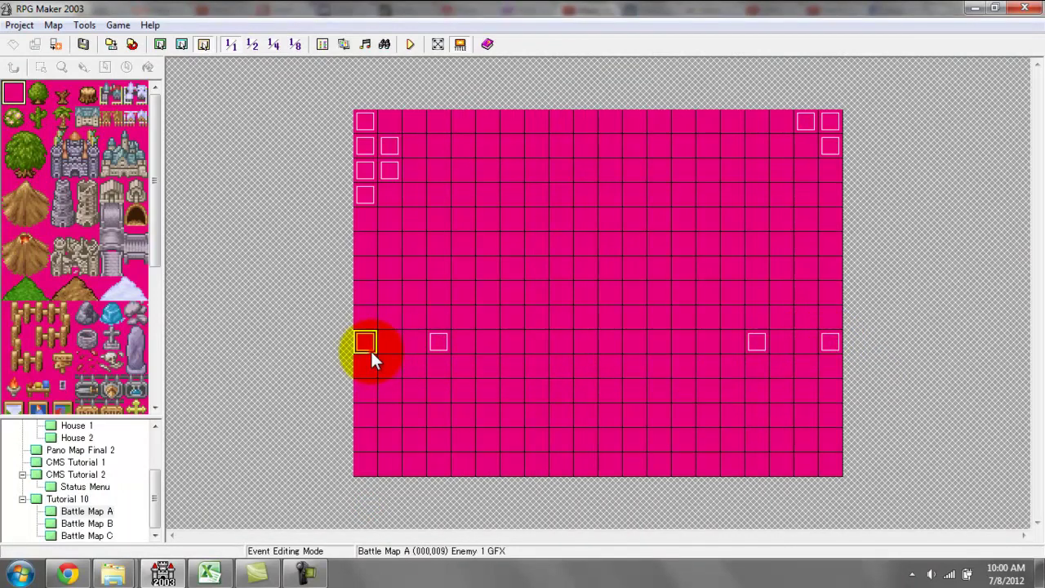
double_click(369, 341)
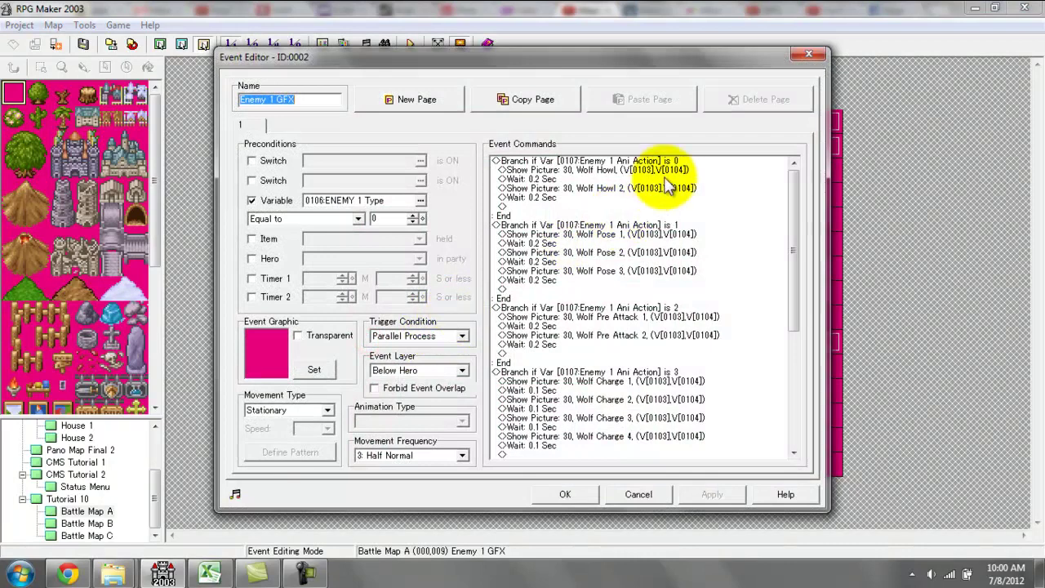
left_click(626, 161)
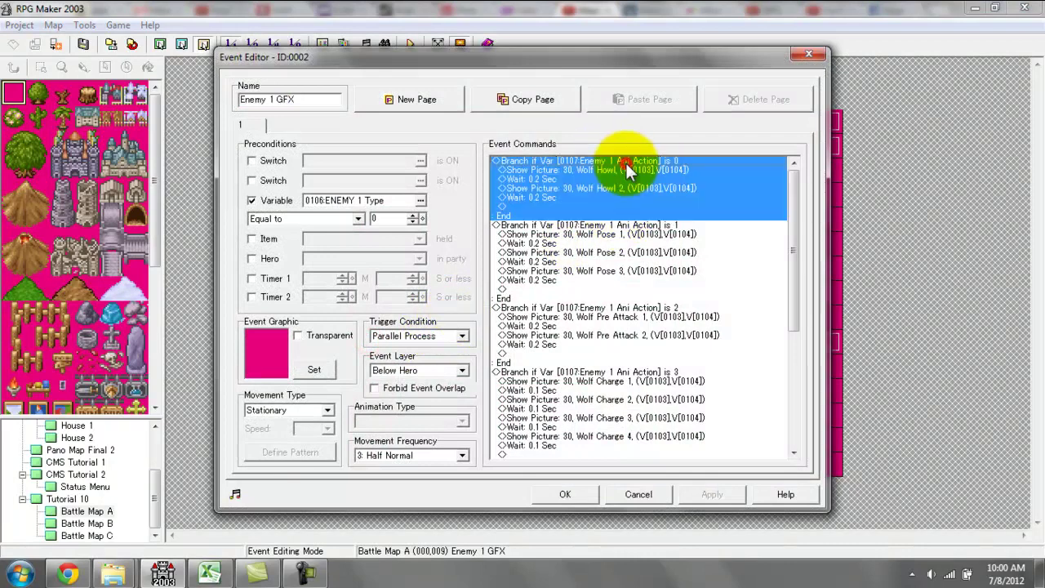
left_click(659, 228)
left_click(663, 308)
left_click(662, 372)
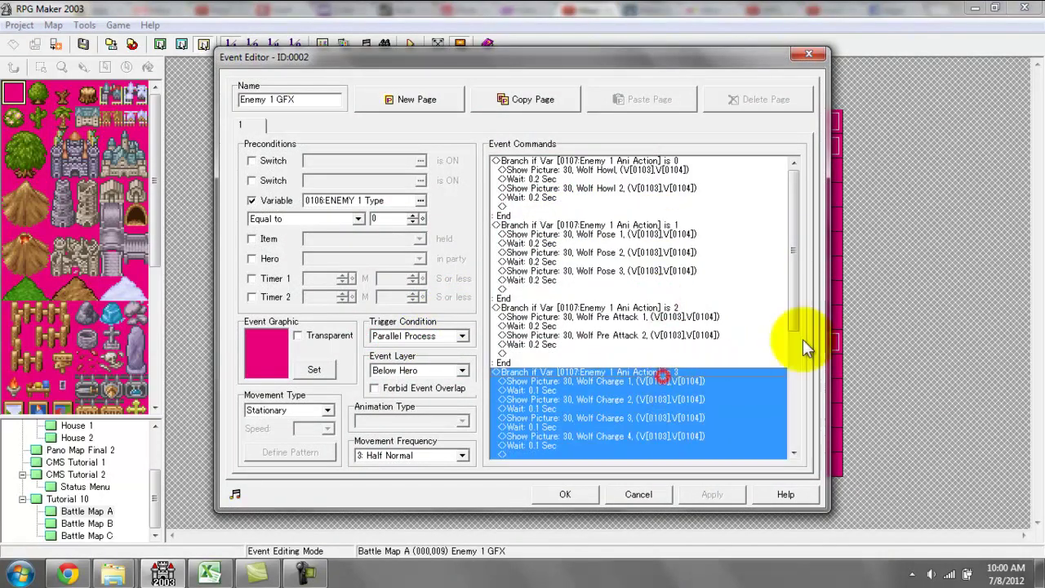
left_click_drag(794, 308, 785, 449)
left_click(707, 261)
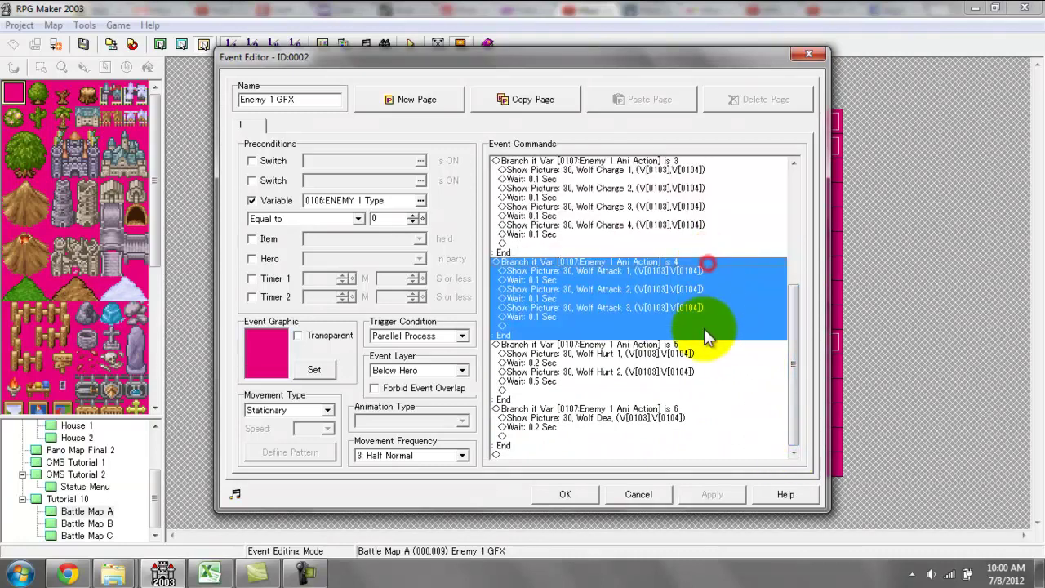
left_click(704, 343)
left_click(668, 417)
left_click_drag(793, 338, 693, 163)
- Preview the Wolf Howl and Wolf Howl 2 images alternately from branch 0's first Show Picture command, keeping the assigned image
left_click(688, 161)
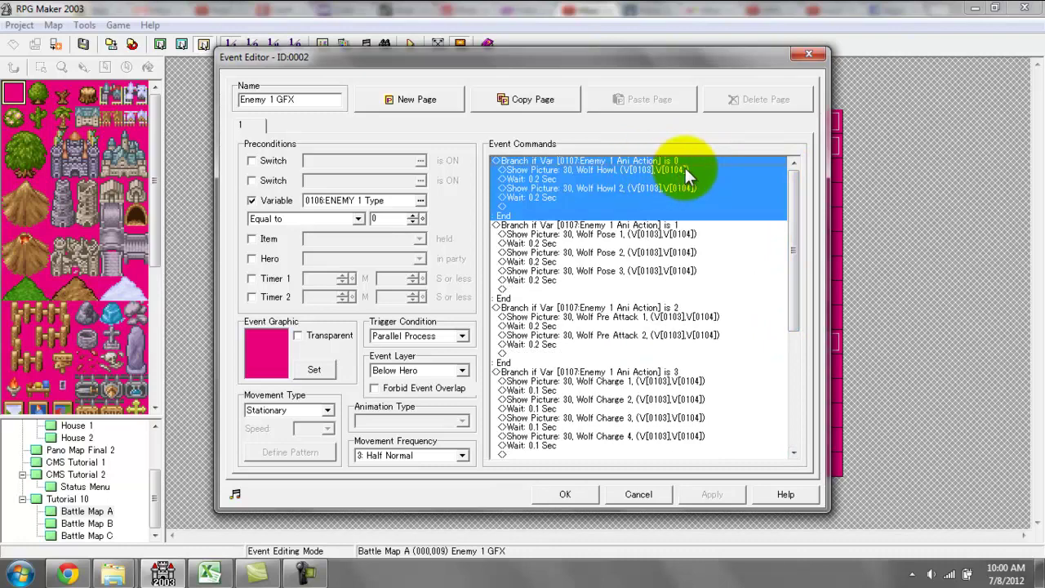
left_click(677, 170)
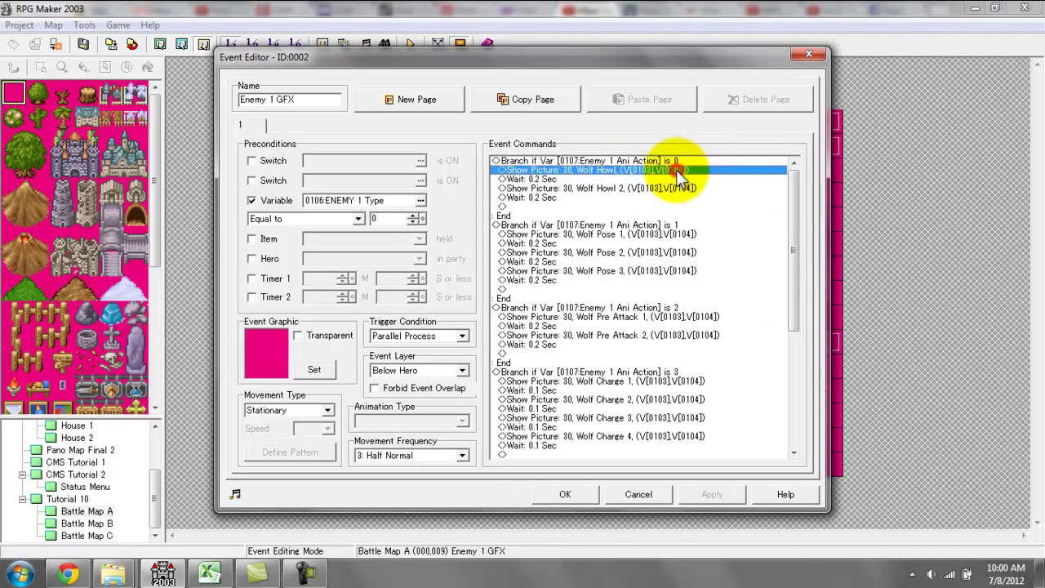
double_click(677, 170)
left_click(630, 184)
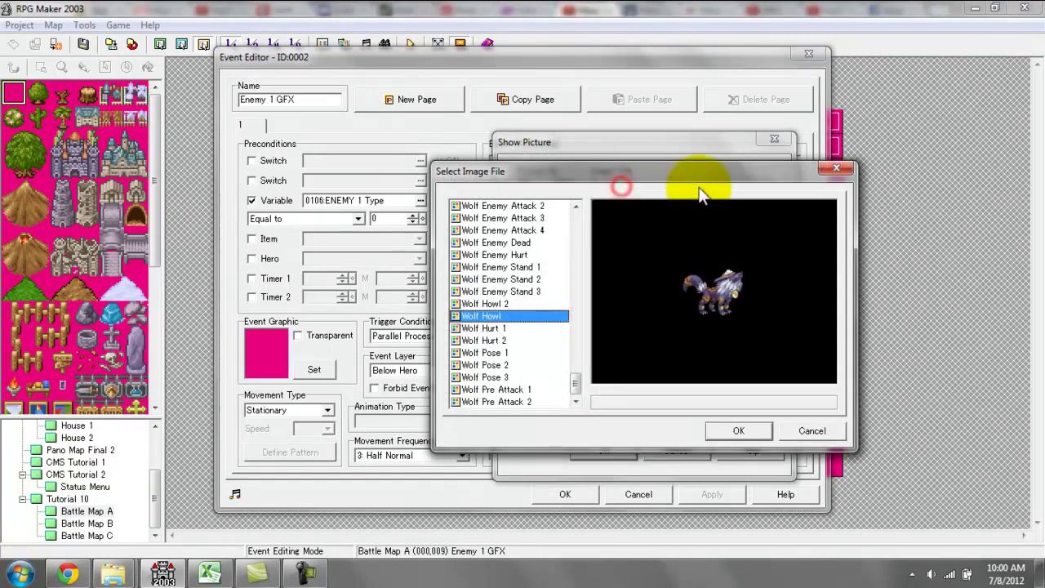
key("Down")
key("Up")
key("Up")
key("Down")
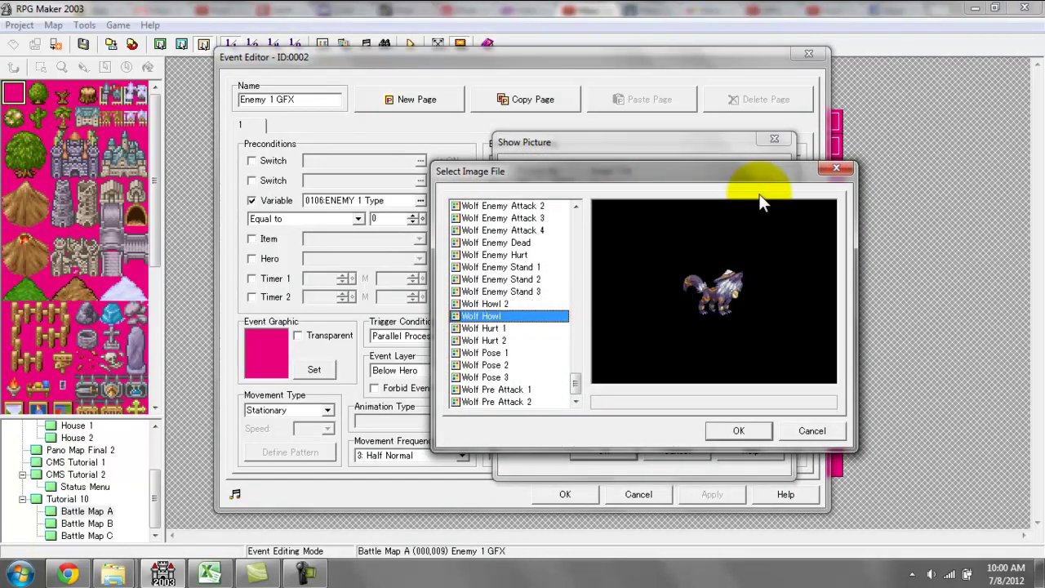
key("Up")
key("Down")
key("Up")
key("Down")
key("Up")
key("Down")
key("Up")
key("Down")
key("Up")
key("Down")
left_click(837, 168)
left_click(774, 141)
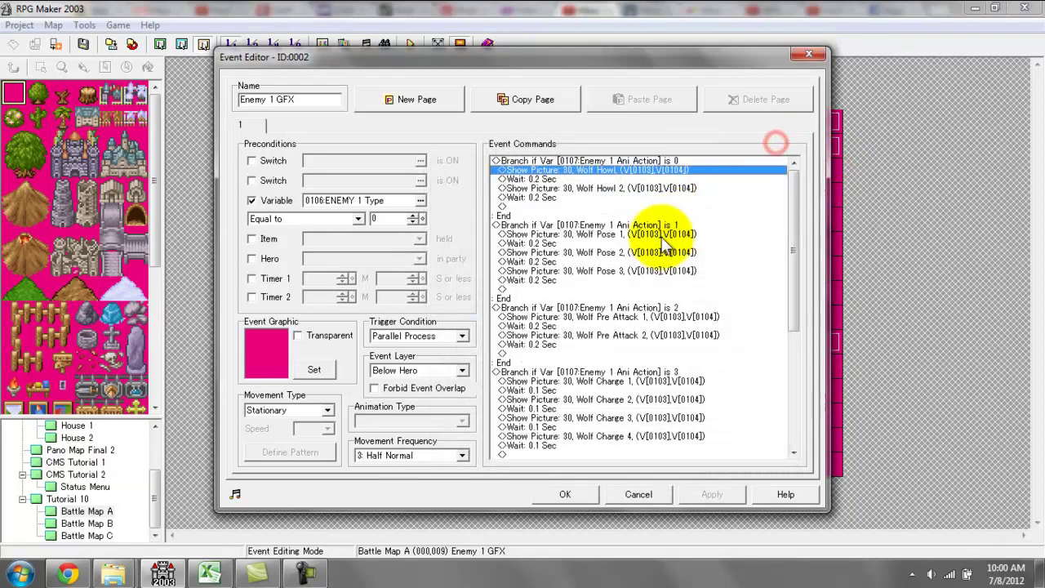
- View the condition settings of the Enemy 1 Ani Action branch for value 1 without changing them
left_click(656, 227)
double_click(655, 227)
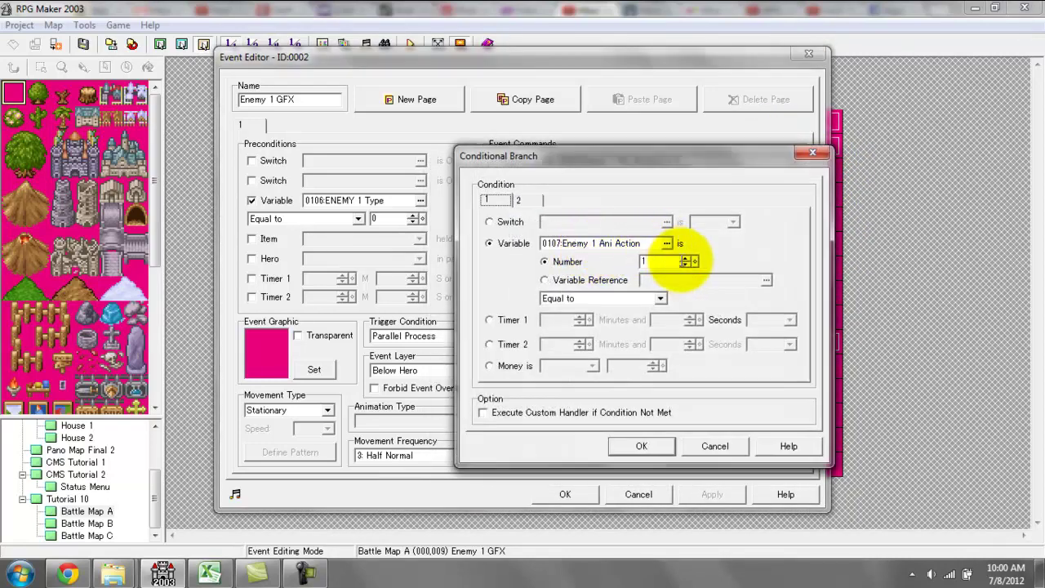
left_click(811, 155)
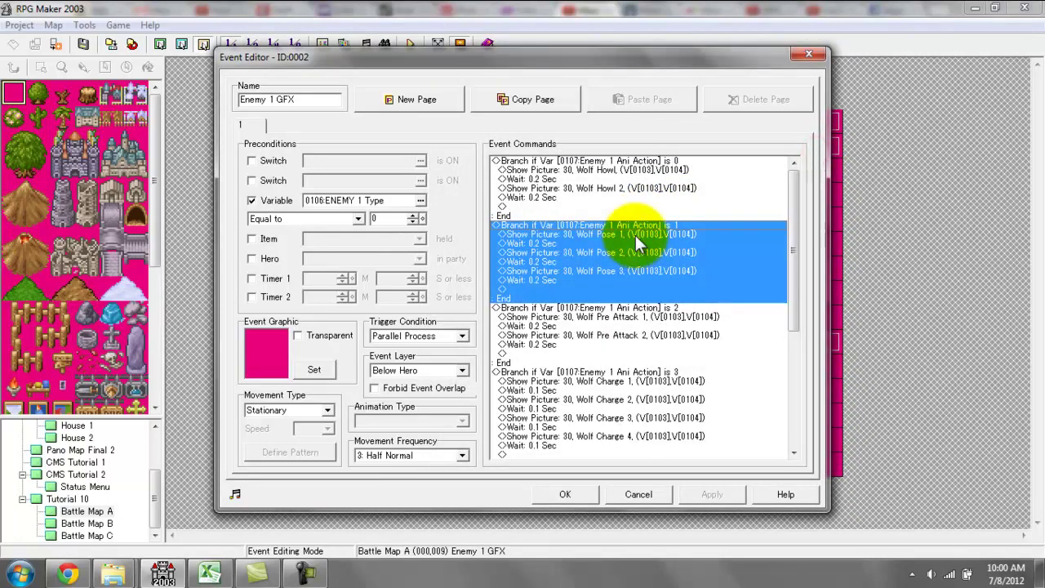
- Cycle through the Wolf Pose 1, 2 and 3 image previews from the Wolf Pose 1 Show Picture command, keeping the assigned image
double_click(635, 235)
left_click(650, 182)
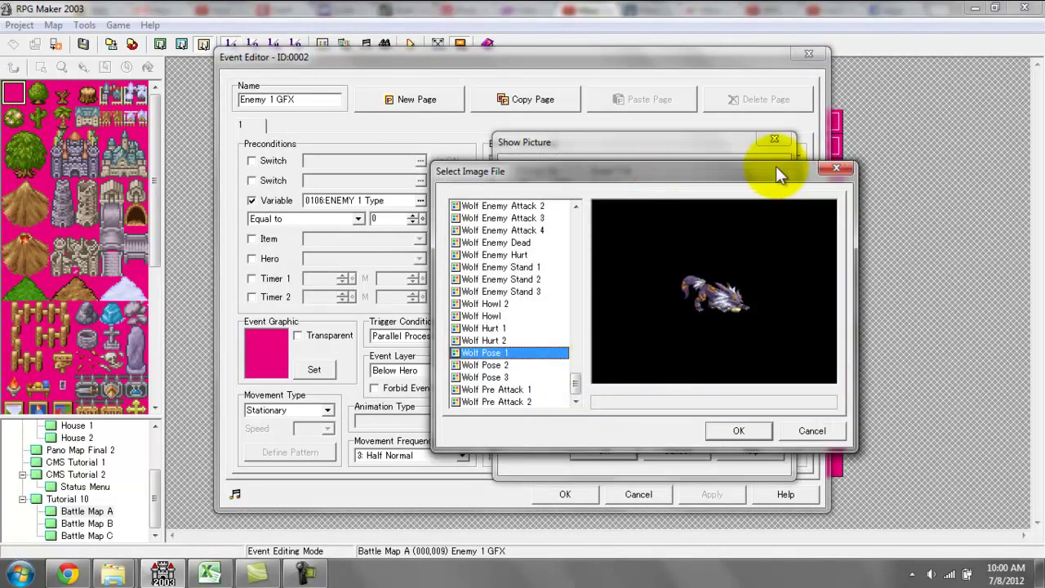
key("Down")
key("Down")
key("Up")
key("Up")
key("Down")
key("Down")
key("Up")
key("Up")
key("Down")
key("Down")
key("Up")
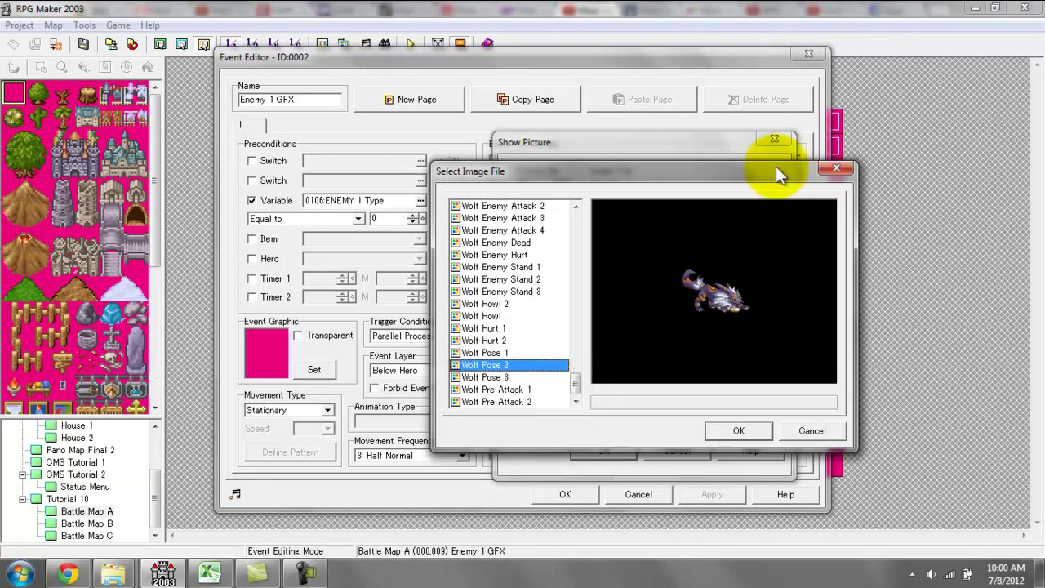
key("Up")
key("Down")
key("Down")
left_click(836, 169)
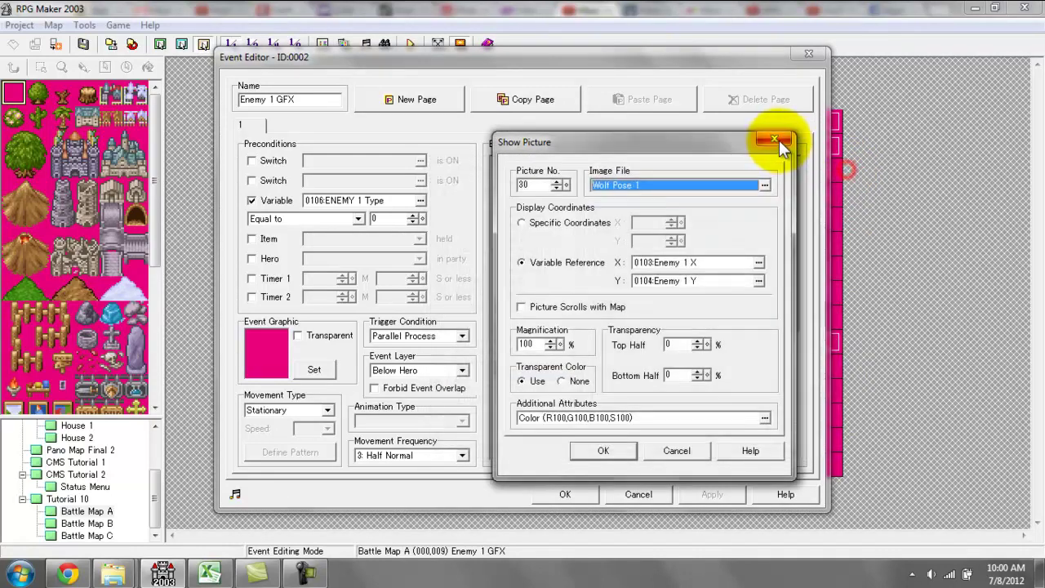
left_click(776, 138)
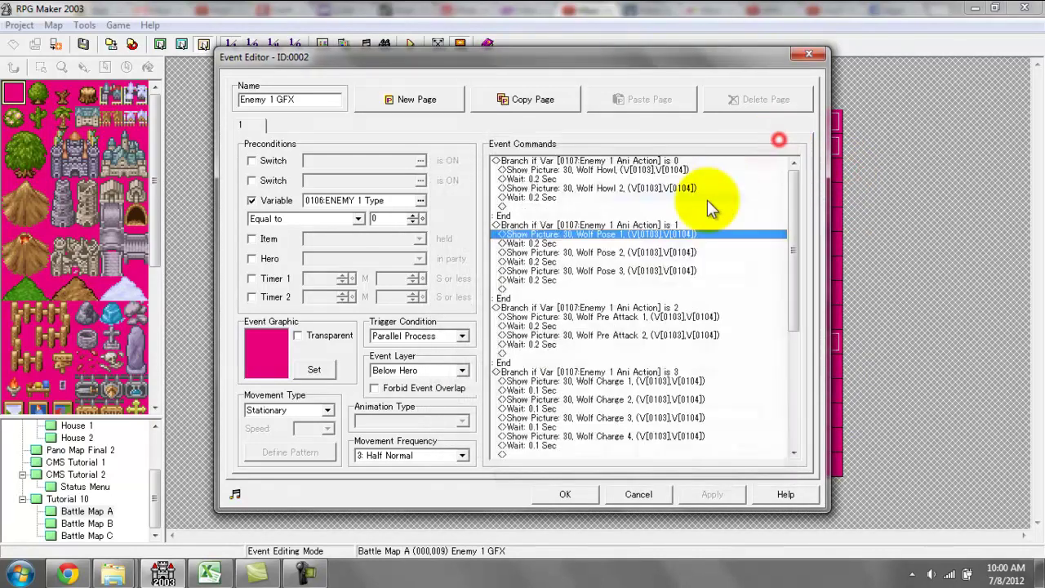
- Compare the Wolf Pose images again from branch 1's Wolf Pose 3 Show Picture command, and leave its settings as they are
left_click(655, 270)
double_click(655, 269)
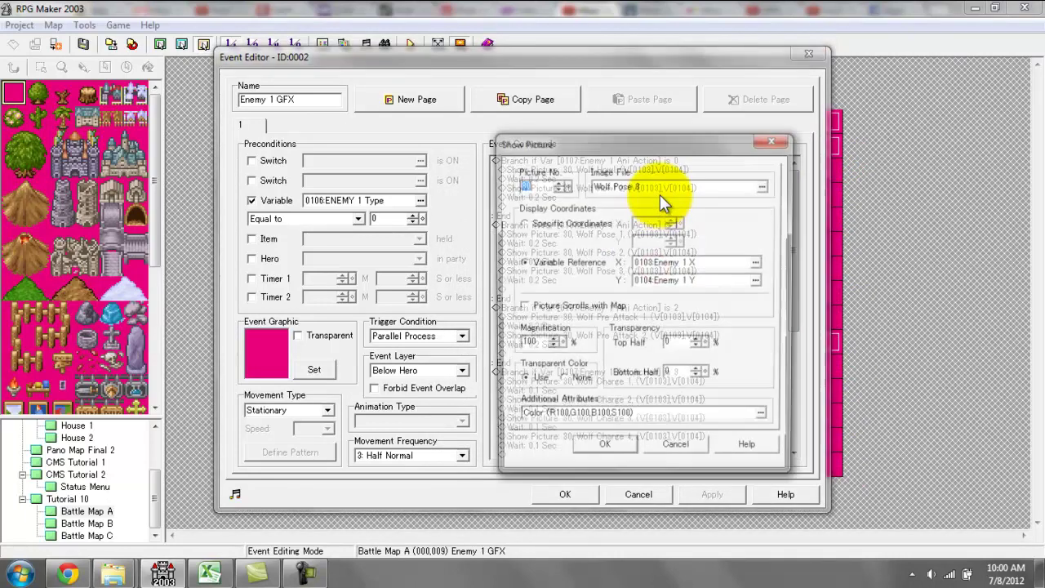
left_click(661, 180)
left_click(505, 368)
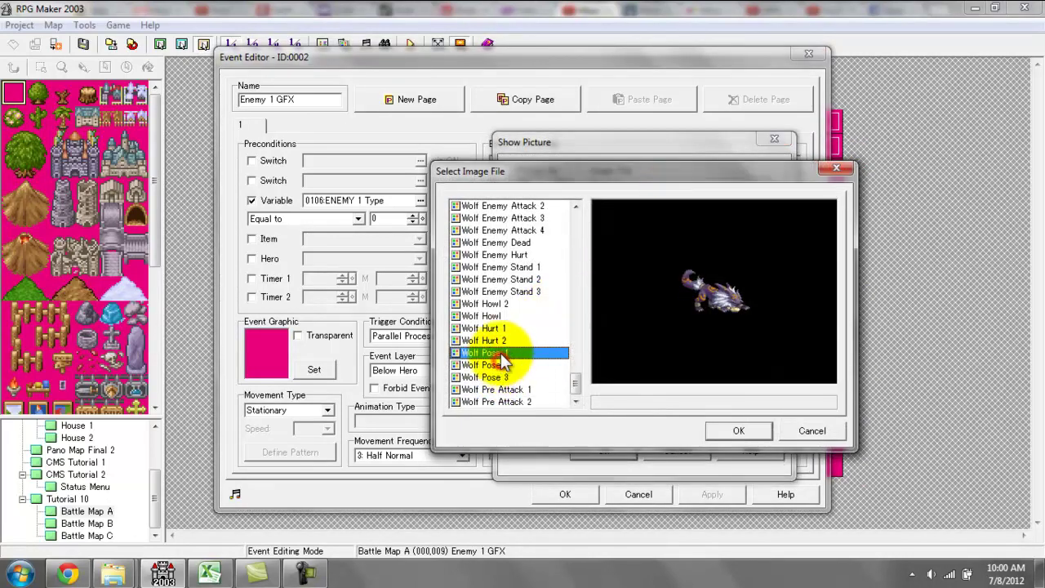
left_click(505, 376)
left_click(505, 368)
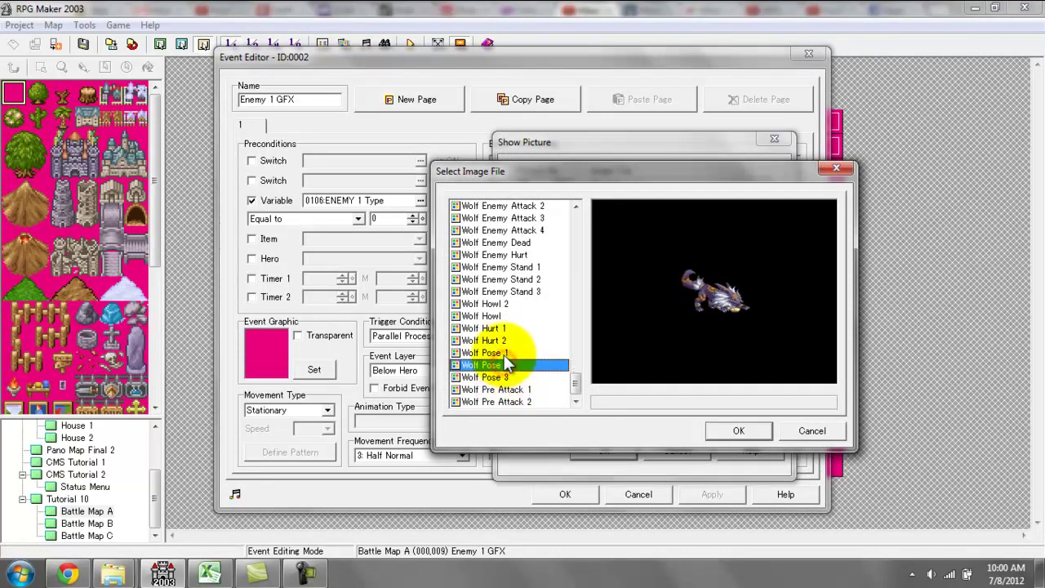
key("Up")
key("Down")
key("Up")
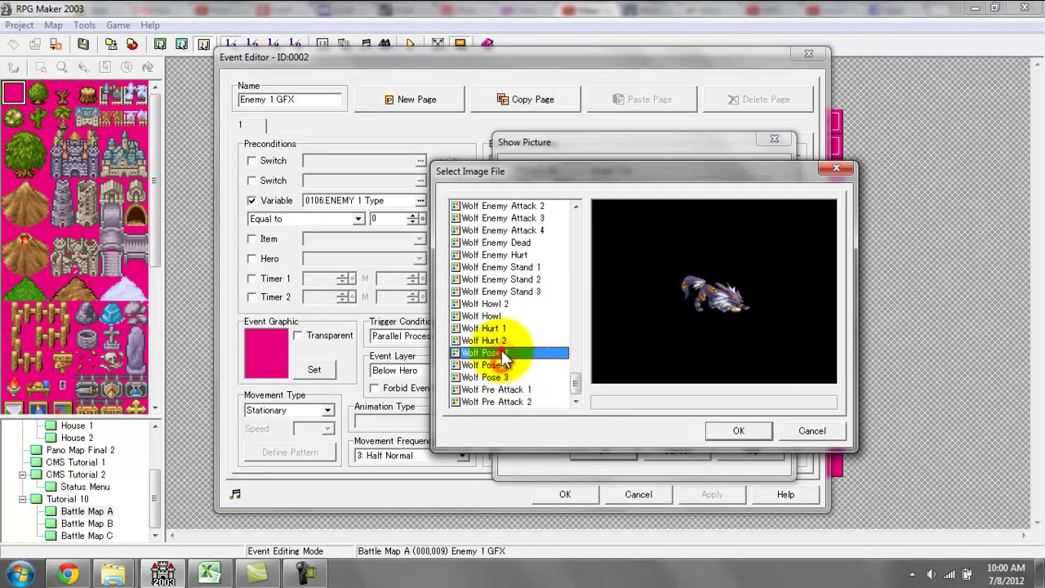
key("Down")
key("Down")
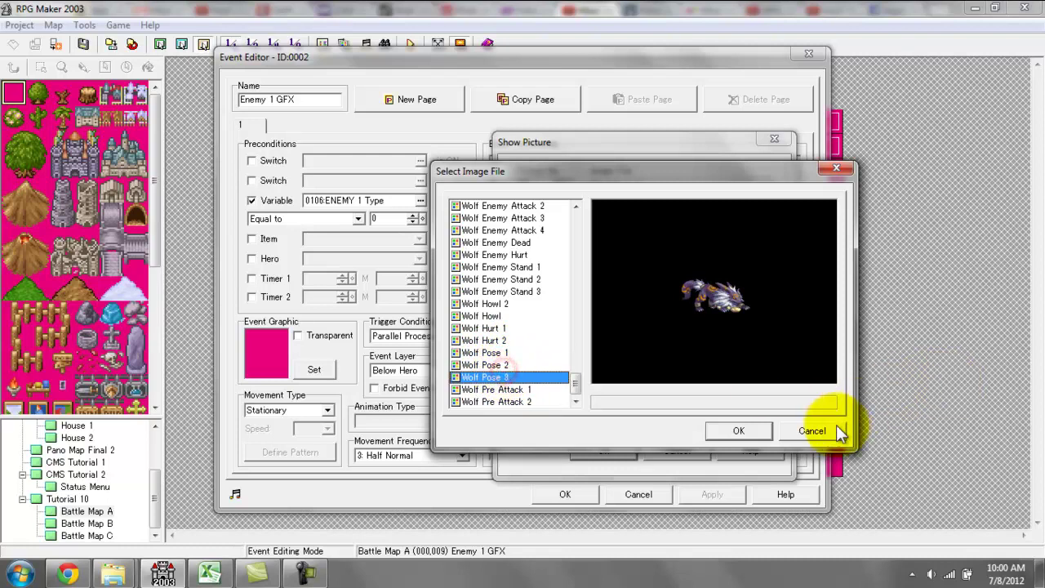
left_click(813, 430)
left_click(775, 142)
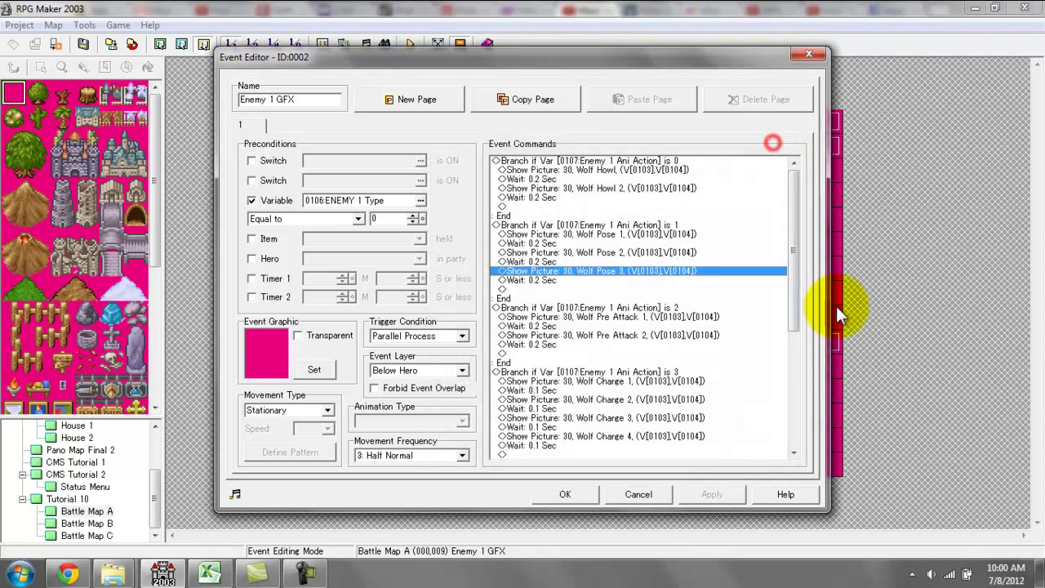
- View the condition settings of the Enemy 1 Ani Action branch for value 6 without changing them
left_click_drag(790, 305, 791, 318)
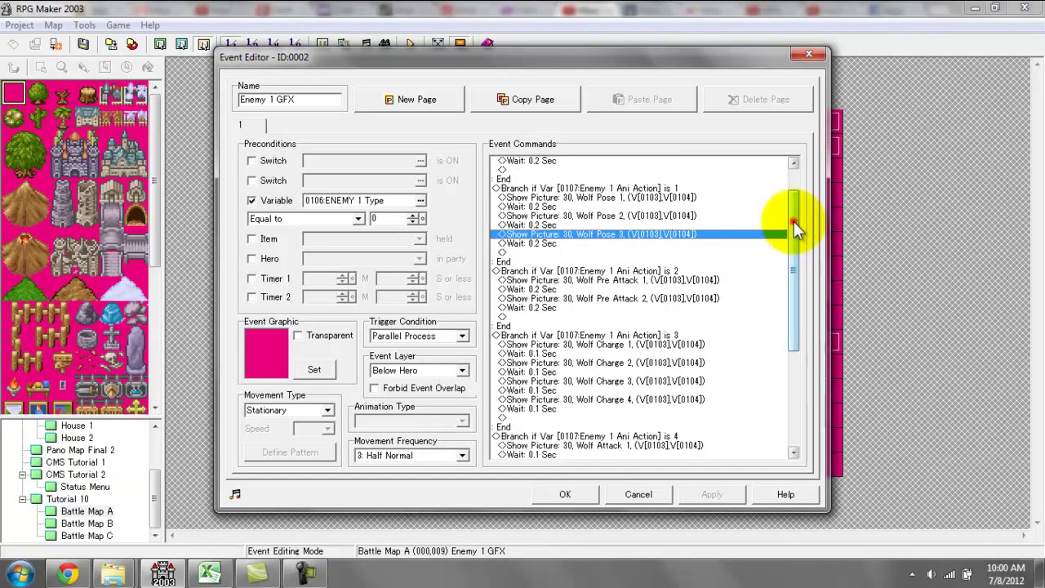
left_click_drag(794, 221, 754, 247)
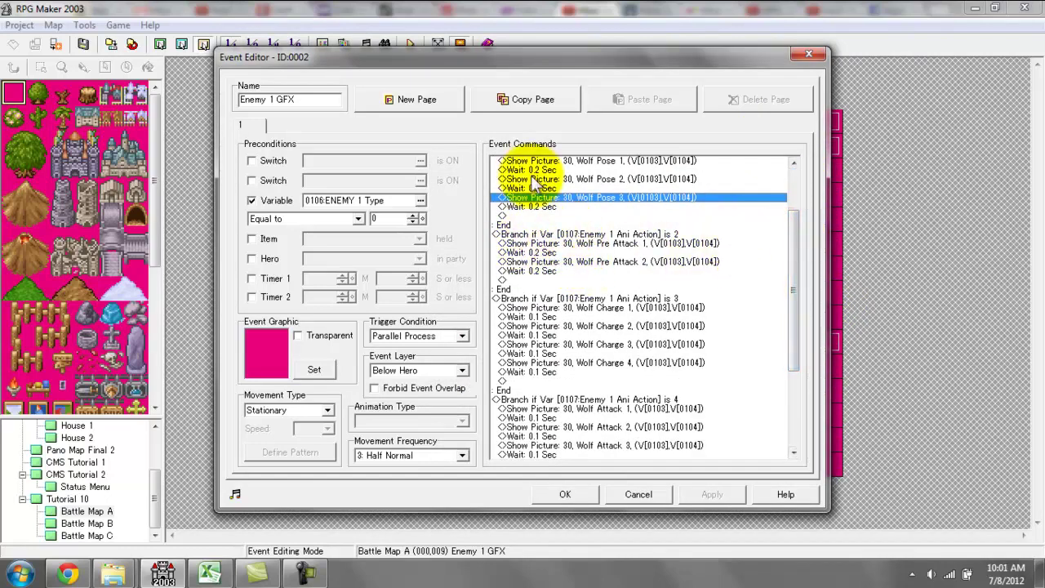
left_click_drag(801, 257, 792, 401)
left_click(600, 233, "shift")
left_click(663, 408)
double_click(663, 408)
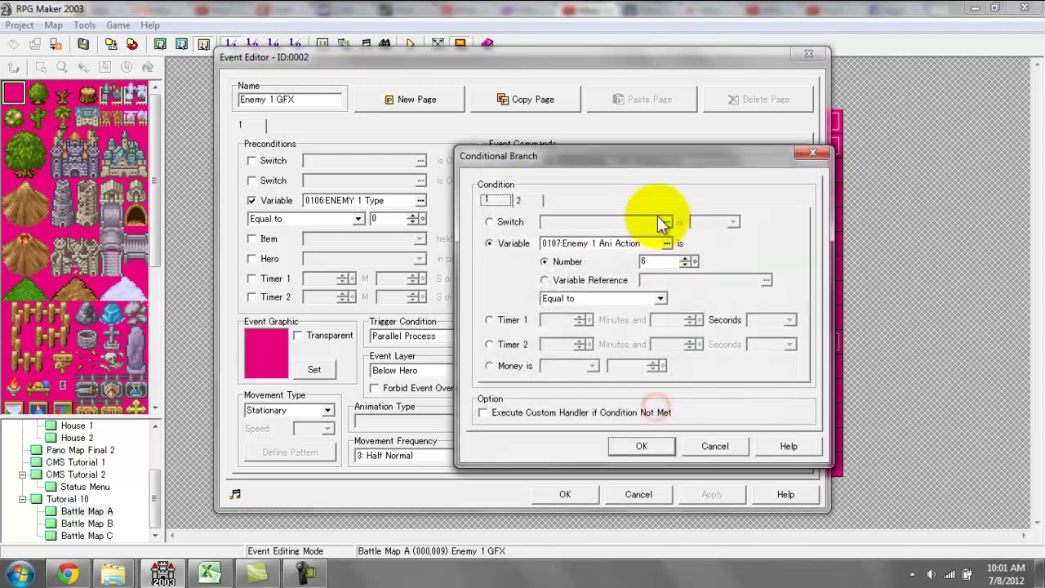
left_click(813, 153)
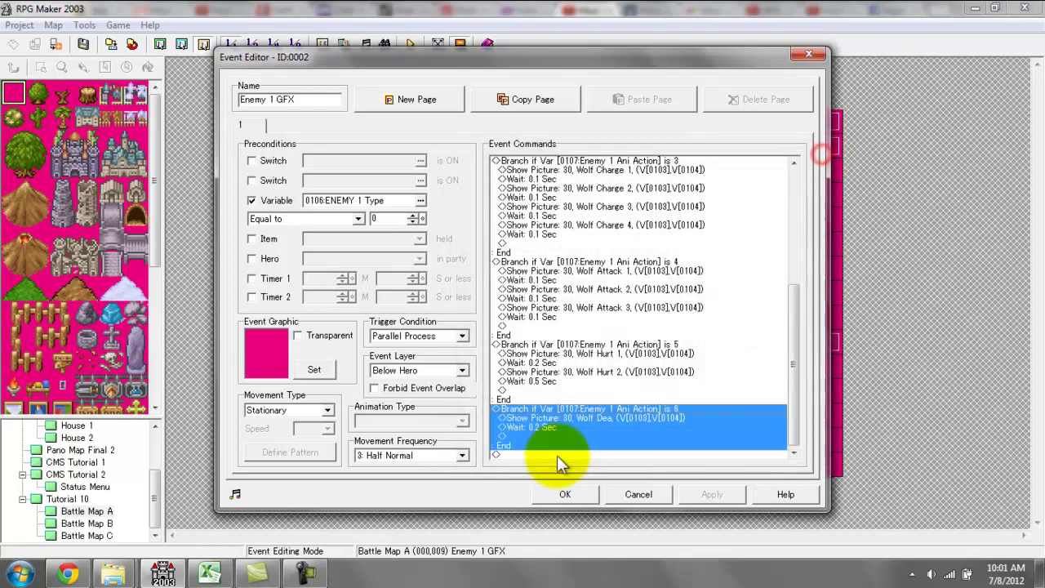
- Preview the Wolf Dea image from branch 6's Show Picture command, leaving the command unchanged
double_click(671, 282)
left_click(674, 190)
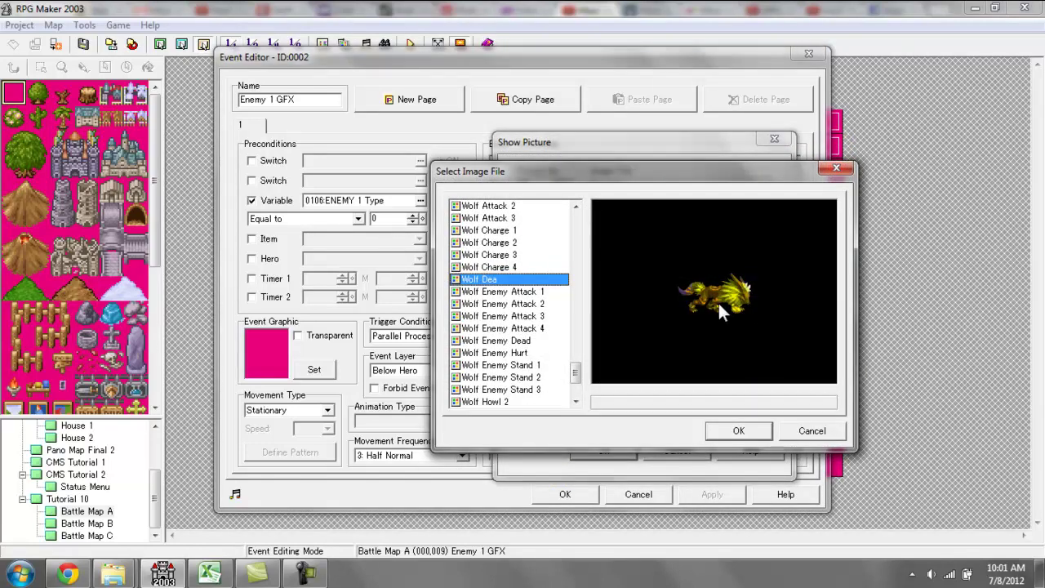
left_click(810, 429)
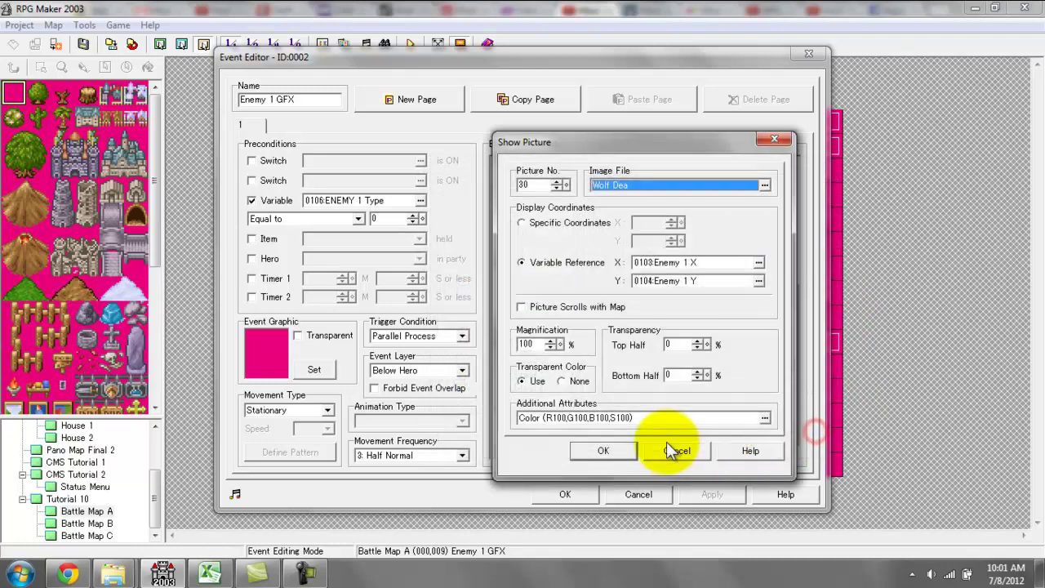
left_click(667, 443)
- Inspect the X position variable reference of the Wolf Dea Show Picture command without reassigning it, and select the Wait command below it
double_click(658, 419)
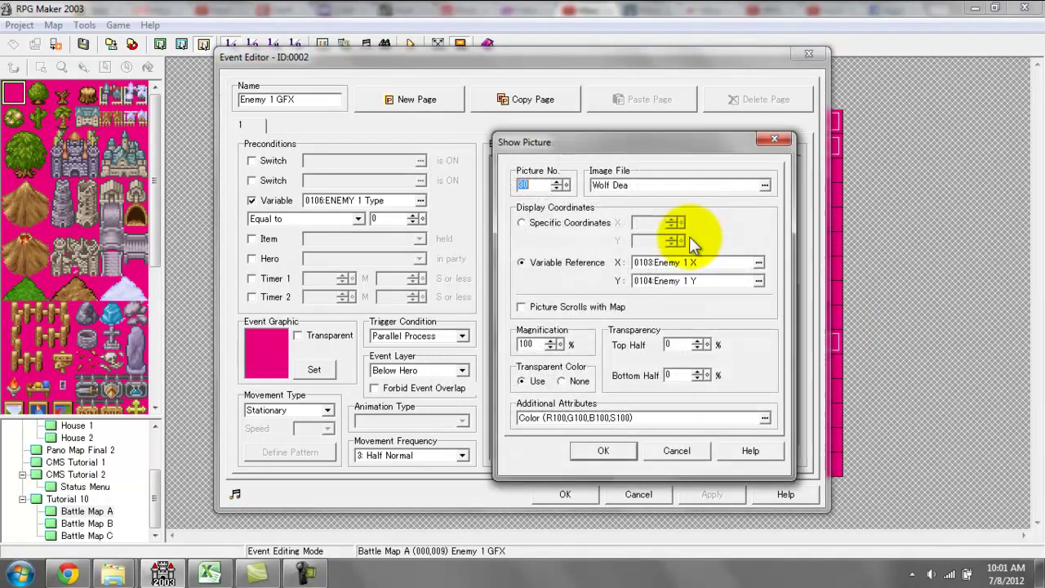
left_click(651, 263)
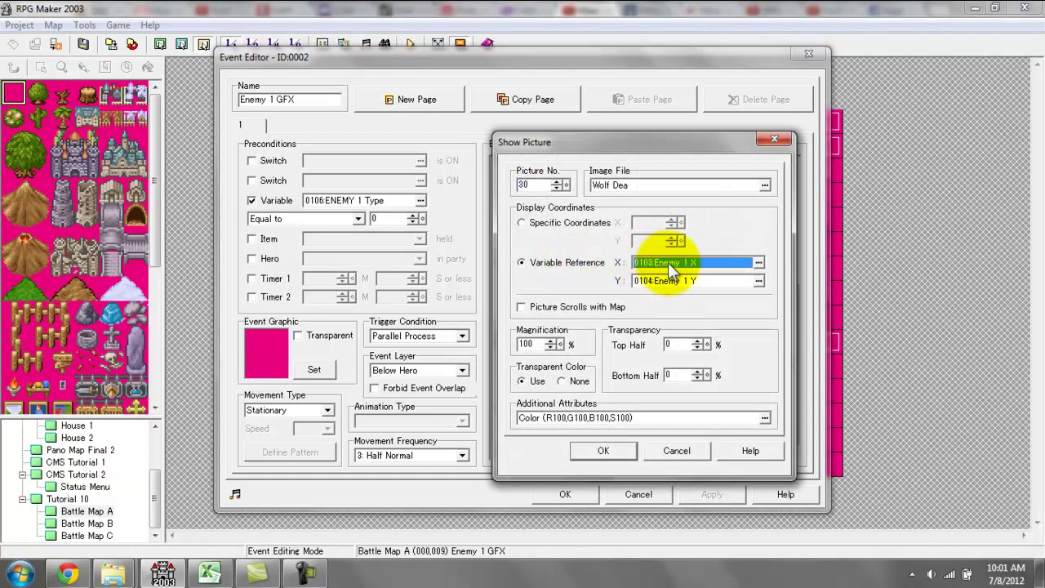
double_click(680, 263)
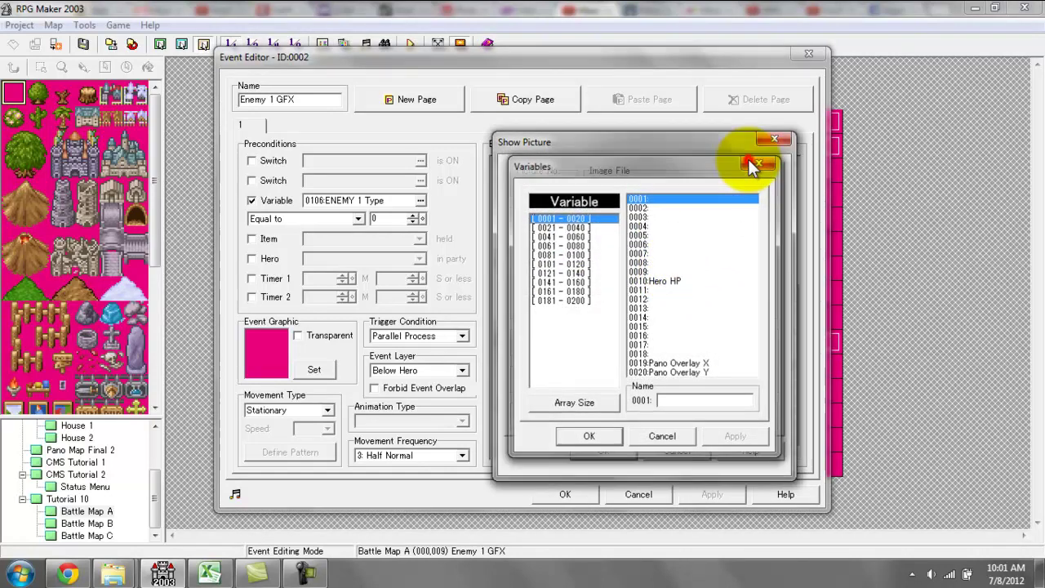
left_click(754, 166)
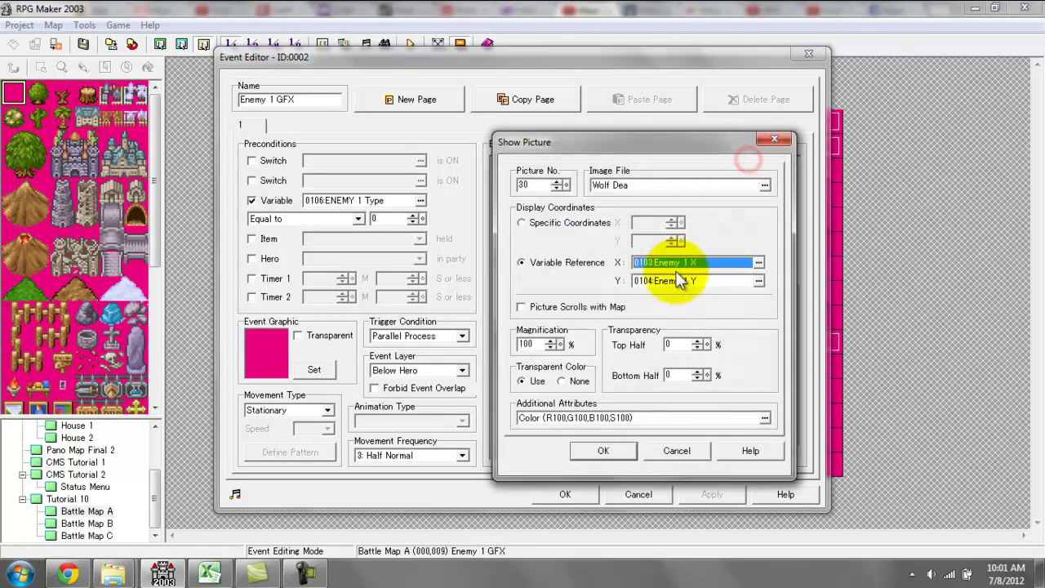
left_click(784, 140)
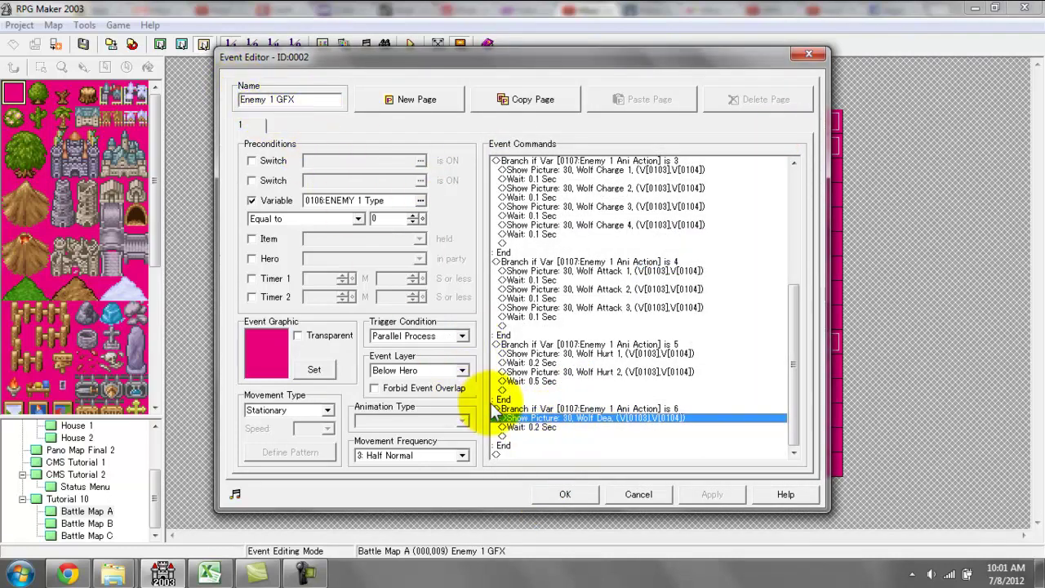
left_click(540, 427)
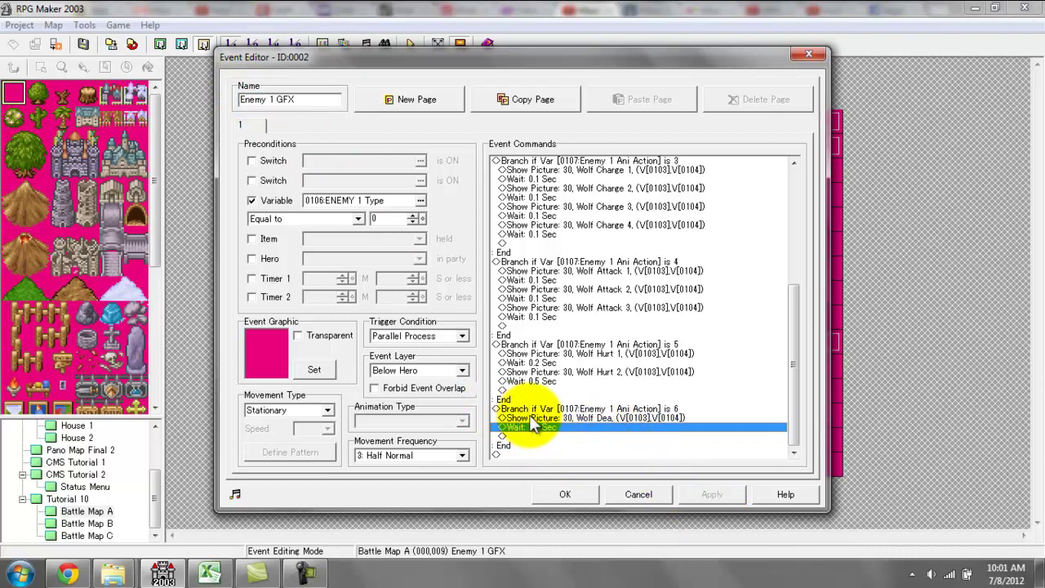
- Preview the Wolf Charge 1 image from branch 3's first Show Picture command, keeping the assigned image
left_click_drag(795, 337, 795, 261)
left_click(727, 361)
left_click(715, 261)
double_click(716, 261)
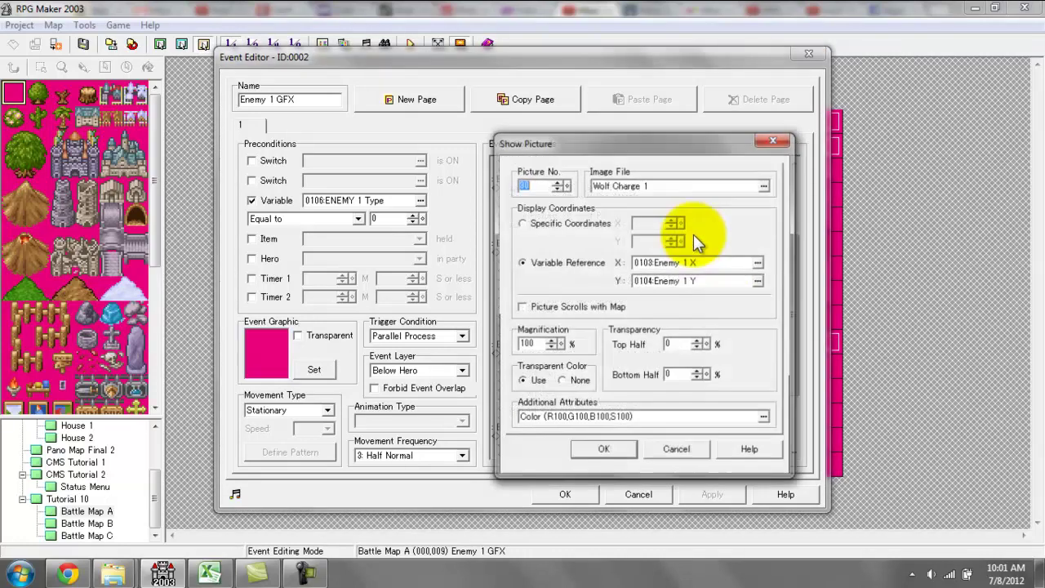
left_click(682, 185)
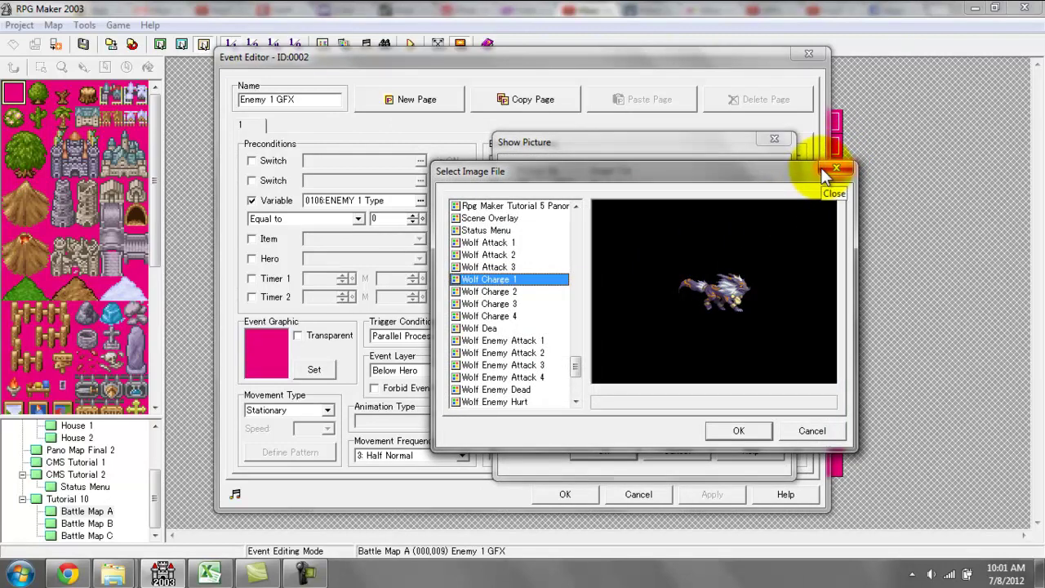
left_click(821, 169)
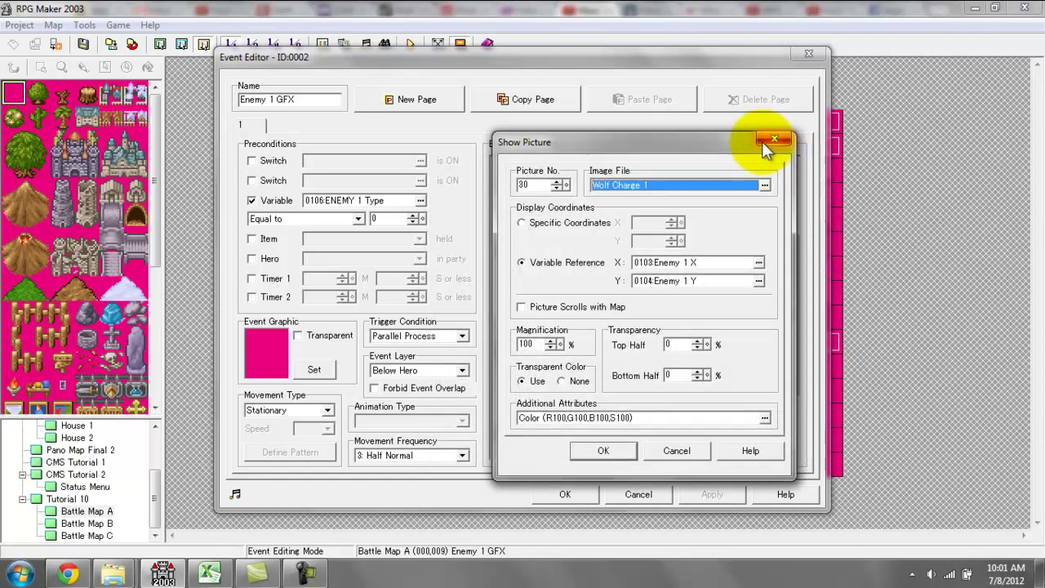
left_click(774, 141)
- Return to the top of the Enemy 1 GFX commands, accept the event, and open the Hero 1 GFX event
left_click_drag(791, 280, 791, 215)
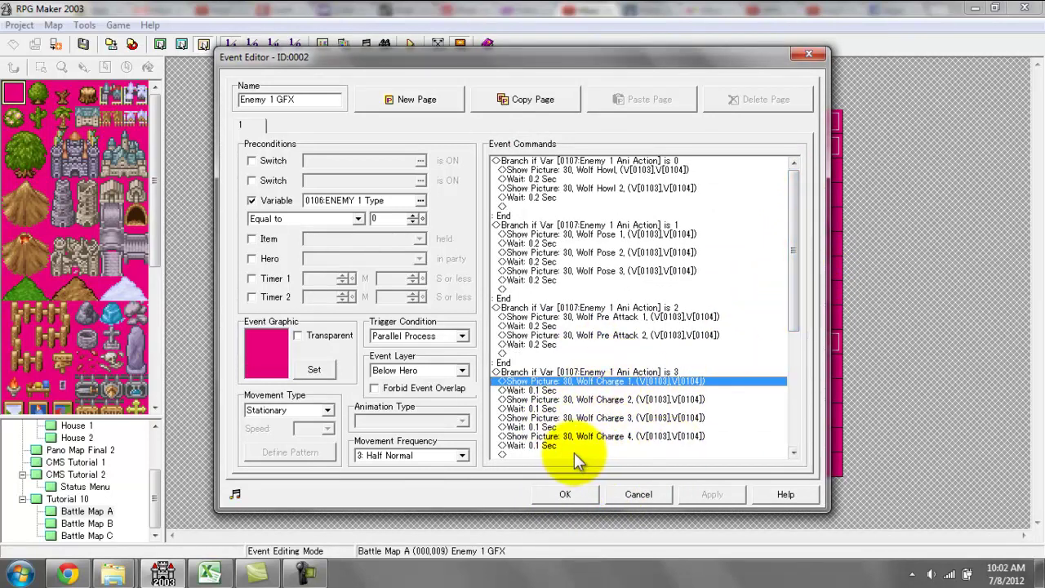
left_click(565, 495)
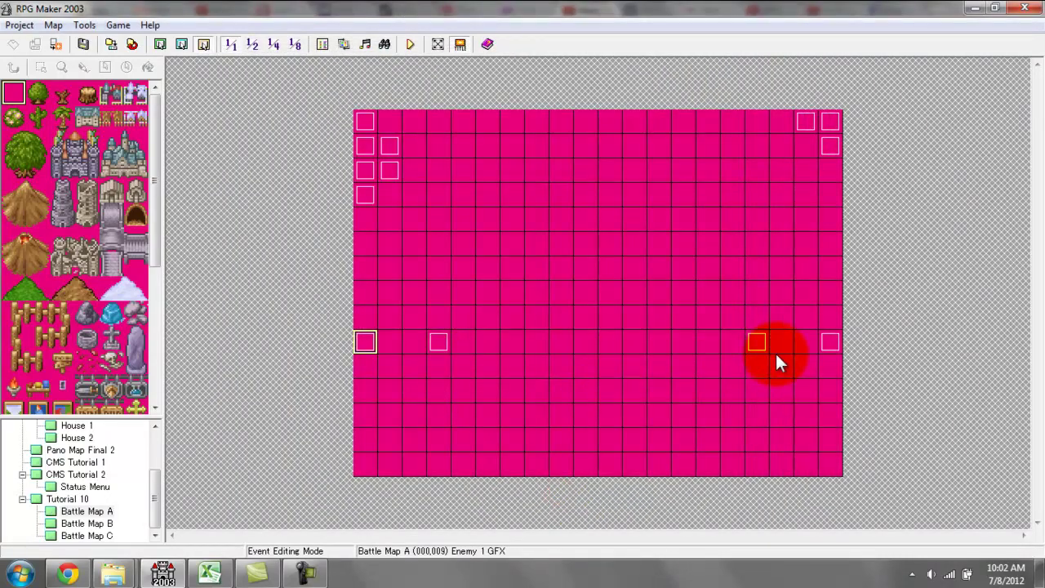
double_click(831, 346)
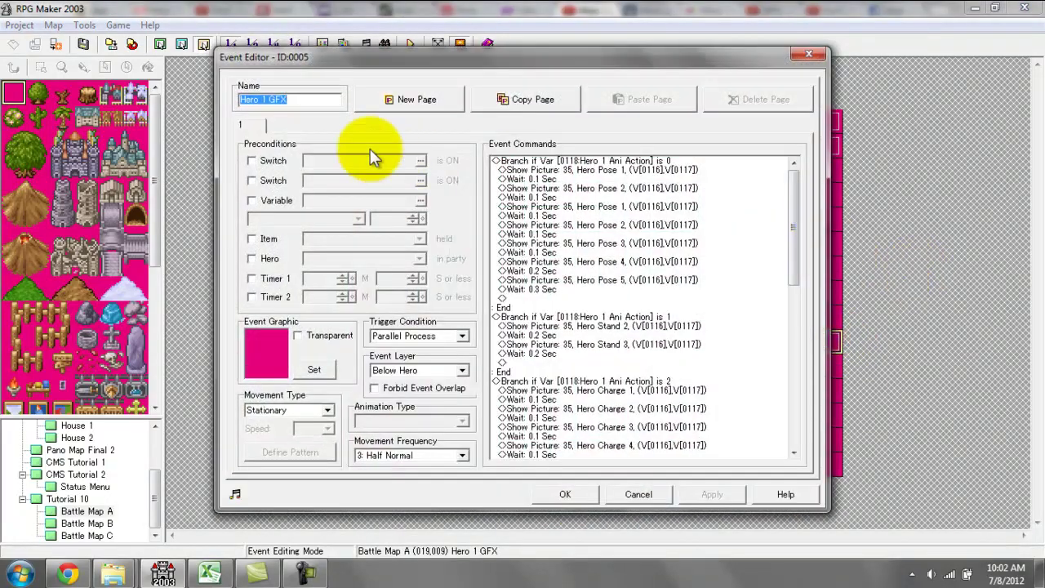
- Review the condition of the Hero 1 Ani Action branch for value 0 and accept it unchanged
double_click(700, 162)
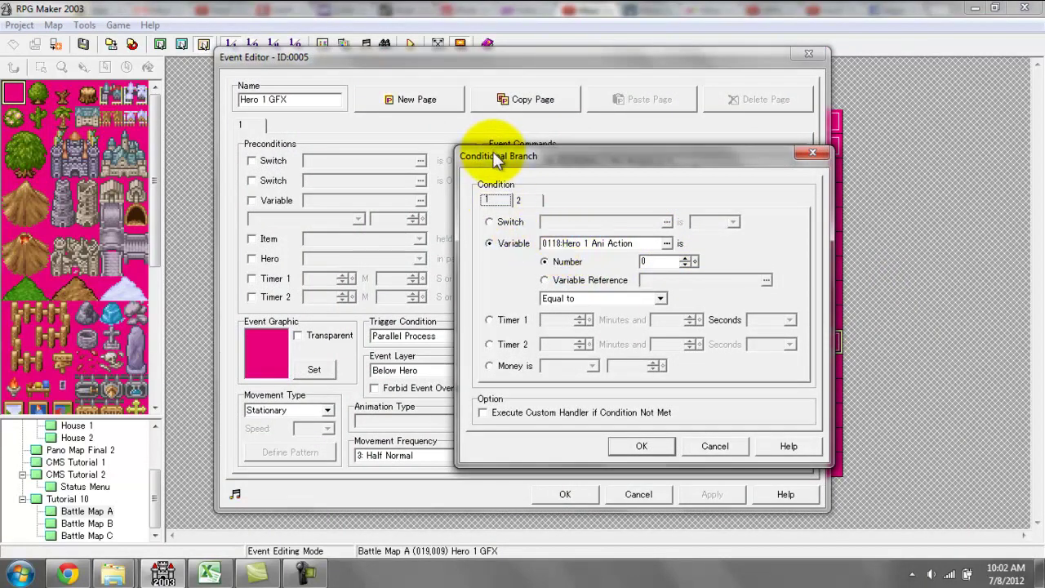
left_click_drag(507, 159, 555, 169)
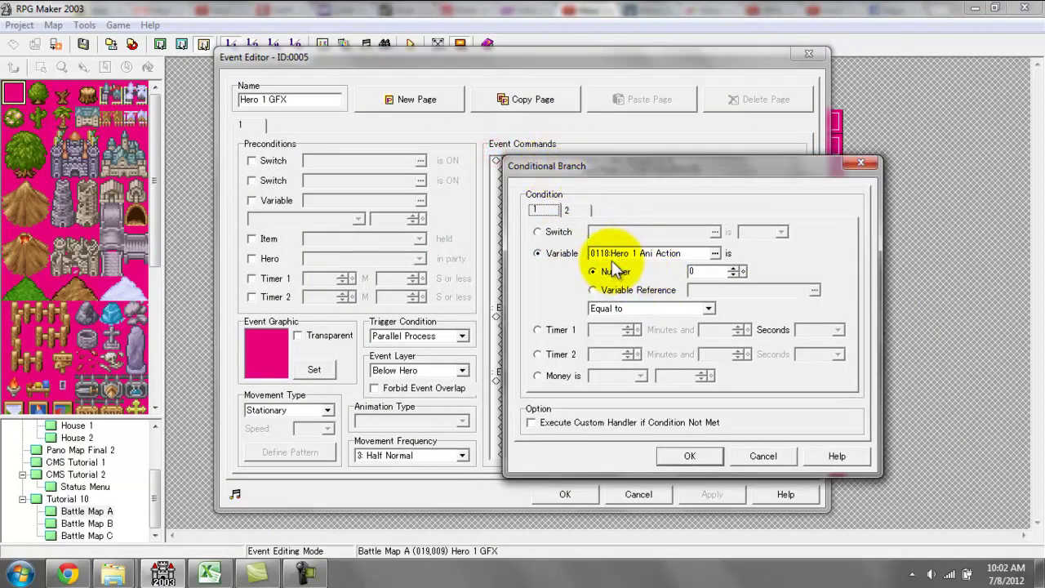
left_click(706, 272)
left_click(666, 451)
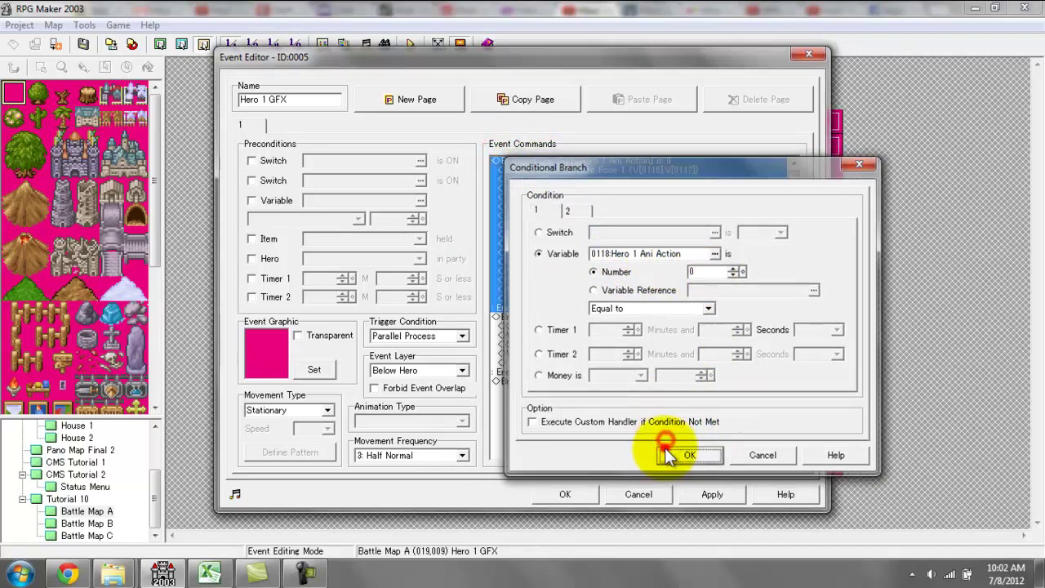
- Cycle through the Hero Pose 1 to 5 image previews from branch 0's first Show Picture command, keeping Hero Pose 1, and point out the Wait commands
double_click(626, 170)
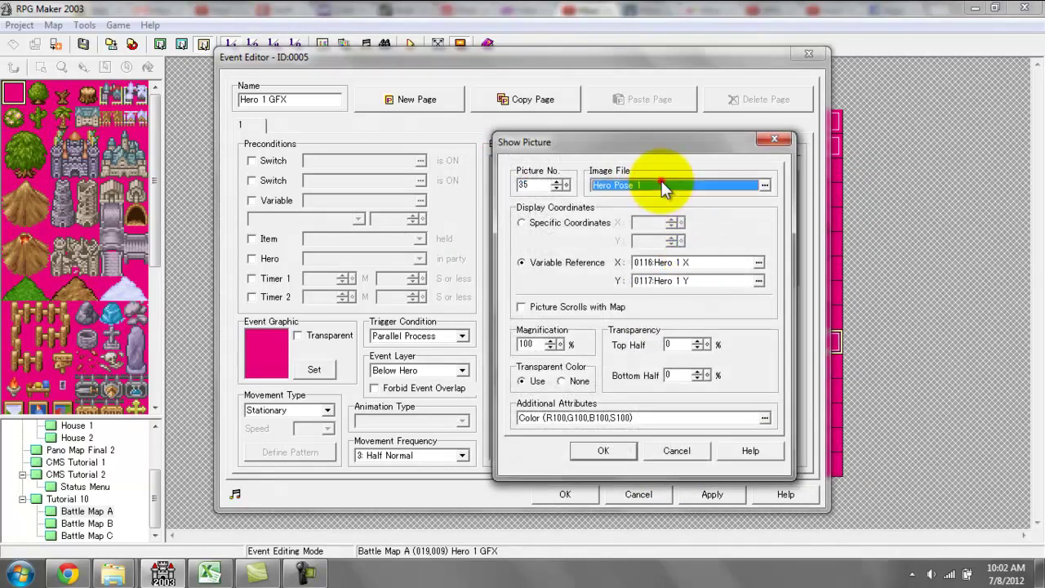
left_click(664, 186)
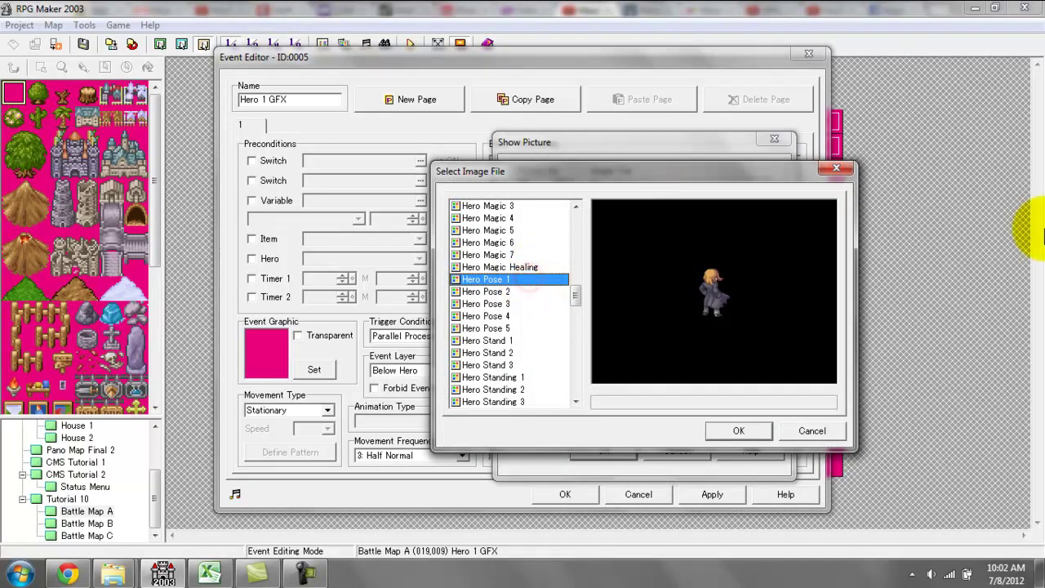
key("Down")
key("Down")
key("Down")
key("Down")
key("Up")
key("Up")
key("Up")
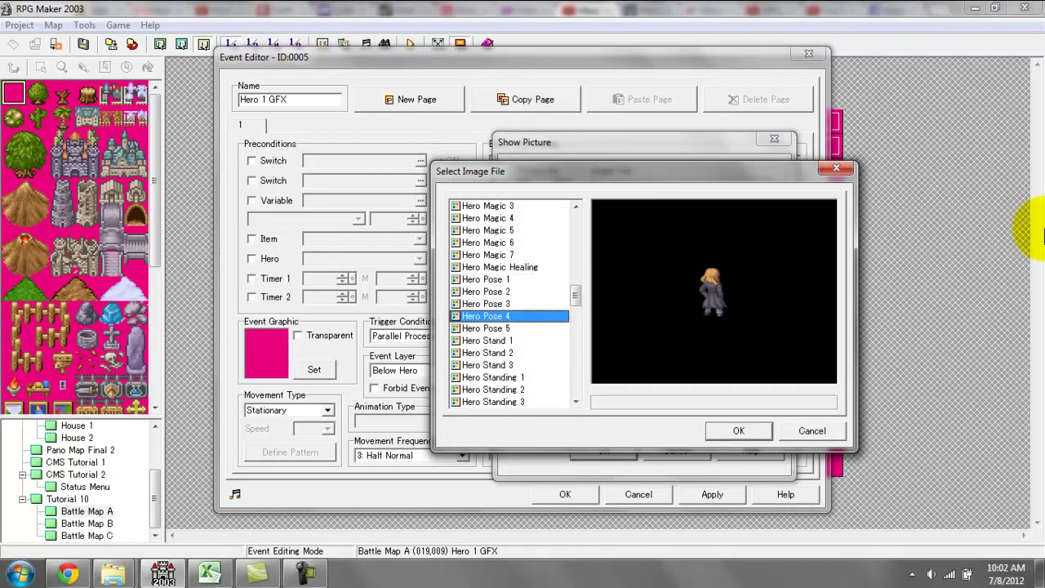
key("Up")
key("Down")
key("Down")
key("Down")
key("Down")
key("Up")
key("Up")
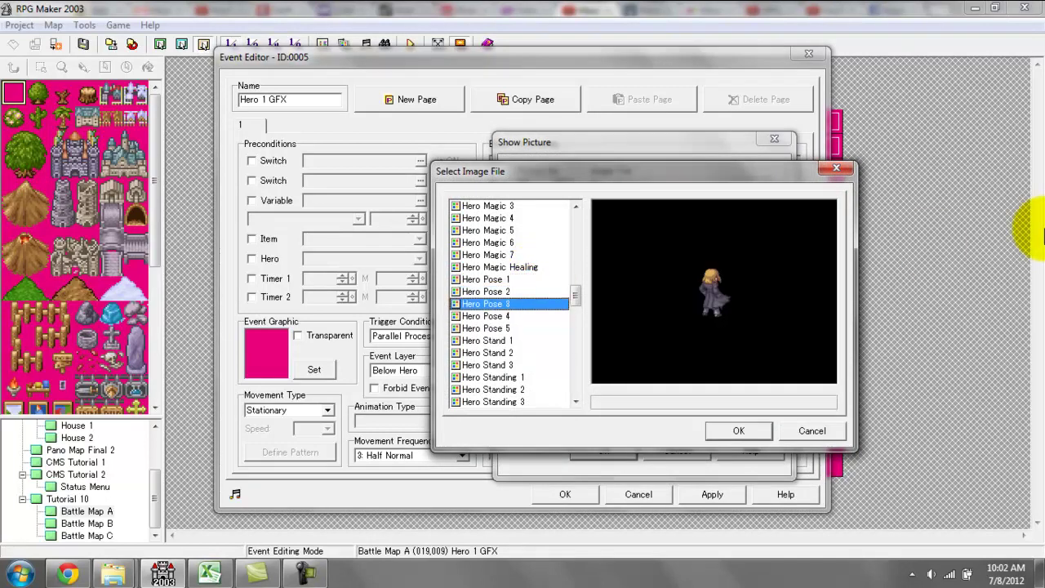
key("Up")
key("Up")
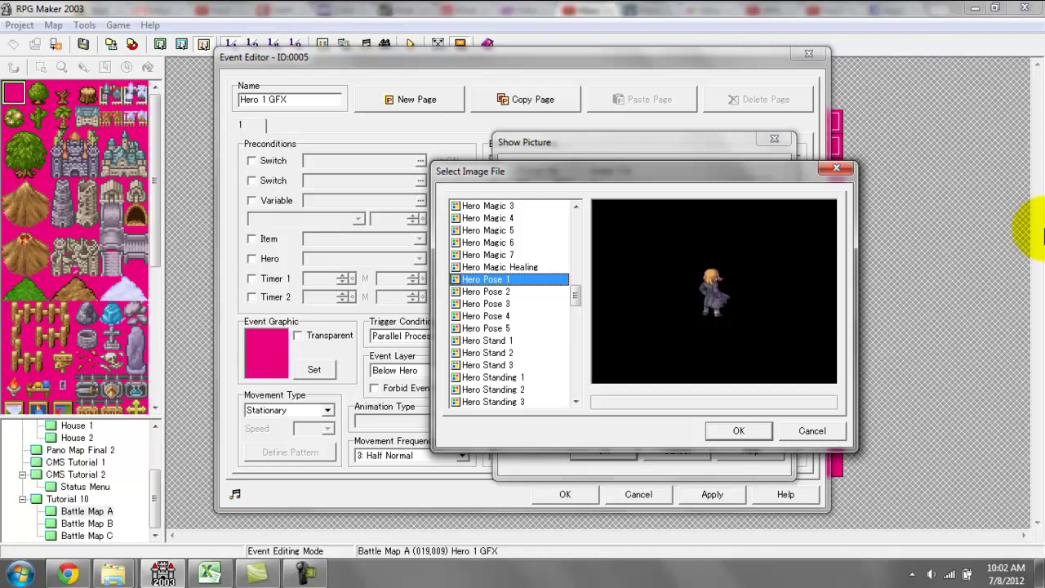
key("Down")
key("Down")
key("Down")
key("Down")
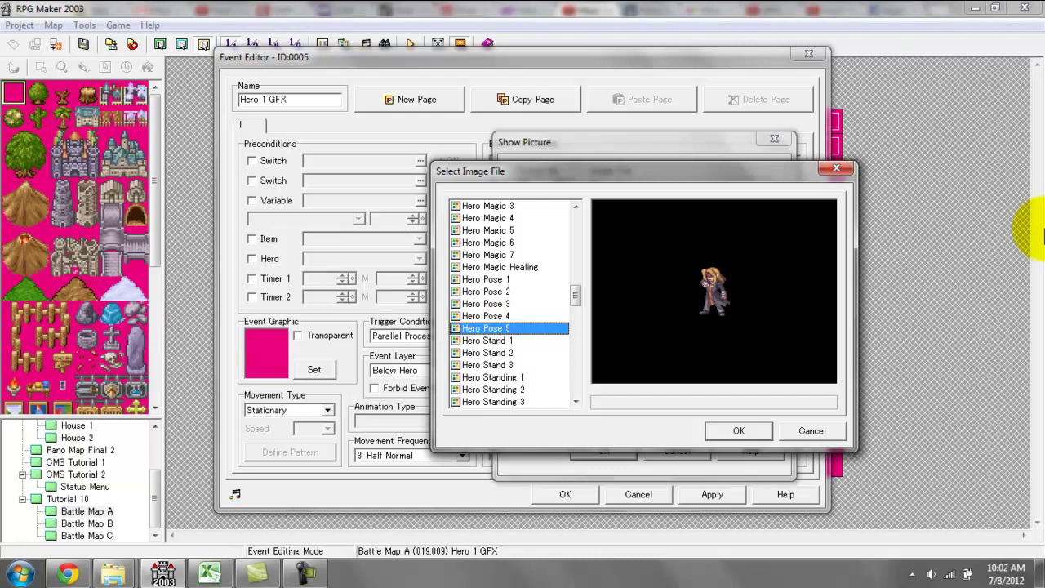
key("Up")
key("Up")
key("Up")
key("Up")
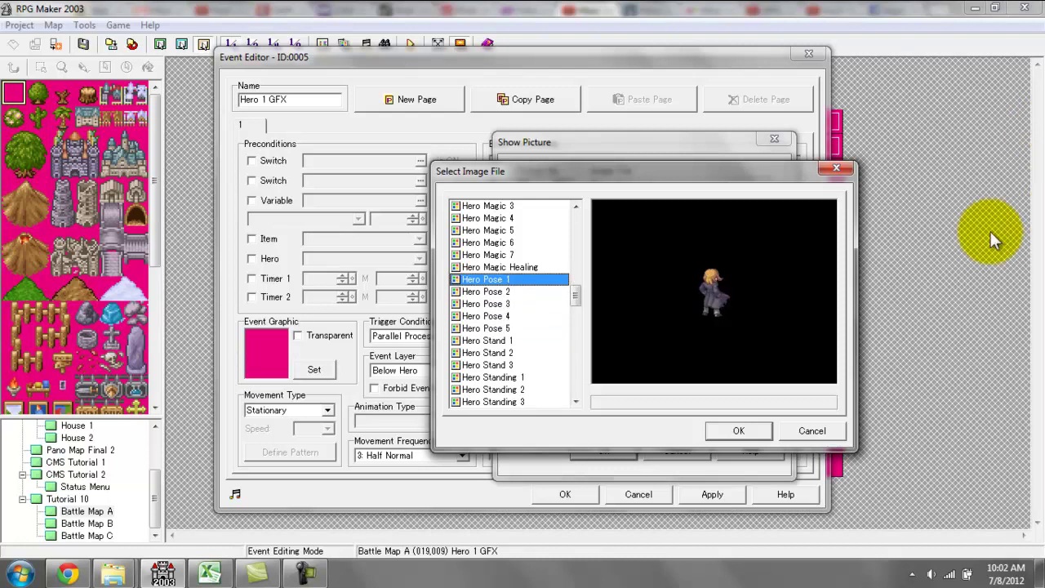
left_click(836, 168)
left_click(776, 145)
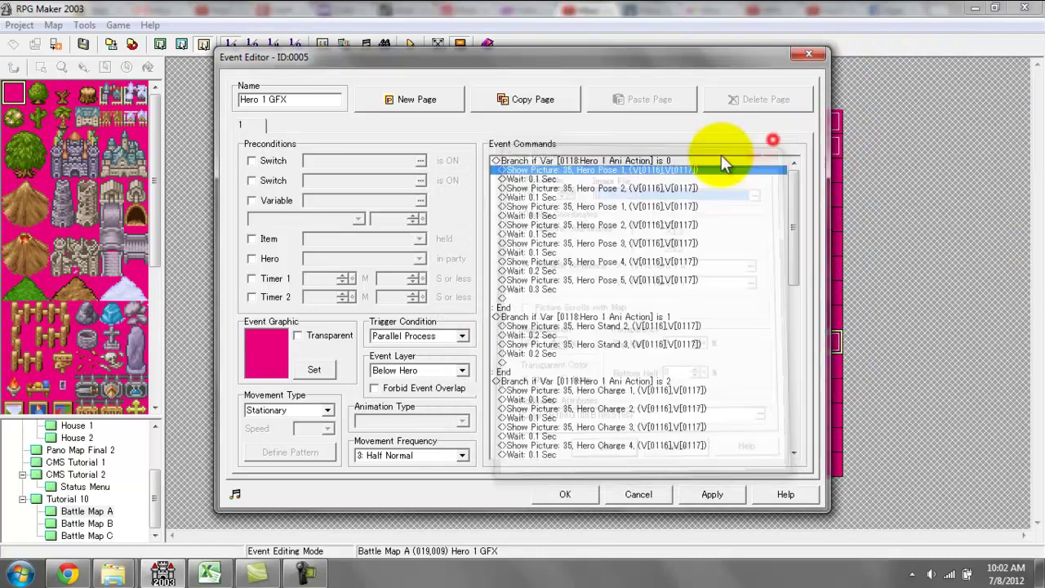
left_click(645, 196)
left_click(636, 233)
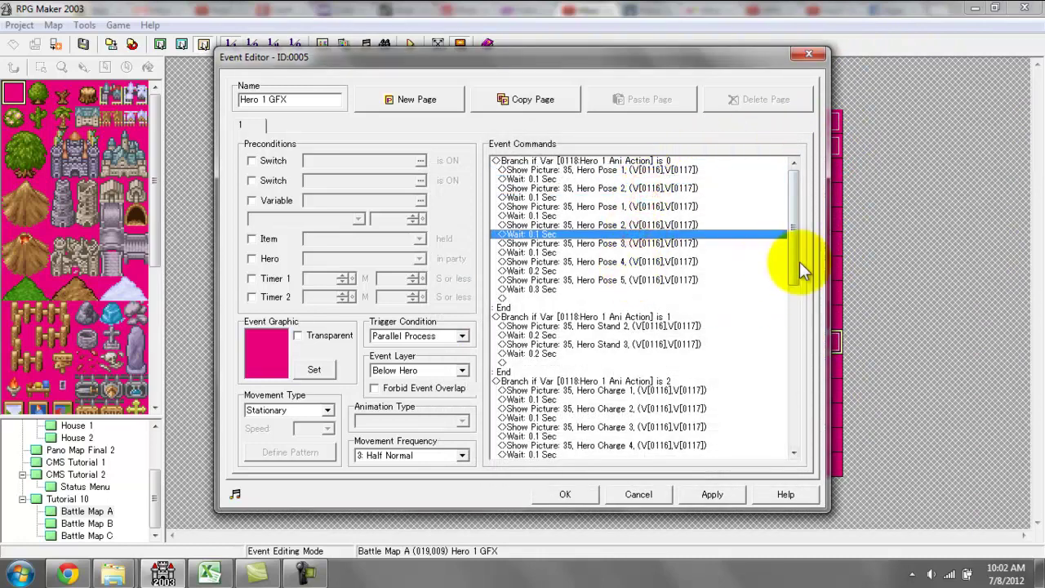
- Review the Hero Stand 2 image and variable coordinates in branch 1's first Show Picture command, keeping them unchanged
left_click_drag(800, 263, 800, 311)
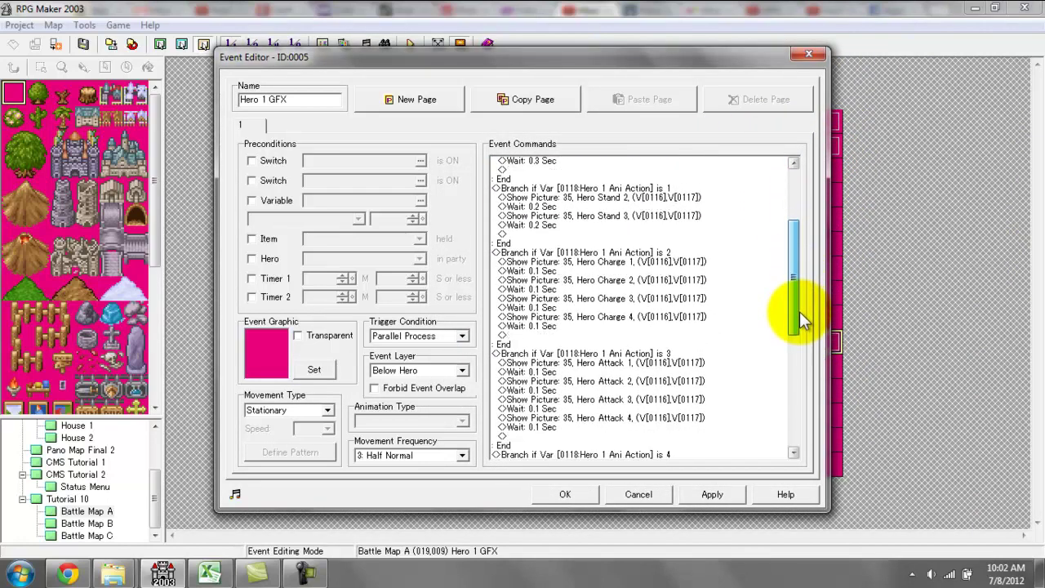
left_click(703, 193)
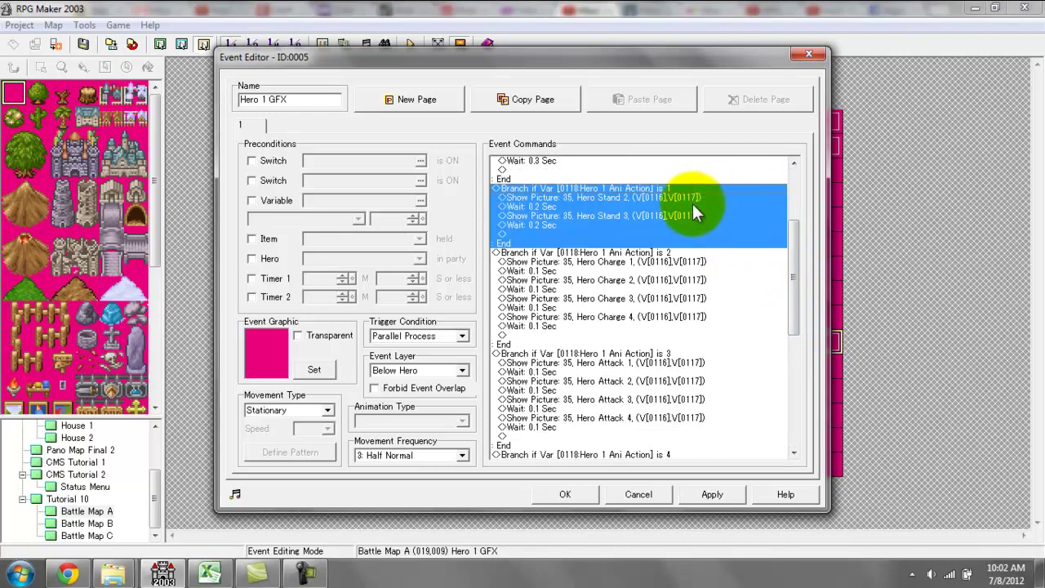
double_click(631, 197)
left_click(644, 183)
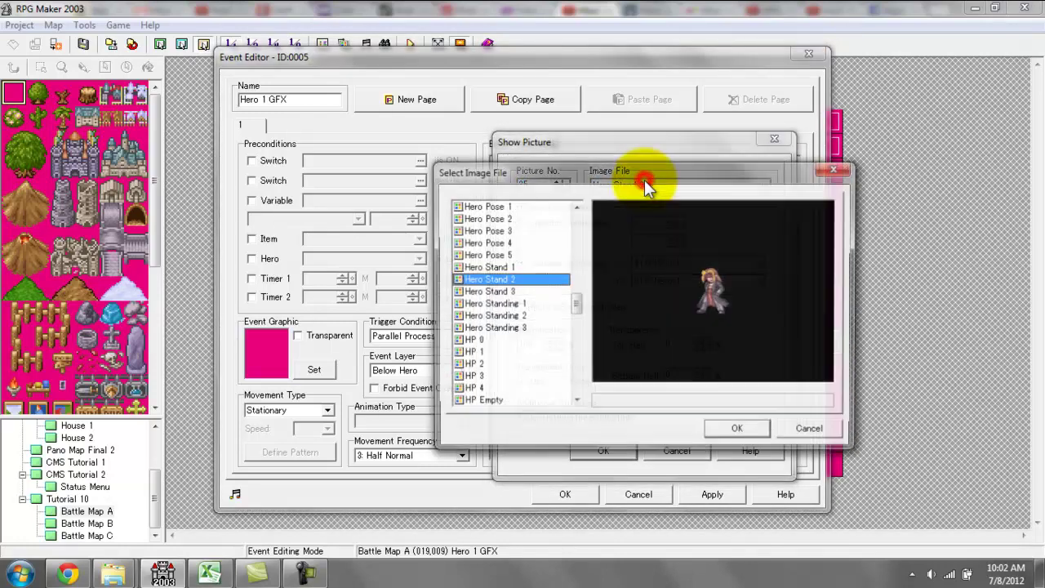
left_click(836, 171)
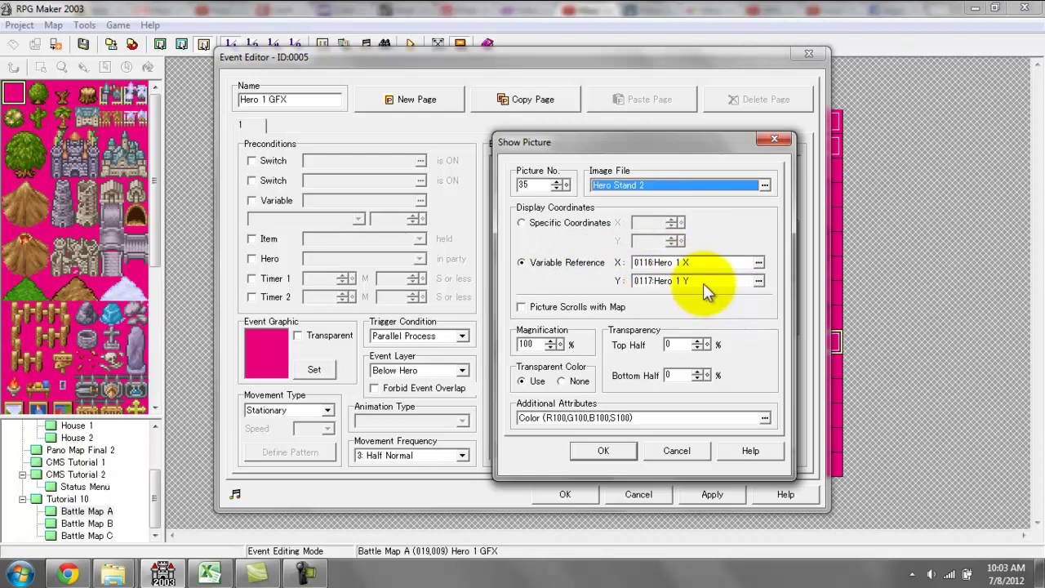
left_click(694, 281)
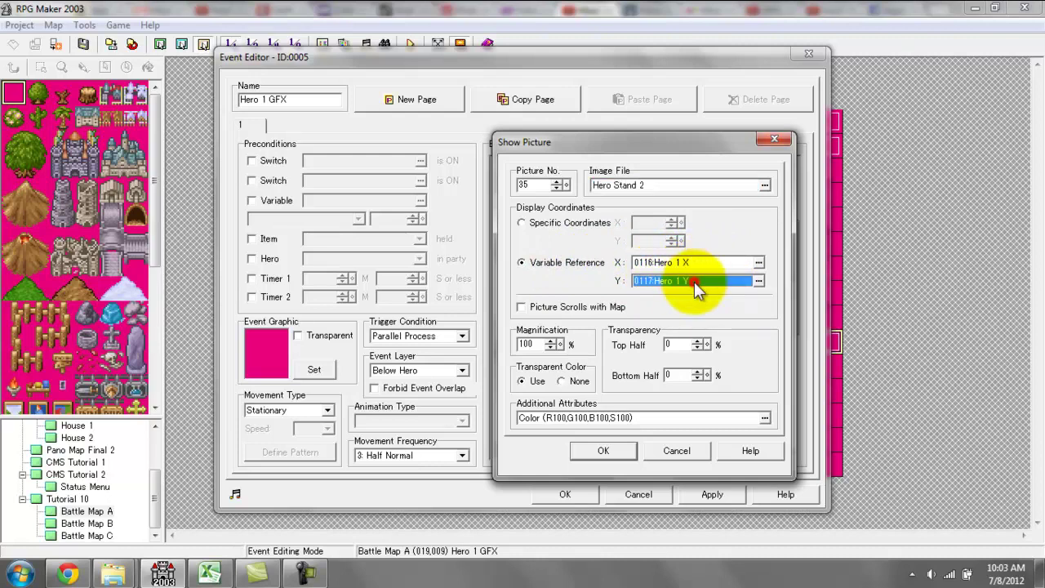
left_click(775, 142)
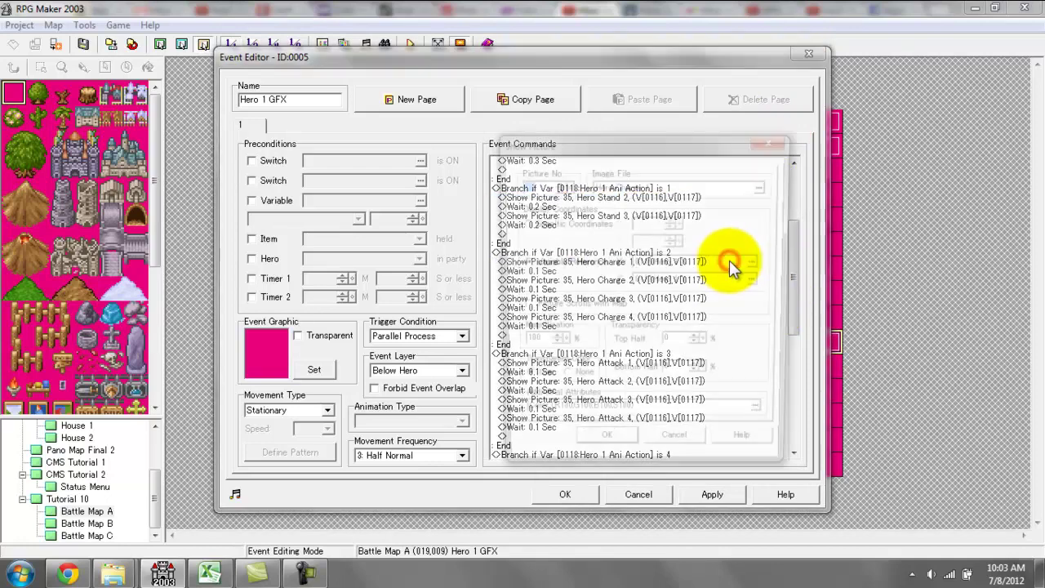
- Cycle through the Hero Charge 1 to 4 image previews from branch 2's first Show Picture command, keeping the assigned image
double_click(730, 260)
left_click(661, 187)
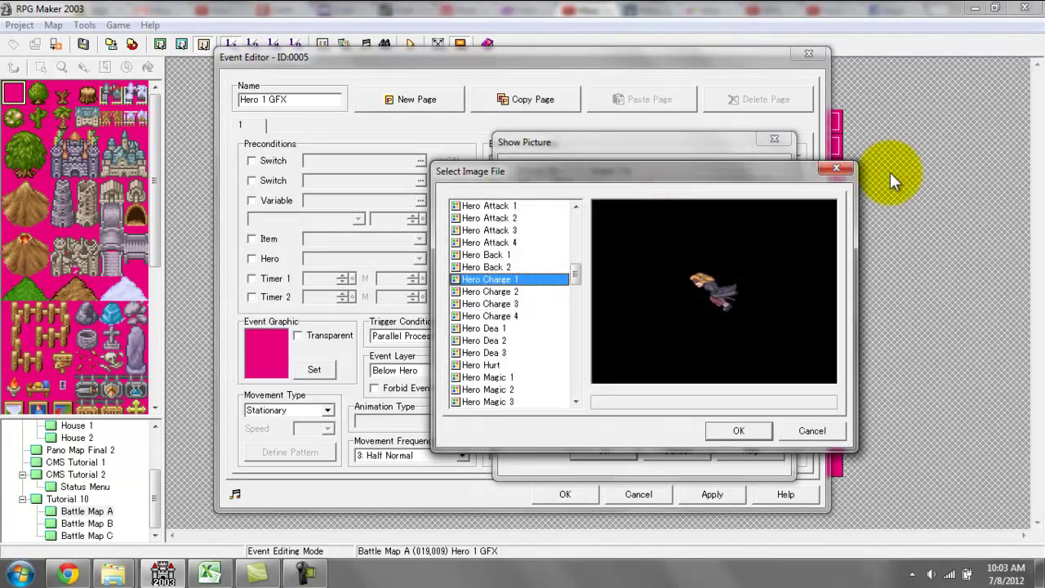
key("Down")
key("Down")
key("Down")
key("Up")
key("Up")
key("Up")
key("Down")
key("Down")
key("Down")
key("Up")
key("Up")
key("Up")
key("Down")
key("Down")
key("Down")
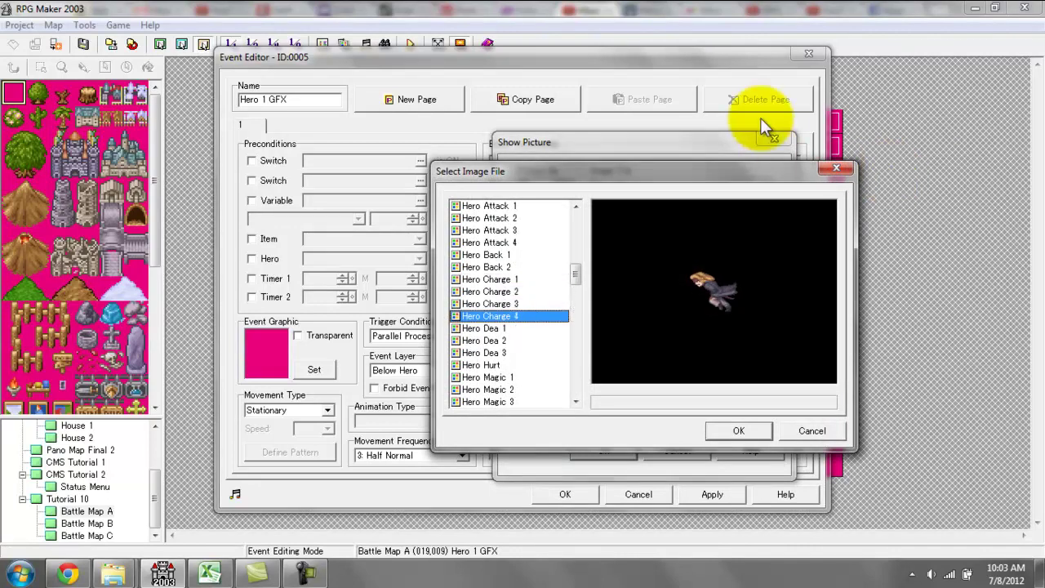
left_click(837, 167)
left_click(792, 145)
- Preview the Hero Back 1 and 2 images from branch 6's first Show Picture command, then accept the Hero 1 GFX event
scroll(796, 287, "down", 4)
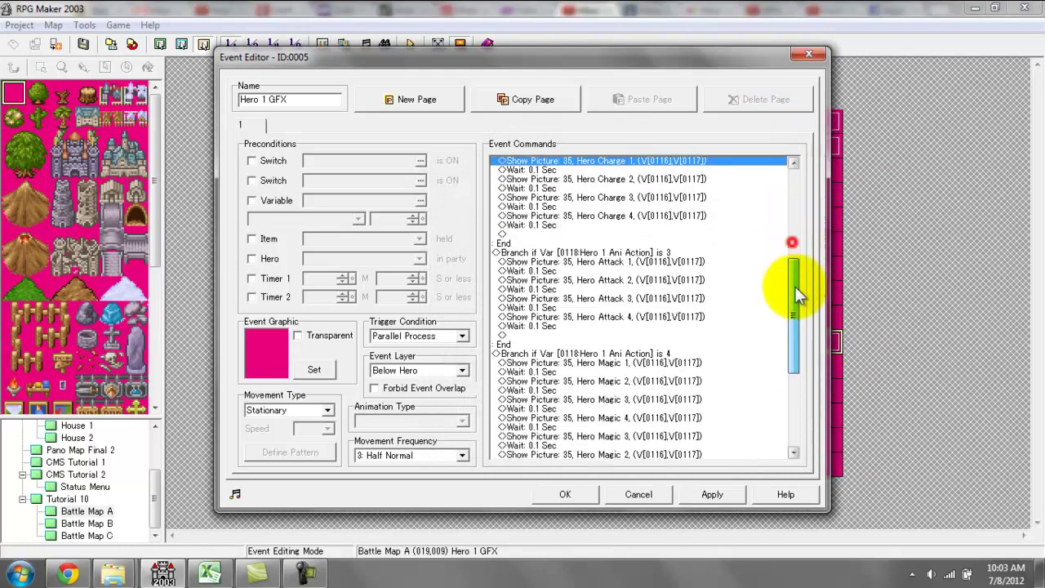
left_click_drag(796, 288, 798, 389)
left_click(680, 394)
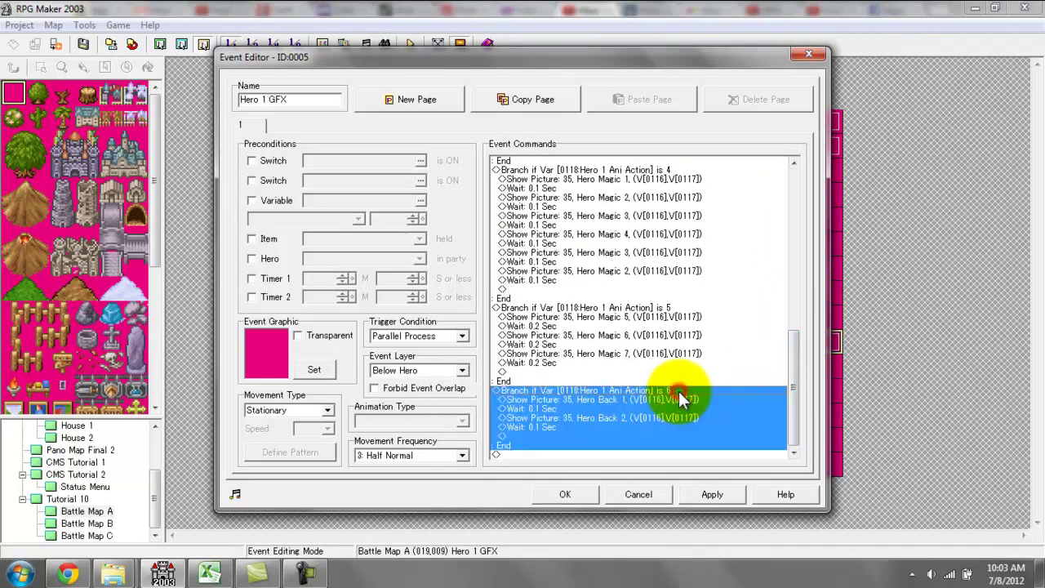
left_click(680, 399)
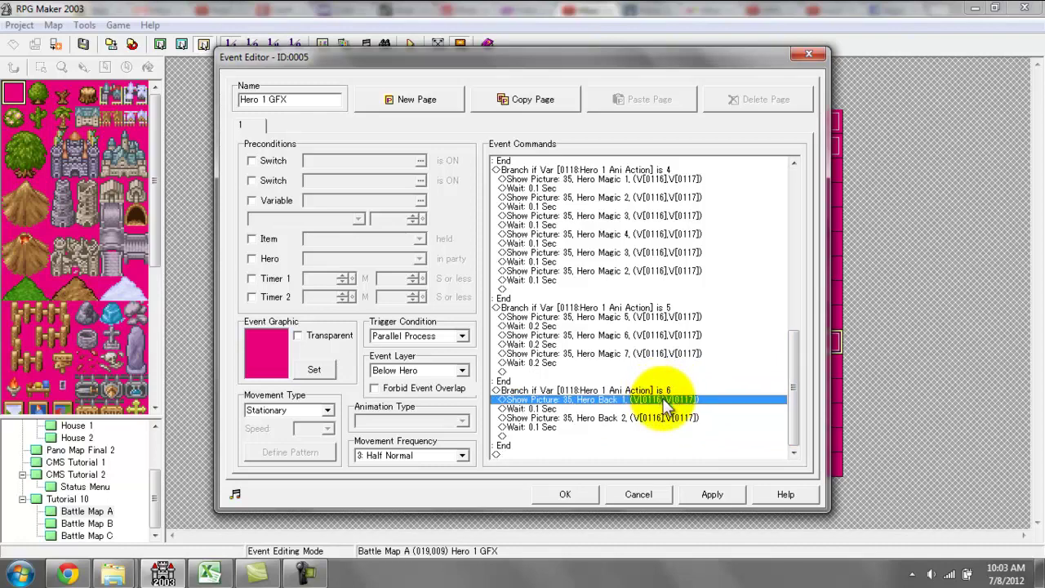
double_click(666, 398)
left_click(650, 184)
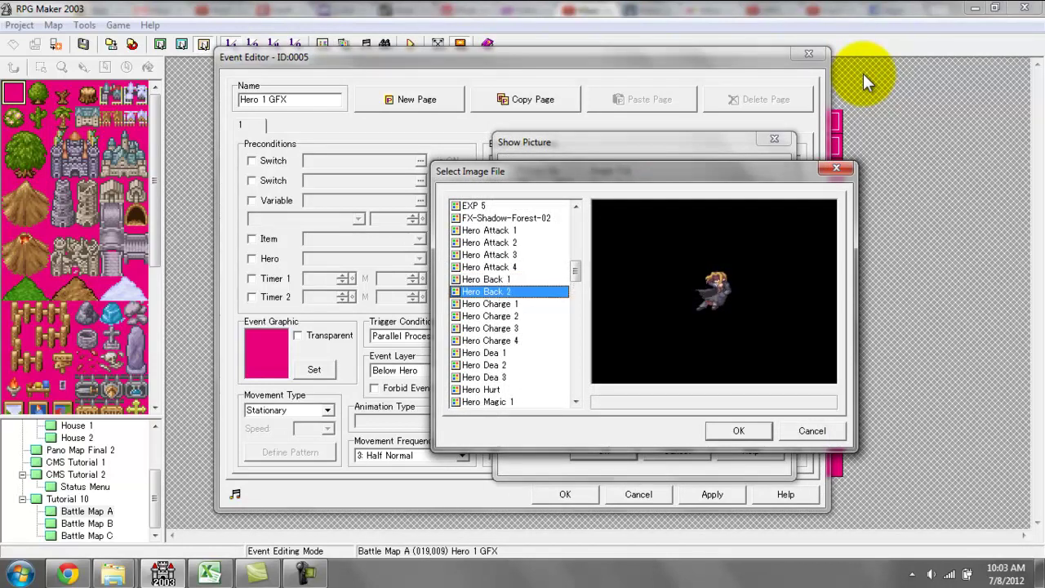
key("Down")
key("Up")
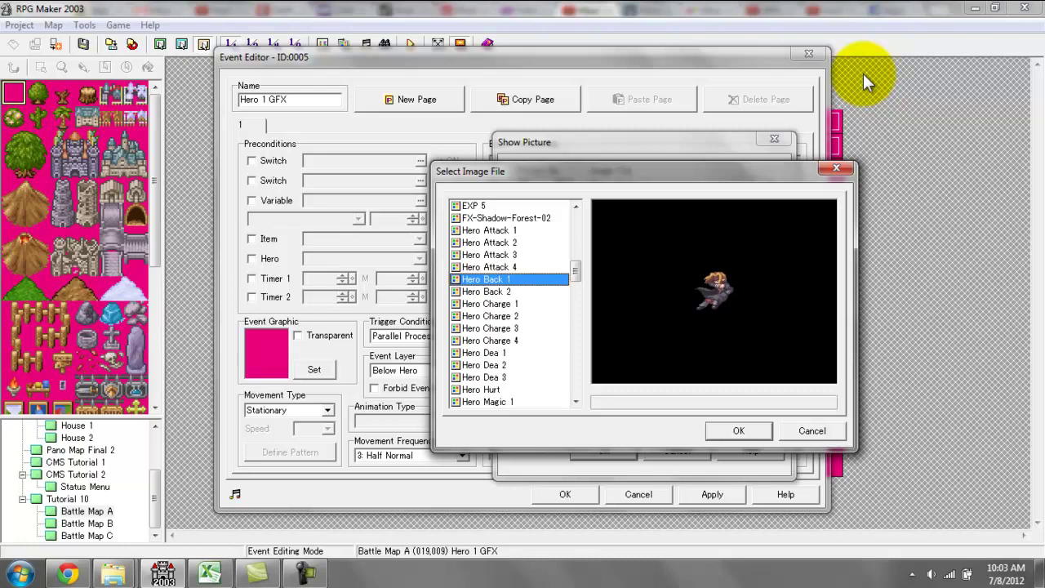
left_click(837, 168)
left_click(776, 137)
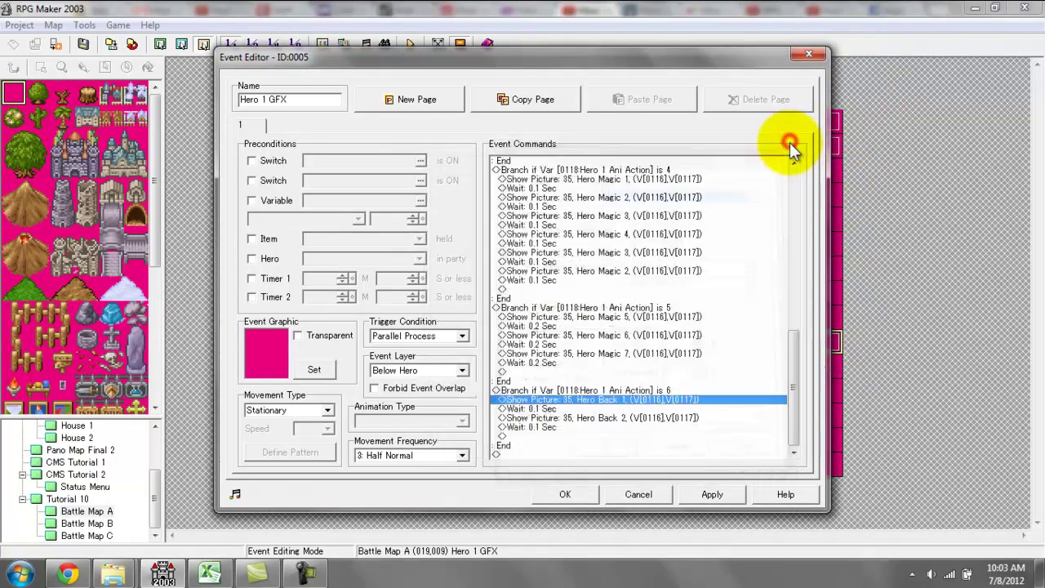
left_click(704, 495)
left_click(572, 493)
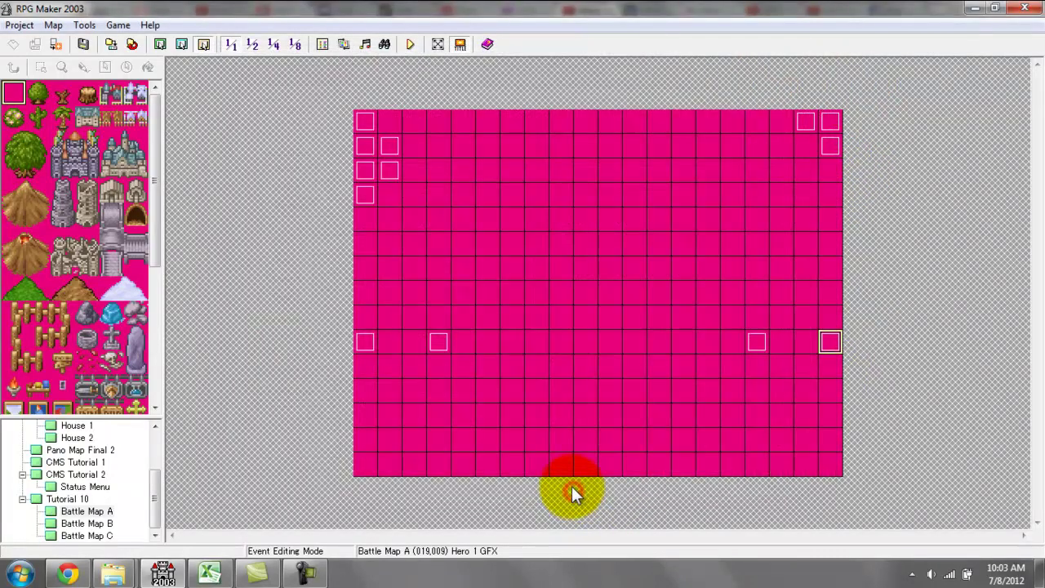
- Recheck the Enemy 1 GFX and Hero 1 GFX animation command lists, accepting both events unchanged
left_click(441, 340)
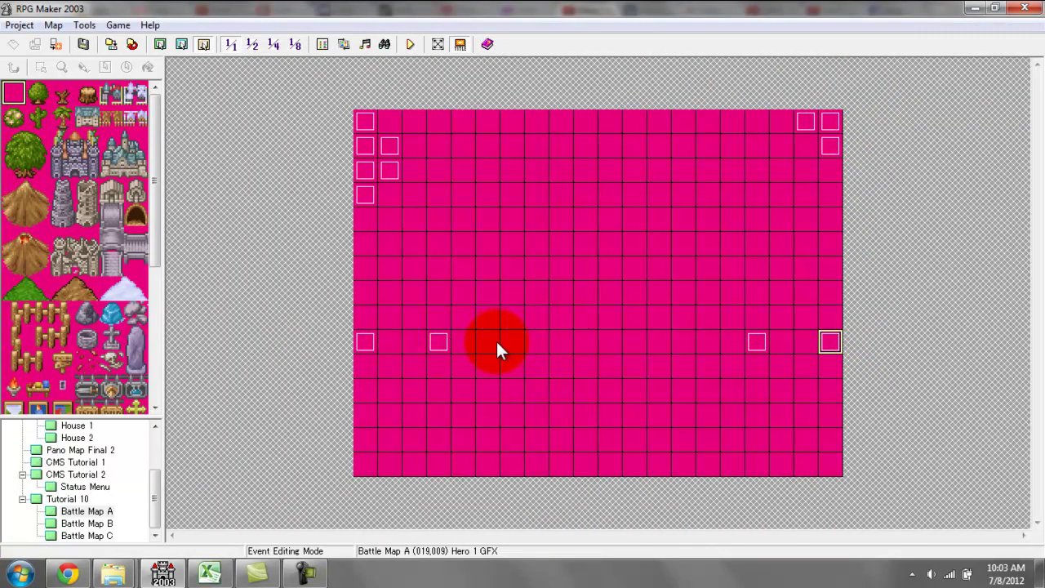
double_click(369, 337)
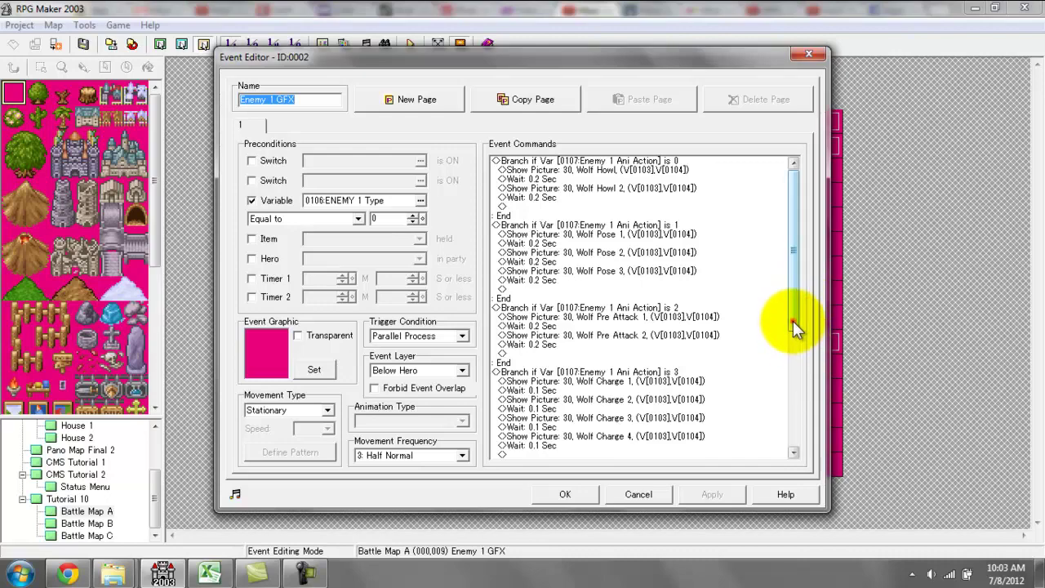
left_click_drag(793, 322, 823, 463)
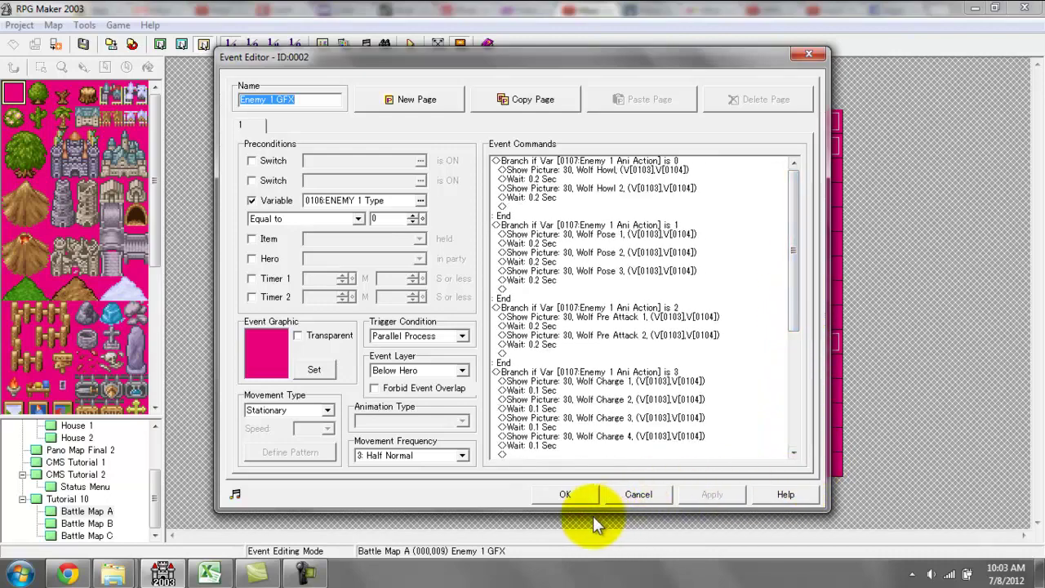
left_click(565, 494)
left_click(831, 343)
double_click(831, 343)
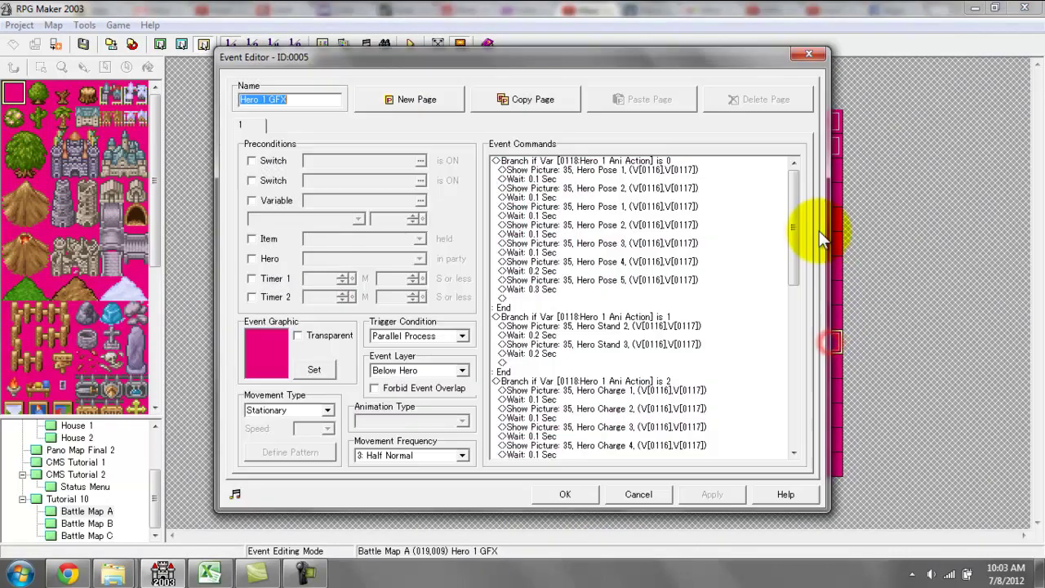
mouse_move(794, 248)
left_mouse_down()
mouse_move(793, 414)
mouse_move(794, 247)
left_mouse_up()
left_click(565, 492)
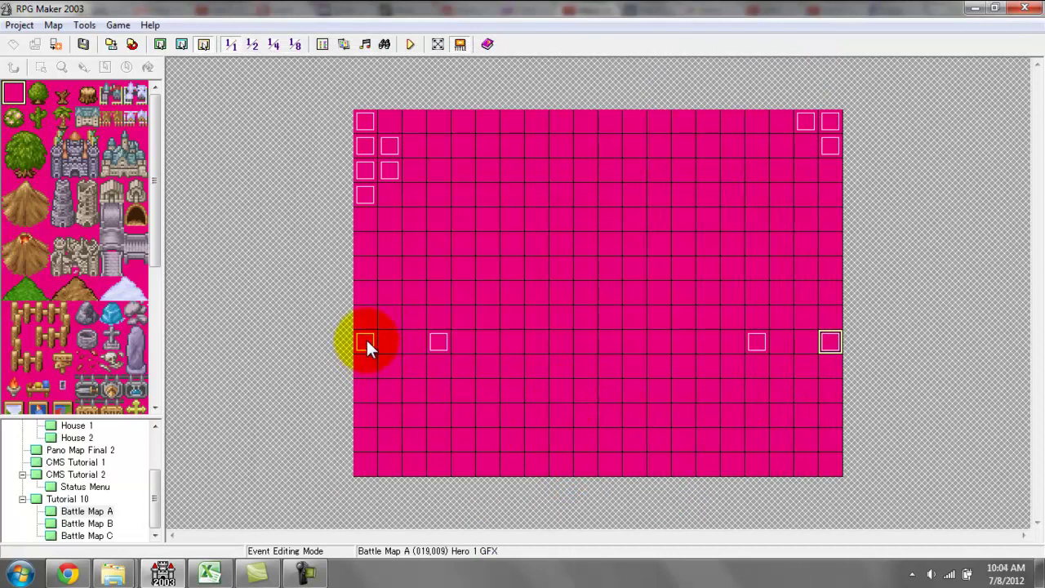
- Review the Show Picture commands of the Grass Background event on Battle Map A and close it unchanged
left_click(365, 238)
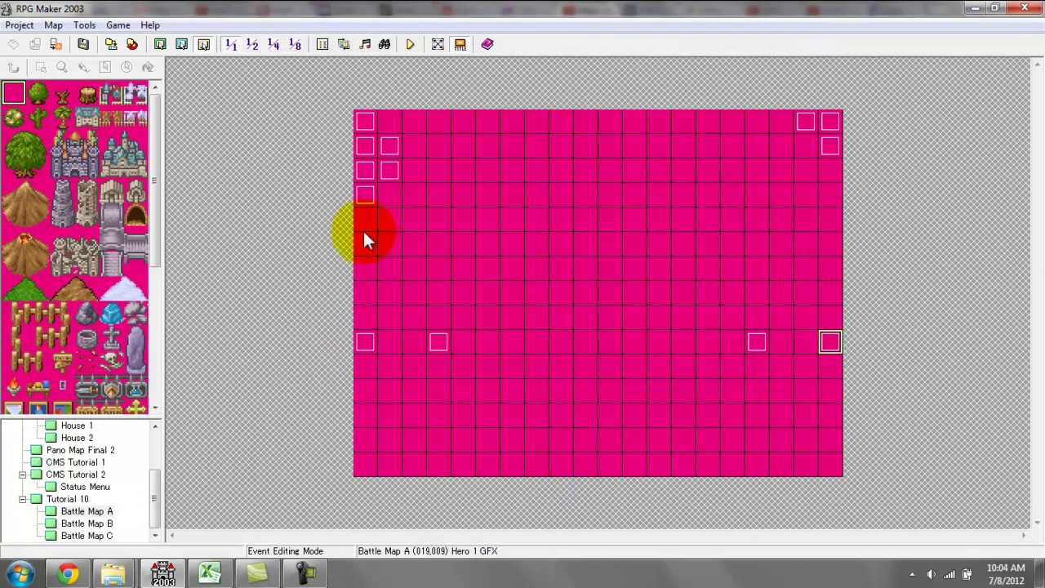
left_click(368, 119)
double_click(365, 169)
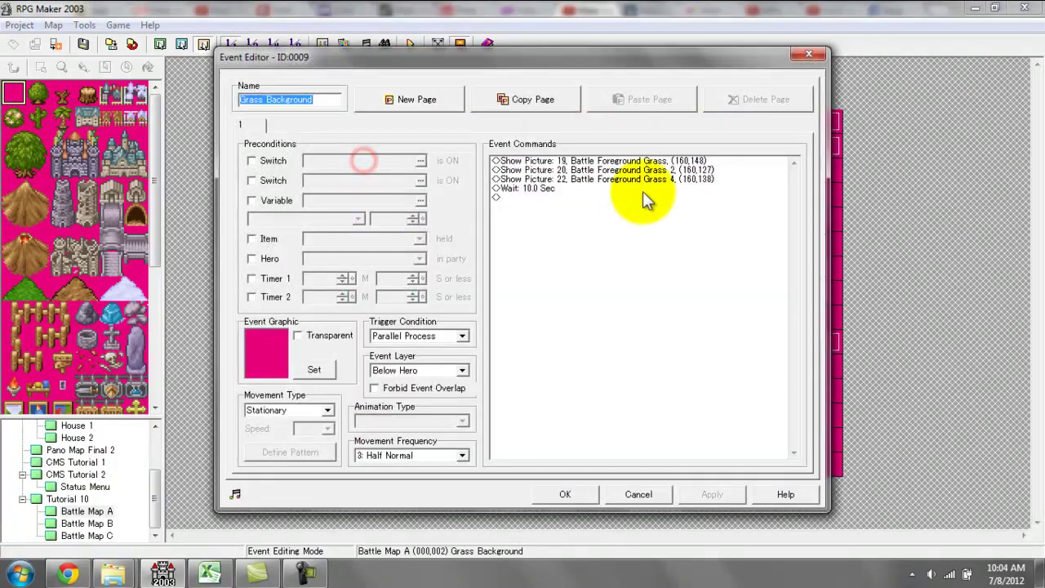
left_click(807, 55)
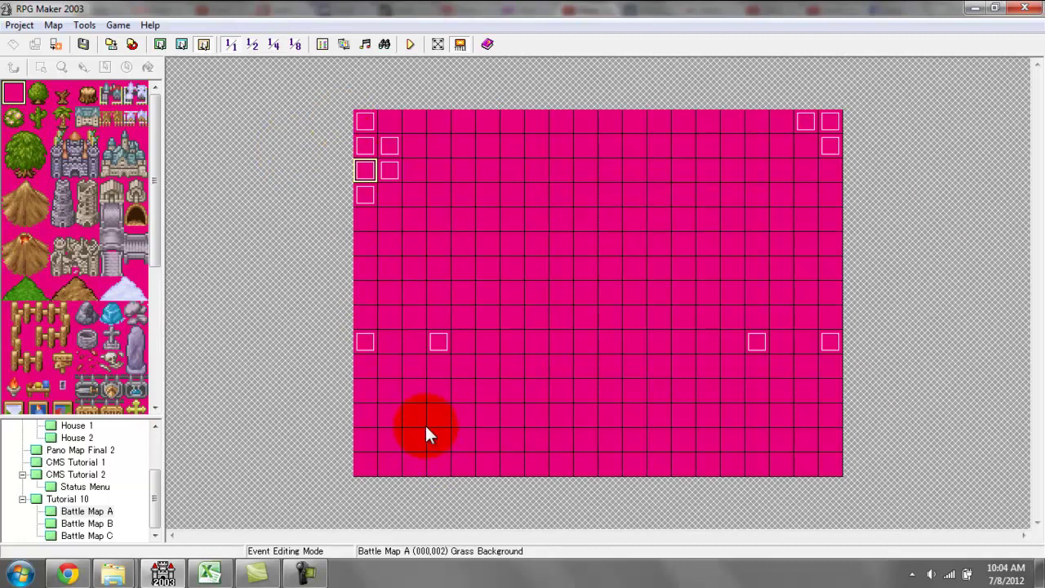
- On the CMS Tutorial 1 map, change the Wolf event's teleport destination to Battle Map A (000,014) and accept the event
left_click(97, 462)
double_click(549, 139)
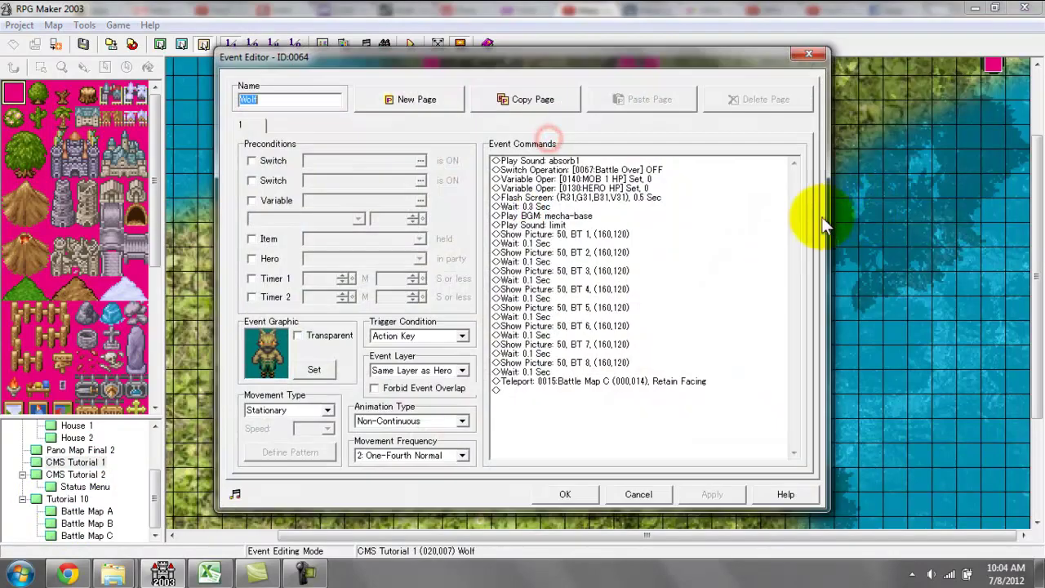
double_click(595, 381)
left_click(523, 330)
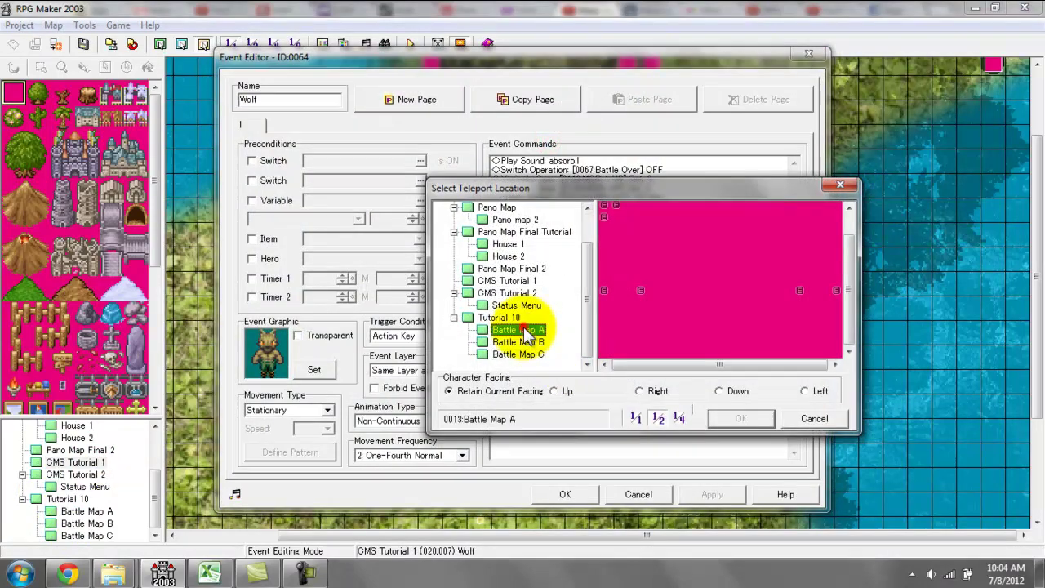
double_click(602, 351)
left_click(714, 494)
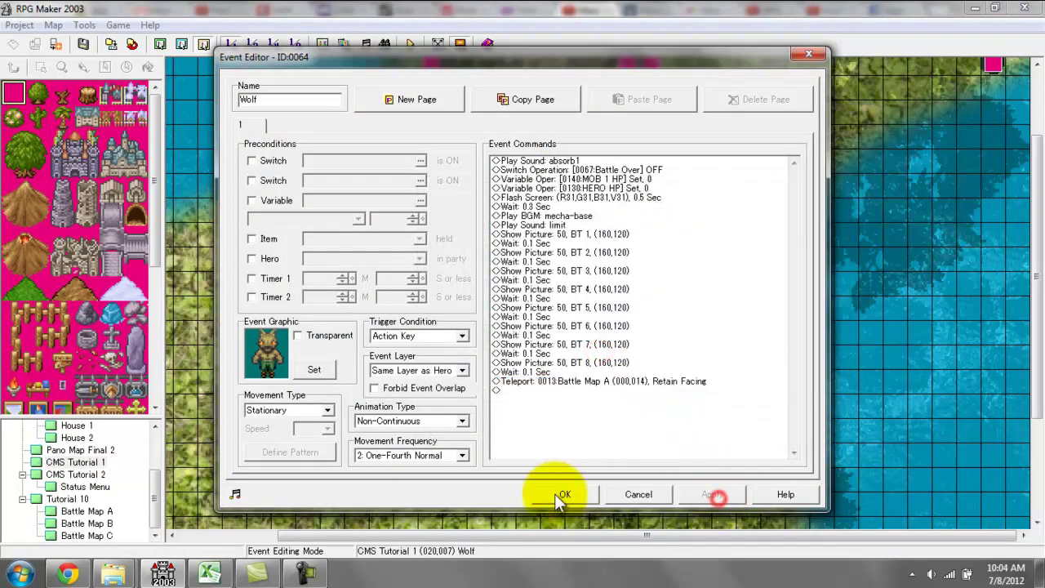
left_click(560, 494)
- Save the map changes, test play the game through to the wolf battle scene, and close the test
left_click(53, 25)
left_click(49, 39)
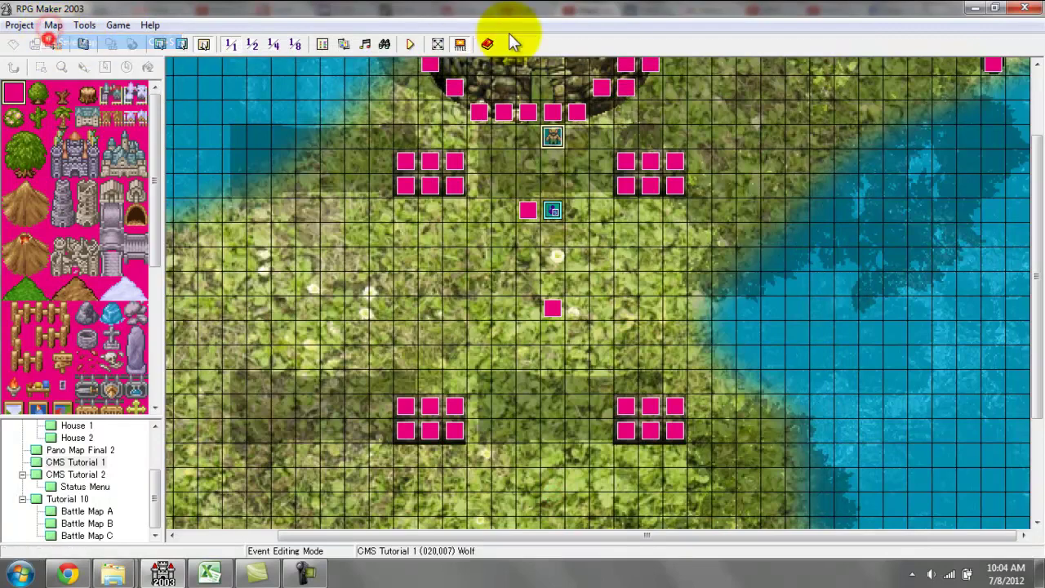
left_click(410, 44)
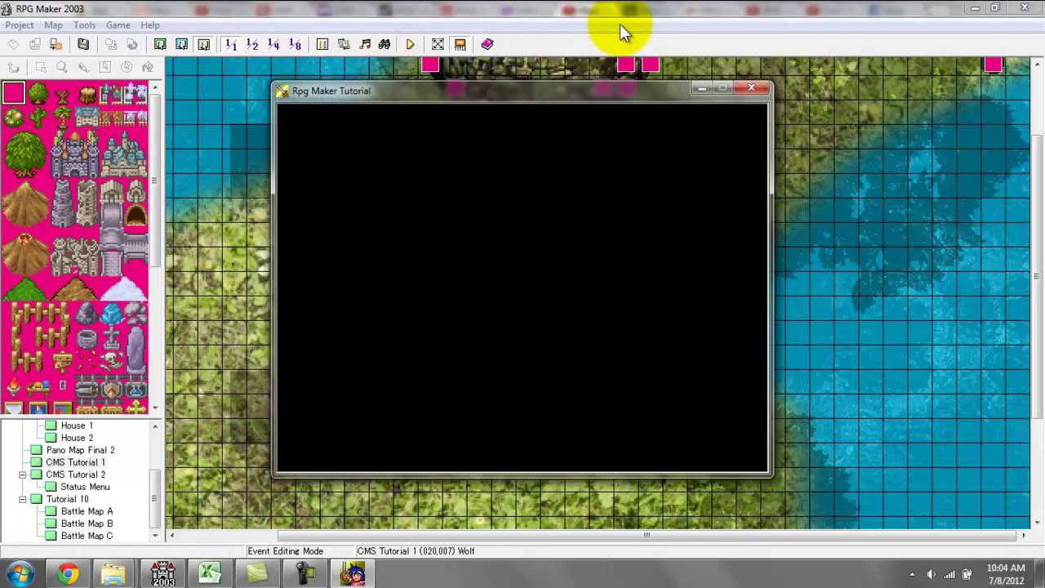
key("Return")
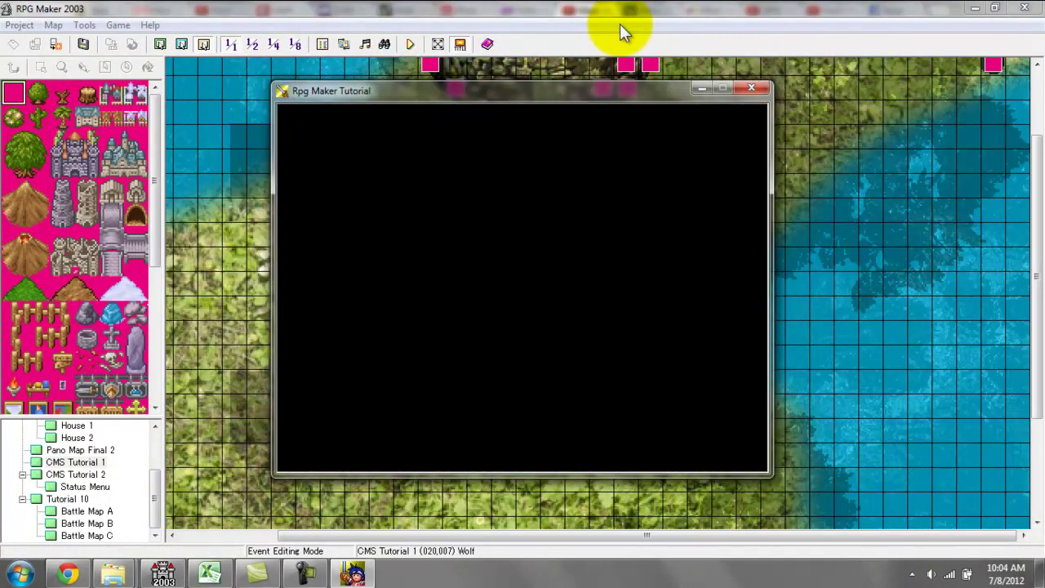
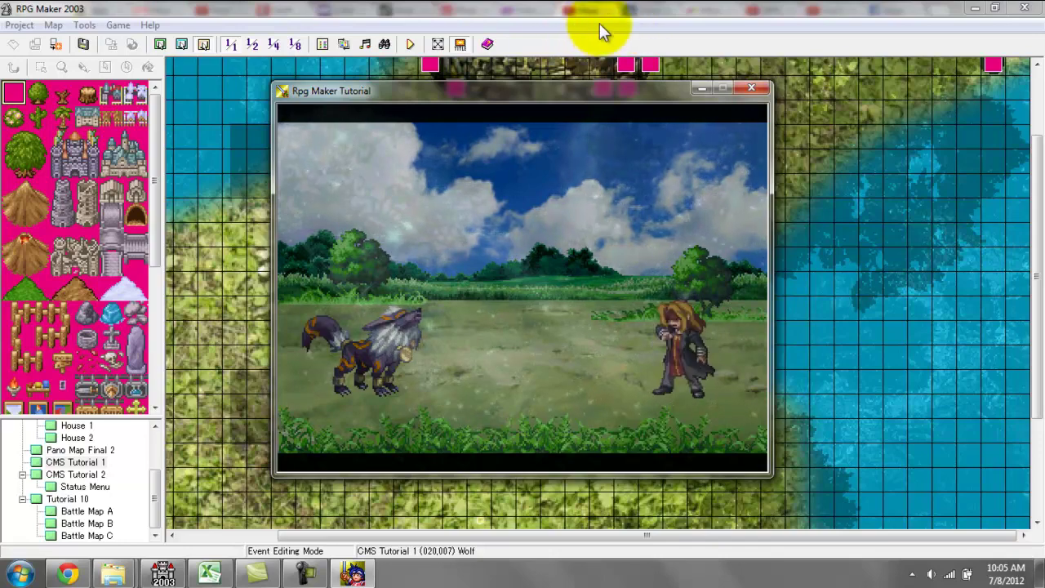
left_click(758, 87)
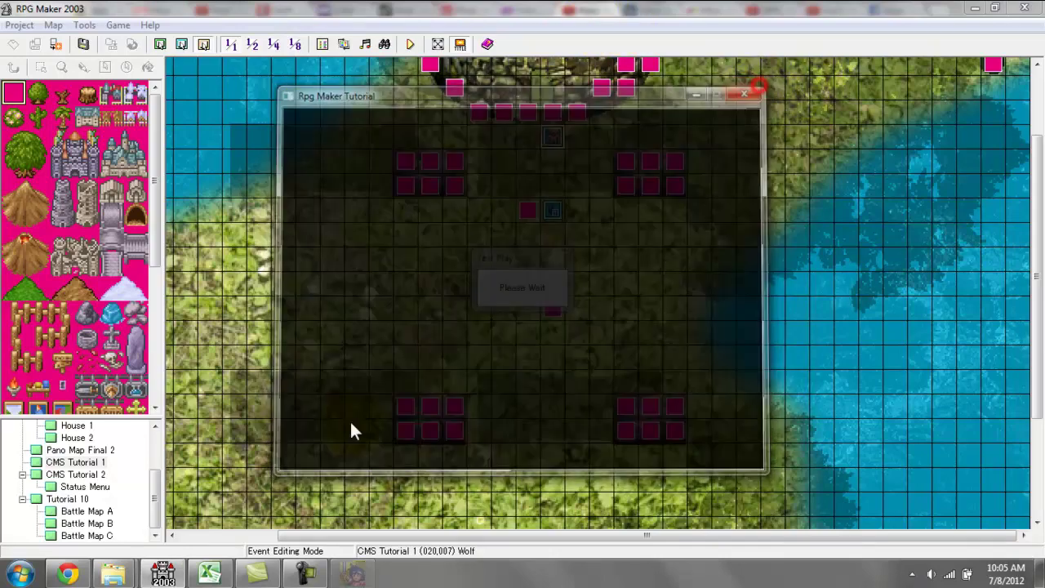
- Open Battle Map A's map properties and preview the sky1 and sky2 parallax backgrounds, cancelling the graphic selection
left_click(89, 510)
right_click(91, 508)
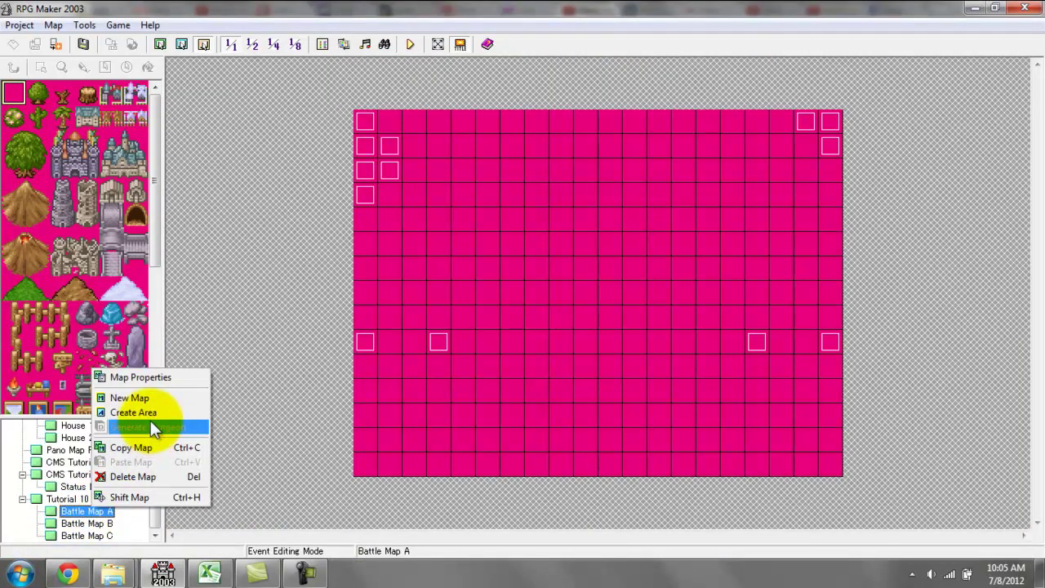
left_click(150, 377)
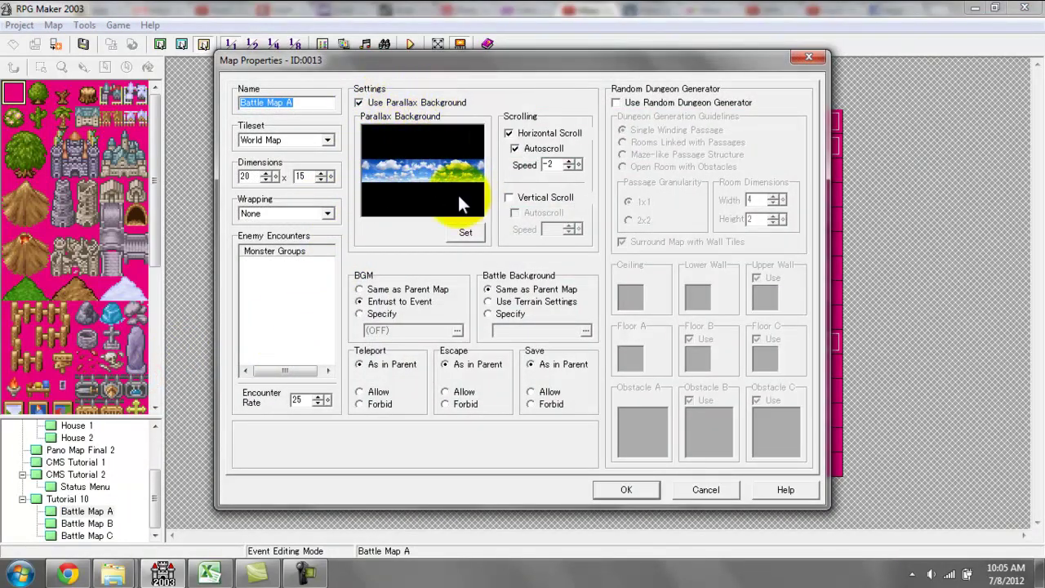
left_click(468, 233)
left_click_drag(459, 229, 455, 337)
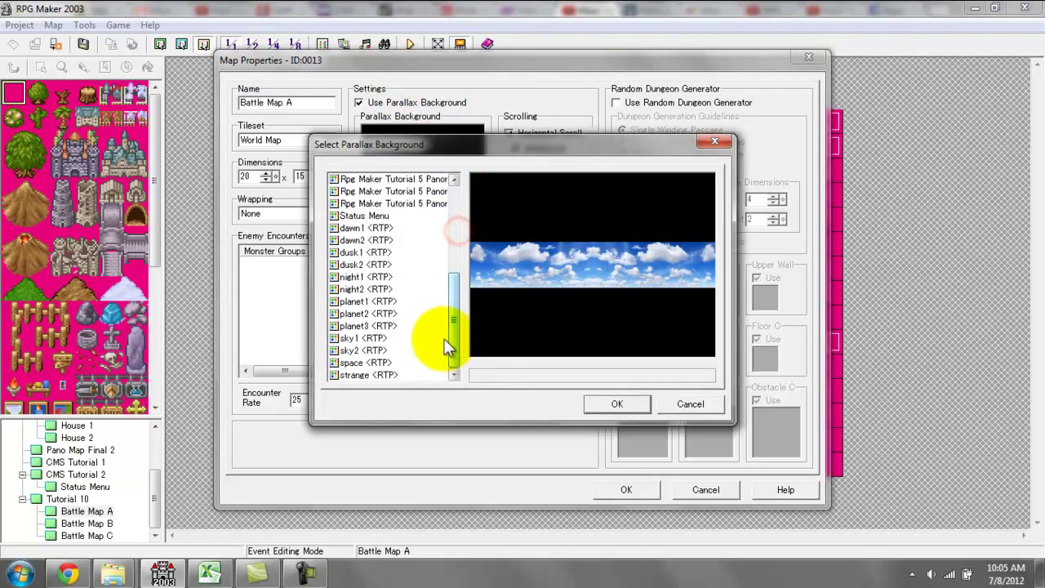
left_click(428, 342)
left_click(419, 363)
left_click(416, 342)
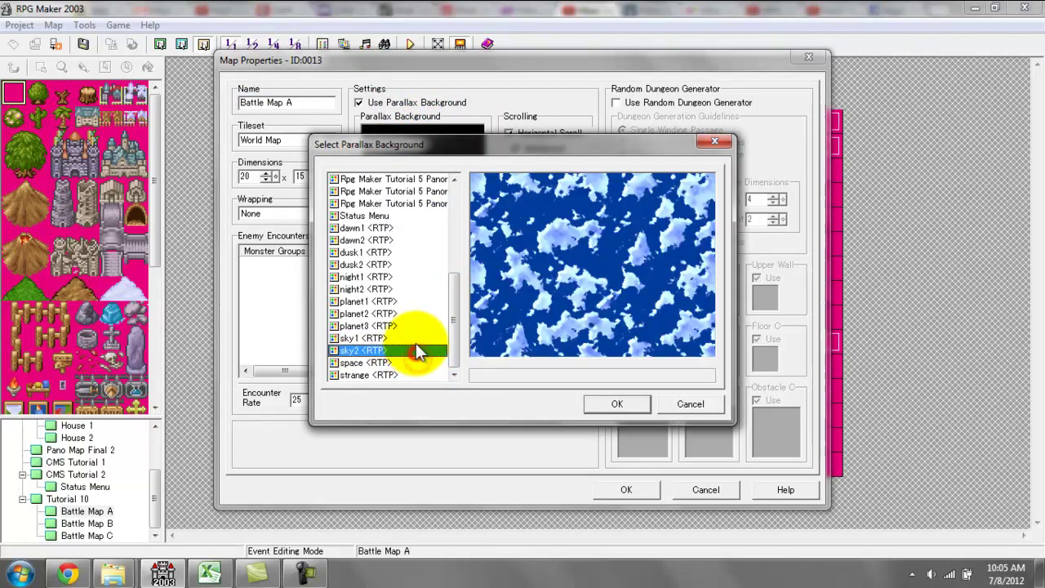
left_click(415, 347)
left_click(415, 340)
left_click(415, 347)
left_click(414, 339)
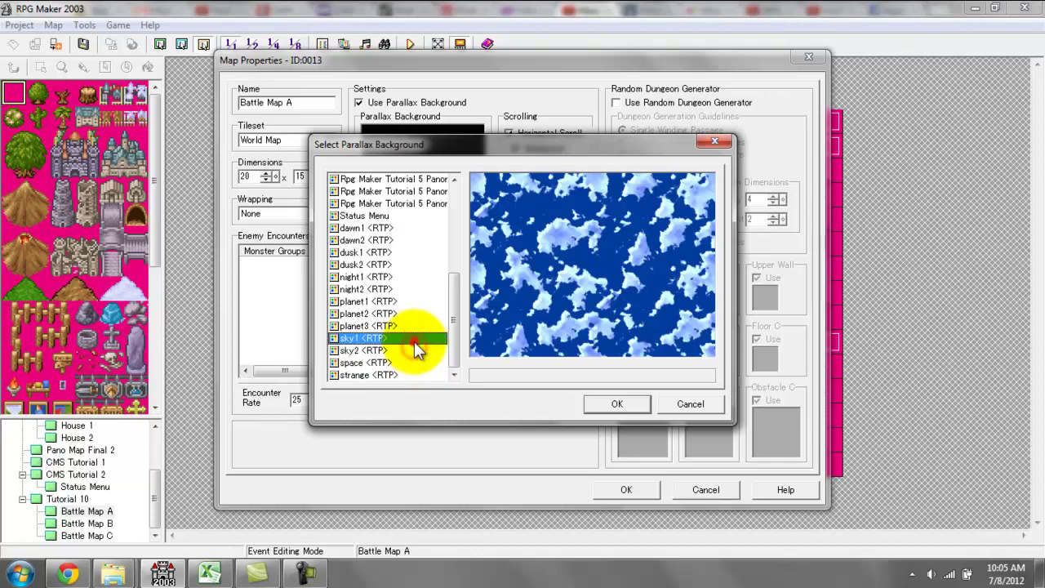
left_click(707, 402)
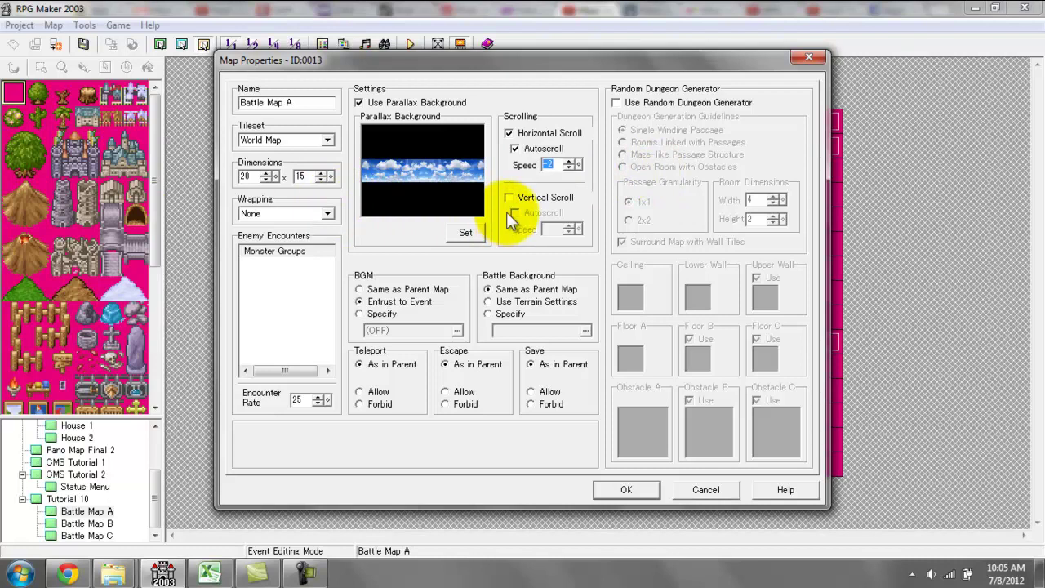
- Try other horizontal autoscroll speeds for Battle Map A's parallax background, return the speed to -2 and accept the map properties
left_click(570, 162)
left_click(570, 162)
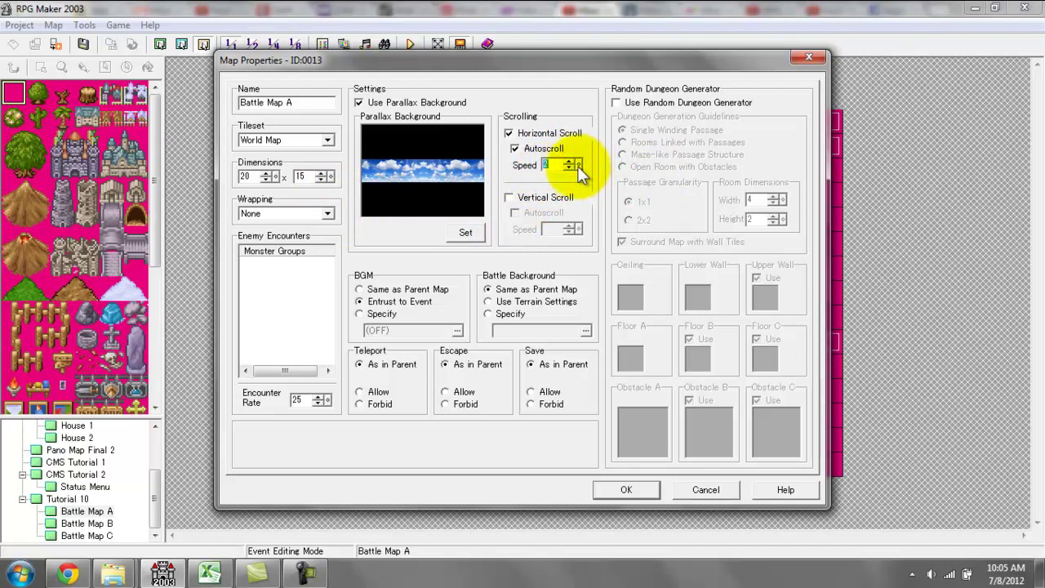
left_click(572, 167)
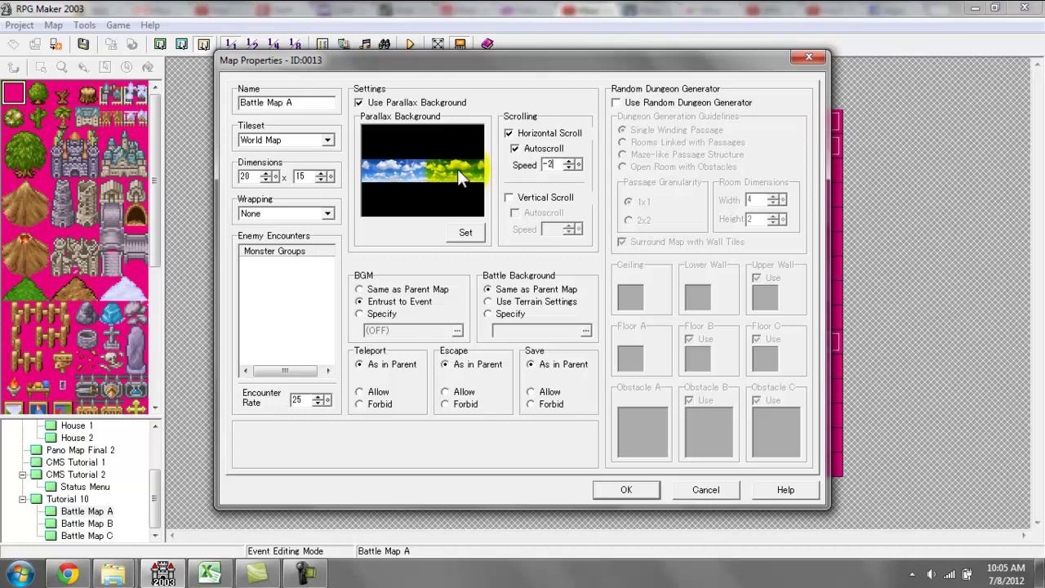
left_click(550, 164)
key("BackSpace")
type("2")
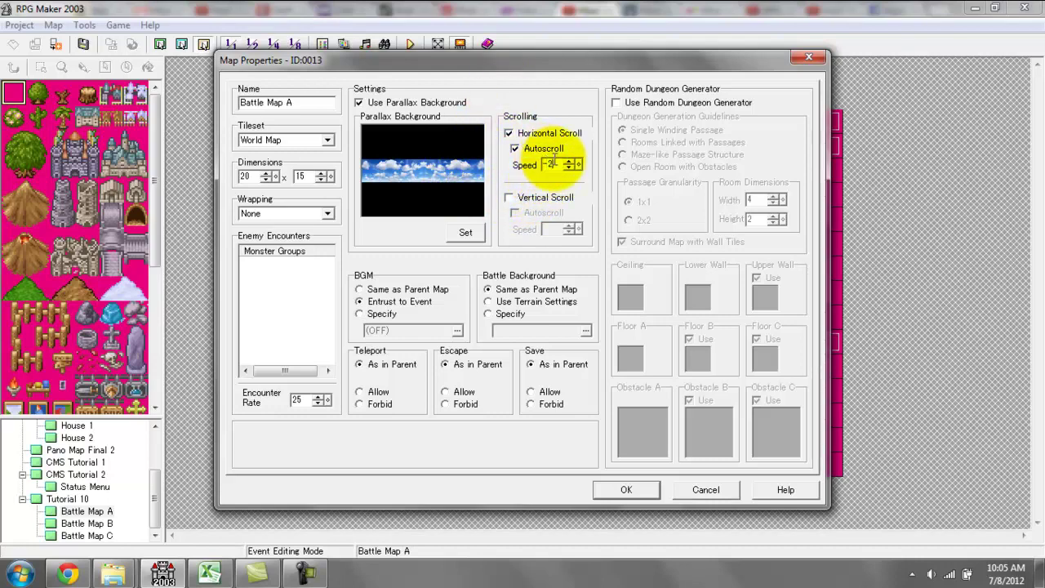
left_click(622, 490)
- Create an event at (010,005) on Battle Map A and start a Change Parallax Background command with the Clouds graphic
double_click(599, 251)
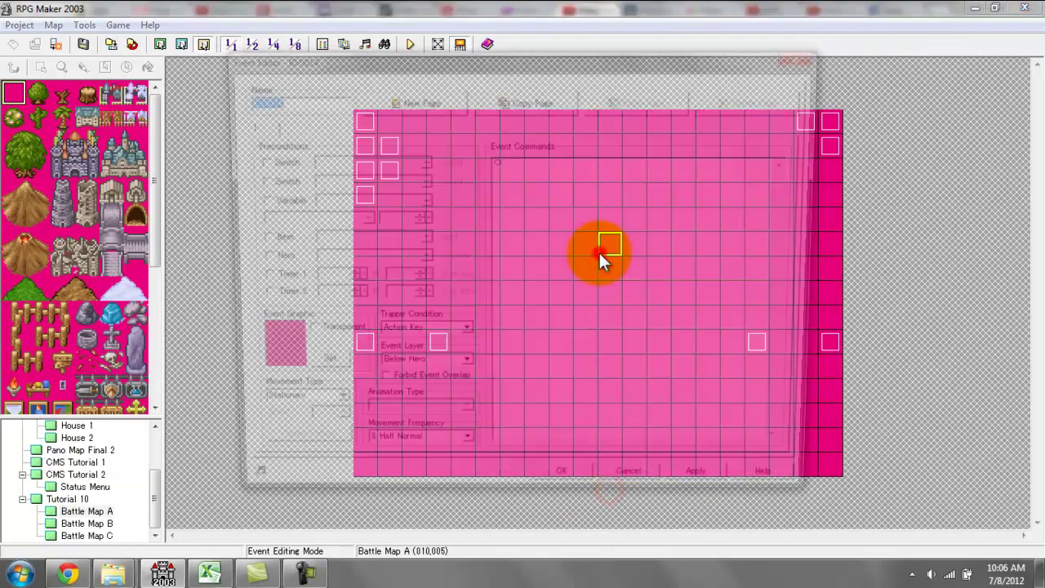
double_click(588, 192)
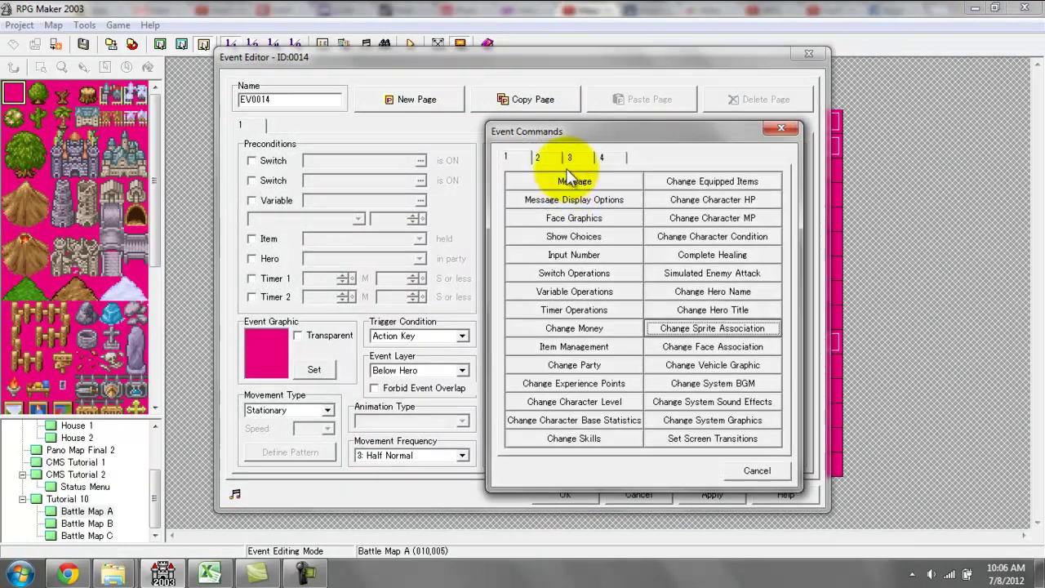
left_click(568, 159)
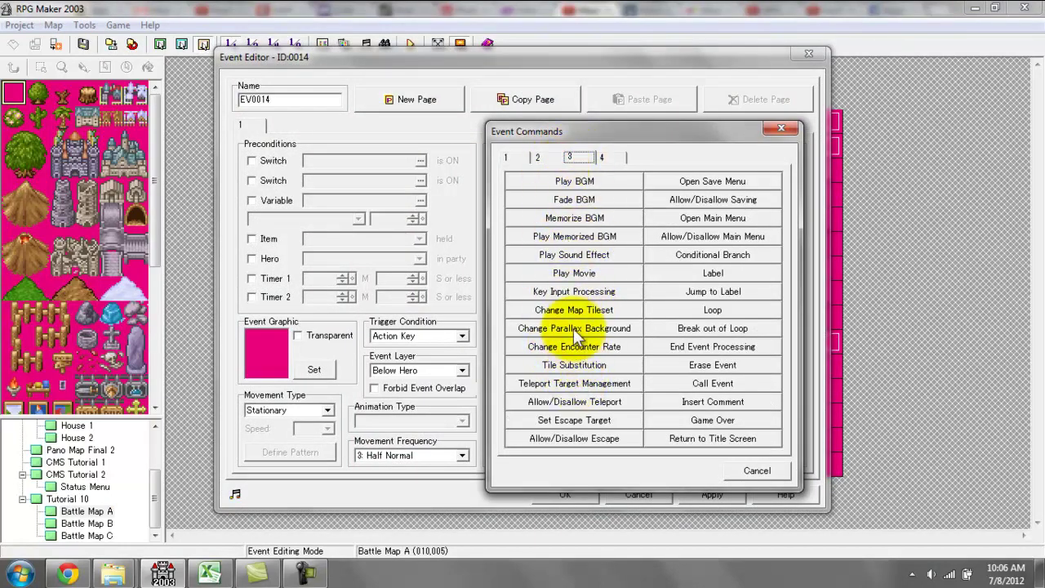
left_click(544, 334)
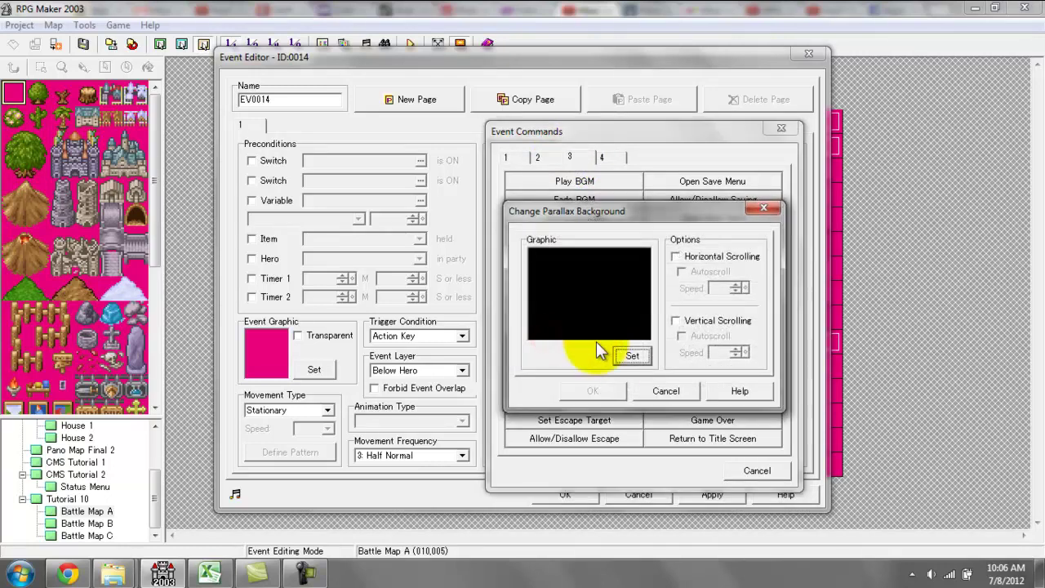
left_click(630, 354)
double_click(528, 209)
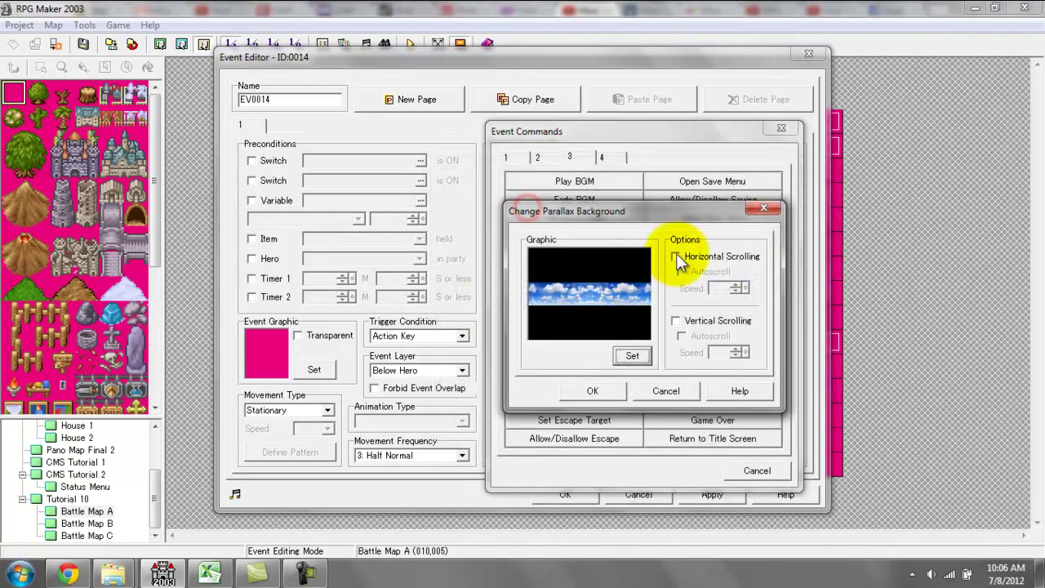
- Enable horizontal autoscroll at speed -8 for the Clouds background and accept both the command and the event
left_click(675, 256)
left_click(682, 271)
left_click(732, 290)
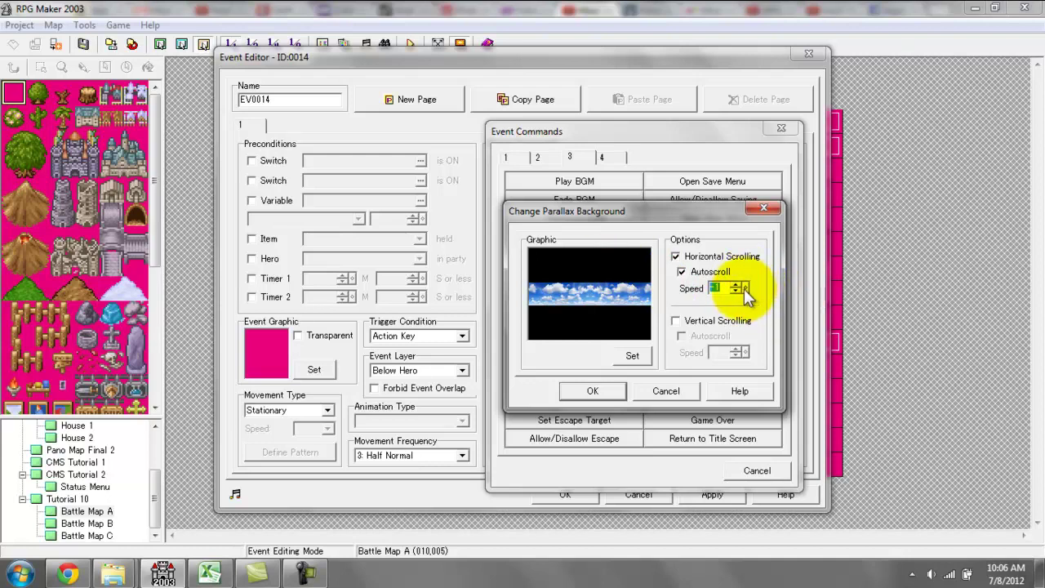
left_click_drag(744, 288, 745, 390)
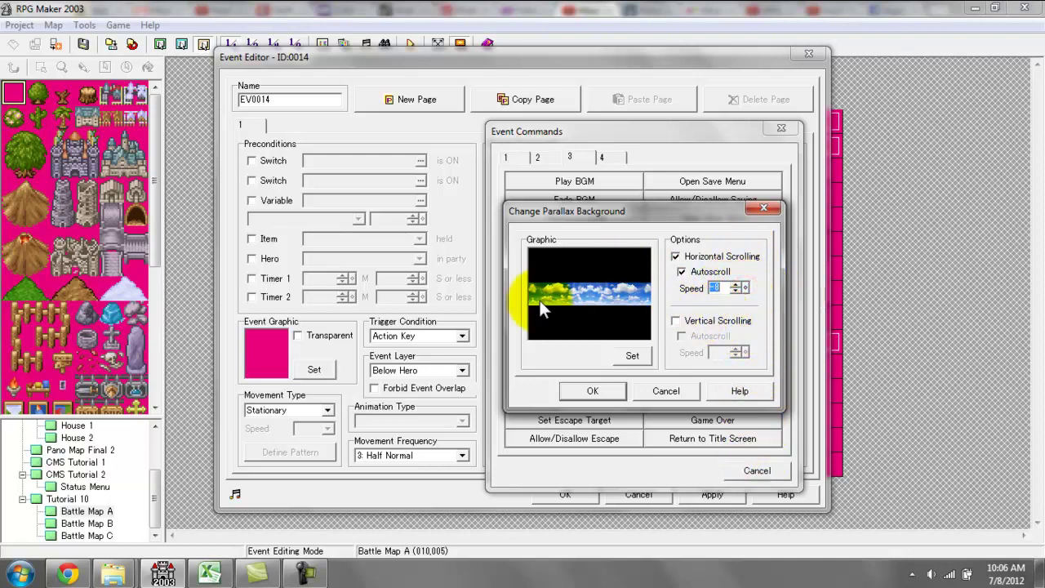
left_click(592, 392)
left_click(567, 493)
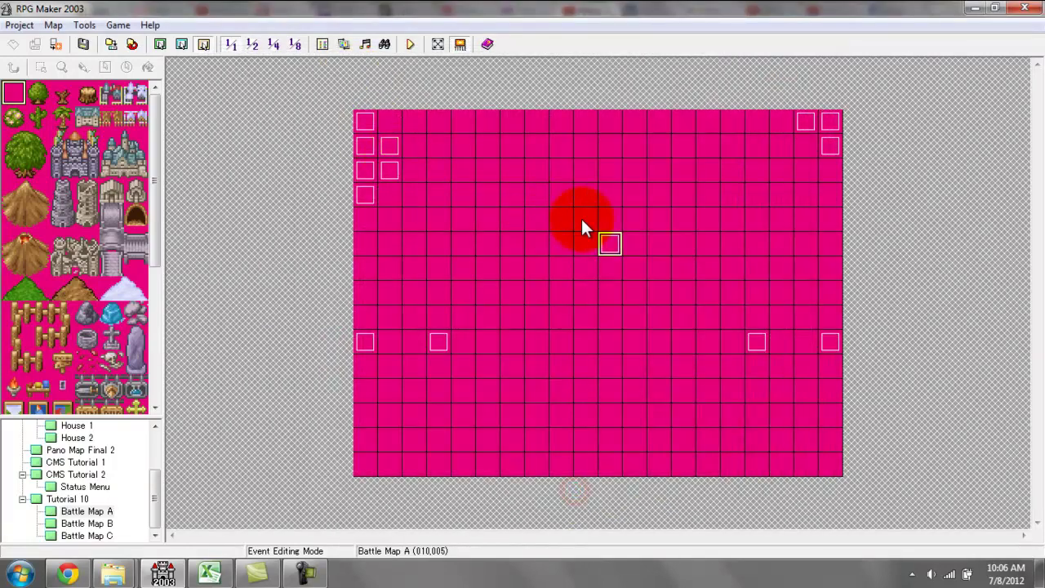
- Set the new event's trigger condition to Parallel Process and accept the event
left_click(613, 242)
double_click(613, 243)
left_click(460, 336)
left_click(413, 397)
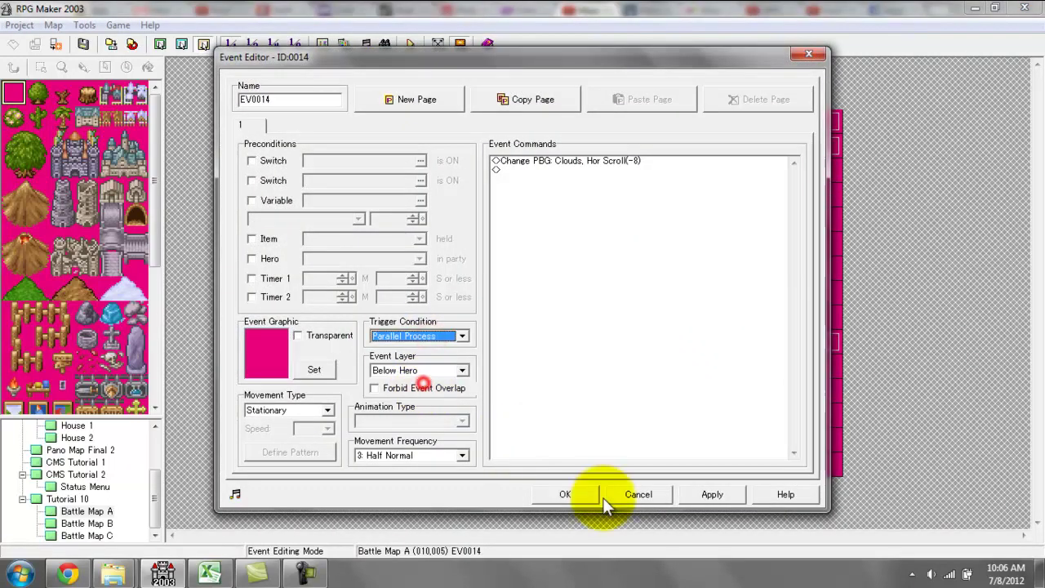
left_click(593, 497)
- Save the map, test play through to the wolf battle to watch the scrolling clouds, and close the test
left_click(409, 43)
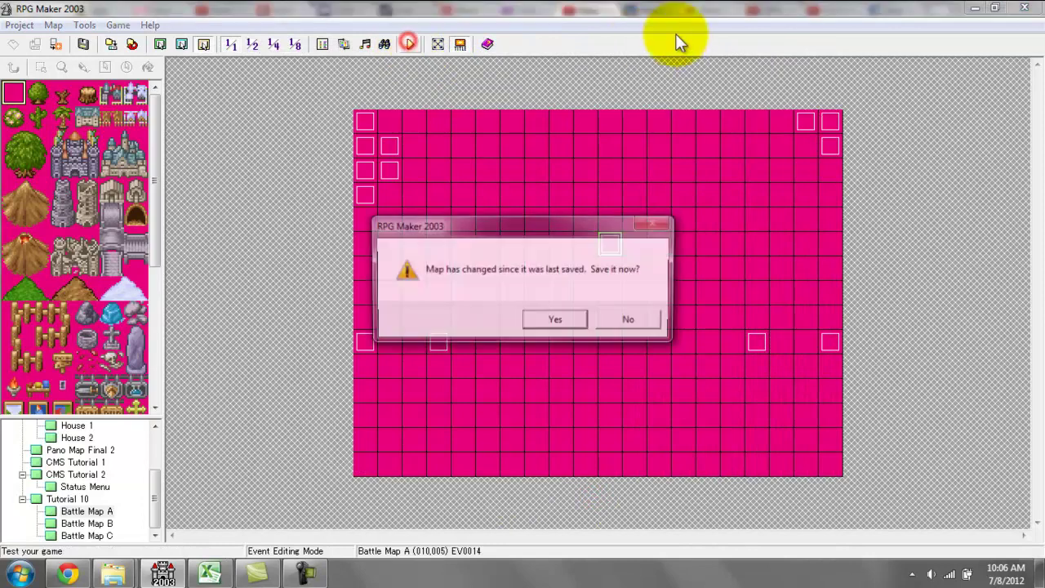
key("Return")
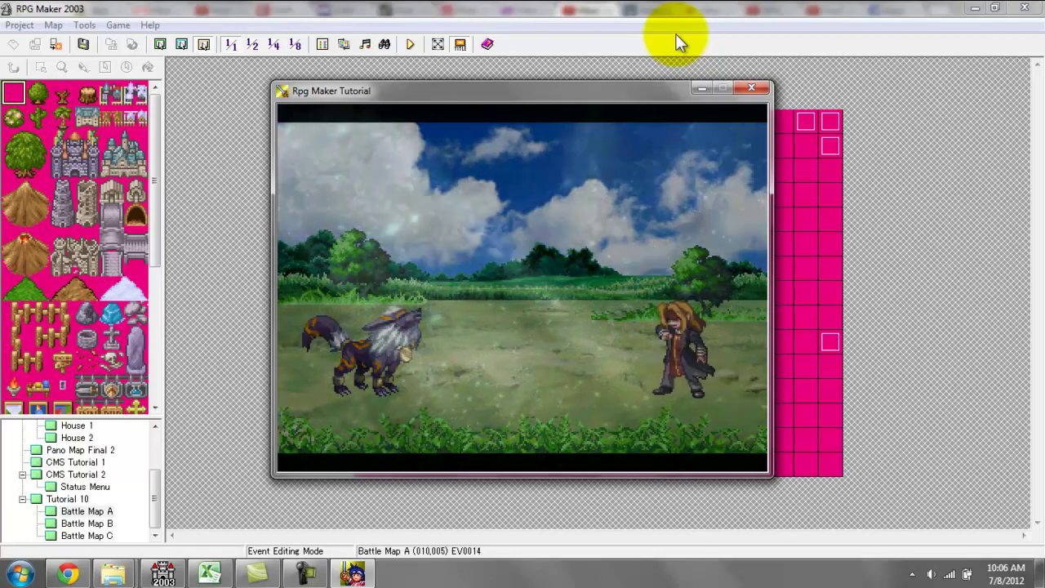
left_click(752, 87)
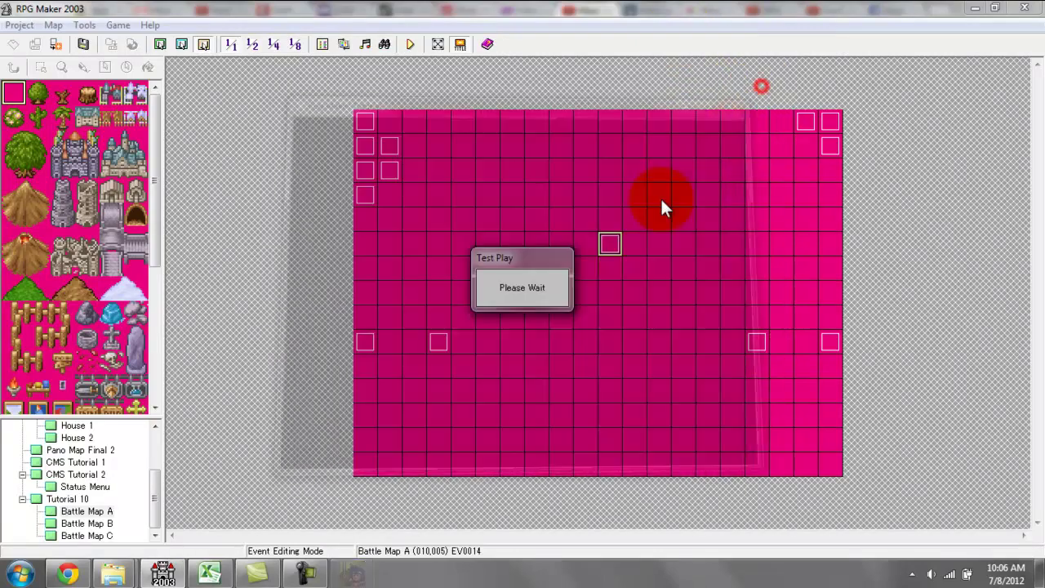
- Insert a Shake Screen command set to Begin Shaking, with weak strength and below-medium speed, before the parallax command and apply it
double_click(607, 240)
double_click(601, 164)
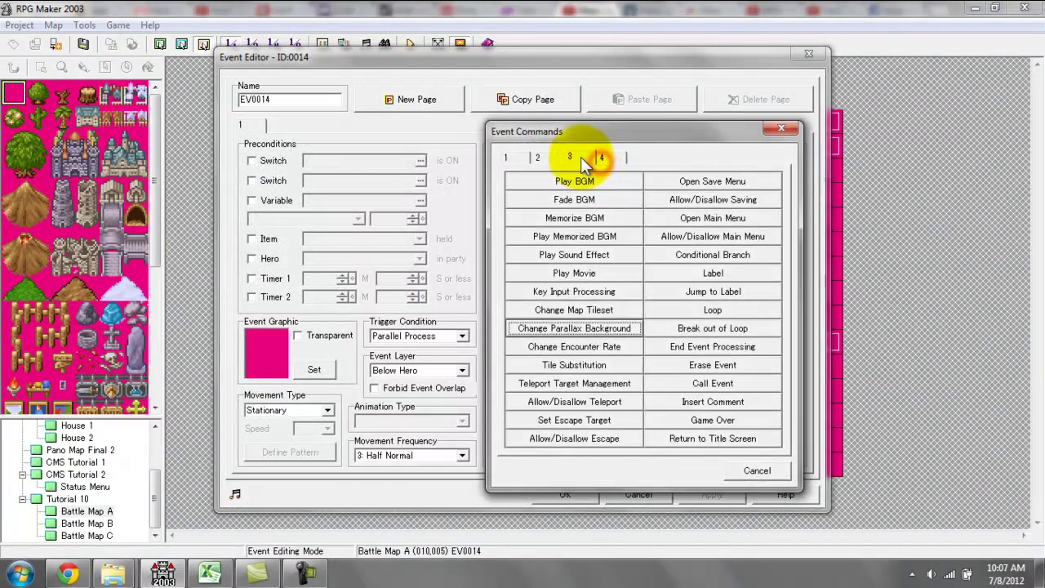
left_click(541, 158)
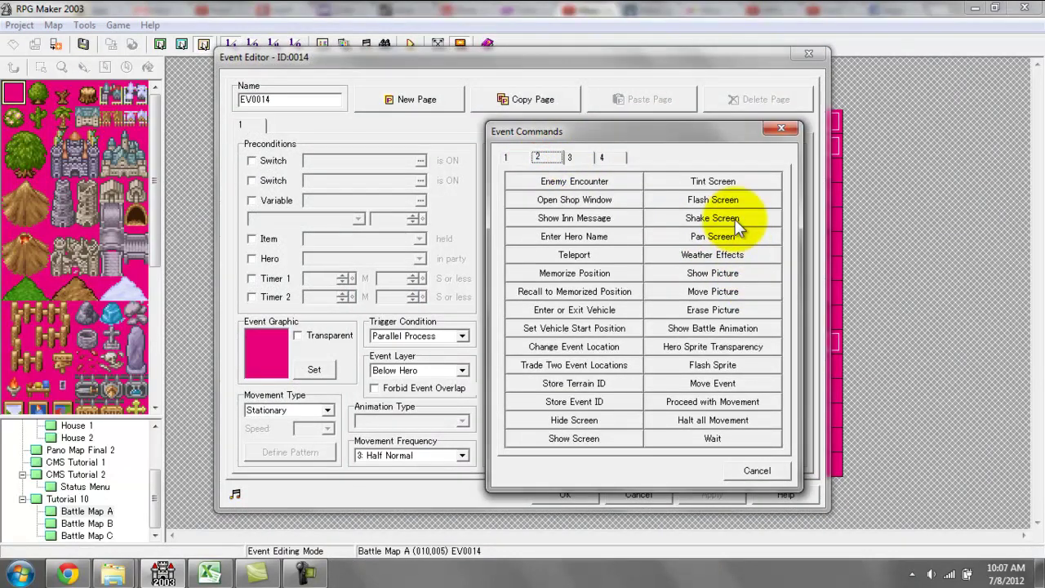
left_click(698, 217)
left_click_drag(575, 346, 516, 346)
left_click(549, 350)
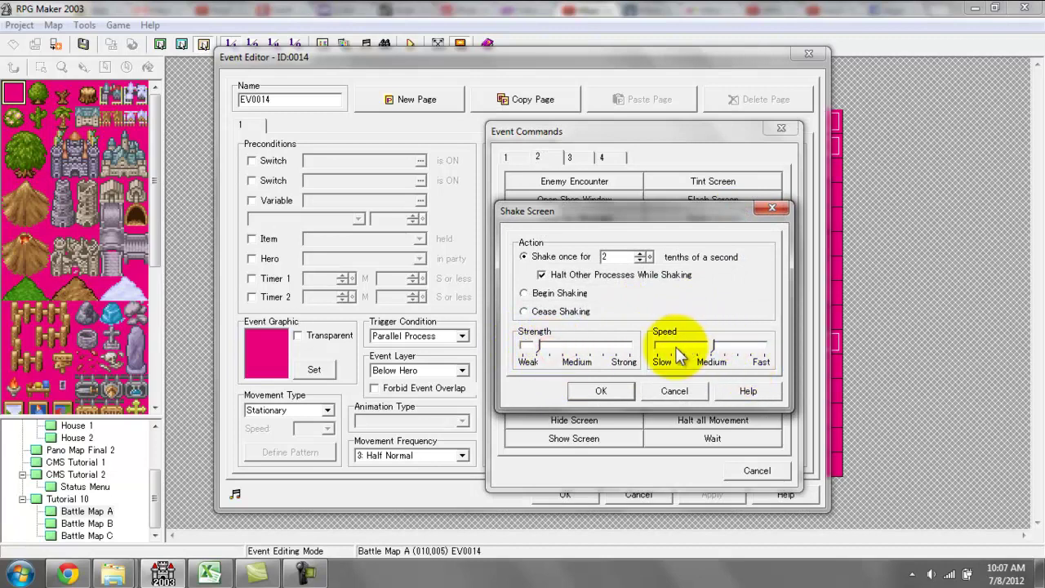
mouse_move(676, 353)
left_mouse_down()
mouse_move(730, 346)
mouse_move(686, 353)
left_mouse_up()
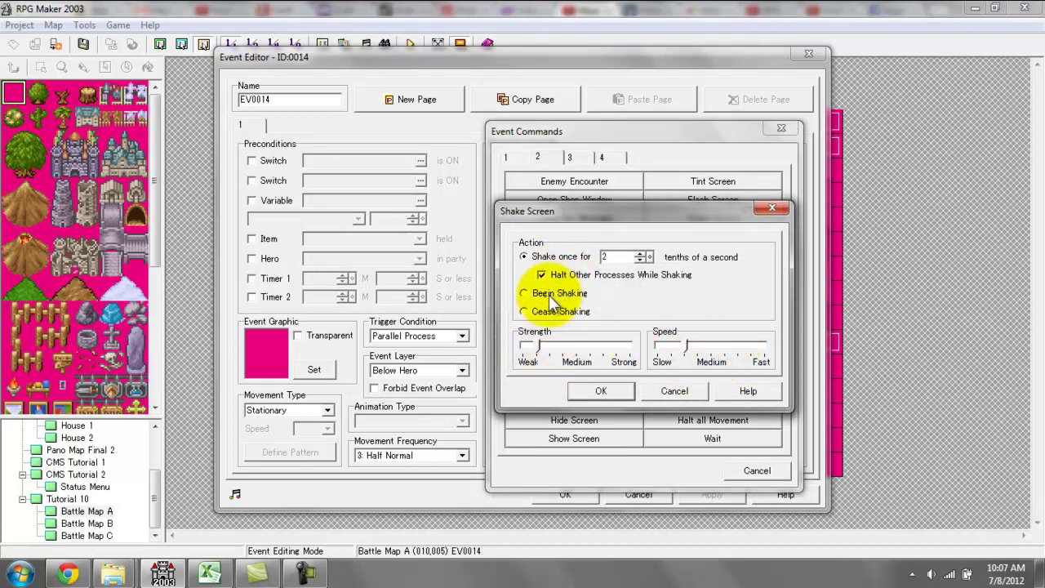
left_click(548, 293)
left_click(605, 392)
left_click(713, 494)
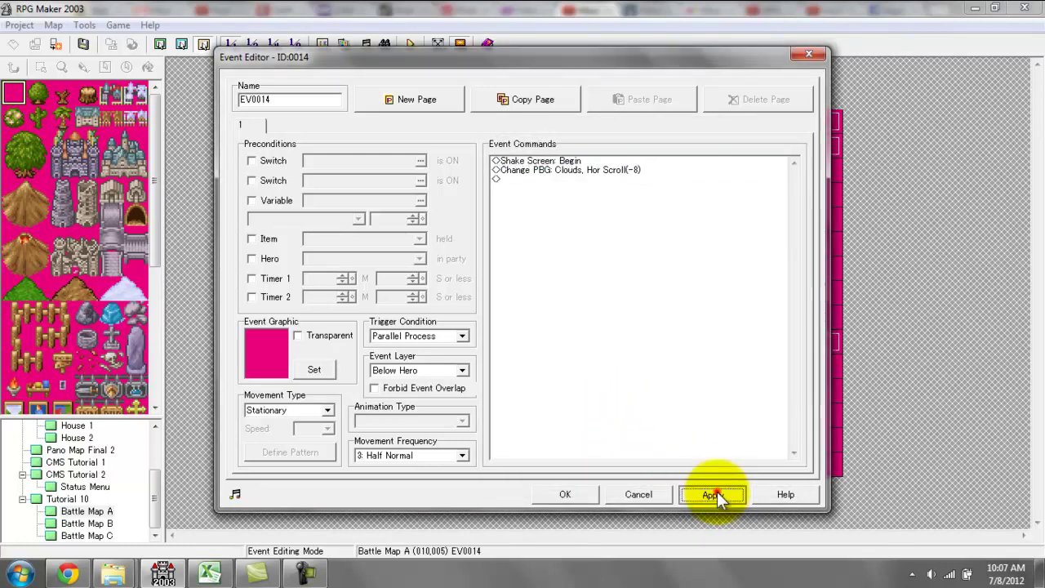
- Add a Wait command of 12 tenths of a second at the end of the event's command list
double_click(568, 197)
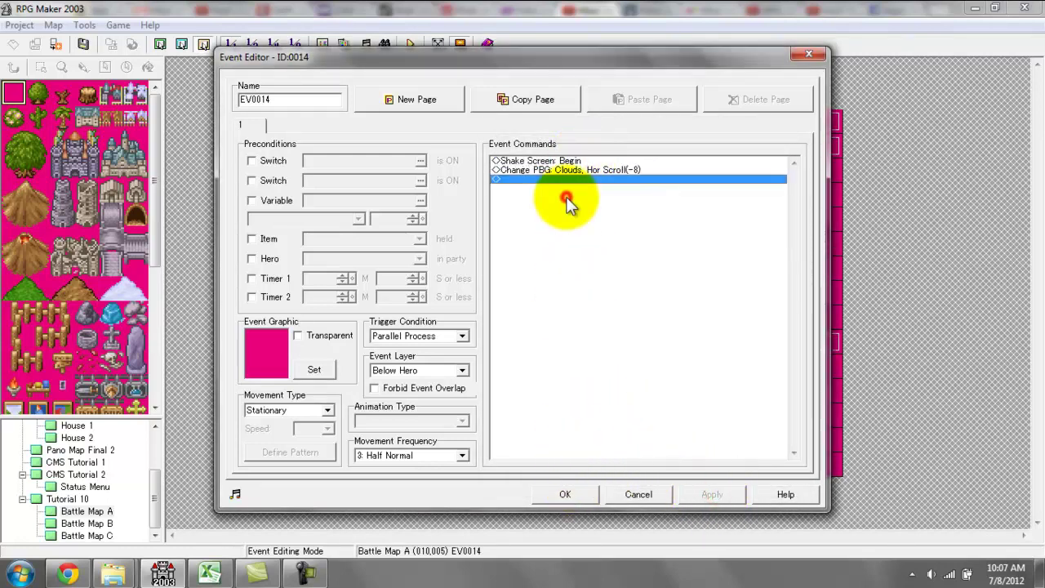
left_click(570, 156)
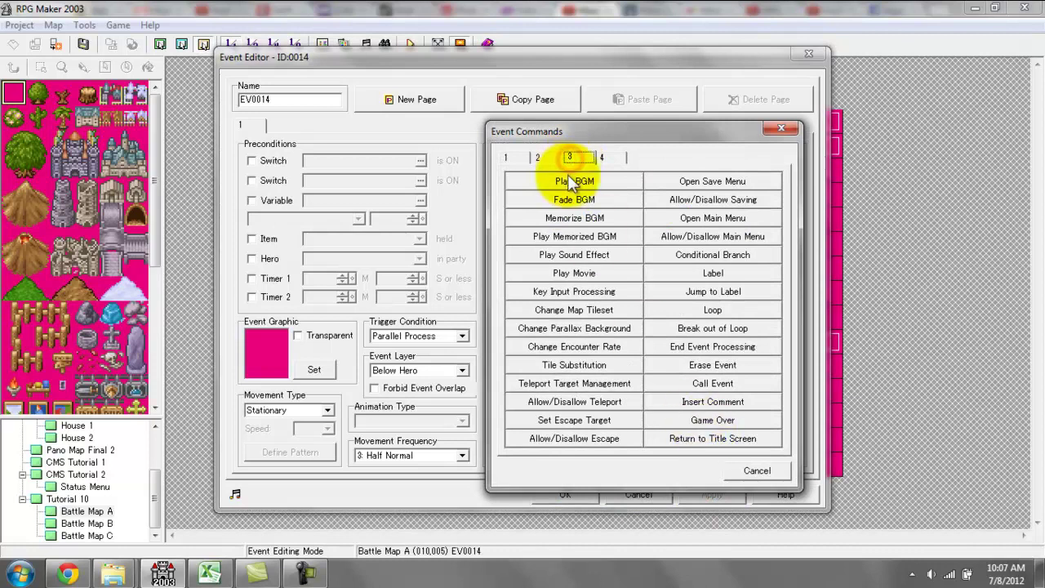
left_click(536, 156)
left_click(710, 439)
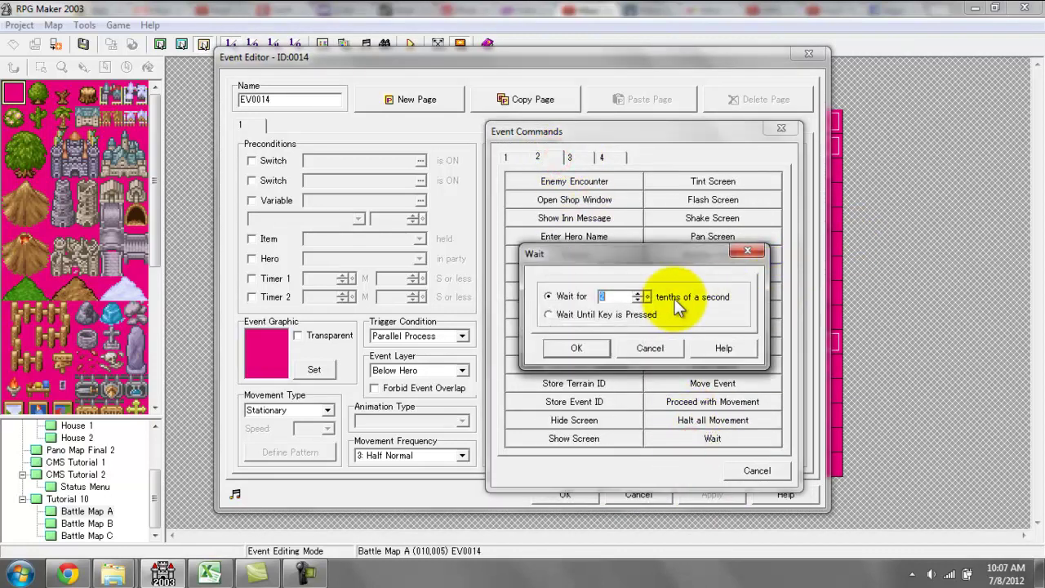
type("12")
key("Return")
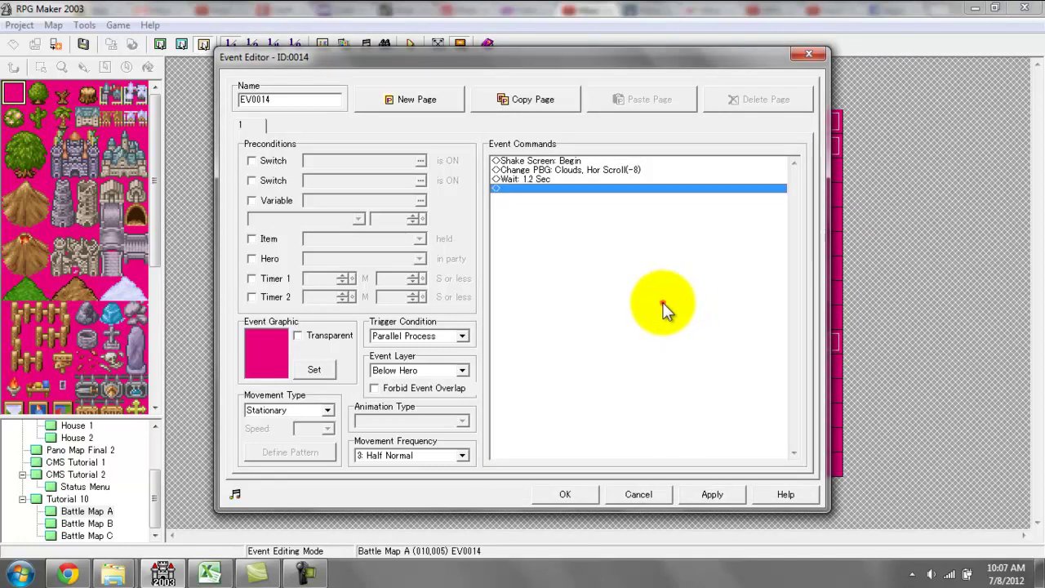
- Add a one-time Flash Screen command lasting 5 tenths of a second, with red 31, green 23, blue 0 and strength 31
double_click(667, 304)
left_click(581, 155)
left_click(544, 156)
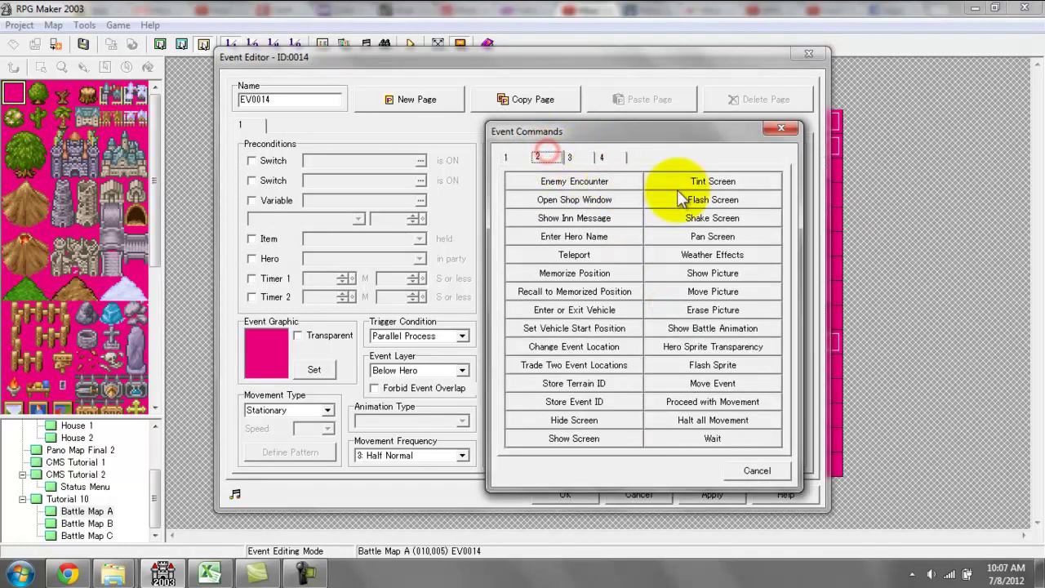
left_click(707, 200)
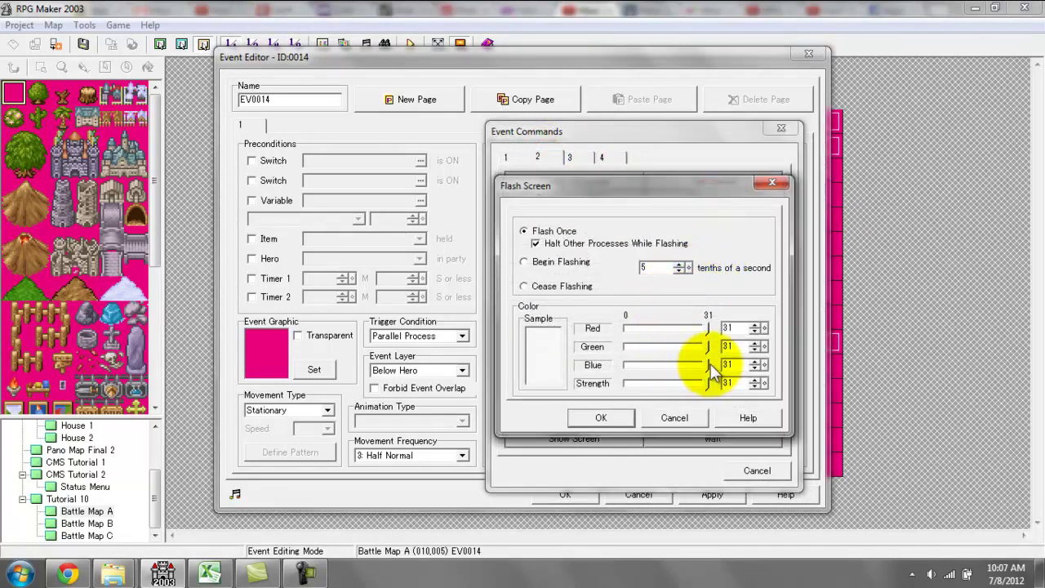
left_click_drag(707, 328, 495, 322)
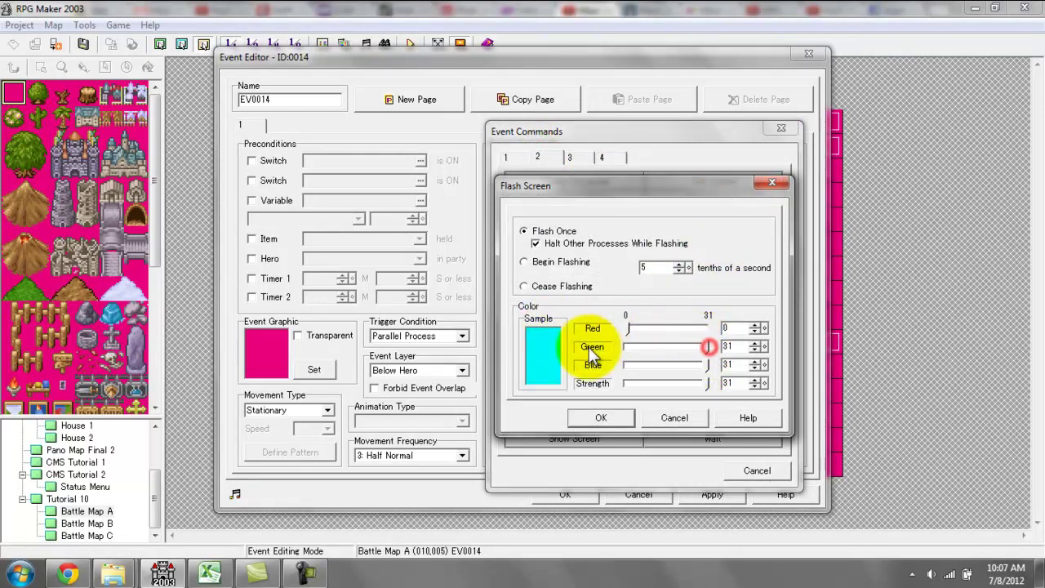
left_click_drag(627, 328, 685, 359)
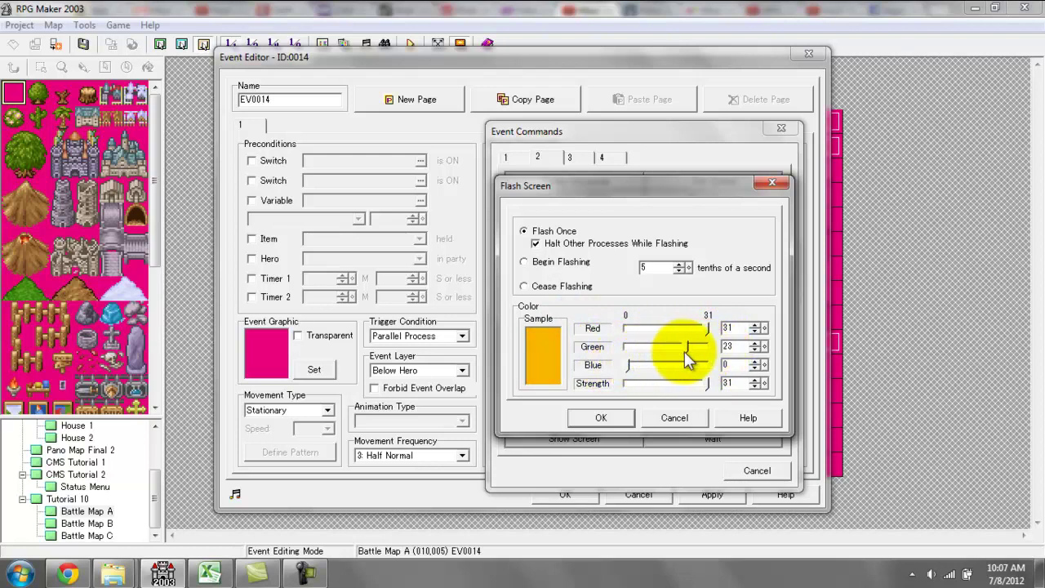
left_click(602, 418)
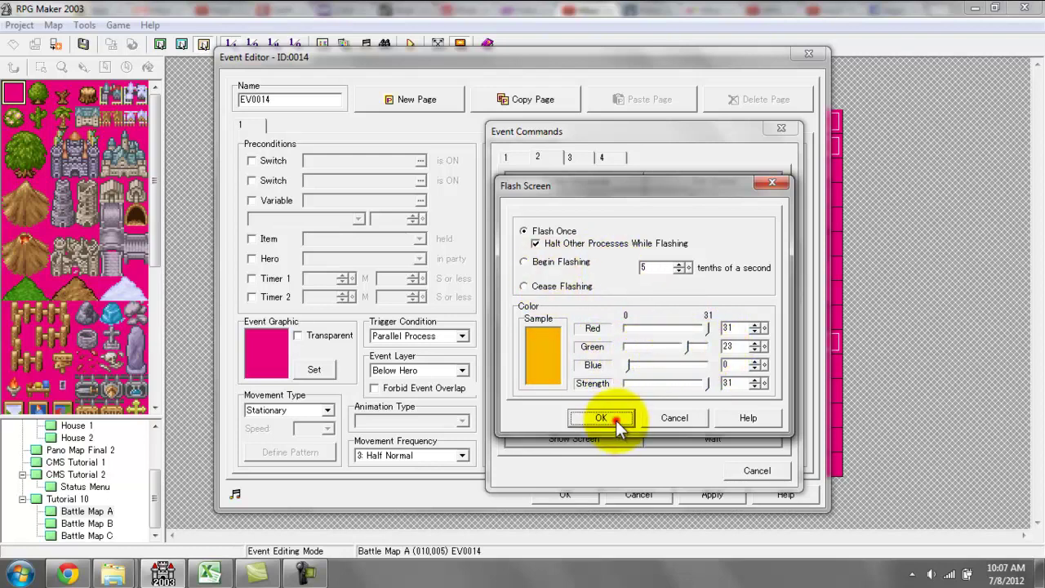
- Copy the 1.2-second Wait command to the end of the event's list and set the copy to 40 tenths of a second
left_click(572, 179)
left_click(566, 208)
key("ctrl+v")
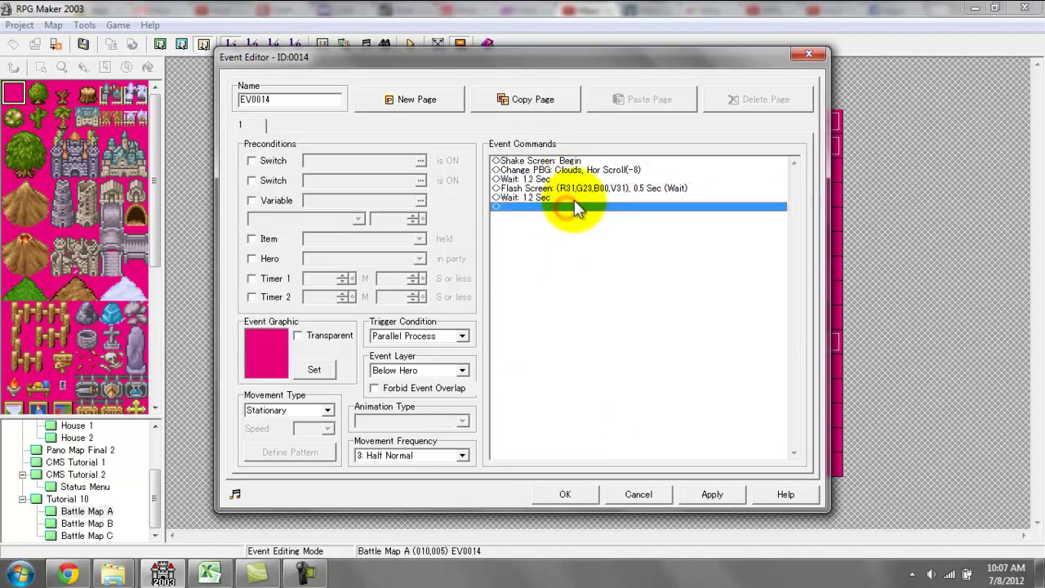
double_click(574, 197)
type("4.0")
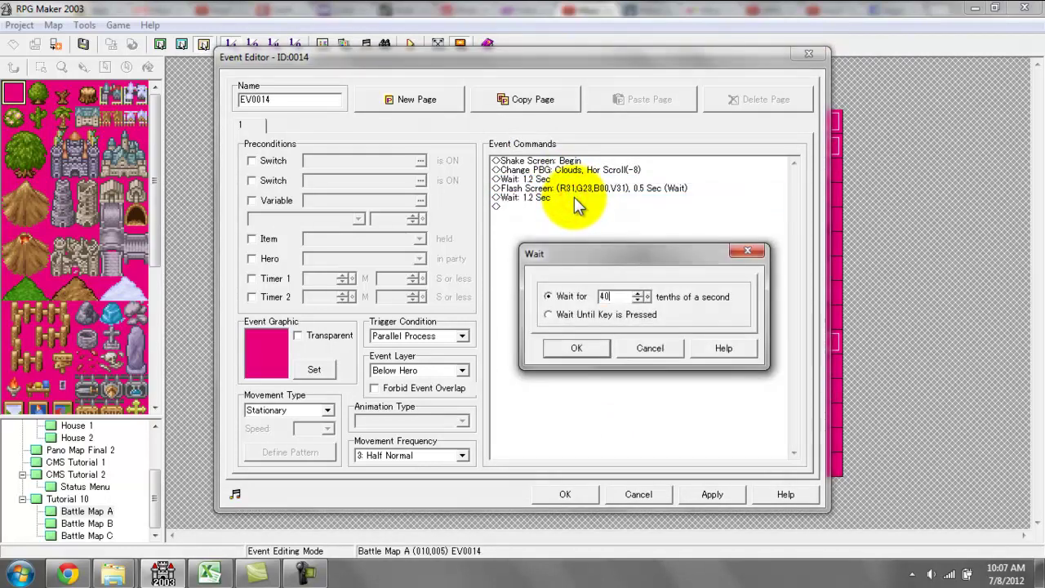
key("Return")
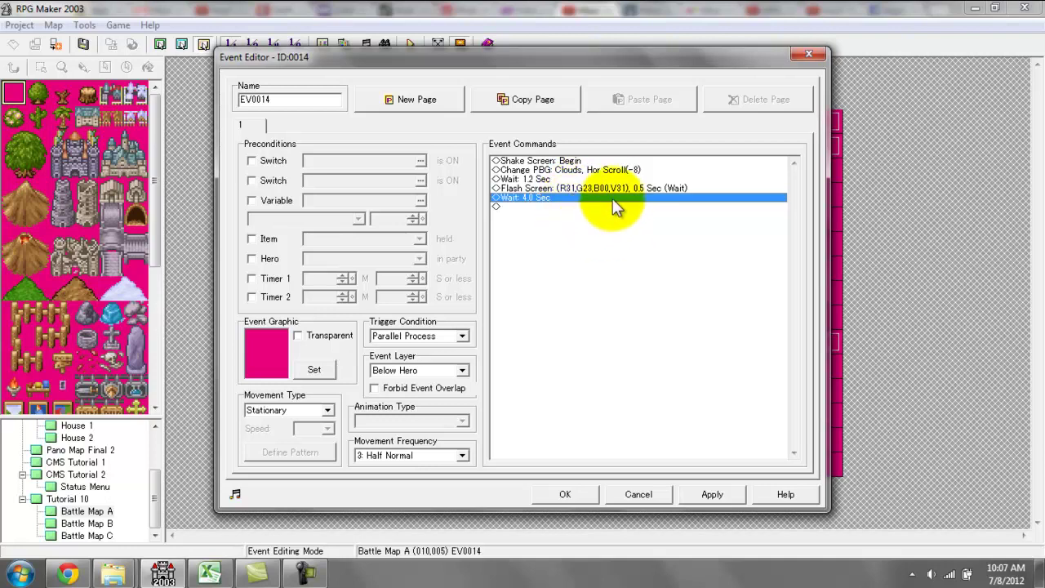
- Duplicate the Flash Screen command after the 4.0-second Wait at the end of the command list
left_click(613, 191)
key("ctrl+c")
left_click(611, 222)
key("ctrl+v")
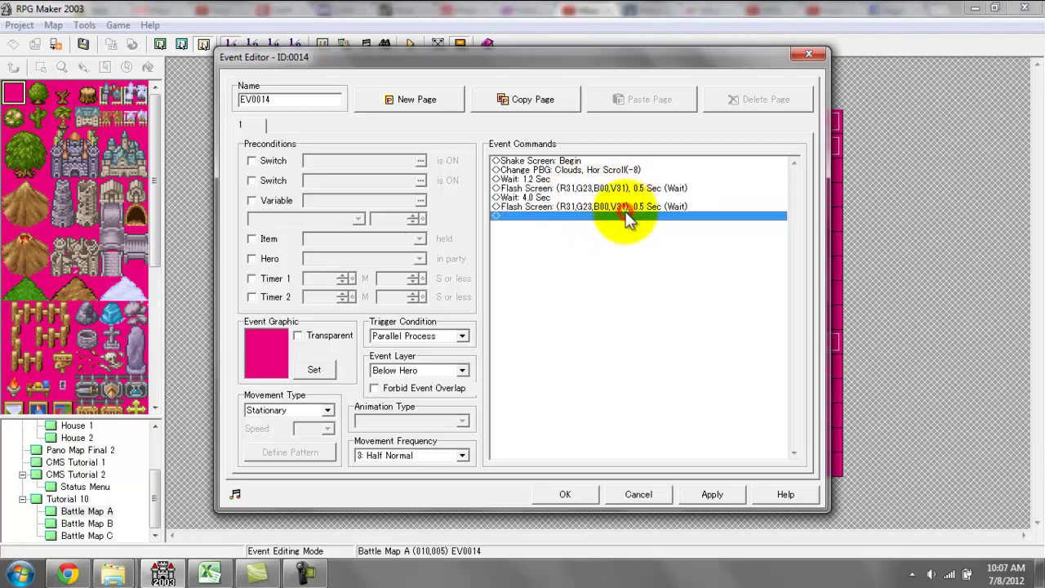
- Insert a Weather Effects command with medium rain before the Shake Screen command and apply the event changes
key("space")
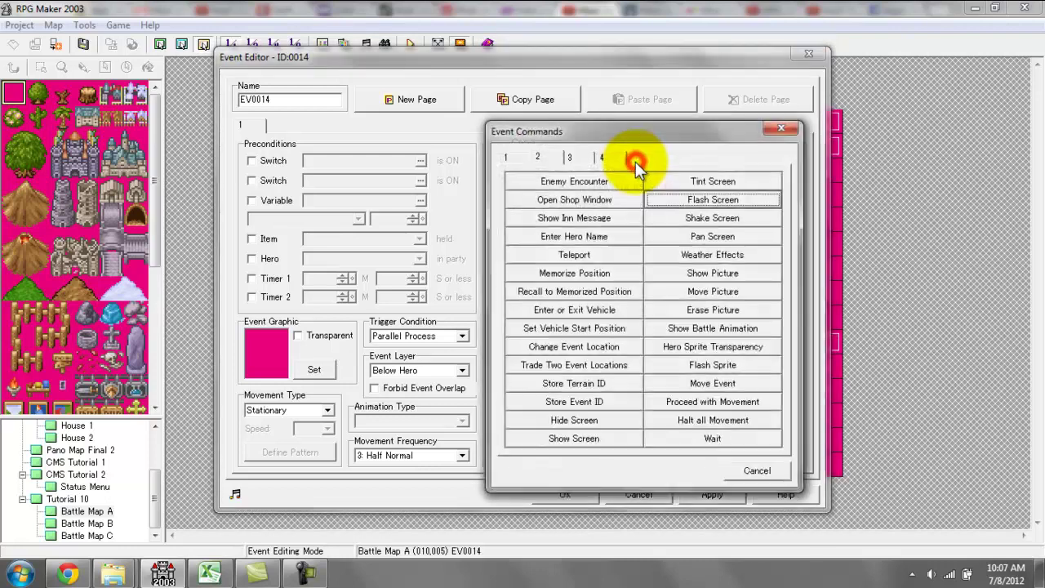
left_click(715, 260)
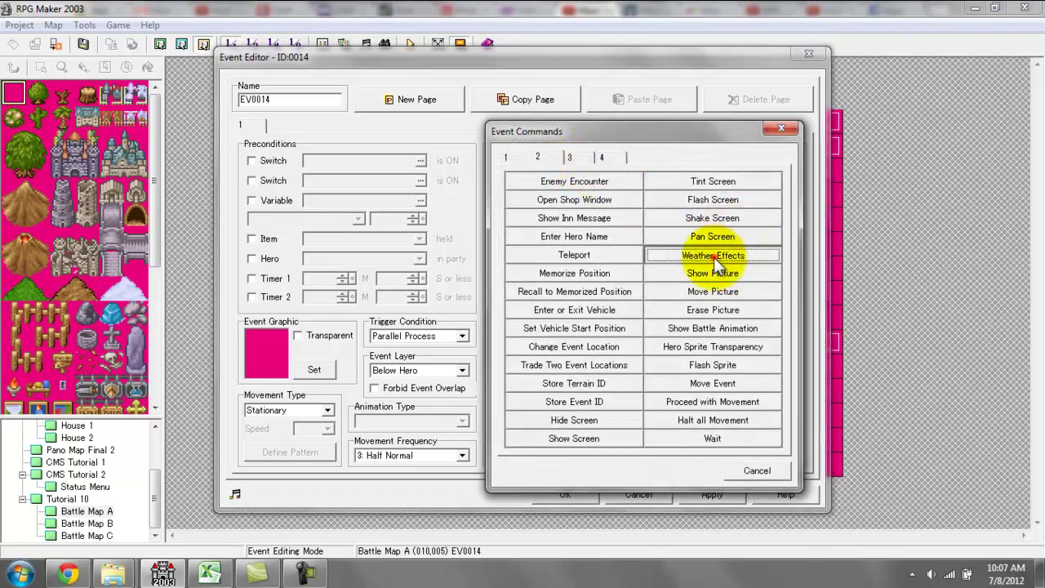
left_click(570, 285)
left_click(566, 374)
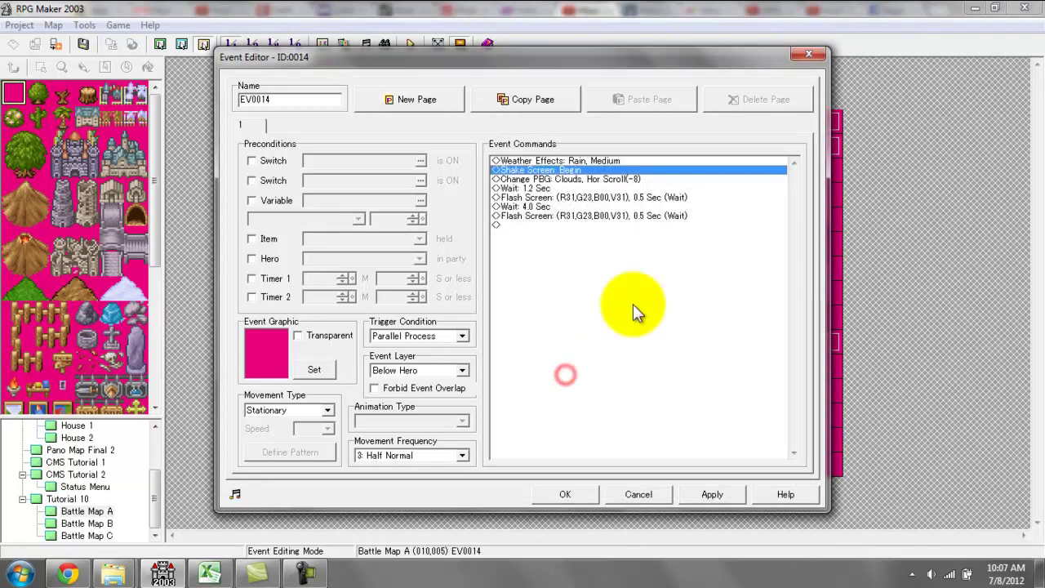
left_click(719, 496)
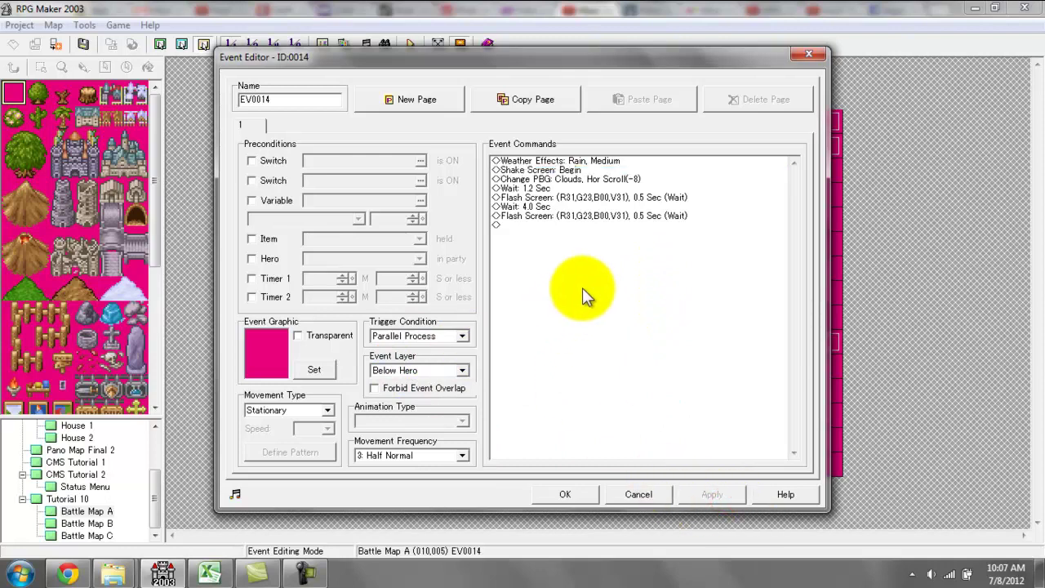
left_click(253, 162)
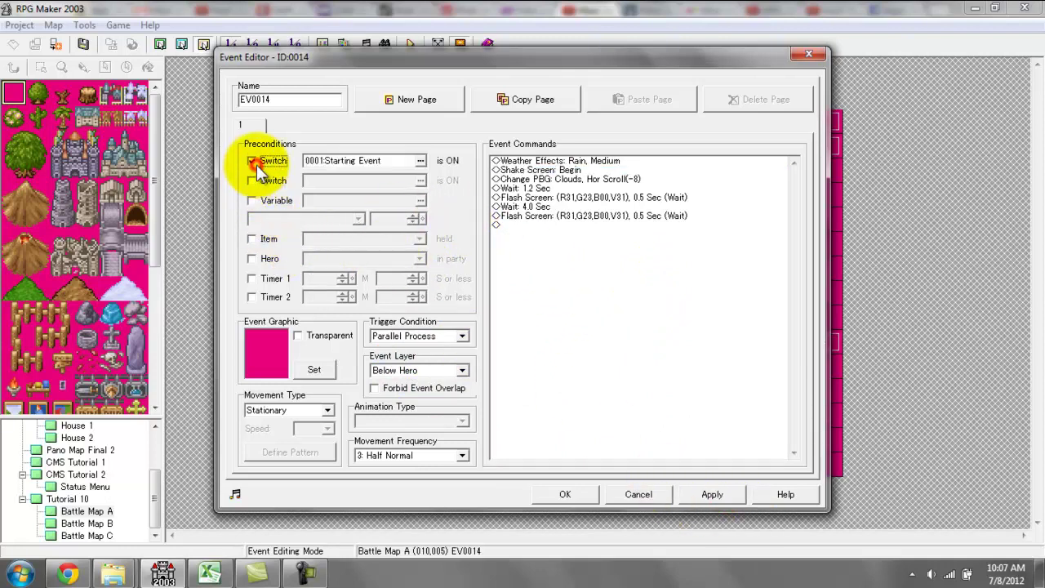
left_click(263, 200)
left_click(263, 200)
left_click(272, 161)
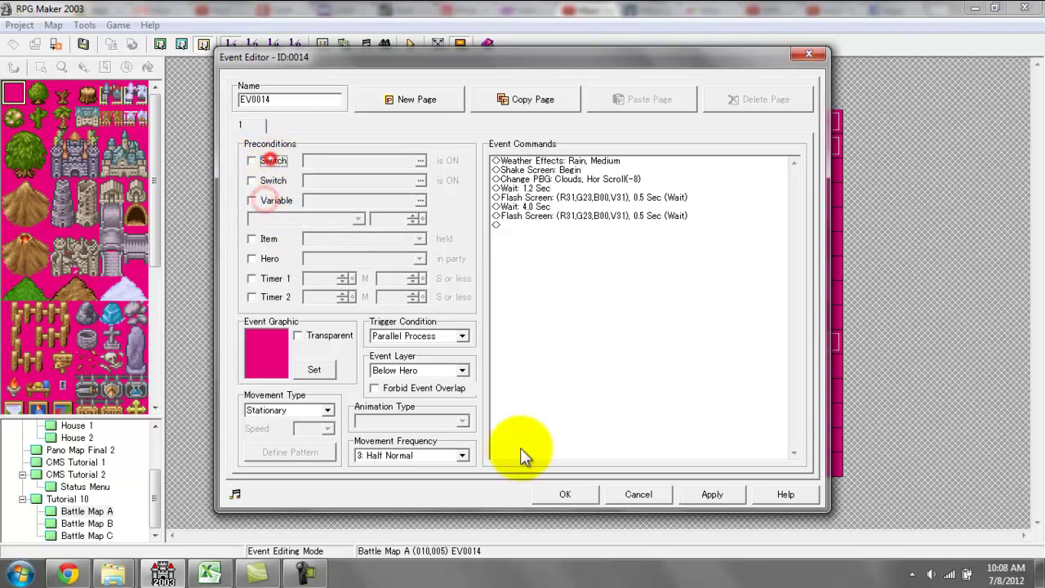
- Accept the event, save the map, test play the wolf battle to watch the rain and screen effects, and close the test
left_click(574, 496)
left_click(408, 43)
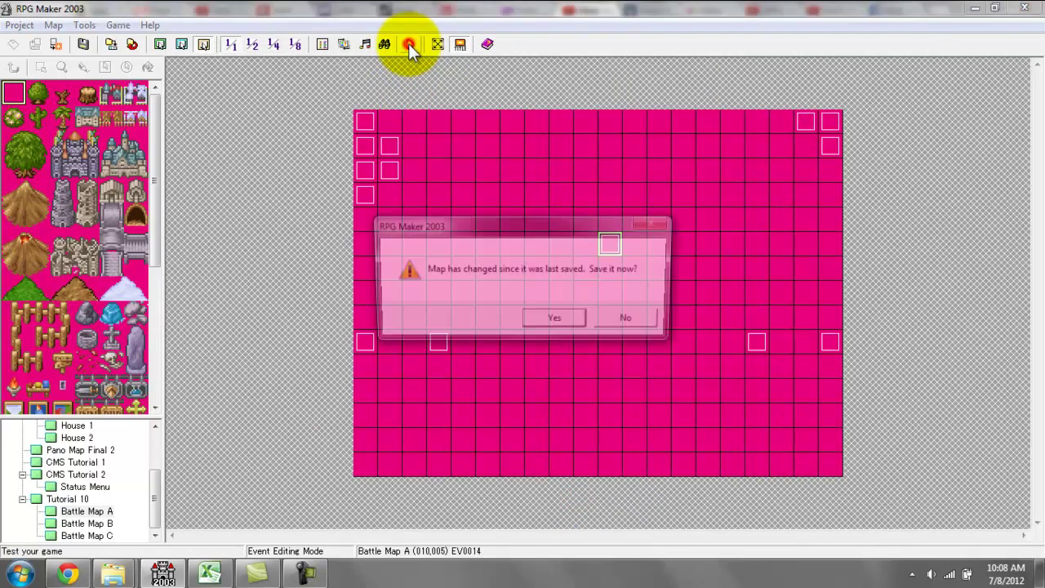
key("Return")
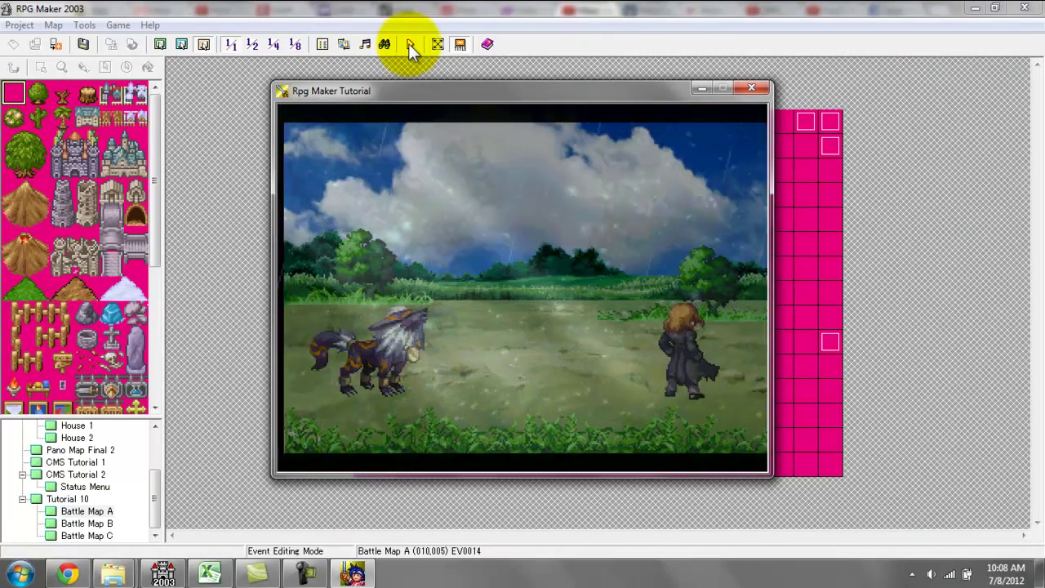
left_click(760, 88)
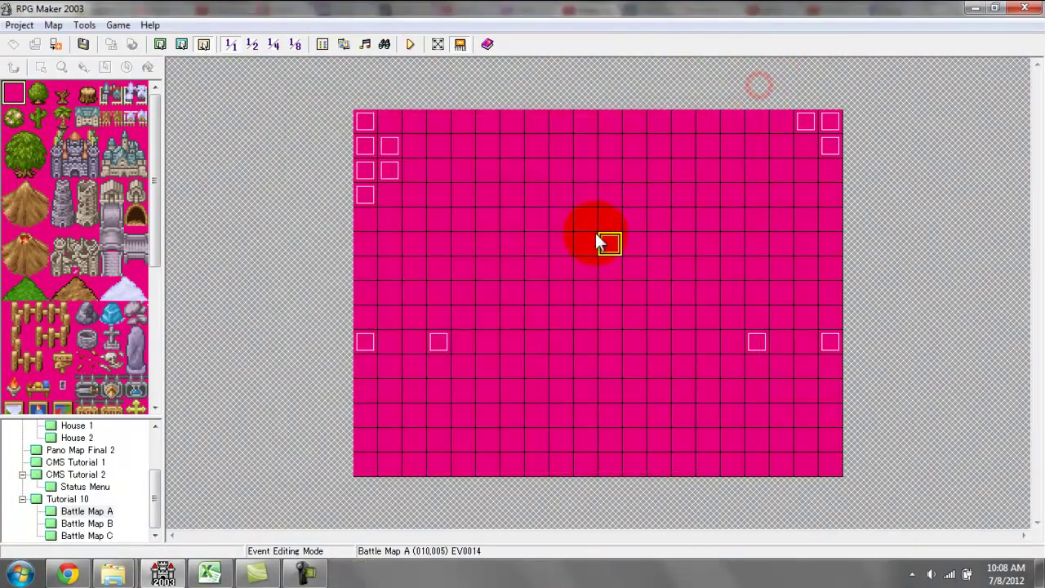
- Reopen event EV0014 to review its flash and parallax background commands, and close it without changes
double_click(604, 243)
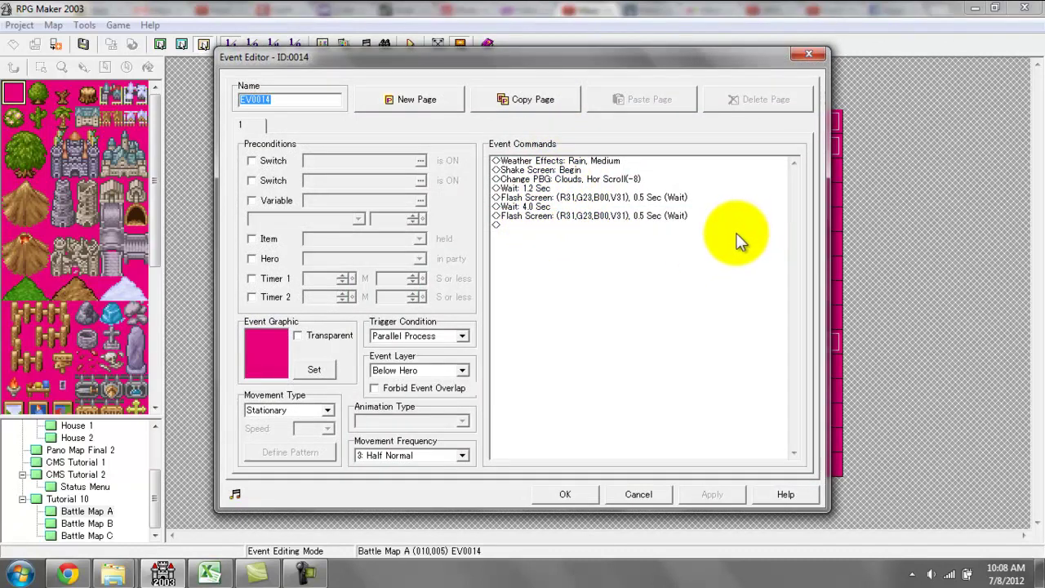
left_click(685, 215)
left_click(674, 199)
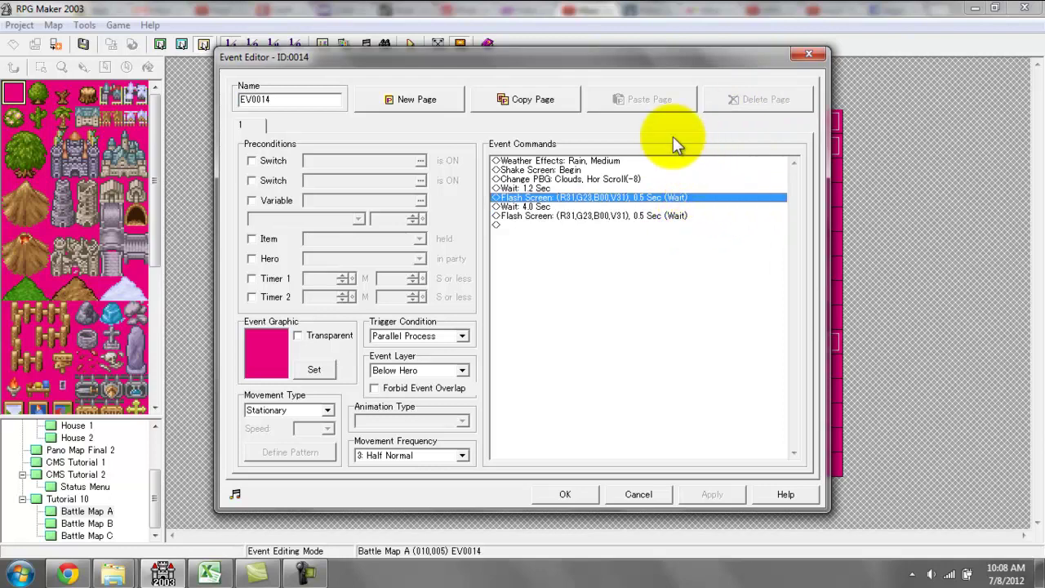
left_click(656, 179)
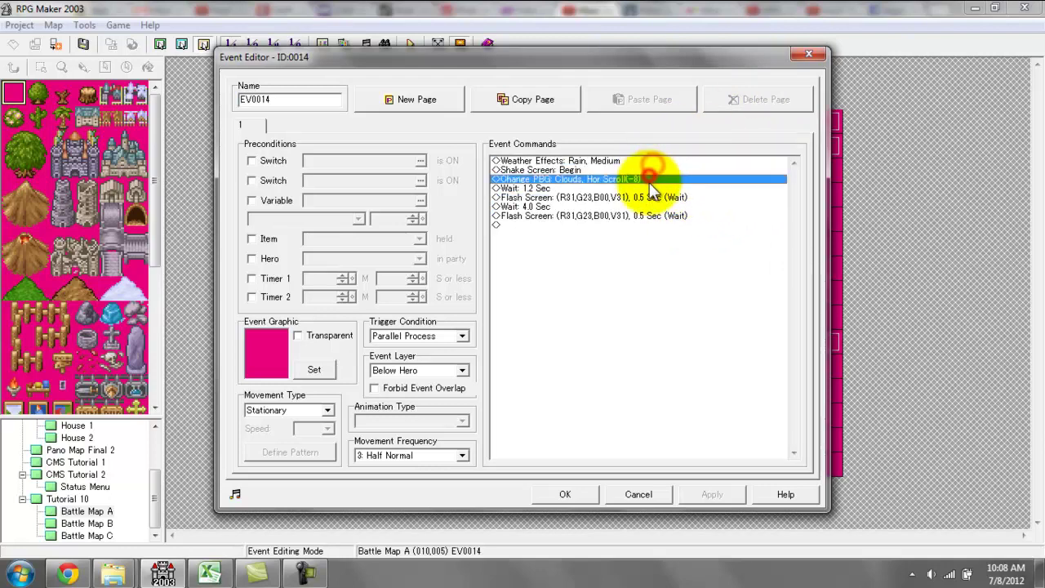
left_click(809, 55)
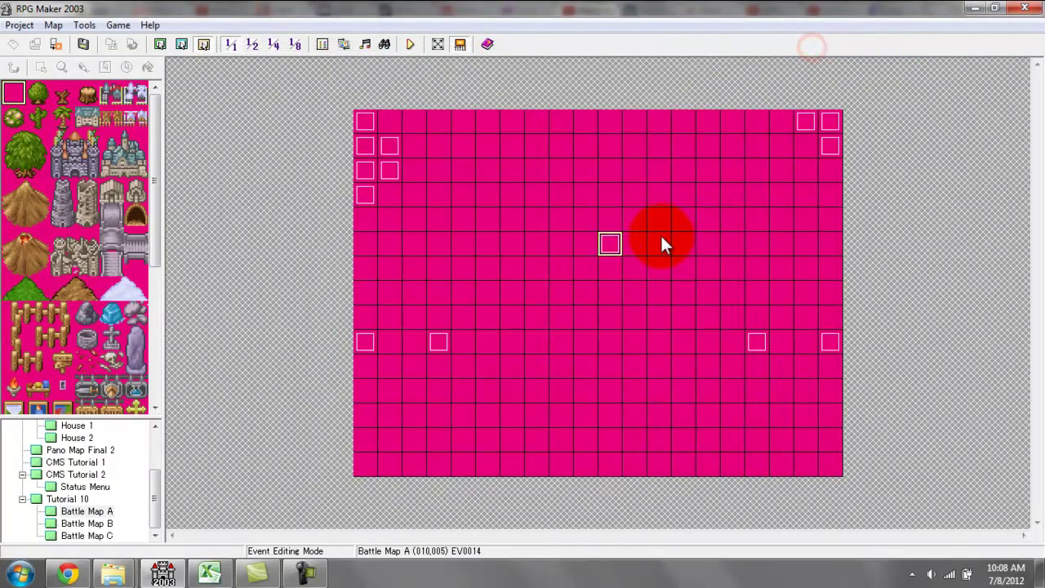
- Delete the parallel effects event EV0014 from Battle Map A and save the map
left_click(626, 242)
left_click(608, 247)
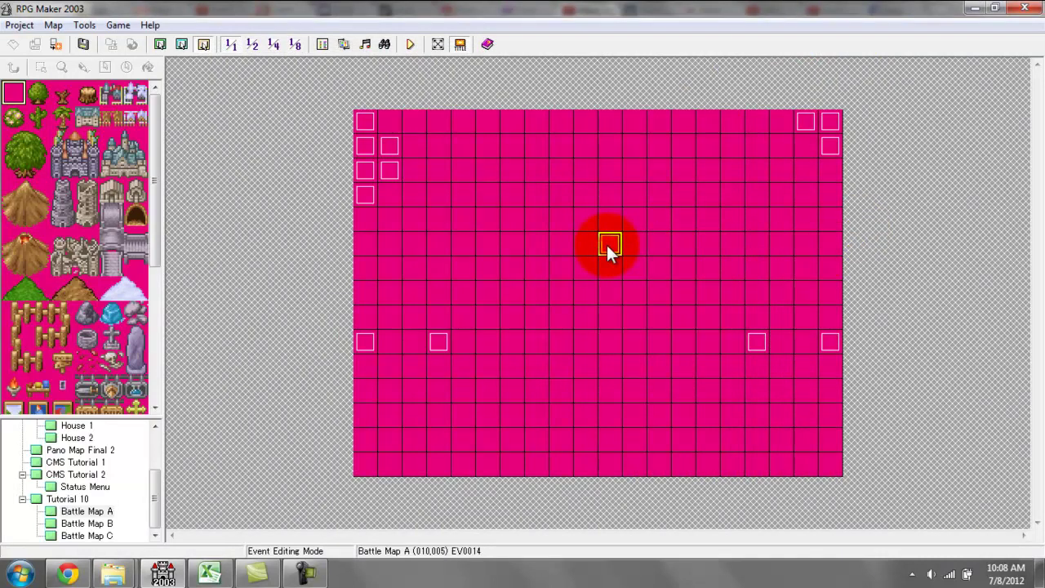
left_click_drag(604, 245, 561, 218)
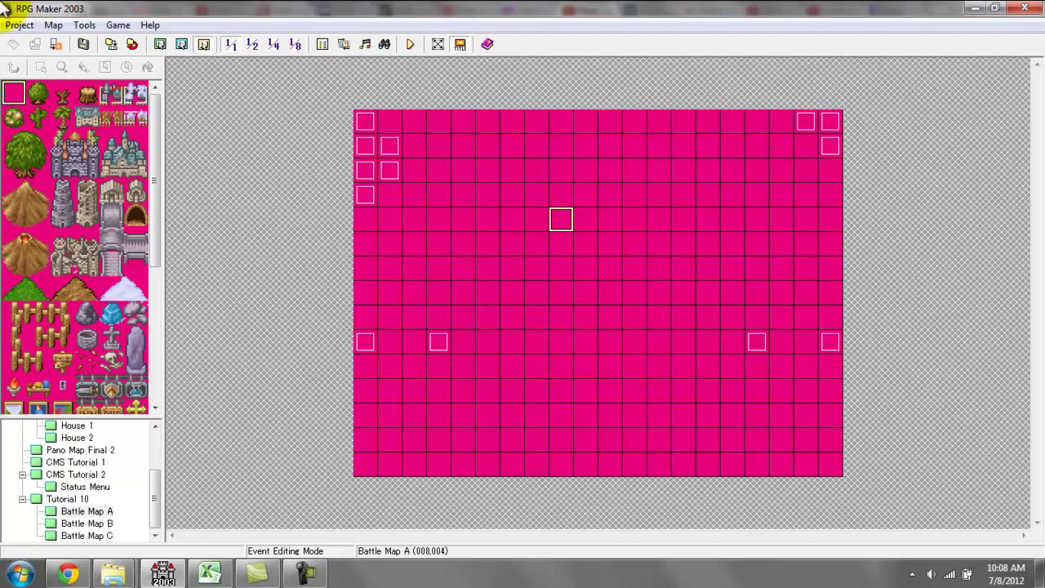
left_click(53, 25)
left_click(53, 39)
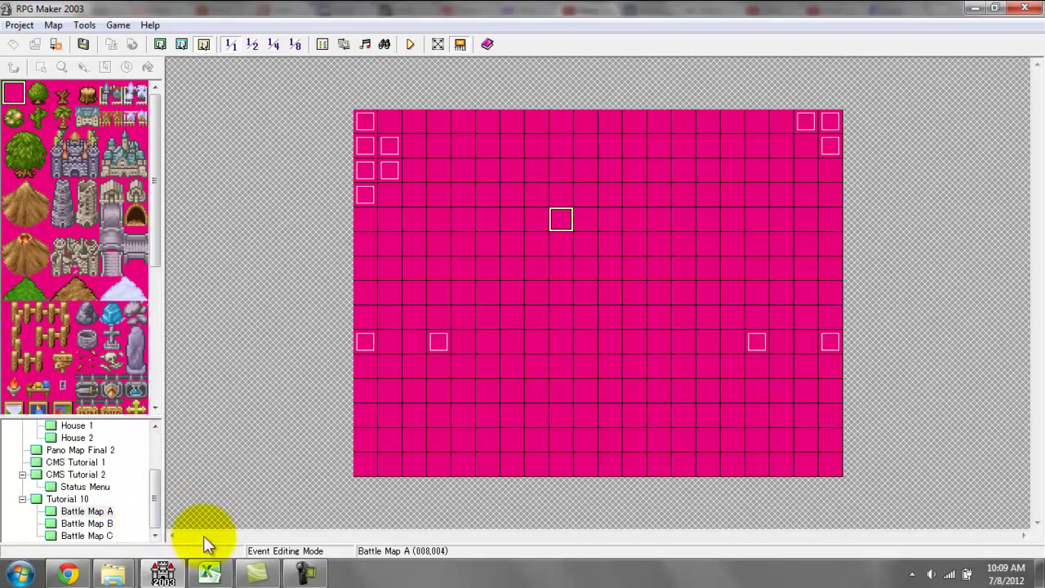
left_click(137, 406)
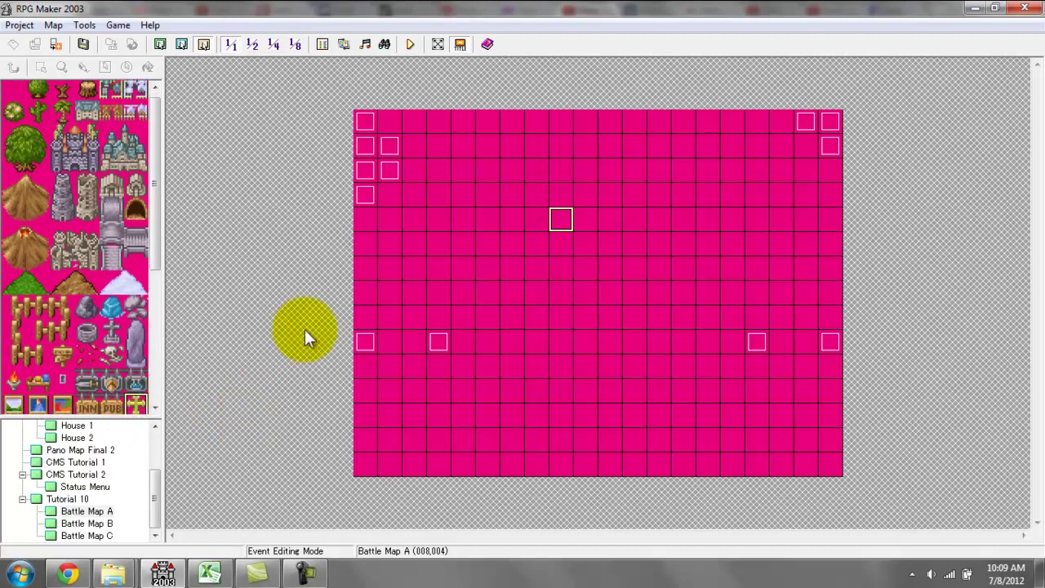
left_click(388, 319)
left_click_drag(392, 353, 408, 363)
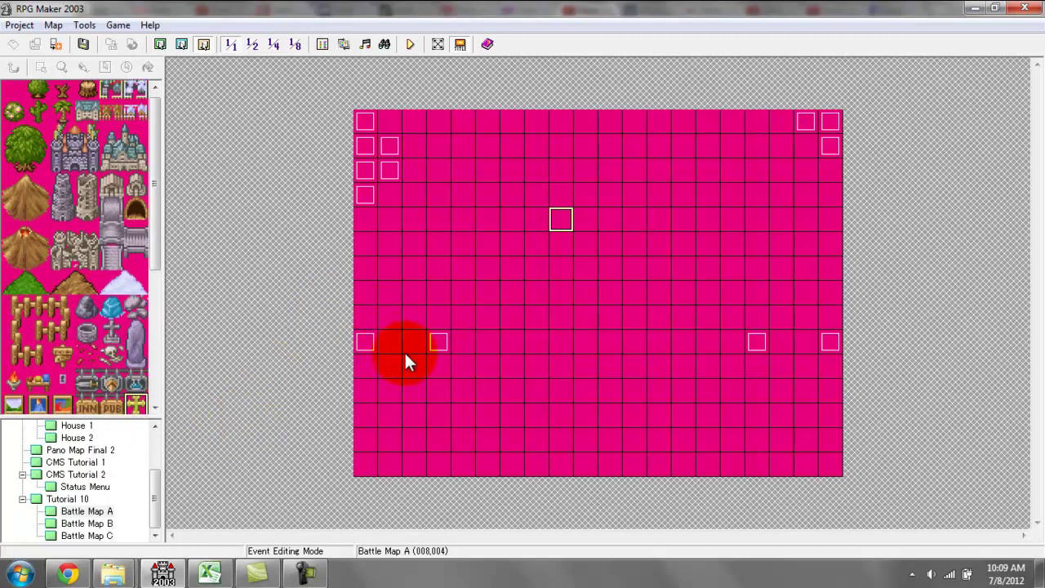
- View the event layouts of Battle Map B and Battle Map C, and return to the Tutorial 10 map
left_click(98, 523)
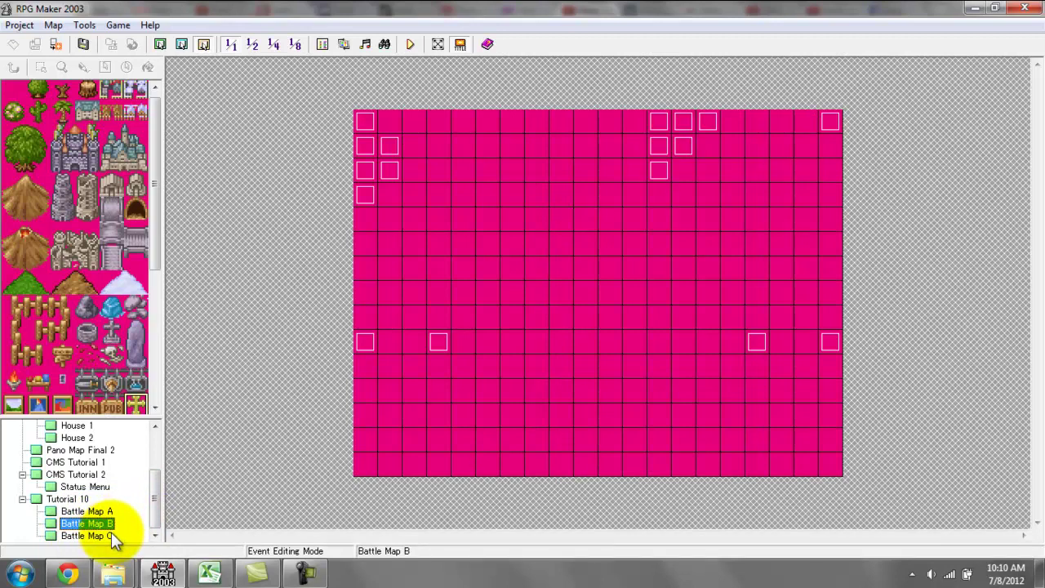
left_click(111, 537)
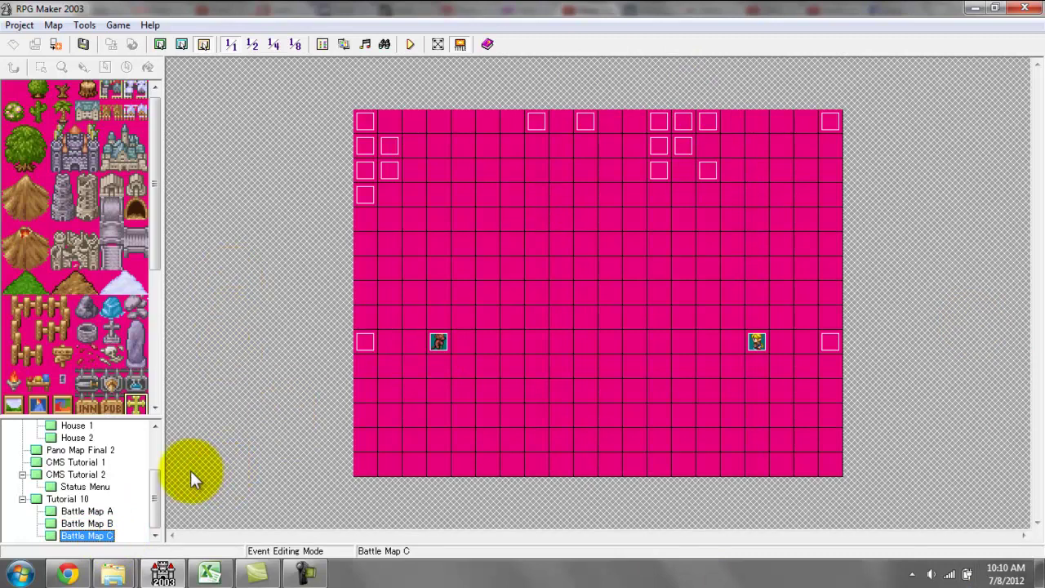
left_click(50, 501)
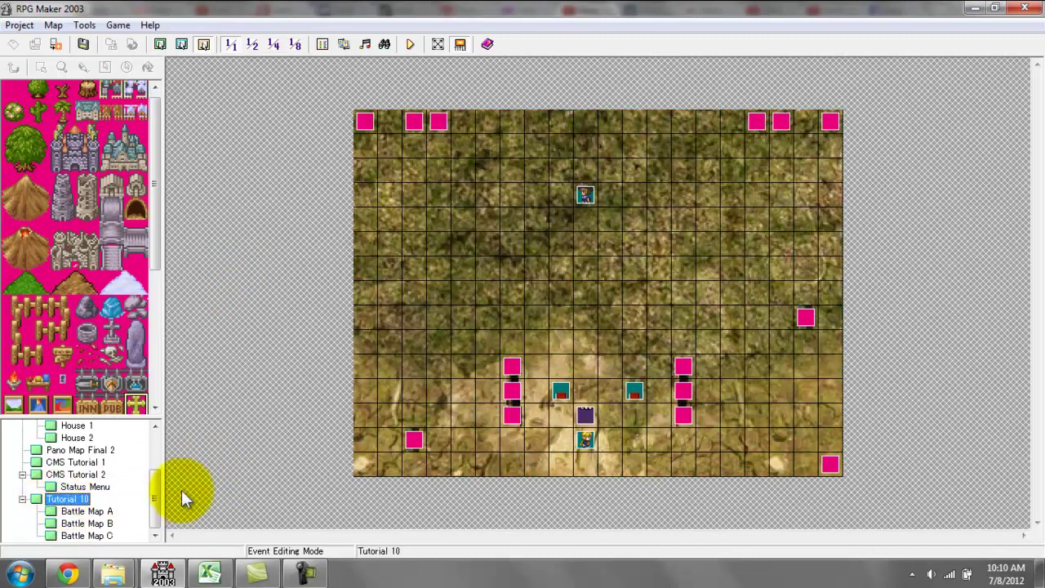